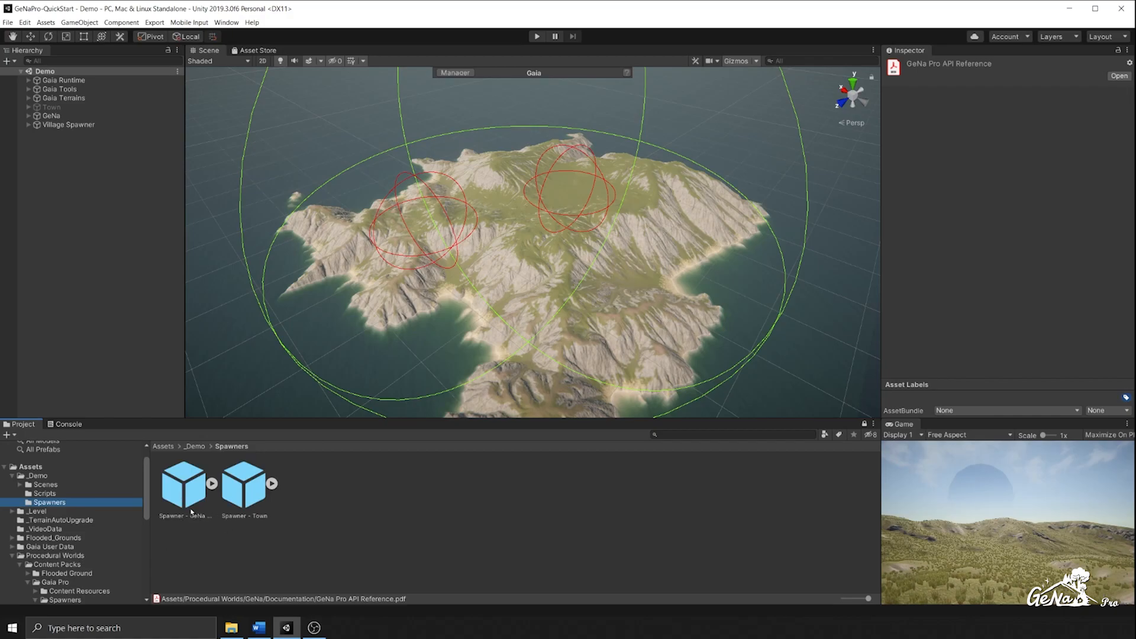
Step: Add the Spawner - Town prefab to the scene and spawn a cluster of town buildings on the grassy hill
left_click(249, 484)
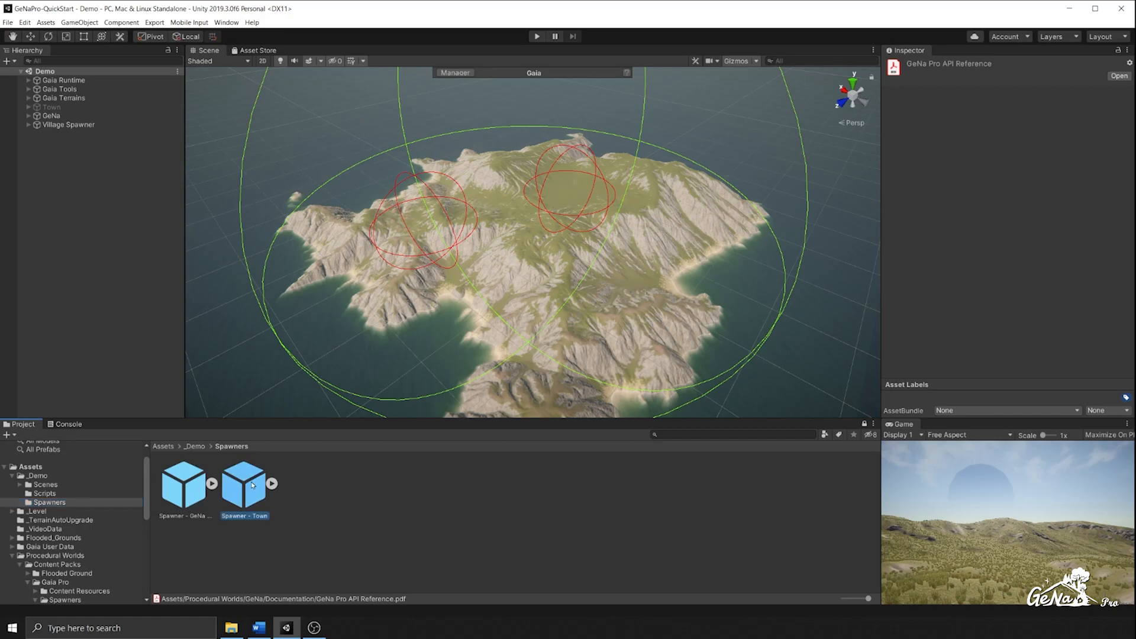
scroll(514, 317, "up", 10)
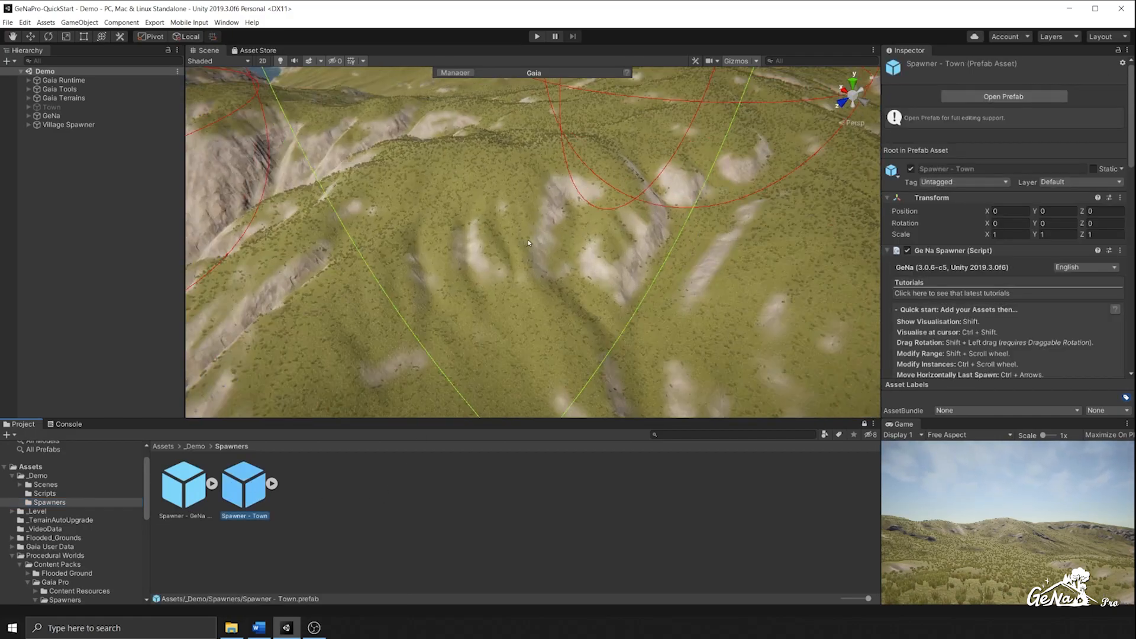
left_click_drag(529, 235, 520, 209)
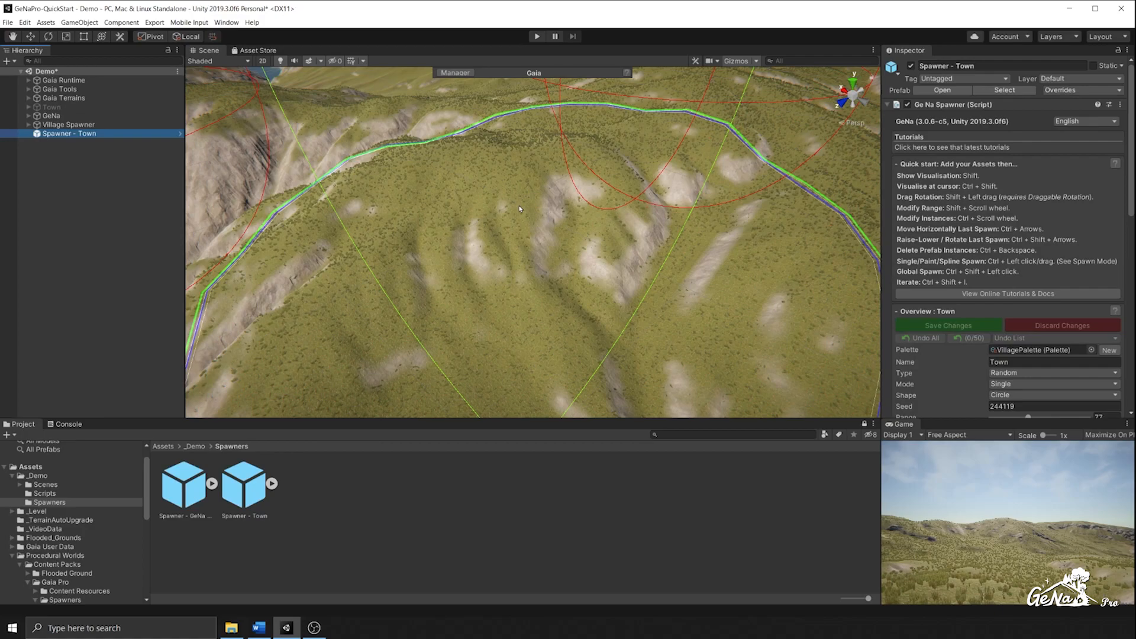
left_click(520, 209, "ctrl")
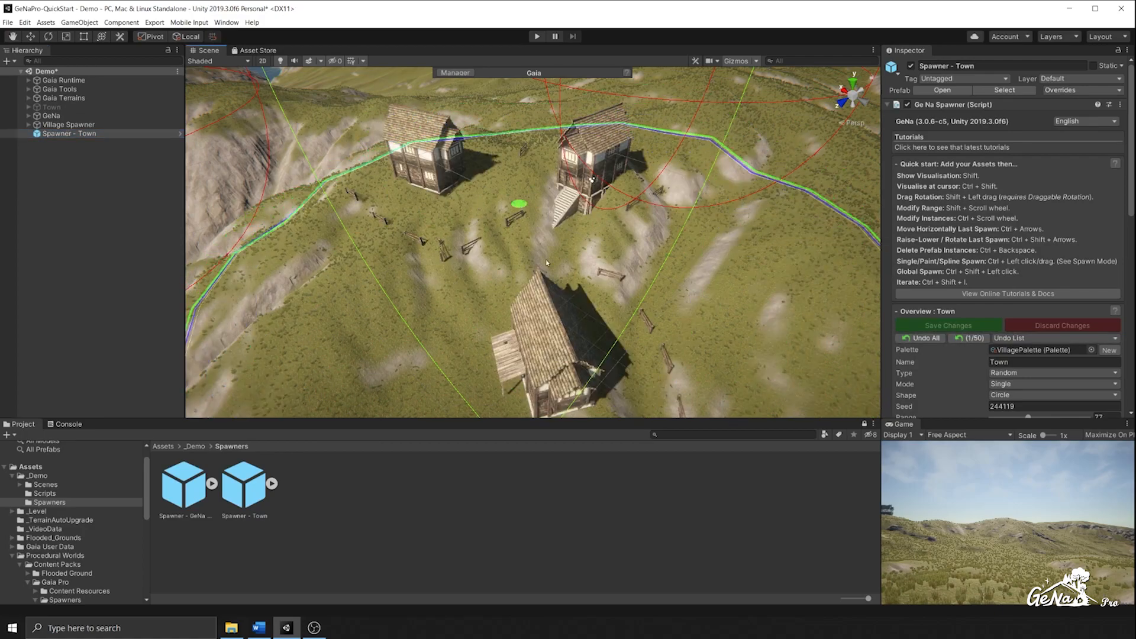
Step: Add the Spawner - GeNa PW_Tree_Birch_02 prefab to the scene and spawn several batches of trees around the town
left_click_drag(183, 490, 104, 338)
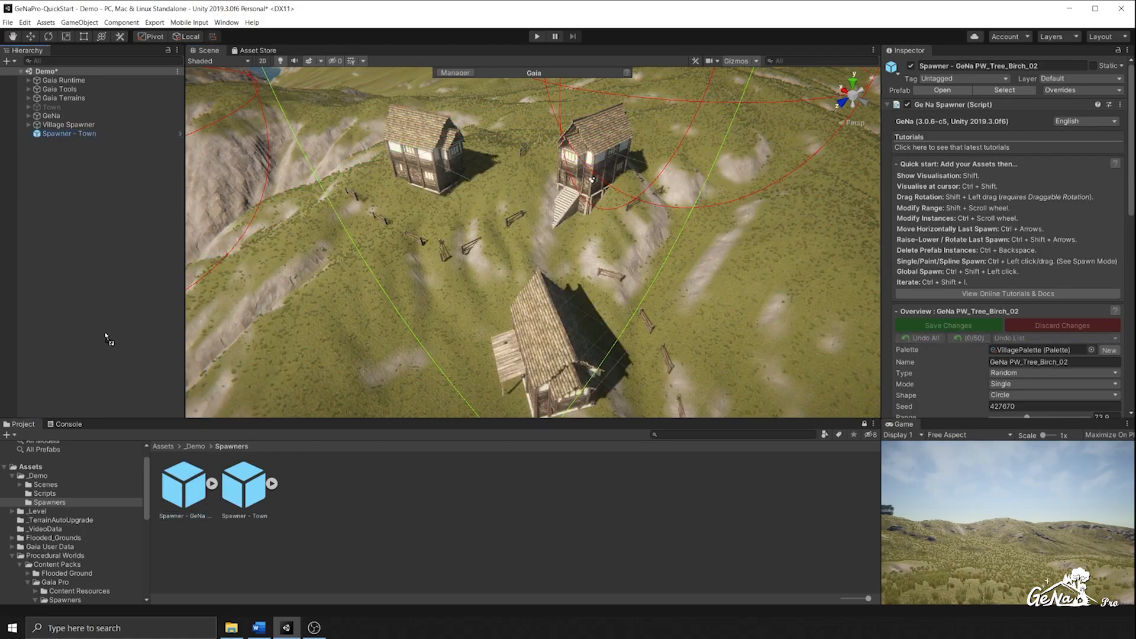
left_click(518, 221, "ctrl")
left_click(518, 222, "ctrl")
left_click(518, 222, "ctrl")
left_click(518, 221, "ctrl")
left_click(518, 222, "ctrl")
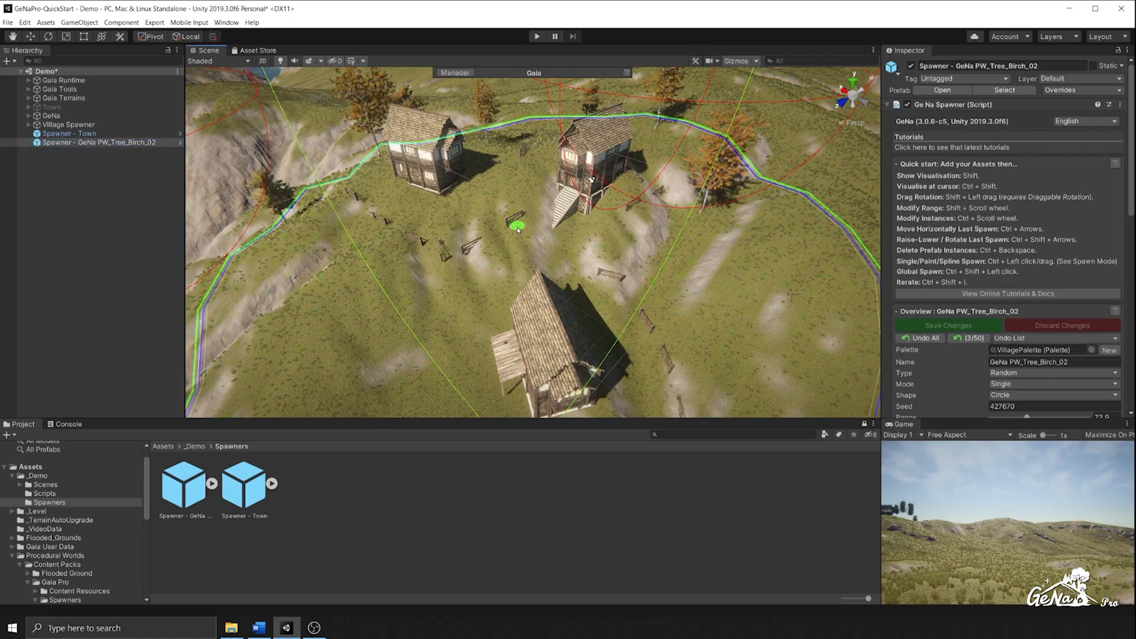
left_click(640, 237, "ctrl")
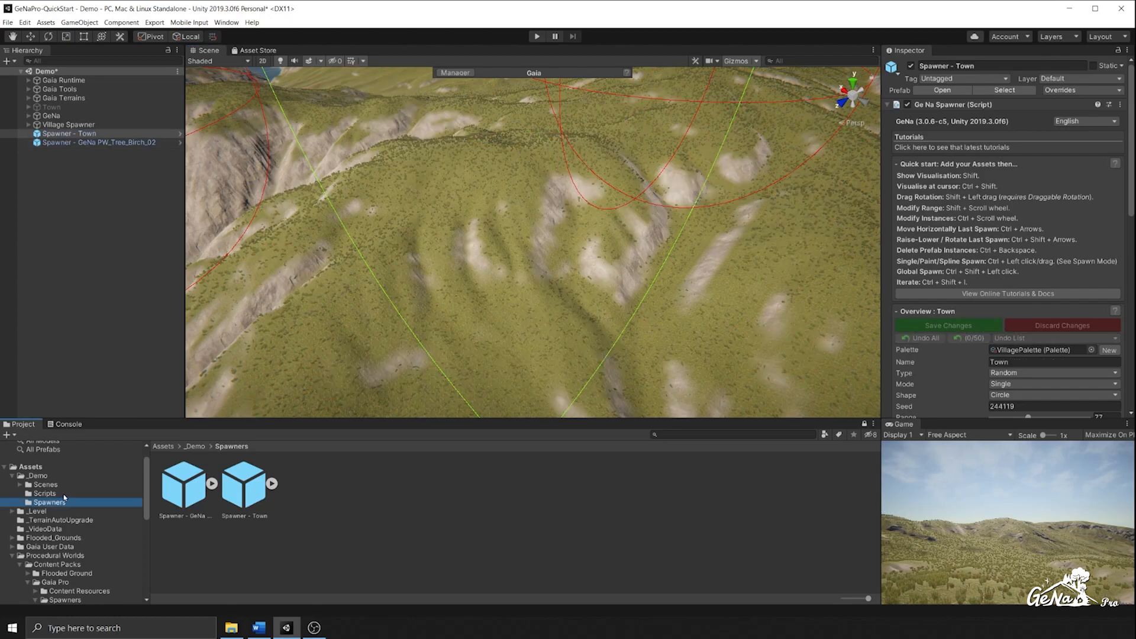
Step: Open the demo's Scripts folder and inspect the Village Spawner object with its child runtime spawners
left_click(110, 493)
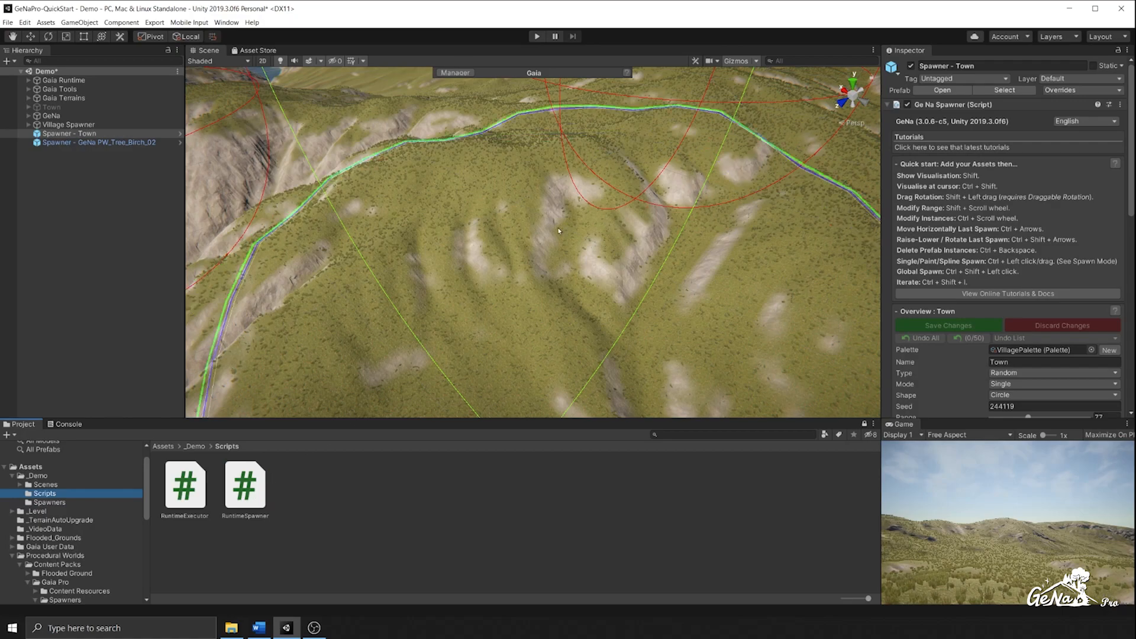
scroll(502, 254, "down", 3)
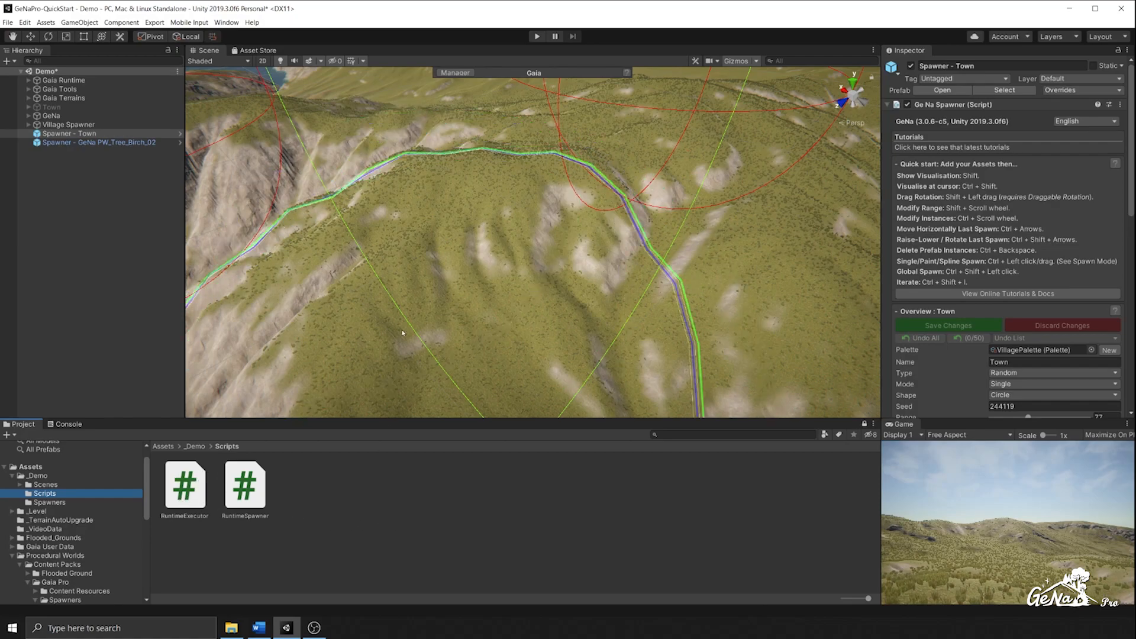
left_click(29, 125)
left_click(67, 126)
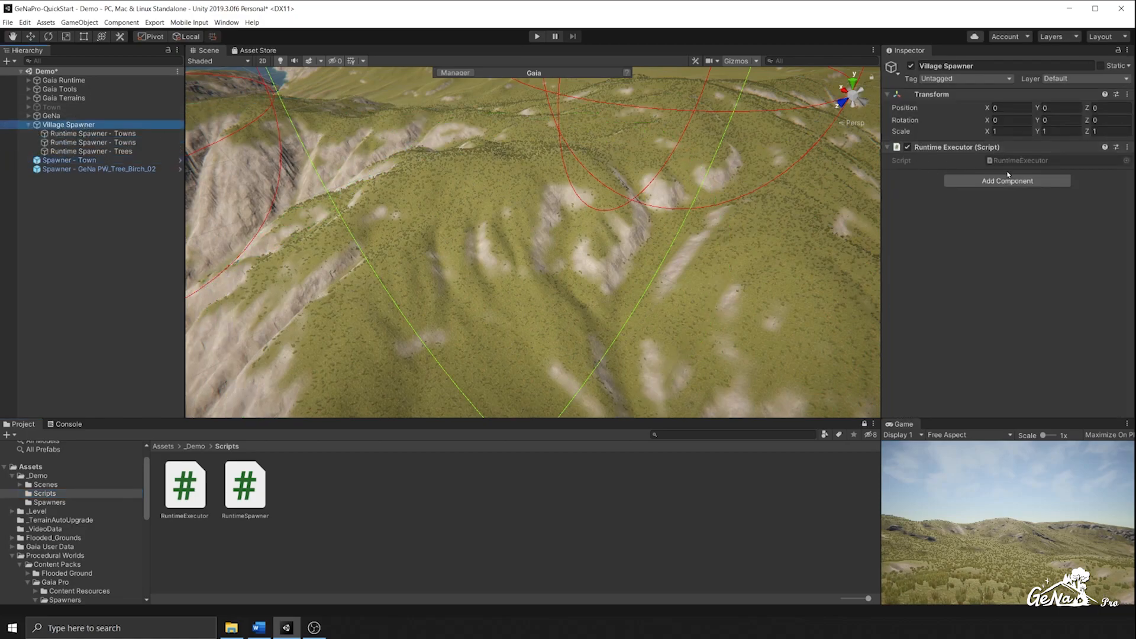
Step: Examine the spawner, radius and spawn amount settings of both Towns runtime spawners and the Trees runtime spawner, along with their areas on the island
left_click(133, 135)
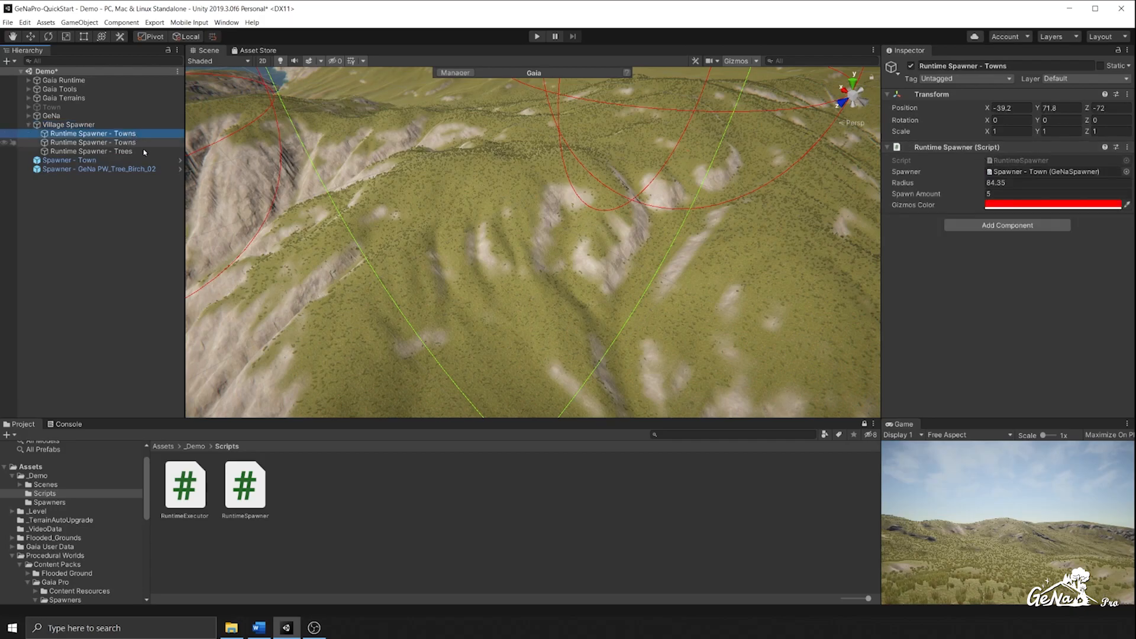
scroll(583, 211, "down", 8)
scroll(635, 166, "down", 3)
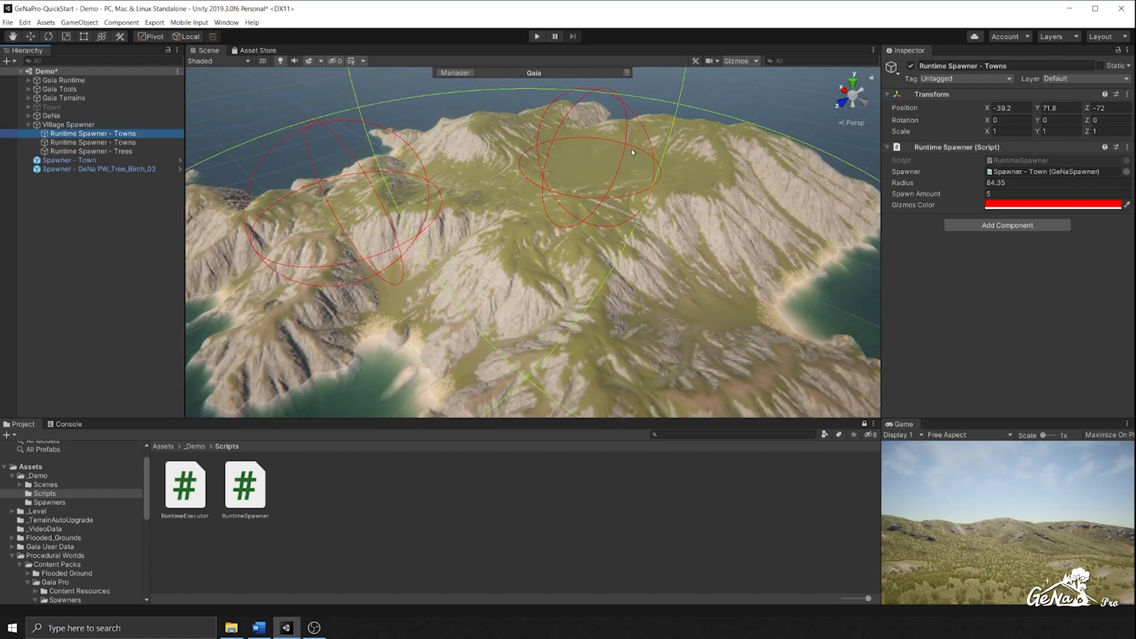
left_click(124, 143)
left_click(123, 124)
left_click(124, 133)
left_click(124, 151)
key("f")
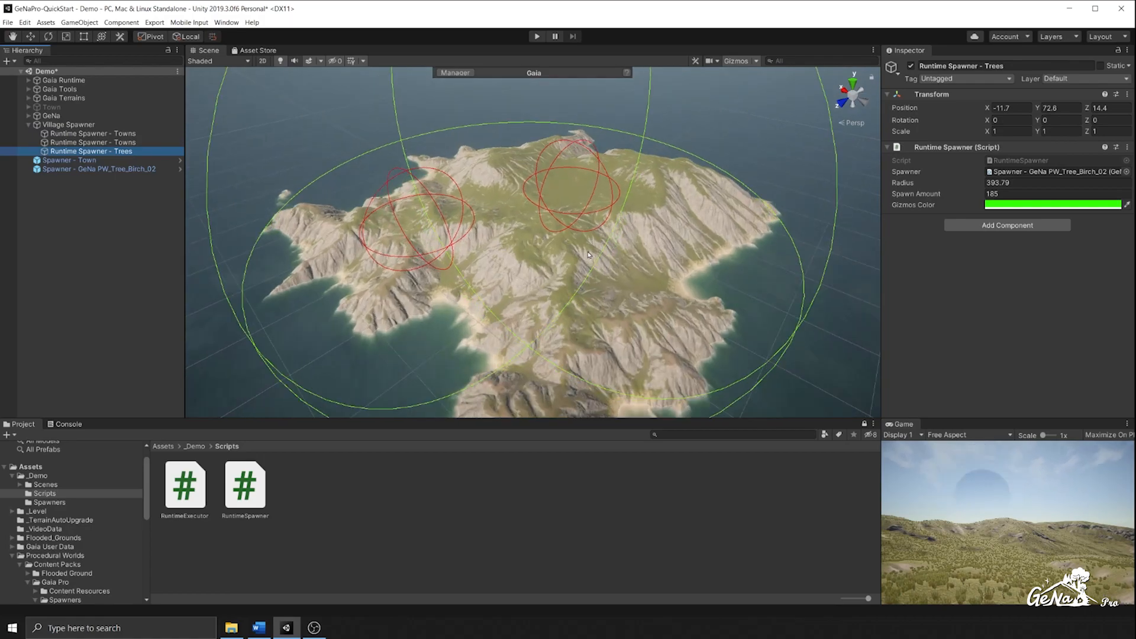
left_click(145, 142)
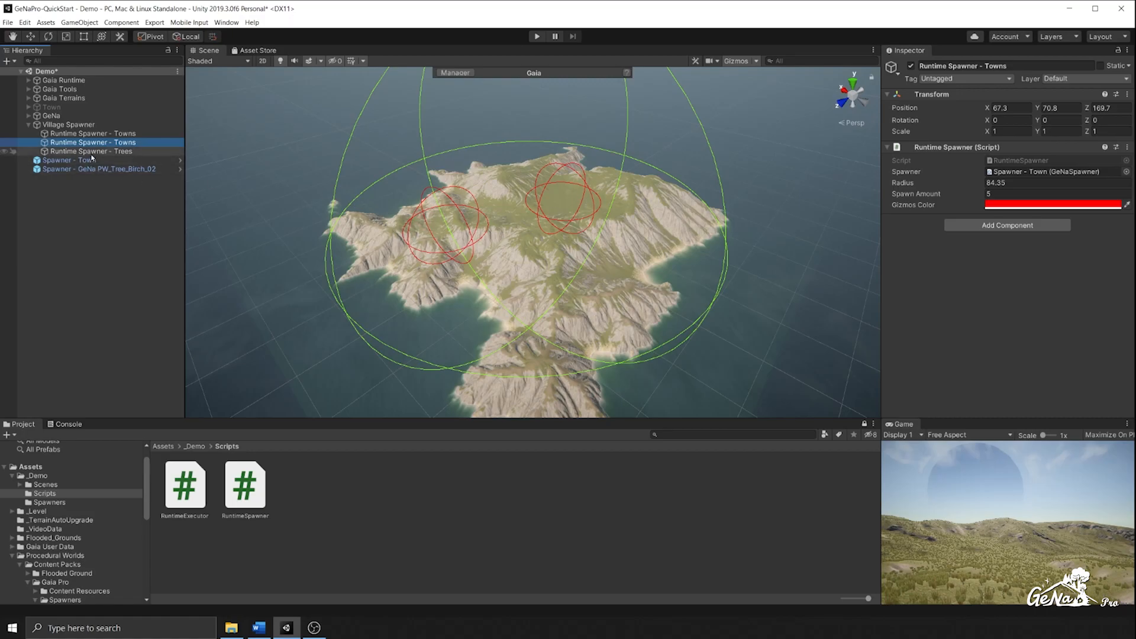
left_click(112, 152)
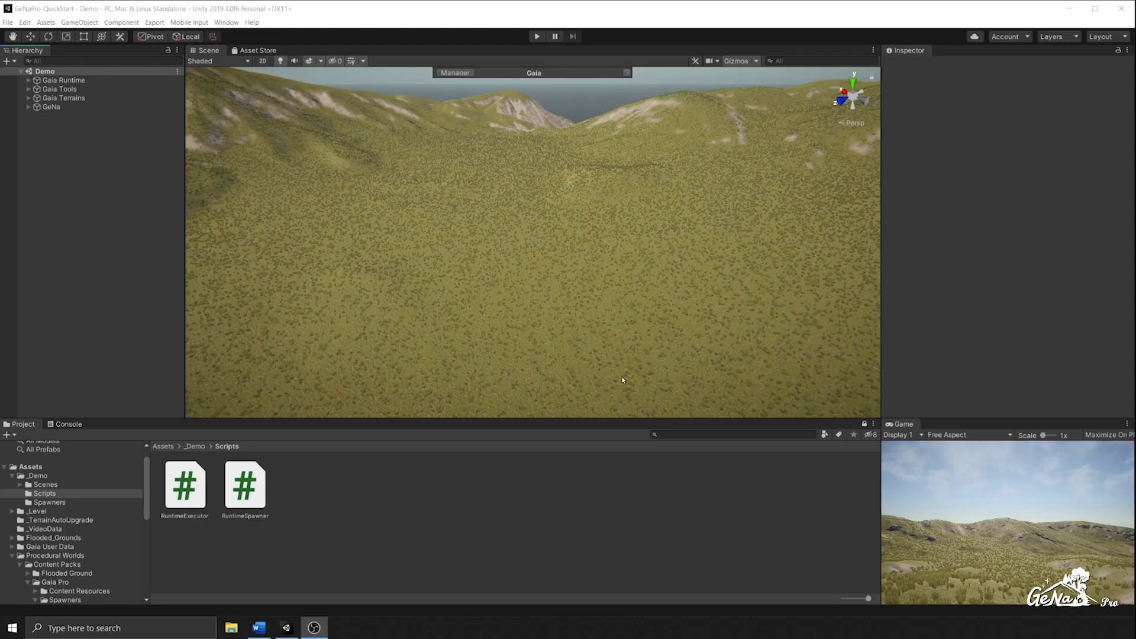
Step: Create an empty game object in the scene and name it Town
right_click(91, 137)
left_click(132, 227)
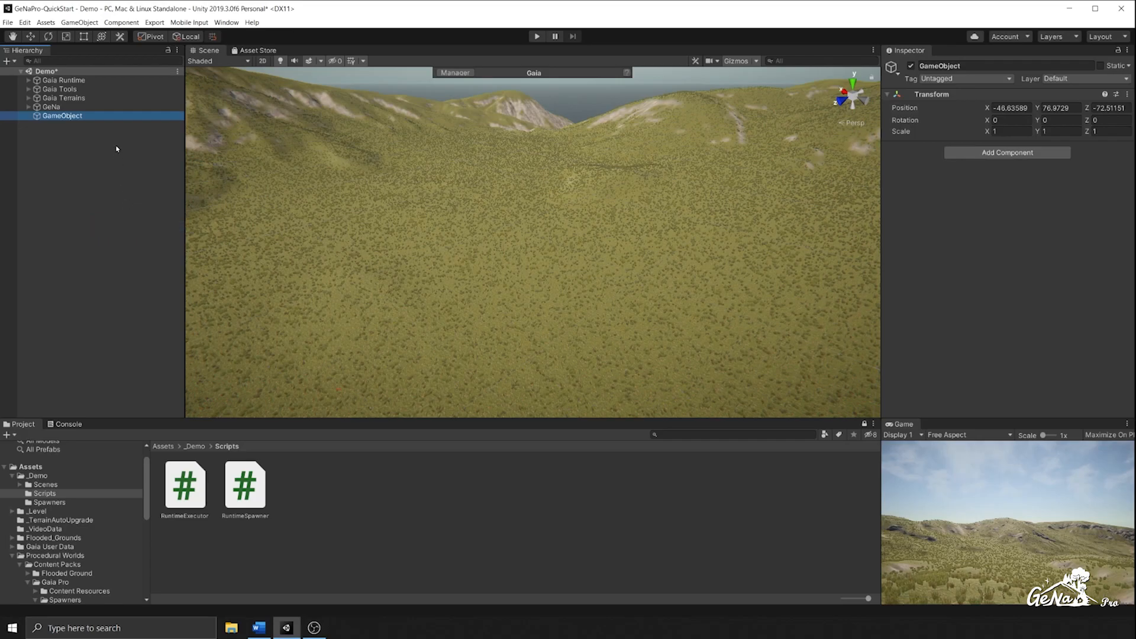
type("Town")
key("Return")
Step: Move the Town object down onto the terrain surface and frame it
key("w")
left_click(531, 257)
left_click_drag(531, 258, 521, 296, "ctrl+shift")
key("f")
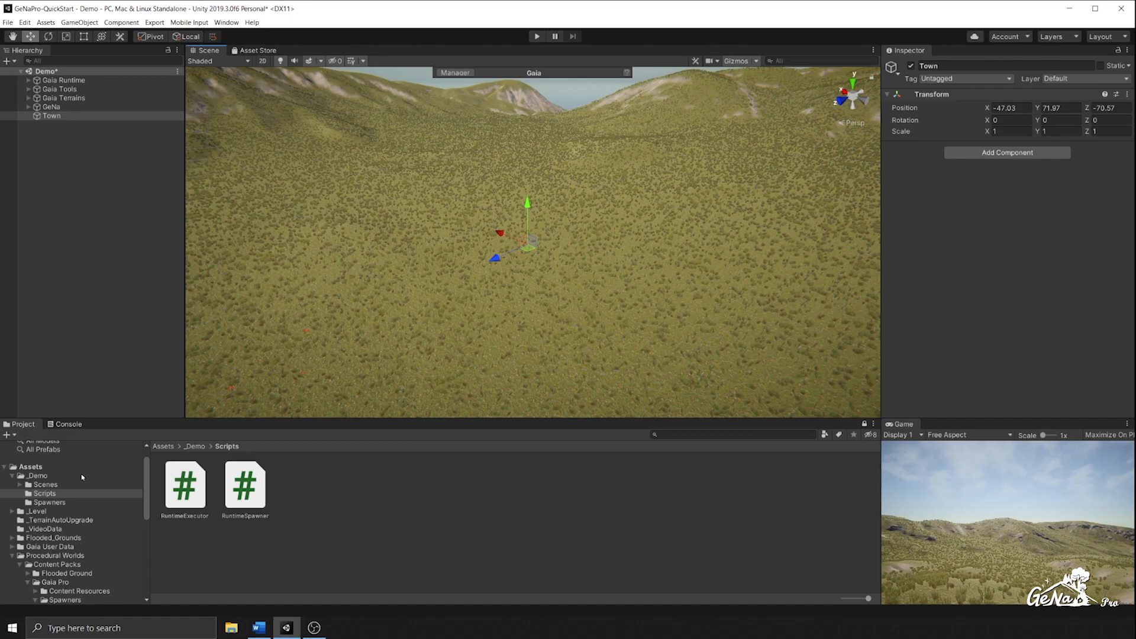
Step: Filter the project assets to prefabs and search for House to find the Gaia village houses
left_click(825, 434)
left_click(840, 540)
left_click(767, 435)
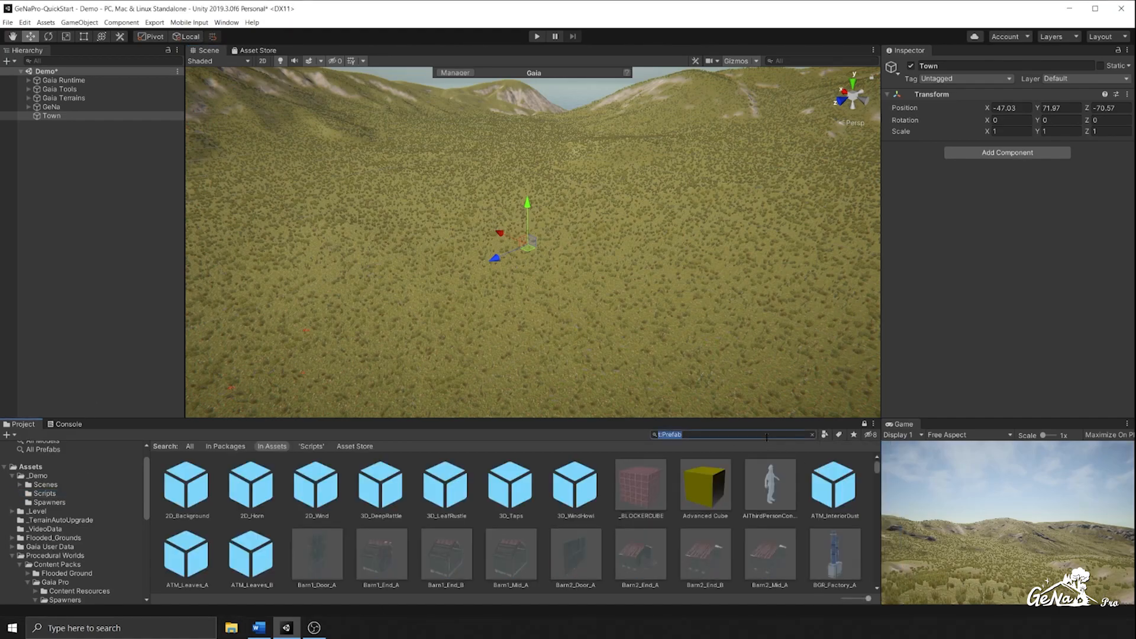
type("House")
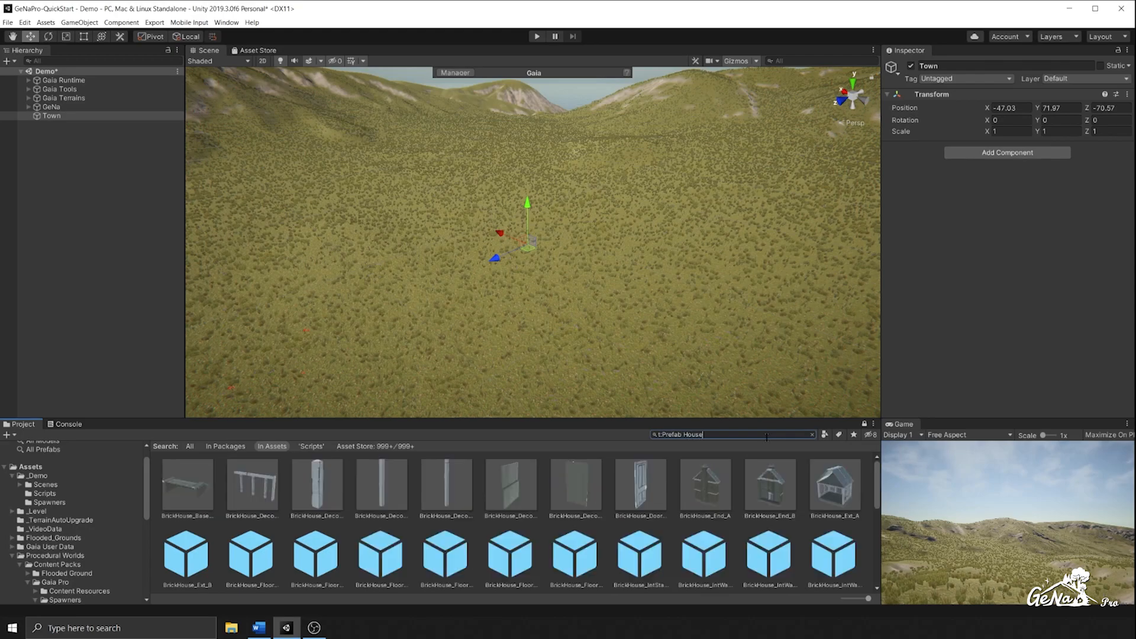
scroll(651, 548, "down", 3)
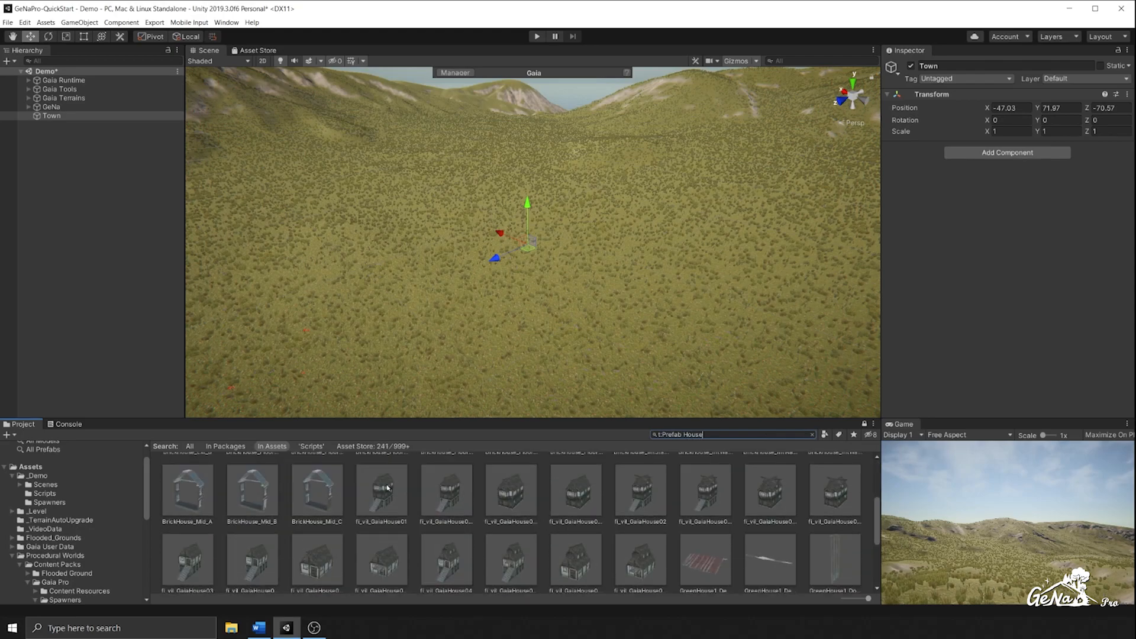
Step: Place the fi_vil_GaiaHouse01 prefab on the grass beside the Town object
left_click_drag(381, 499, 675, 323)
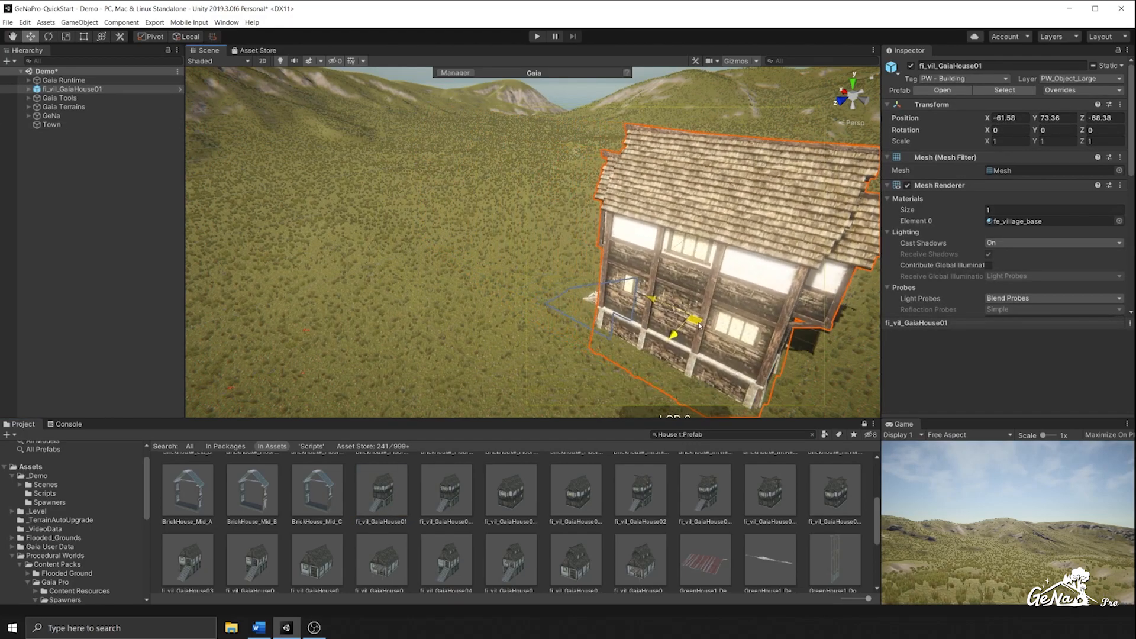
right_click_drag(674, 323, 811, 313)
middle_click_drag(503, 320, 695, 305)
scroll(695, 305, "down", 3)
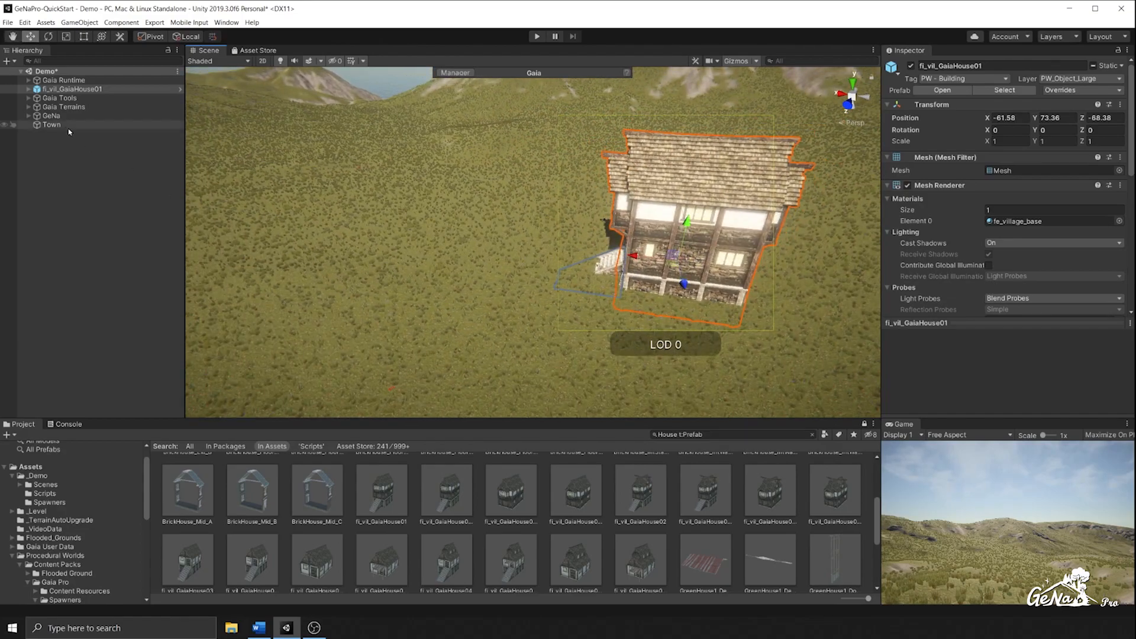
Step: Assign the red diamond icon to the Town object
left_click(62, 129)
scroll(587, 320, "down", 1)
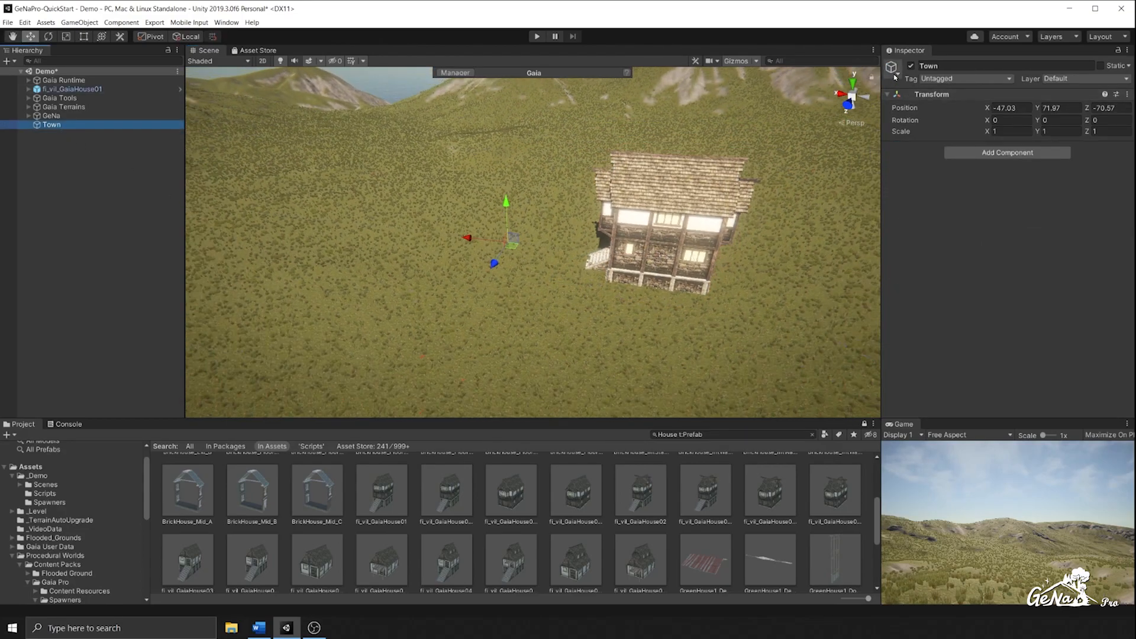
left_click(895, 75)
left_click(950, 97)
left_click(944, 124)
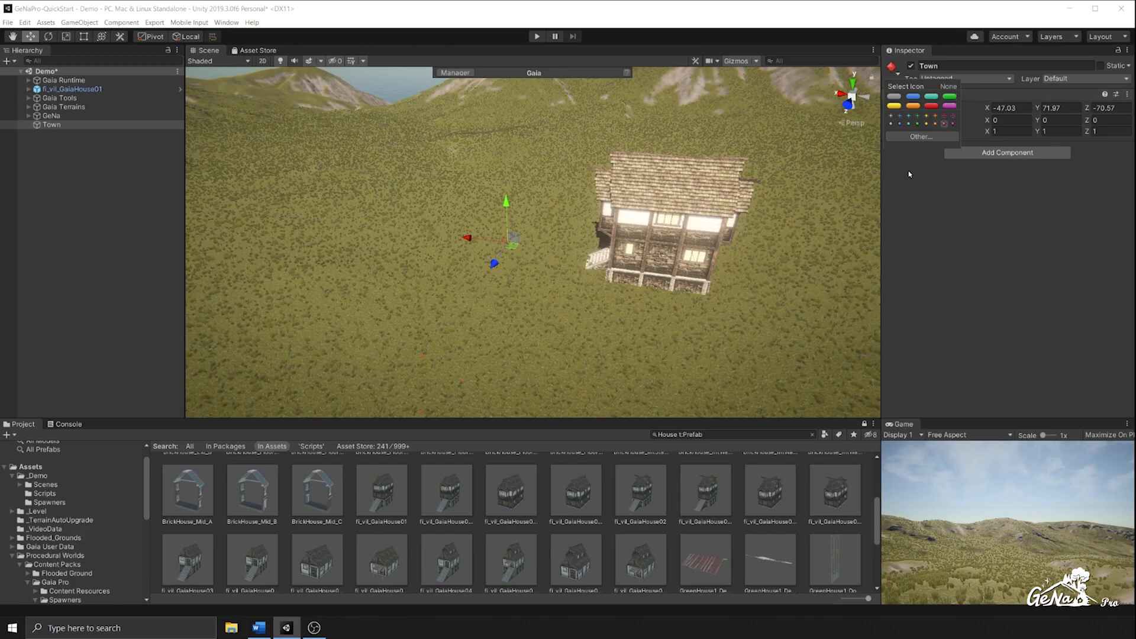
Step: Increase the 3D icon size in the scene's gizmo settings so the Town marker stands out
left_click(820, 73)
left_click(738, 60)
left_click_drag(832, 76, 846, 76)
left_click(788, 23)
Step: Place the fi_vil_GaiaHouse01B prefab across the Town marker from the first house and select both houses
middle_click_drag(568, 305, 534, 248)
scroll(473, 247, "down", 3)
scroll(518, 237, "down", 1)
left_click_drag(573, 505, 421, 243)
left_click(113, 97, "ctrl")
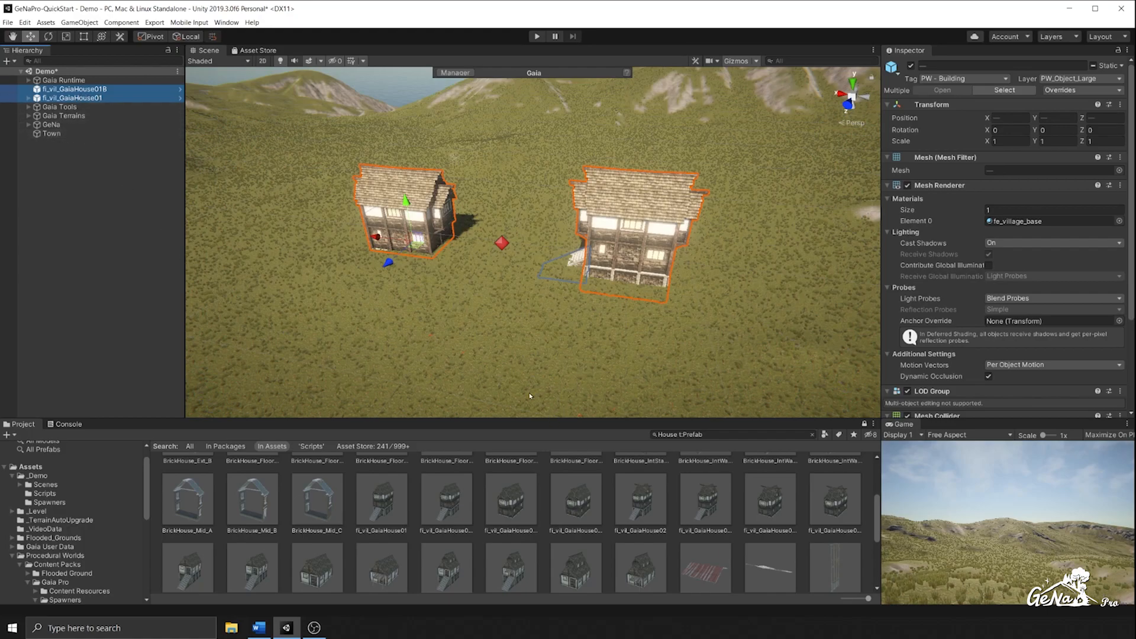
Step: Place the fi_vil_GaiaHouse04A prefab behind the Town marker, turn its stairs toward the marker and lower it onto the ground
scroll(497, 556, "down", 2)
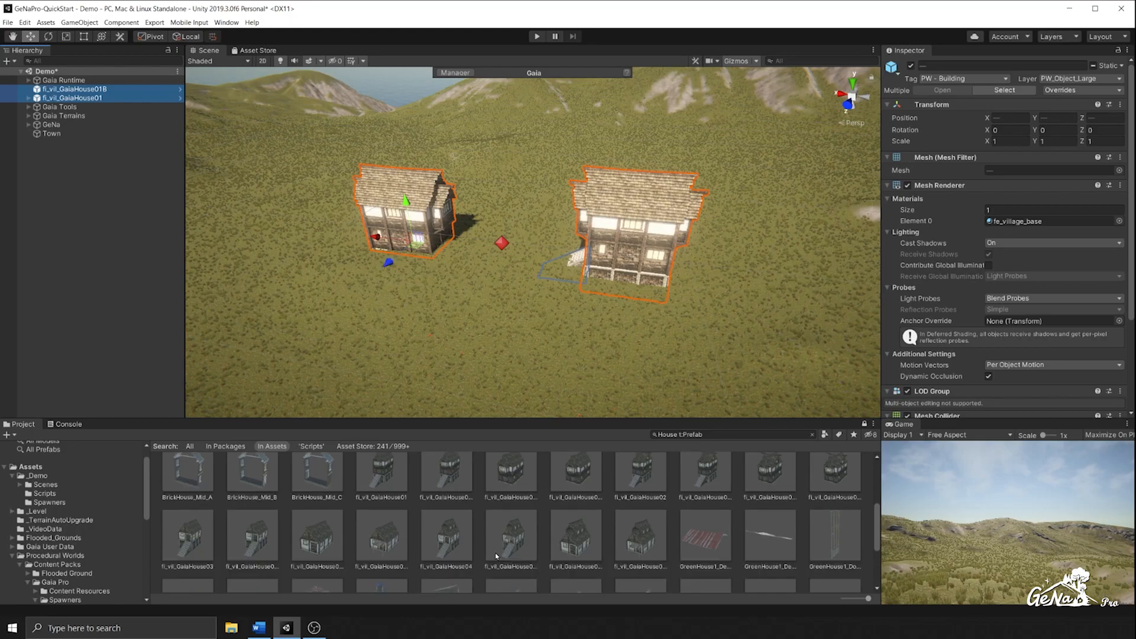
left_click_drag(503, 544, 522, 153)
key("e")
left_click_drag(531, 202, 681, 194)
key("w")
left_click_drag(514, 202, 530, 182)
left_click_drag(537, 130, 537, 142)
Step: Rotate fi_vil_GaiaHouse01B to about 63° around the Y axis
left_click(424, 250)
key("e")
left_click_drag(423, 250, 377, 256)
key("w")
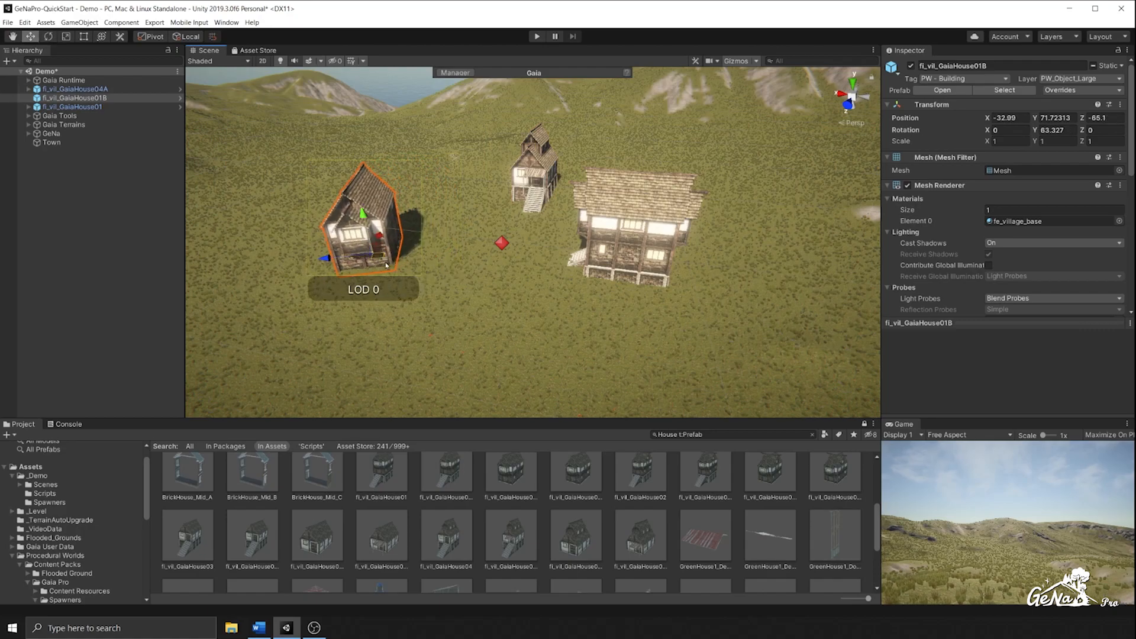
Step: Rotate fi_vil_GaiaHouse01 to about 25° around the Y axis and save the scene
left_click(633, 256)
key("e")
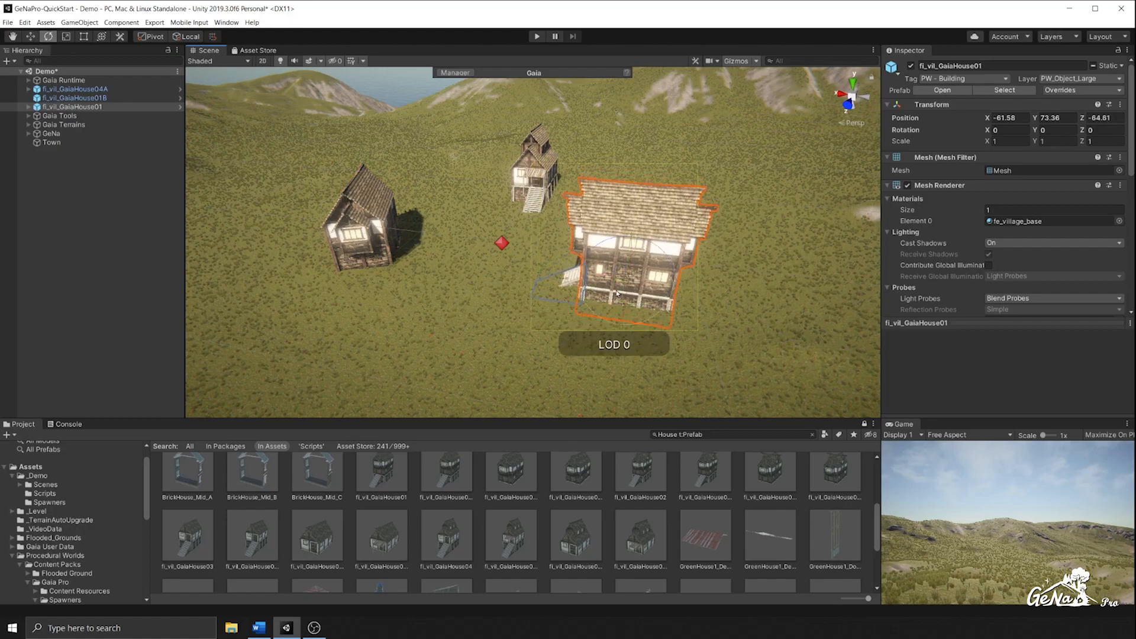
left_click_drag(611, 298, 658, 274)
key("w")
key("ctrl+s")
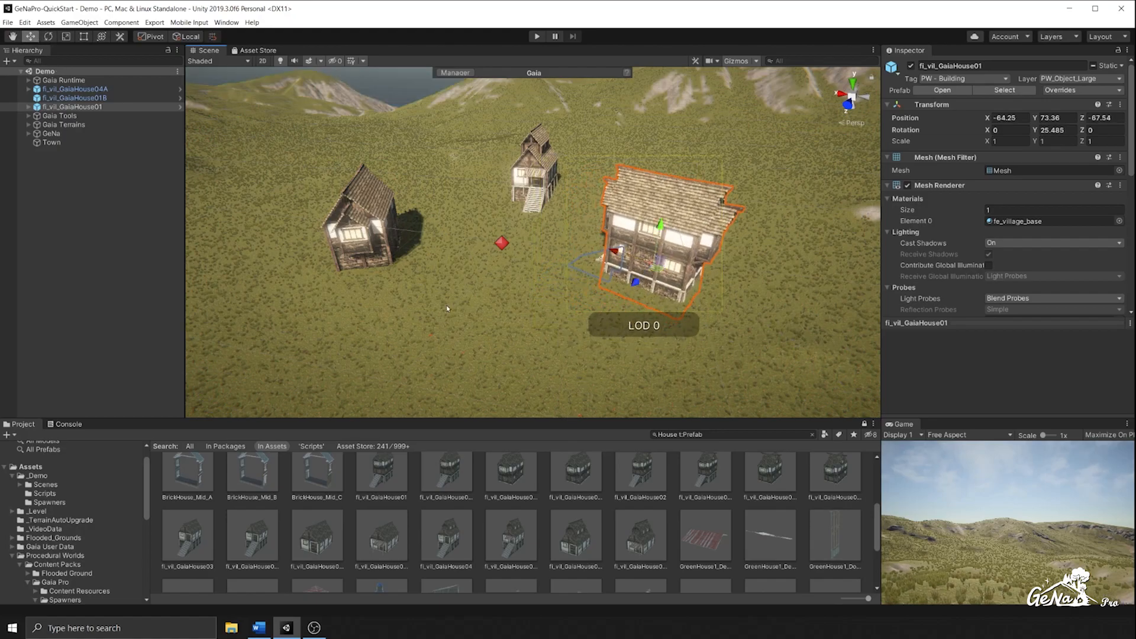
Step: Create an empty child object under Town and name it Houses
right_click_drag(504, 262, 508, 335)
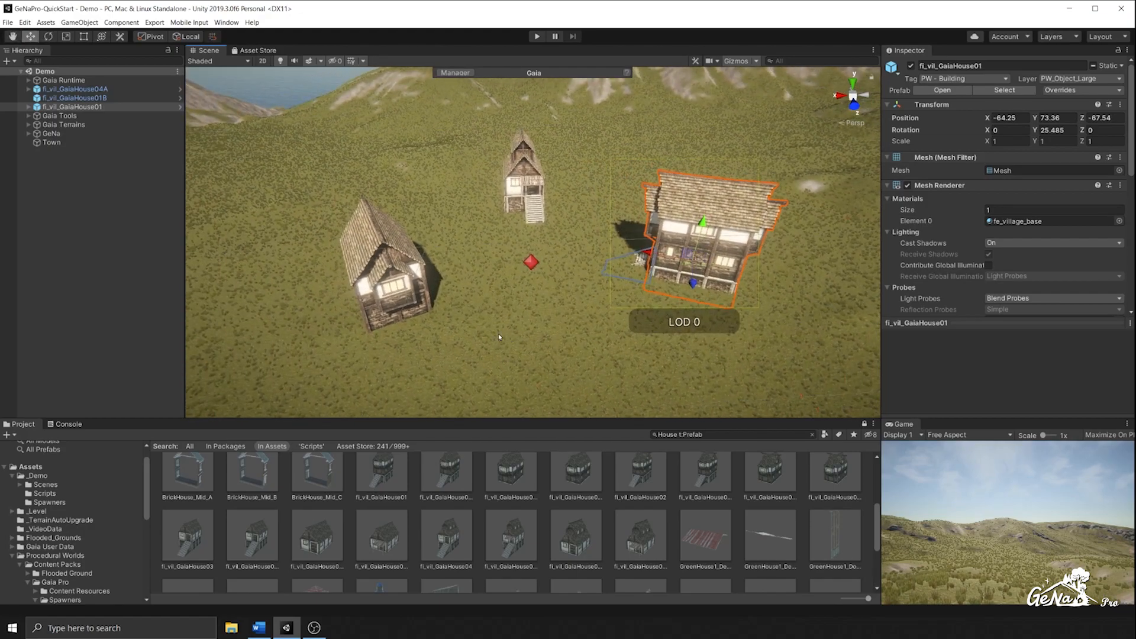
left_click(56, 143)
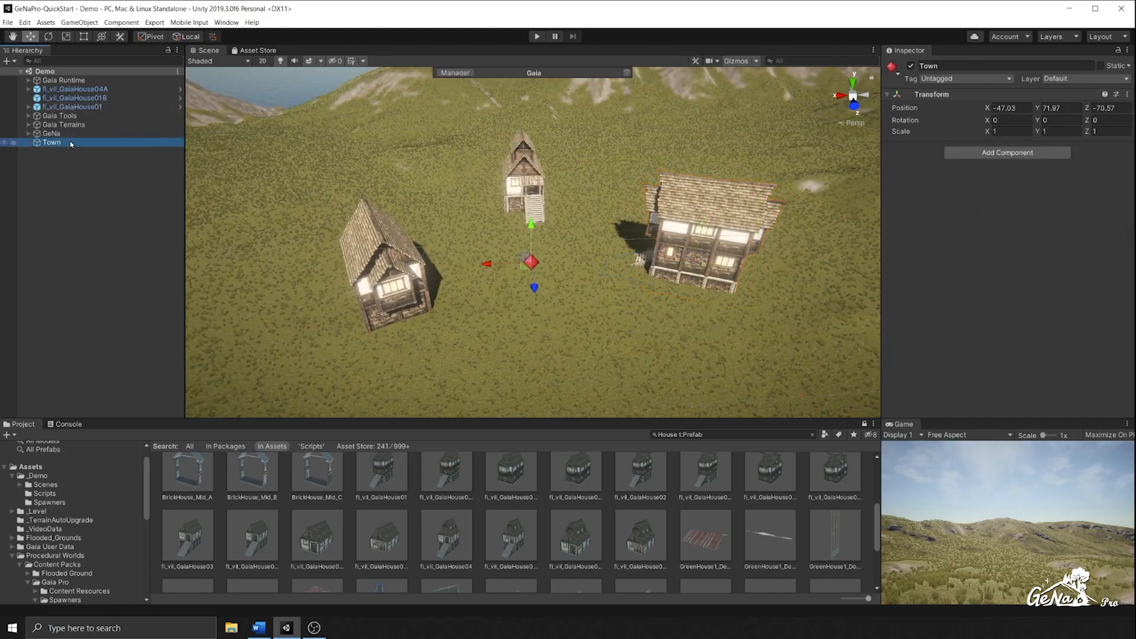
right_click(71, 142)
left_click(107, 231)
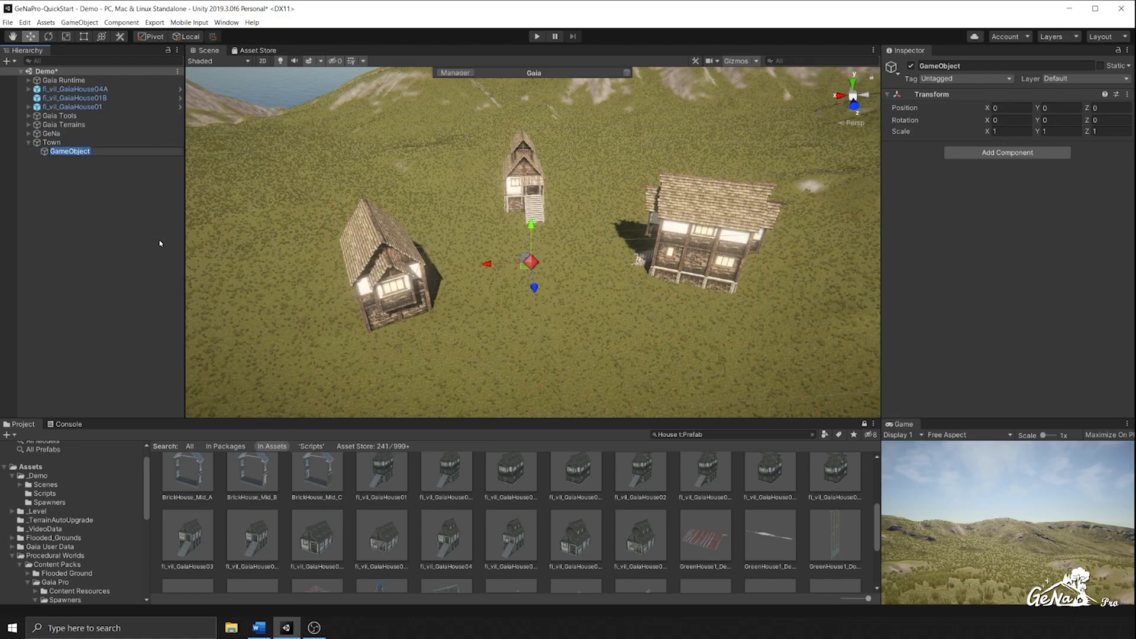
type("Houses")
key("Return")
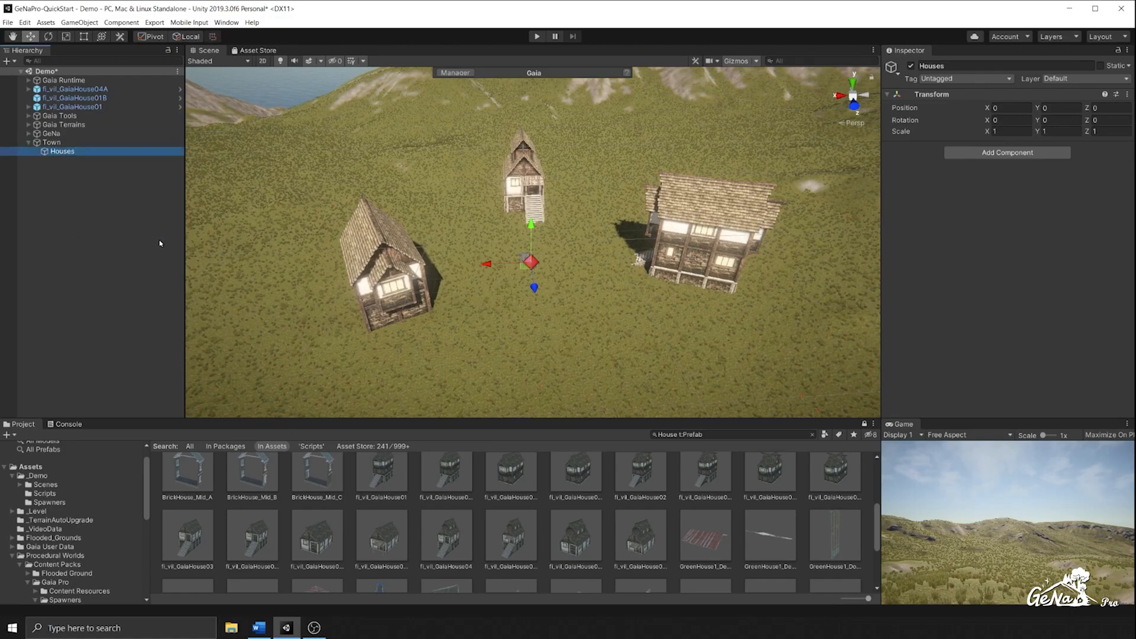
Step: Parent the three fi_vil_GaiaHouse objects under Houses and select the Town object
left_click(71, 107)
left_click(74, 89, "shift")
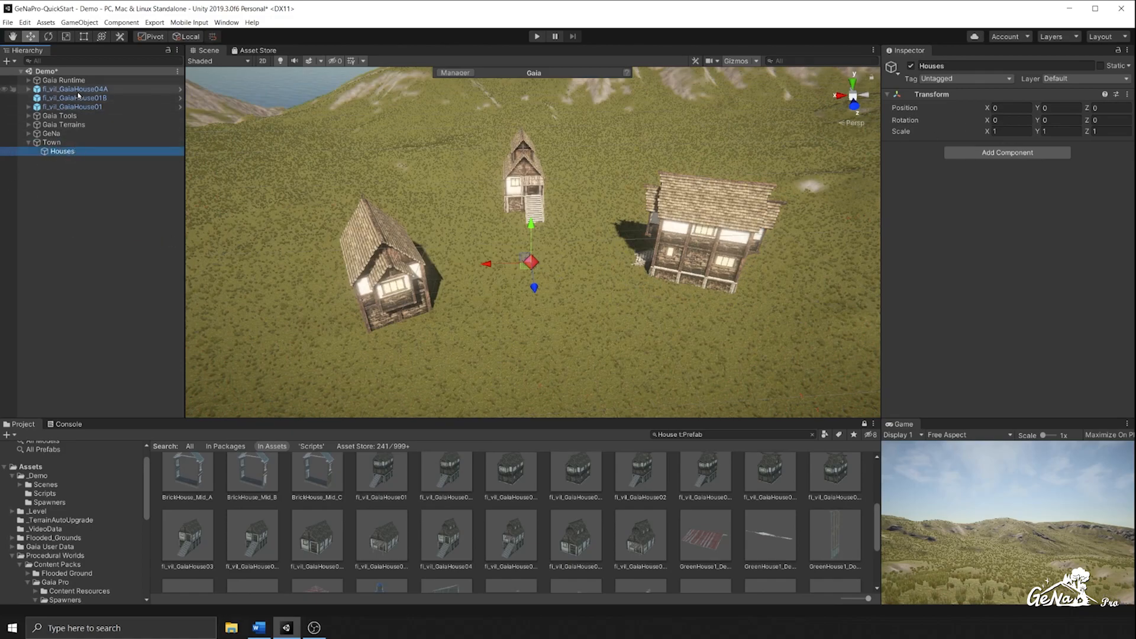
left_click_drag(81, 109, 77, 153)
left_click(58, 125)
left_click(53, 117)
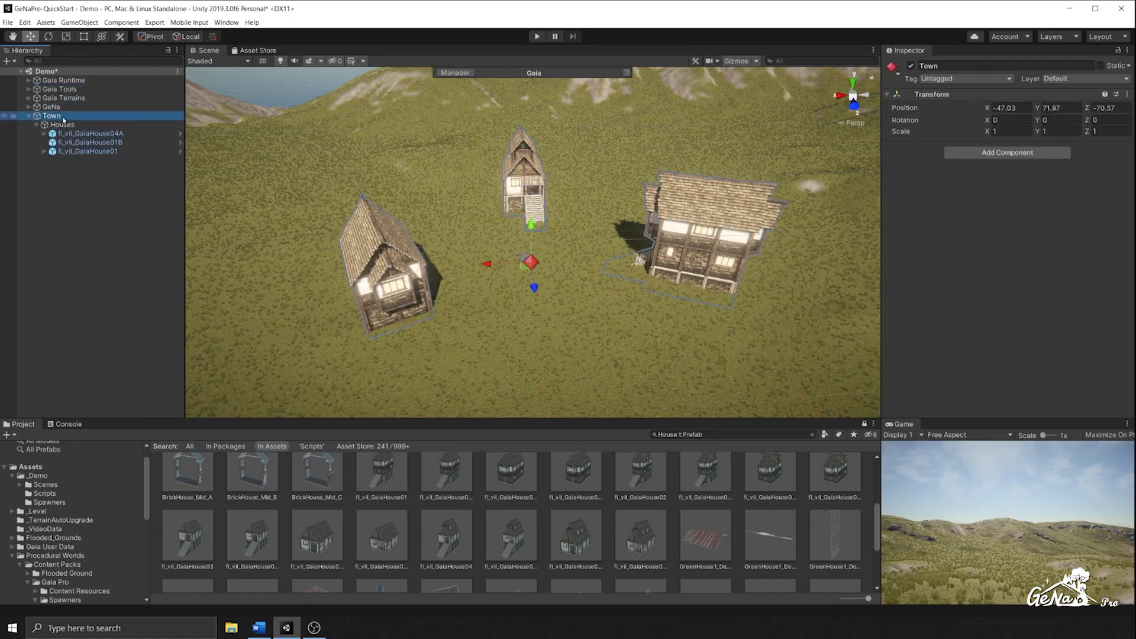
Step: Create an empty child object under Town and name it Fences
left_click(70, 125)
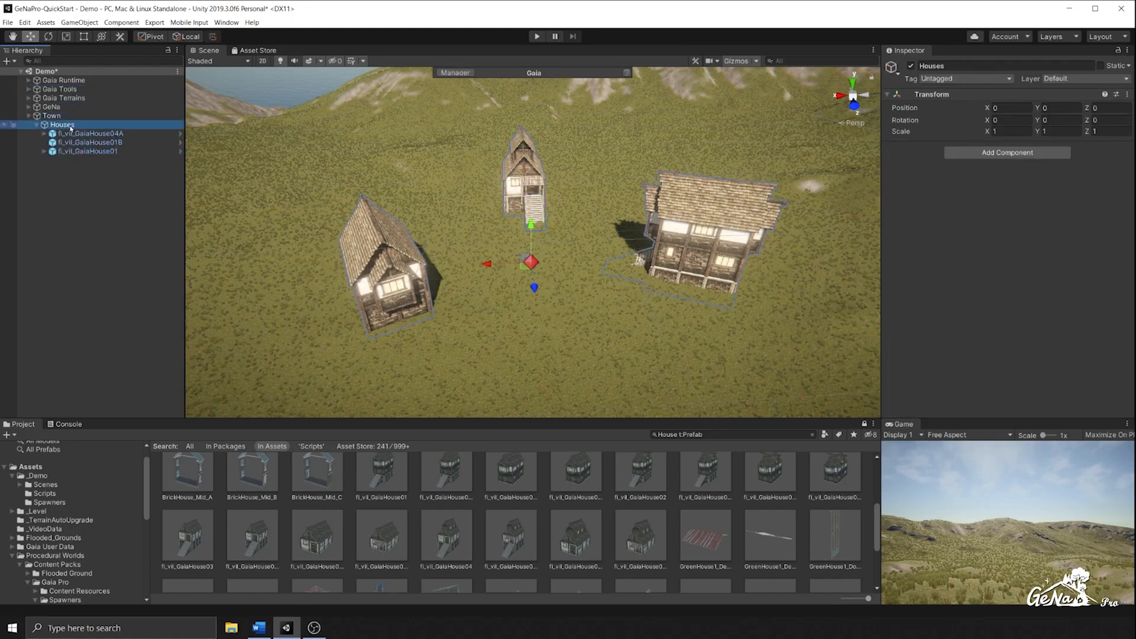
left_click(36, 125)
left_click(51, 115)
right_click(58, 116)
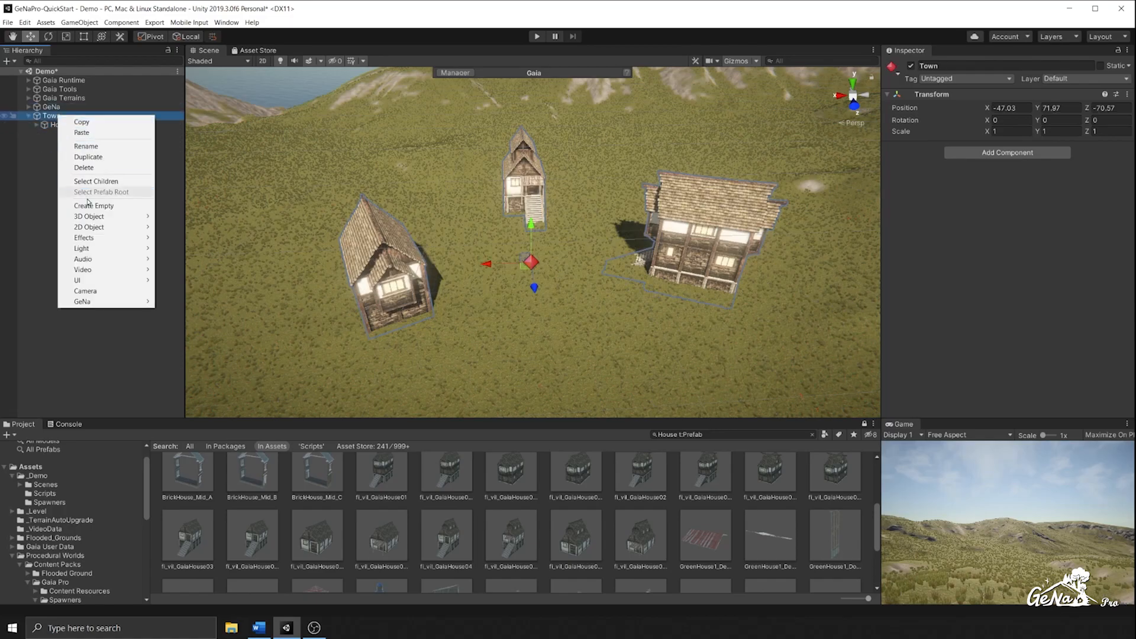
left_click(93, 206)
type("Fences")
key("Return")
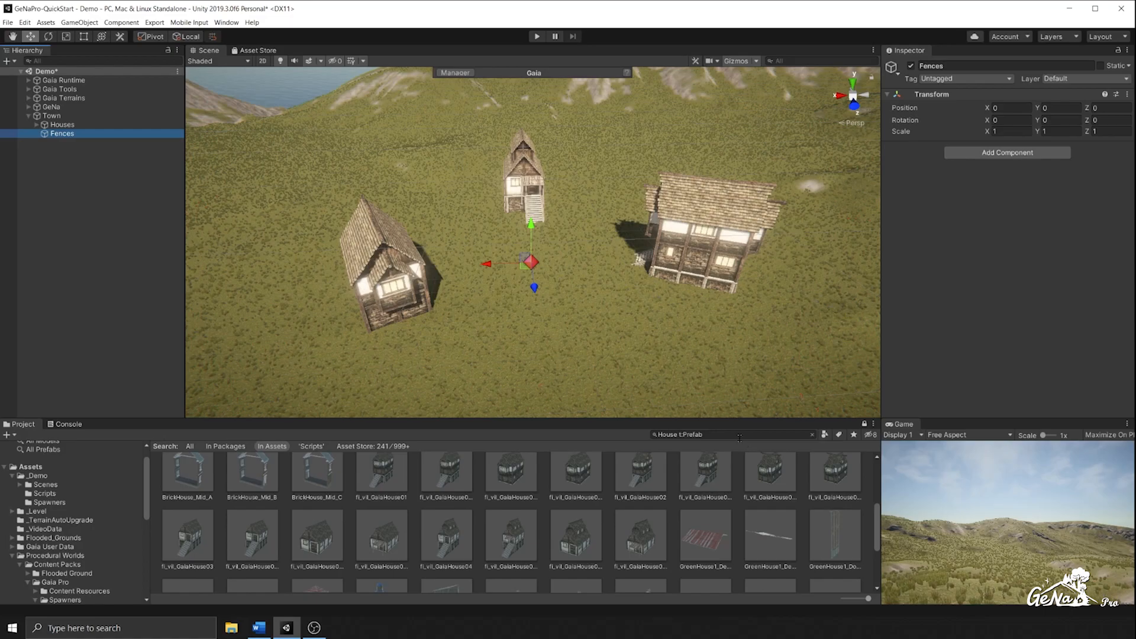
Step: Add the Gaia Pro Fence Spawner prefab from the Gaia Pro Spawners > Fences folder to the scene hierarchy
scroll(54, 515, "down", 3)
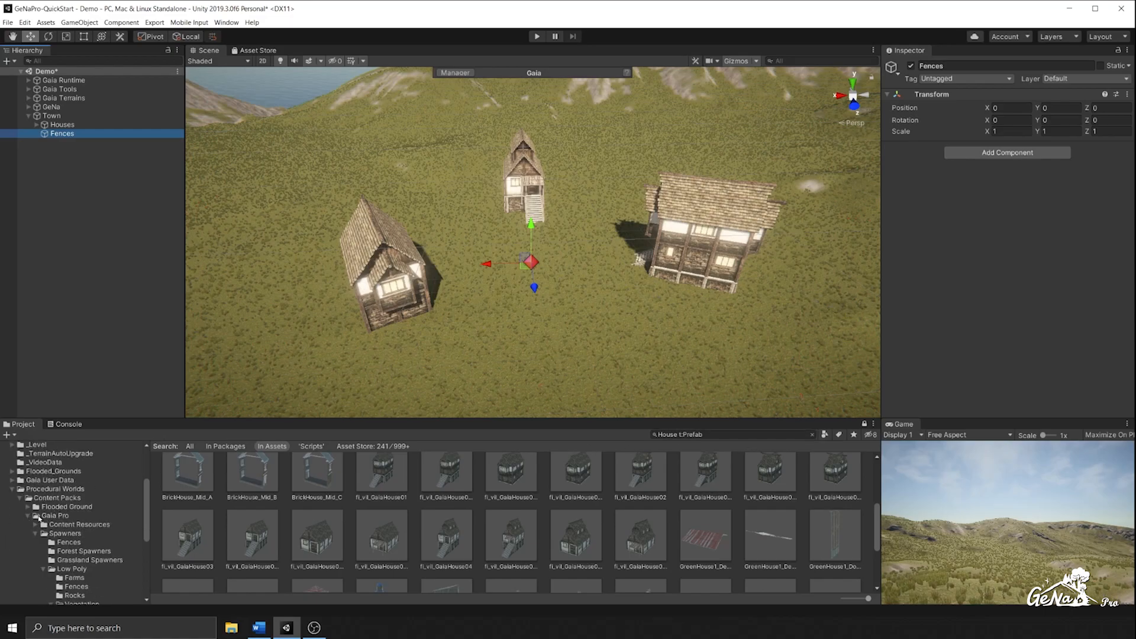
scroll(74, 520, "down", 2)
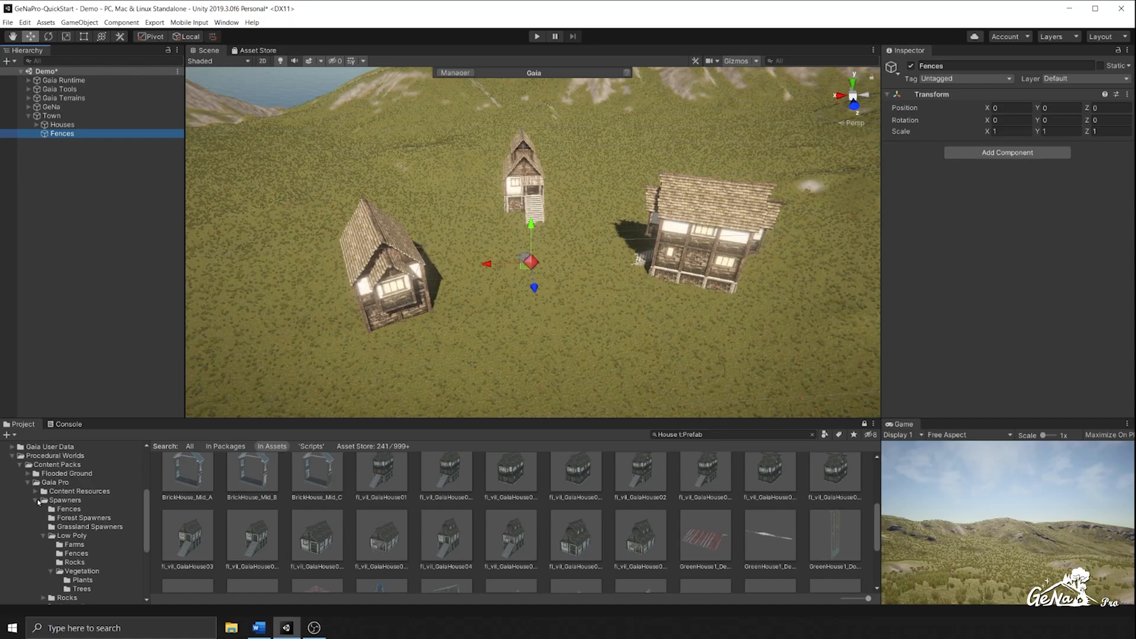
left_click(65, 503)
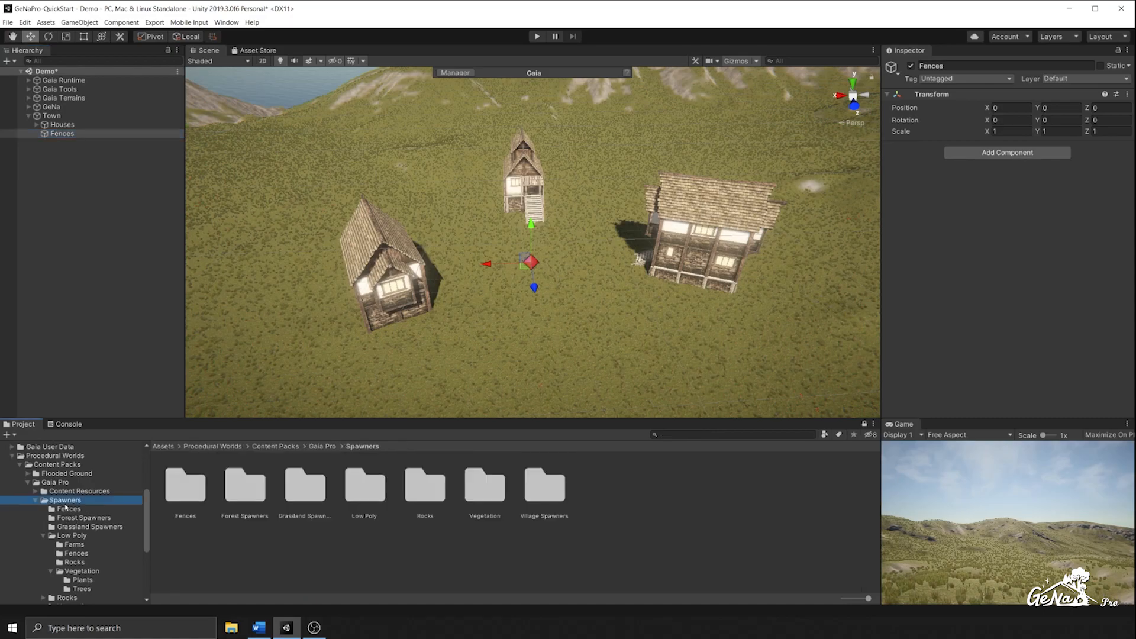
left_click(69, 510)
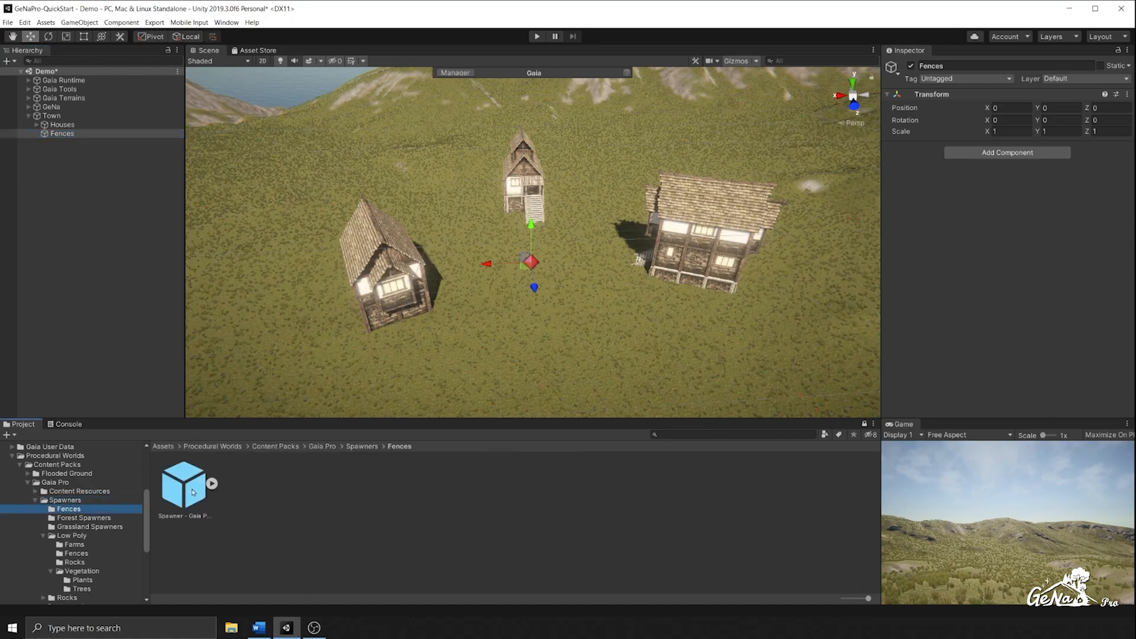
left_click_drag(197, 488, 108, 252)
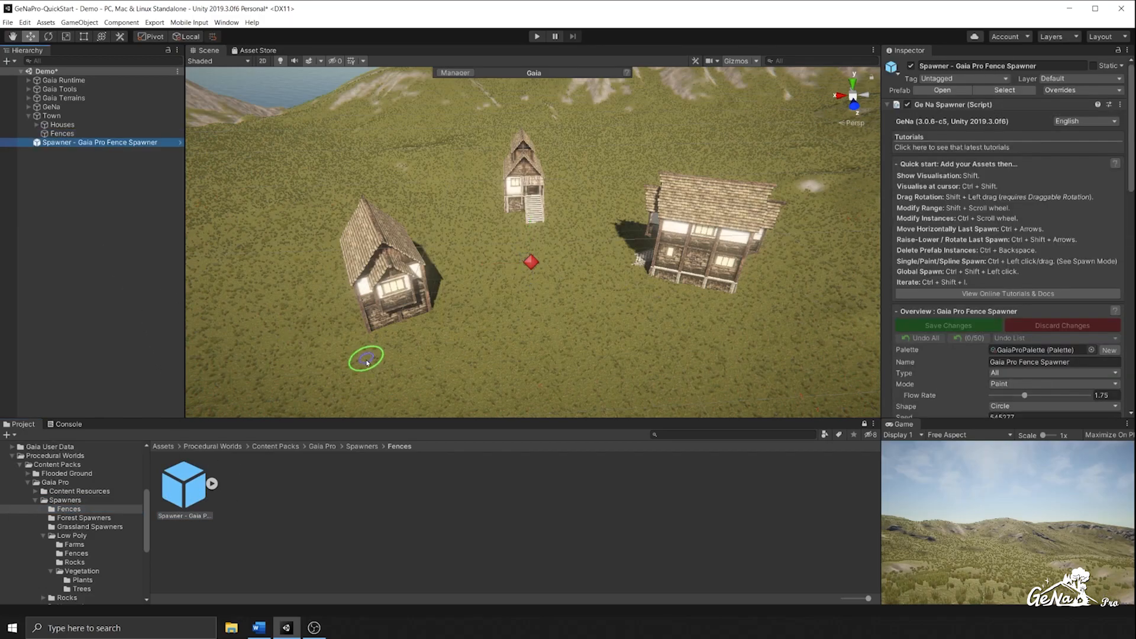
Step: Paint curved fence lines around the three houses with the Gaia Pro Fence Spawner, leaving openings toward the town centre
mouse_move(317, 314)
right_mouse_down()
mouse_move(347, 317)
mouse_move(366, 339)
right_mouse_up()
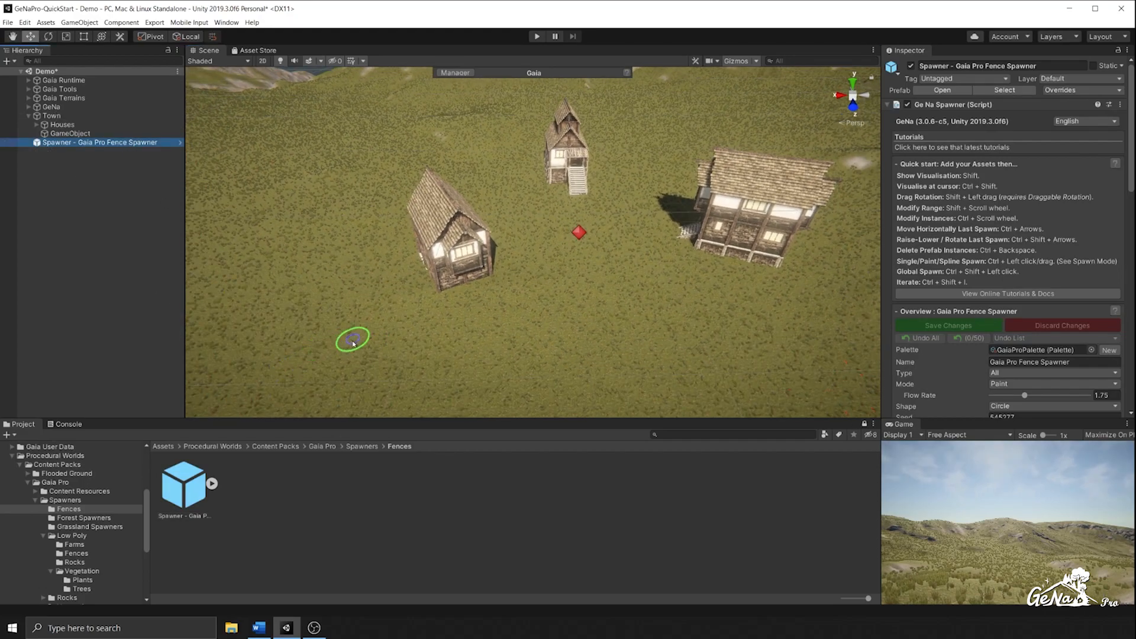
left_click(383, 341)
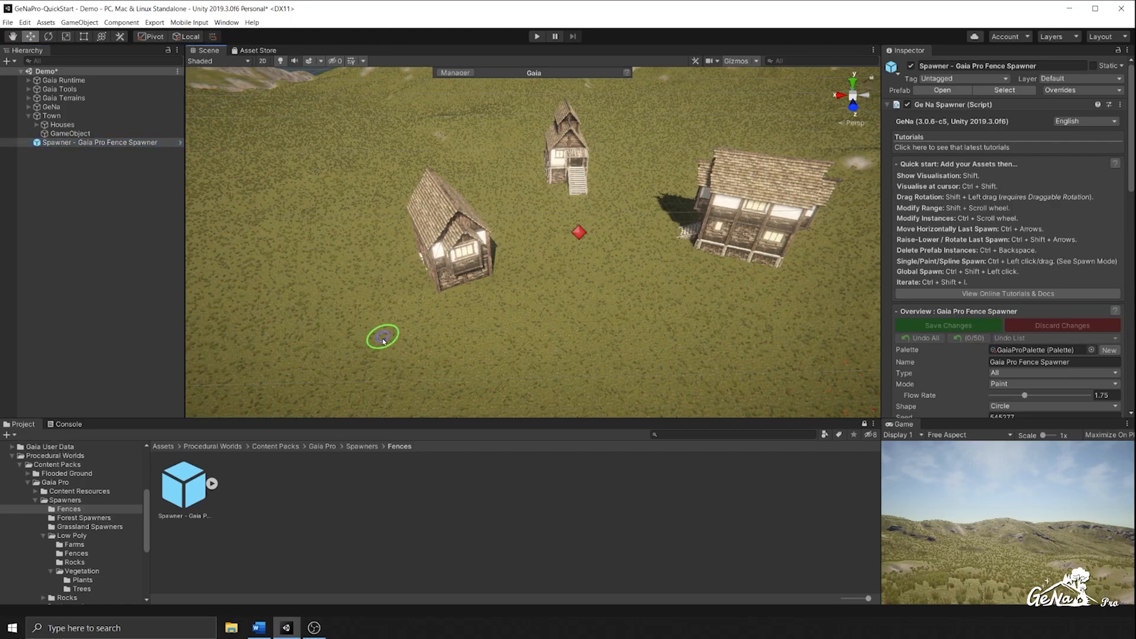
left_click_drag(392, 344, 363, 221, "ctrl")
mouse_move(415, 354)
left_mouse_down("ctrl")
mouse_move(527, 320)
mouse_move(574, 292)
mouse_move(544, 233)
left_mouse_up("ctrl")
middle_click_drag(641, 309, 518, 328)
mouse_move(488, 279)
left_mouse_down("ctrl")
mouse_move(569, 322)
mouse_move(687, 315)
mouse_move(717, 256)
mouse_move(699, 214)
mouse_move(426, 228)
left_mouse_up("ctrl")
mouse_move(538, 384)
left_mouse_down("ctrl")
mouse_move(559, 347)
mouse_move(600, 350)
mouse_move(585, 241)
mouse_move(684, 219)
mouse_move(684, 186)
mouse_move(616, 233)
mouse_move(579, 303)
mouse_move(633, 383)
mouse_move(651, 320)
mouse_move(618, 251)
mouse_move(414, 222)
mouse_move(400, 198)
left_mouse_up("ctrl")
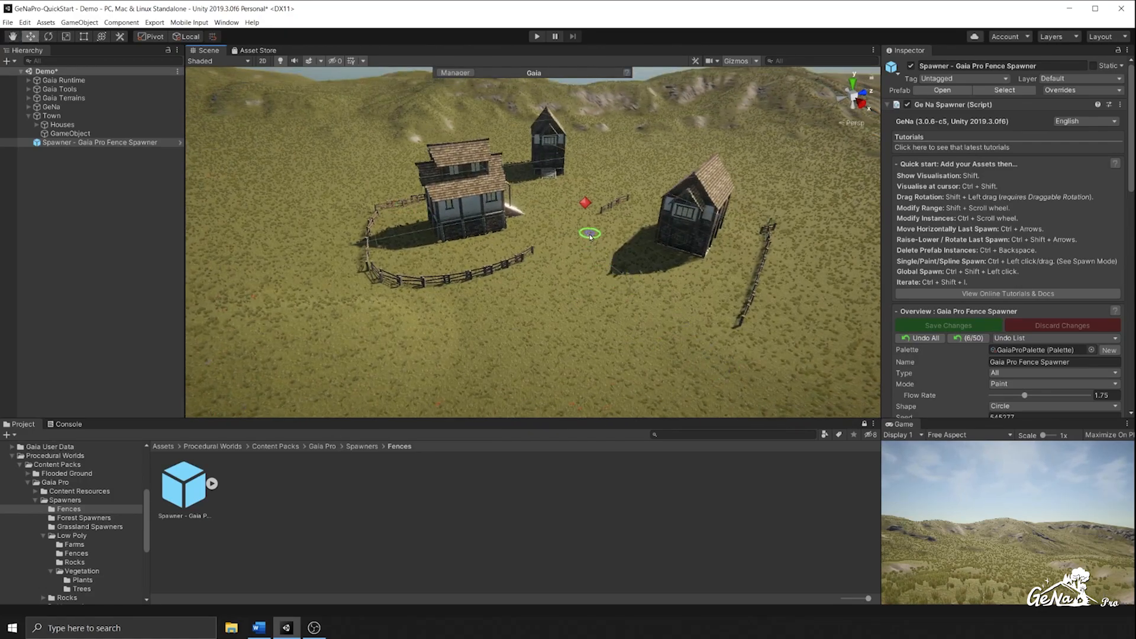
mouse_move(597, 221)
left_mouse_down("ctrl")
mouse_move(577, 236)
mouse_move(583, 280)
mouse_move(717, 329)
mouse_move(609, 304)
mouse_move(489, 332)
left_mouse_up("ctrl")
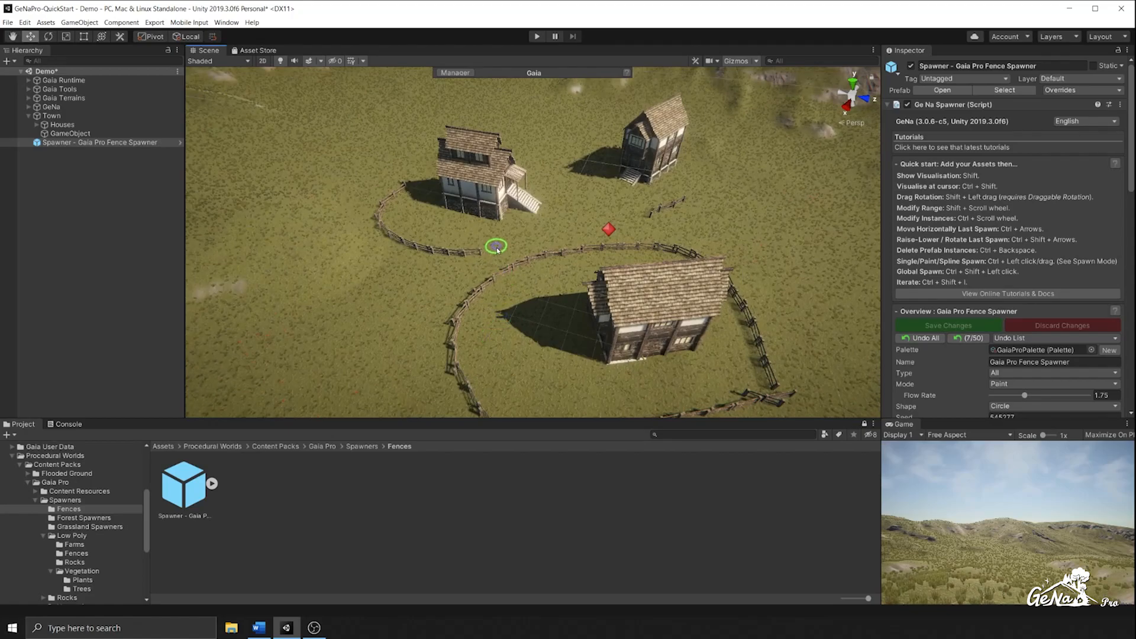
Step: Delete individual fence pieces near the town centre to open a gap in the nearest house's enclosure
scroll(576, 261, "up", 4)
left_click(559, 253)
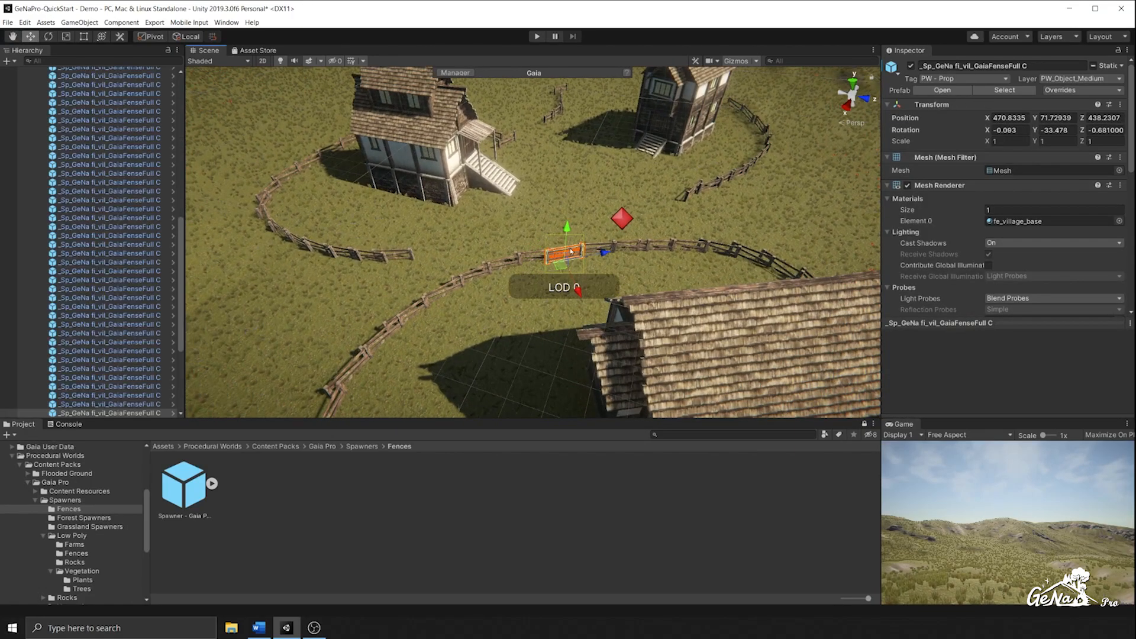
left_click(528, 256)
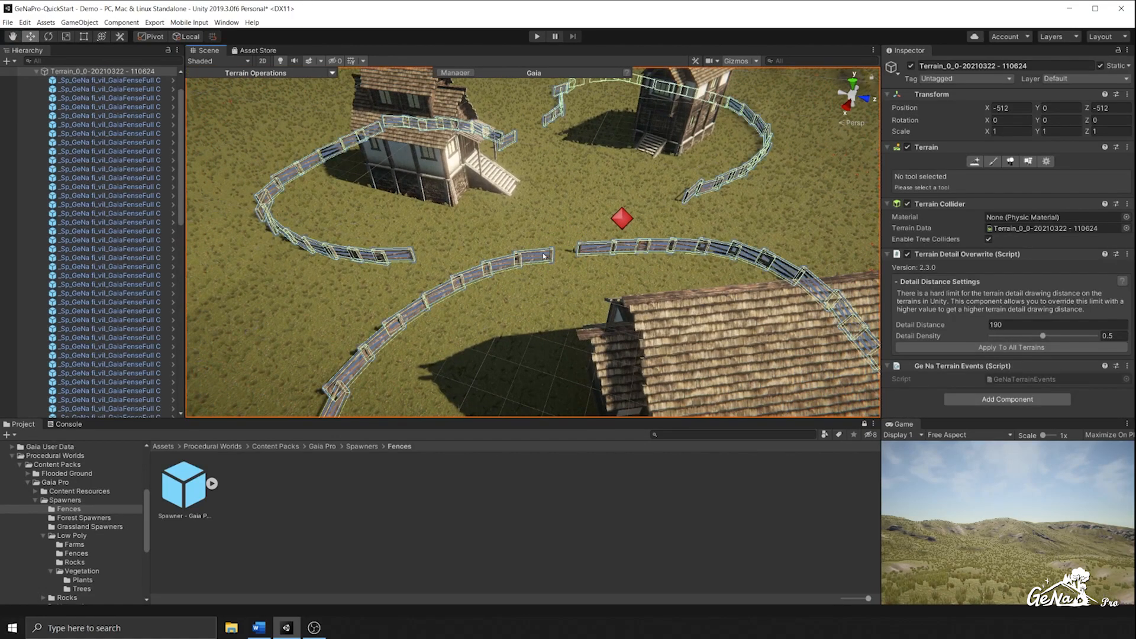
left_click(544, 255)
left_click_drag(544, 256, 412, 137, "alt")
left_click(416, 134)
key("Delete")
Step: Delete the stray overlapping fence piece at the outer corner of the nearest house's enclosure
scroll(573, 293, "down", 5)
middle_click_drag(573, 292, 565, 191)
left_click(653, 249)
key("Delete")
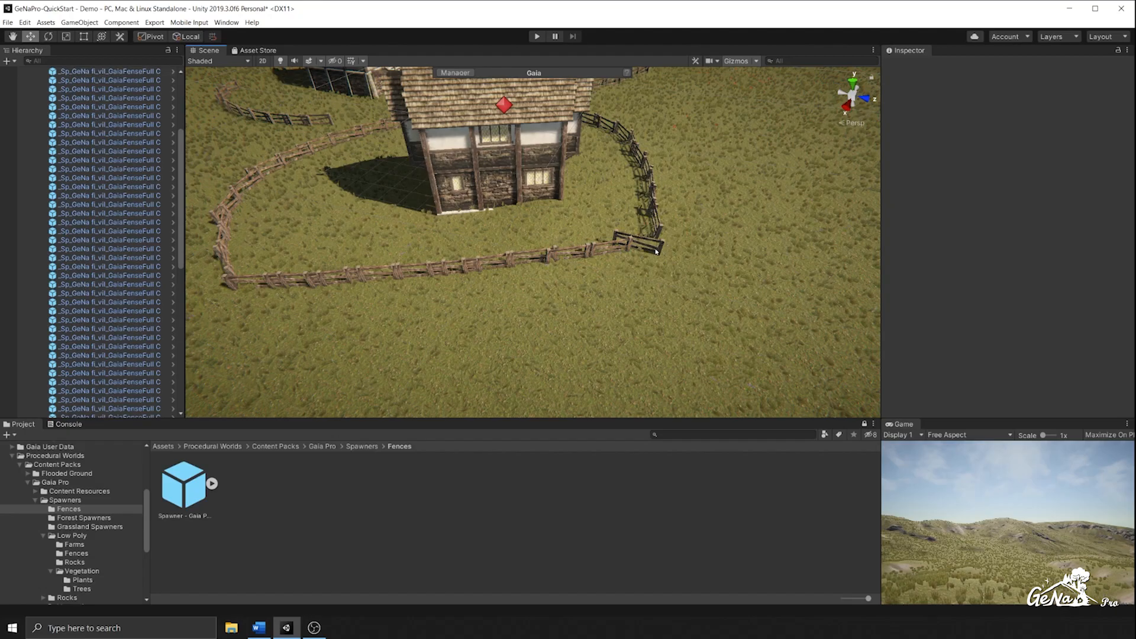
left_click_drag(653, 249, 601, 305, "alt")
left_click_drag(649, 165, 596, 322, "alt")
scroll(596, 322, "up", 6)
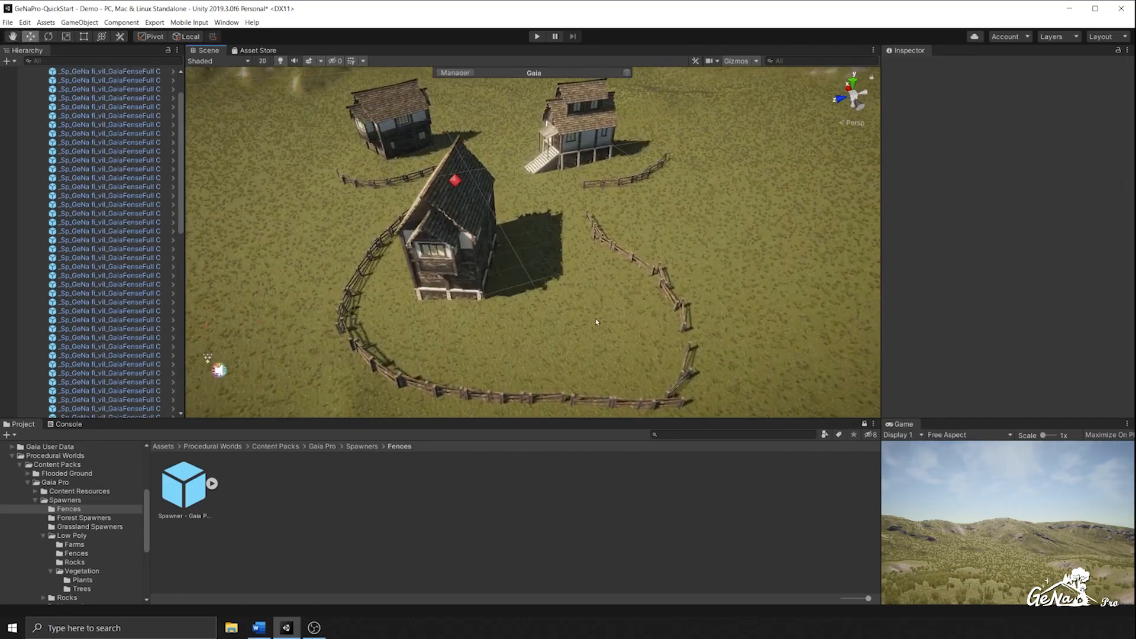
scroll(98, 214, "up", 2)
Step: Move all spawned _Sp_GeNa fi_vil_GaiaFenseFull C pieces from the Gaia terrain object into the Fences object under Town
left_click(89, 116)
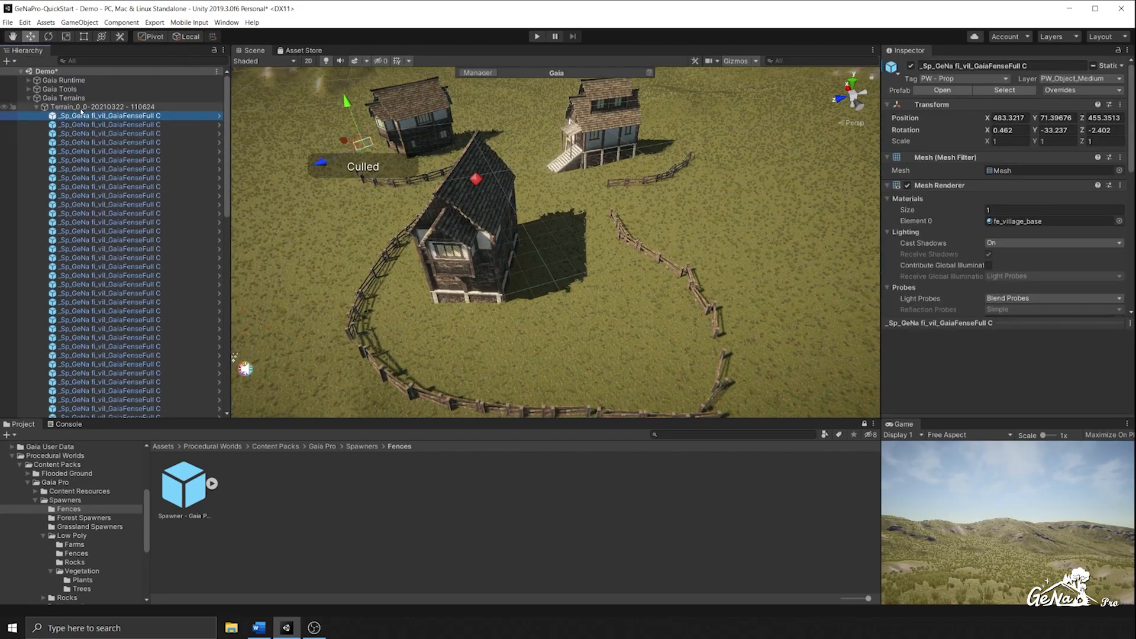
scroll(92, 261, "down", 10)
scroll(96, 324, "down", 3)
left_click(91, 351, "shift")
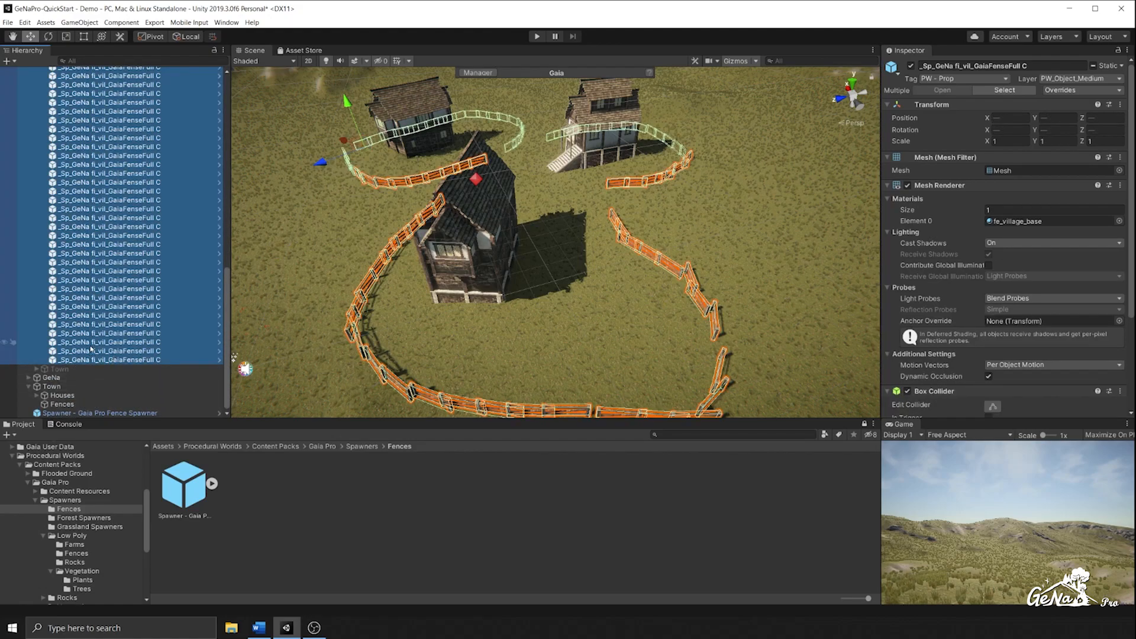
left_click_drag(117, 348, 67, 406)
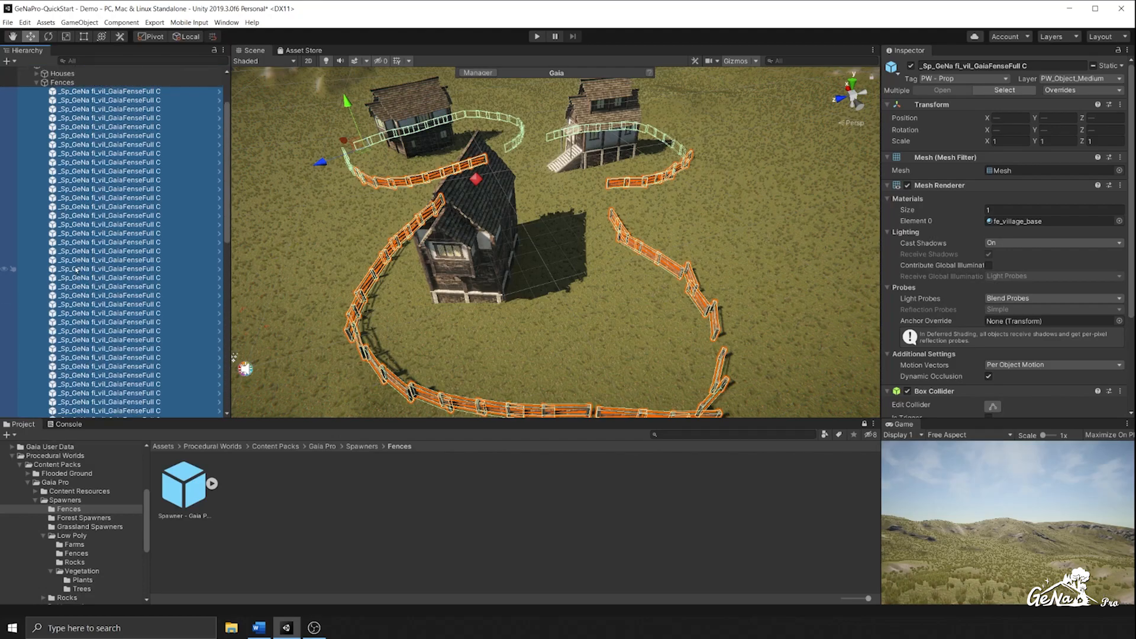
Step: Review the houses and fences grouped under Town, collapse the Fences group, and save the scene with Town selected
left_click(63, 151)
left_click_drag(402, 225, 616, 195, "alt")
middle_click_drag(615, 195, 629, 192)
scroll(578, 222, "down", 12)
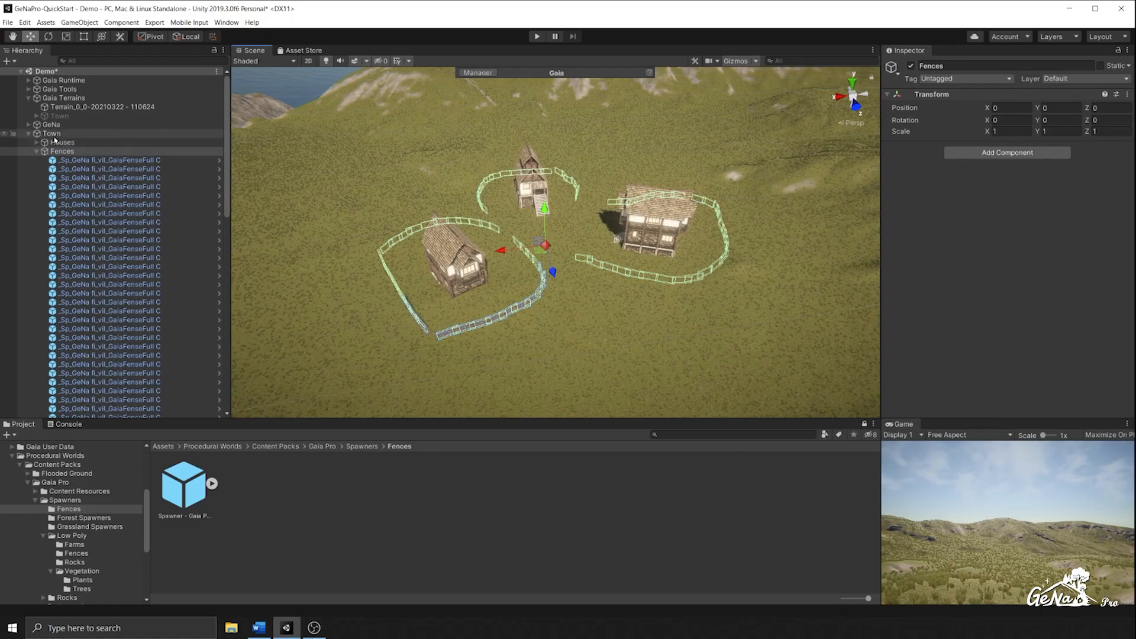
left_click(54, 134)
left_click_drag(522, 212, 643, 268, "alt")
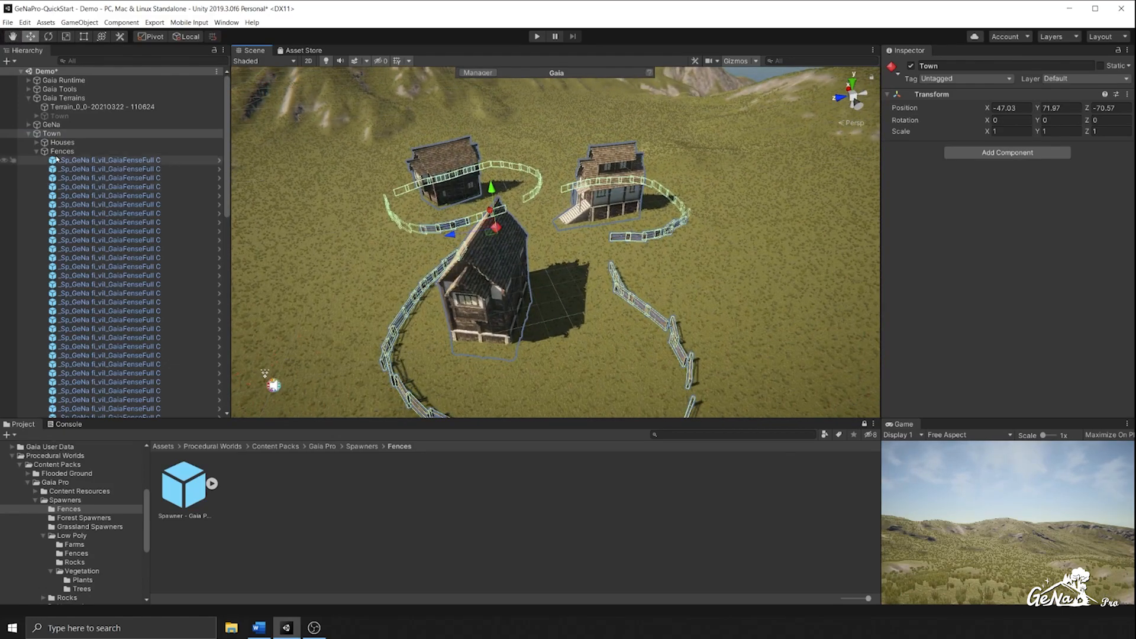
left_click(62, 152)
left_click(36, 152)
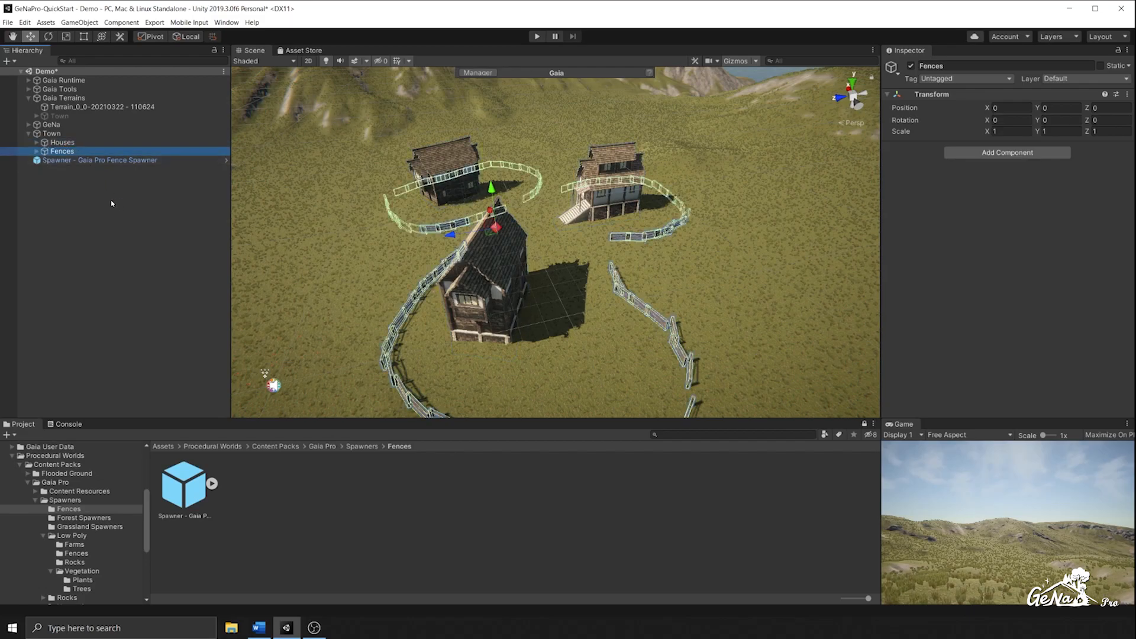
left_click(71, 134)
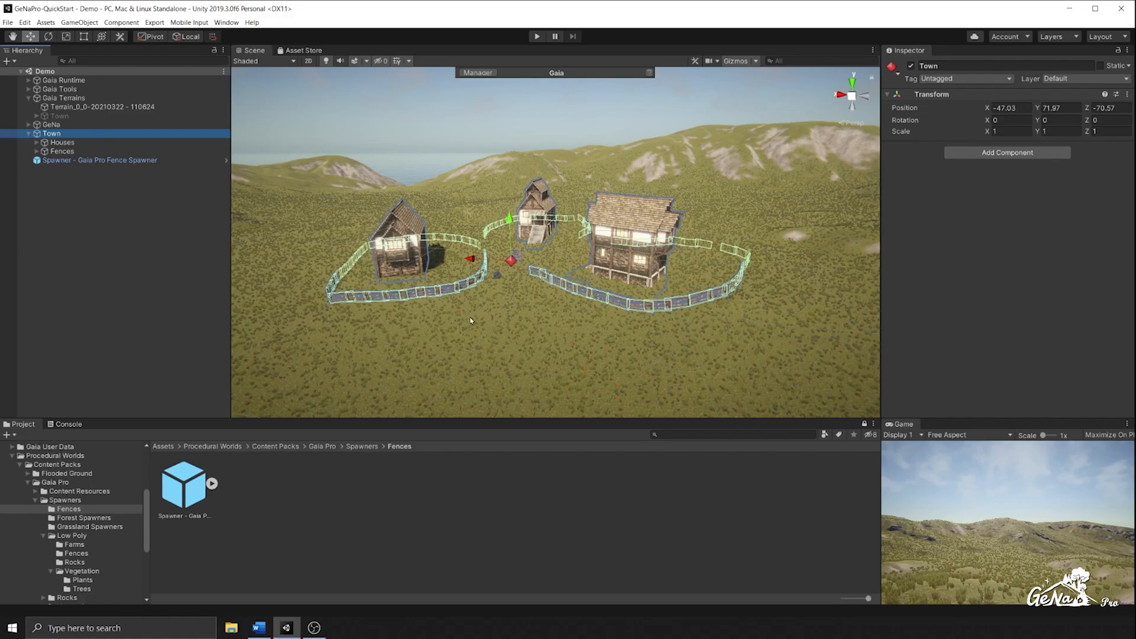
Step: Add a GeNa Transform Decorator with Snap To Ground enabled to all fence pieces under Fences
left_click(36, 151)
left_click(81, 161)
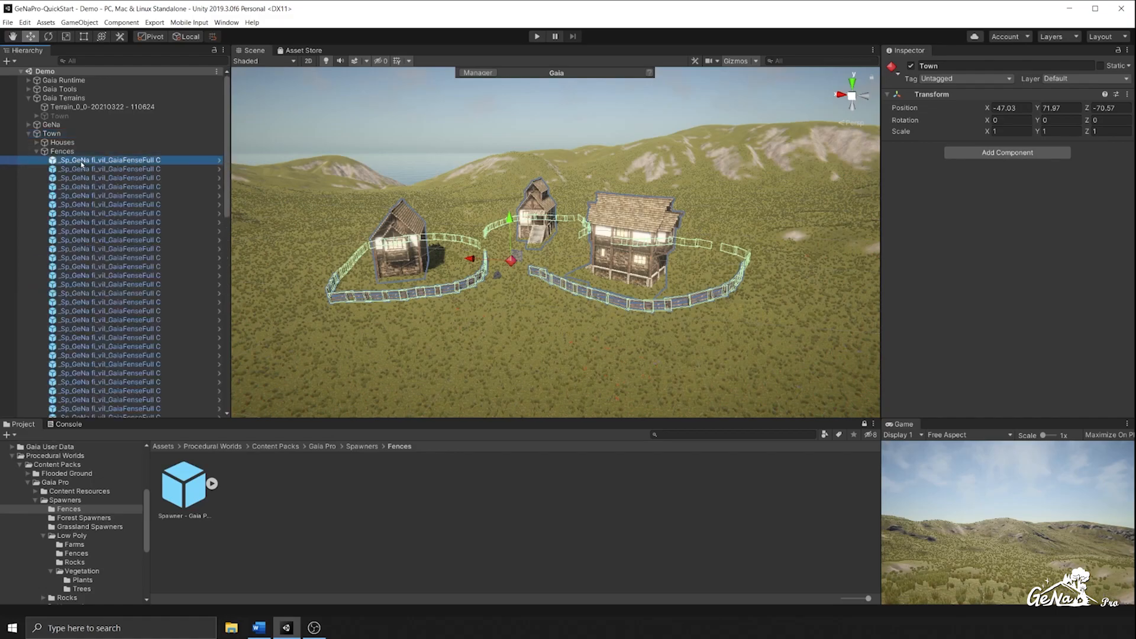
scroll(119, 296, "down", 15)
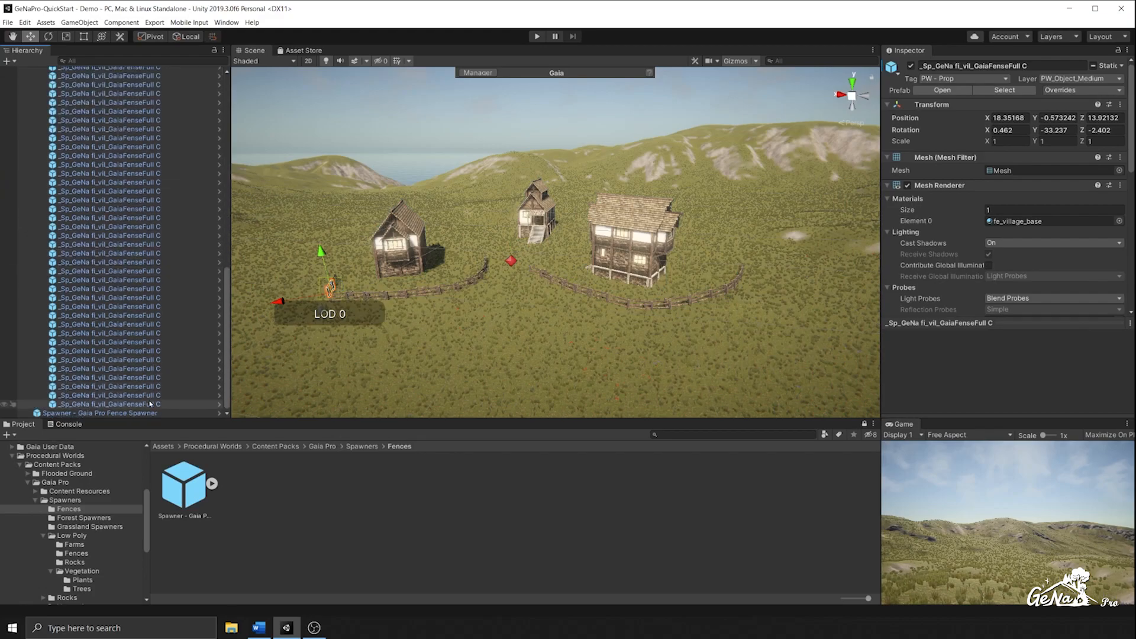
left_click(155, 404, "shift")
left_click(939, 185)
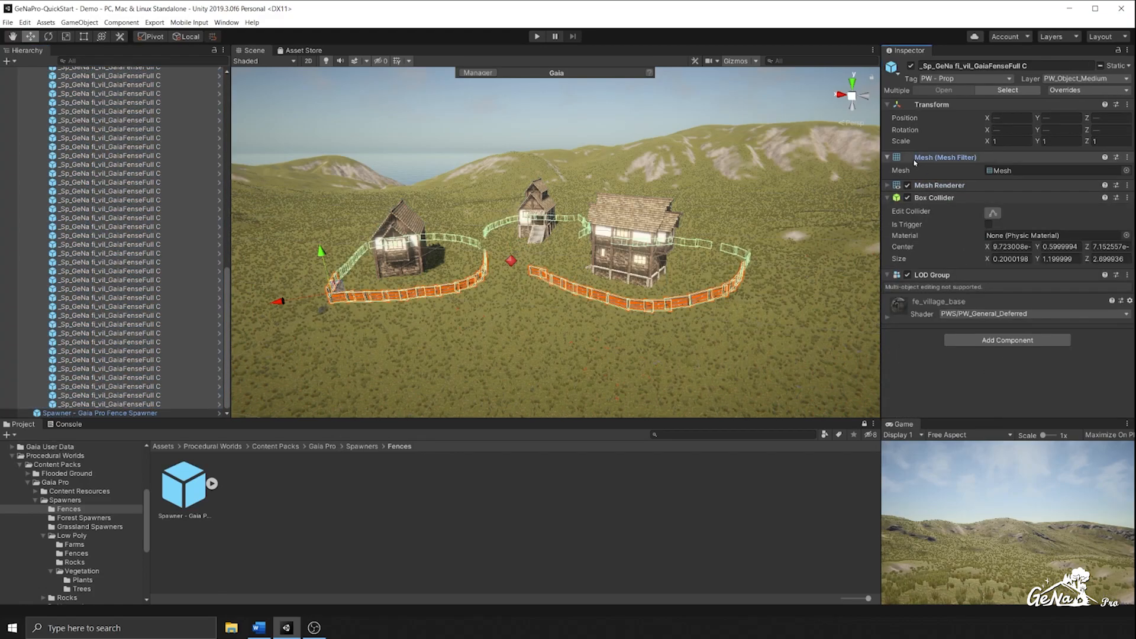
left_click(935, 157)
left_click(934, 182)
left_click(933, 193)
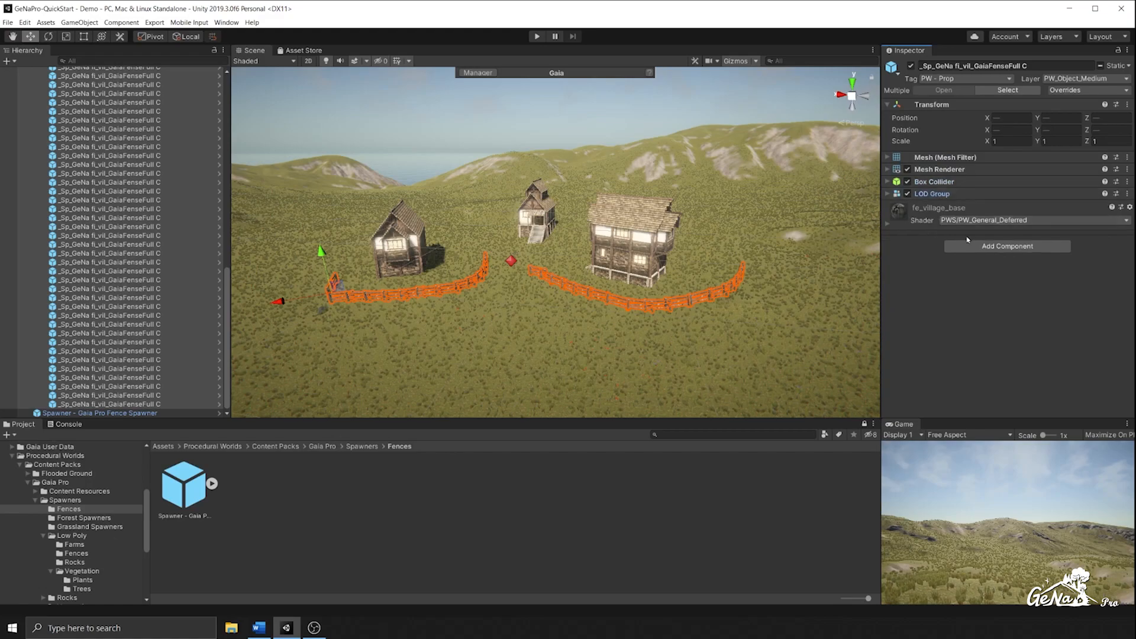
left_click(1008, 246)
type("Transfor")
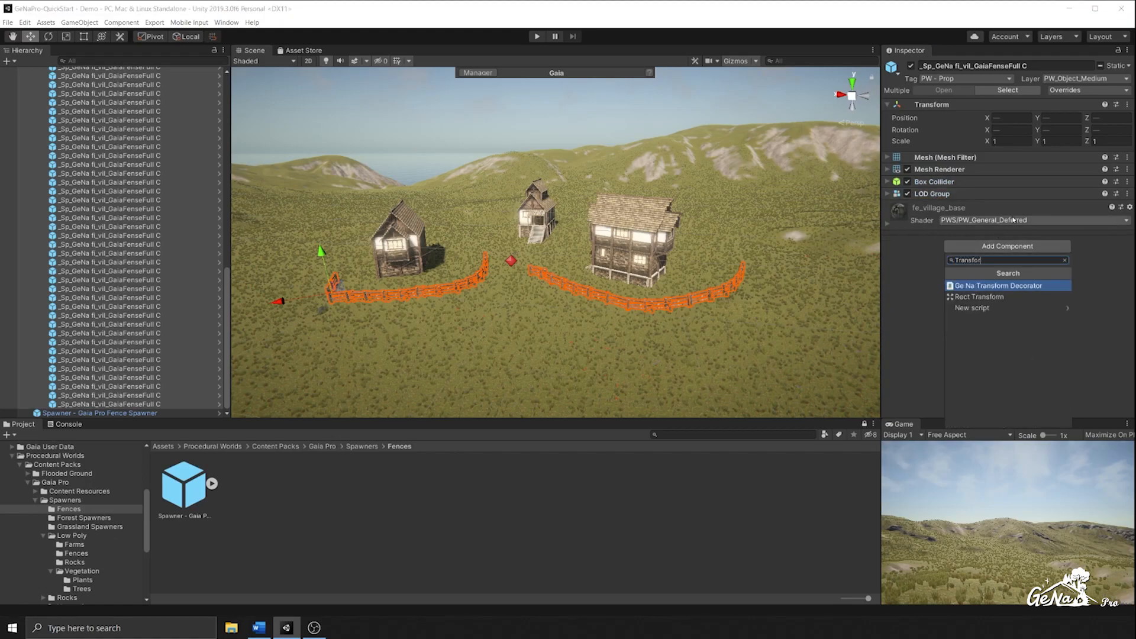
key("Return")
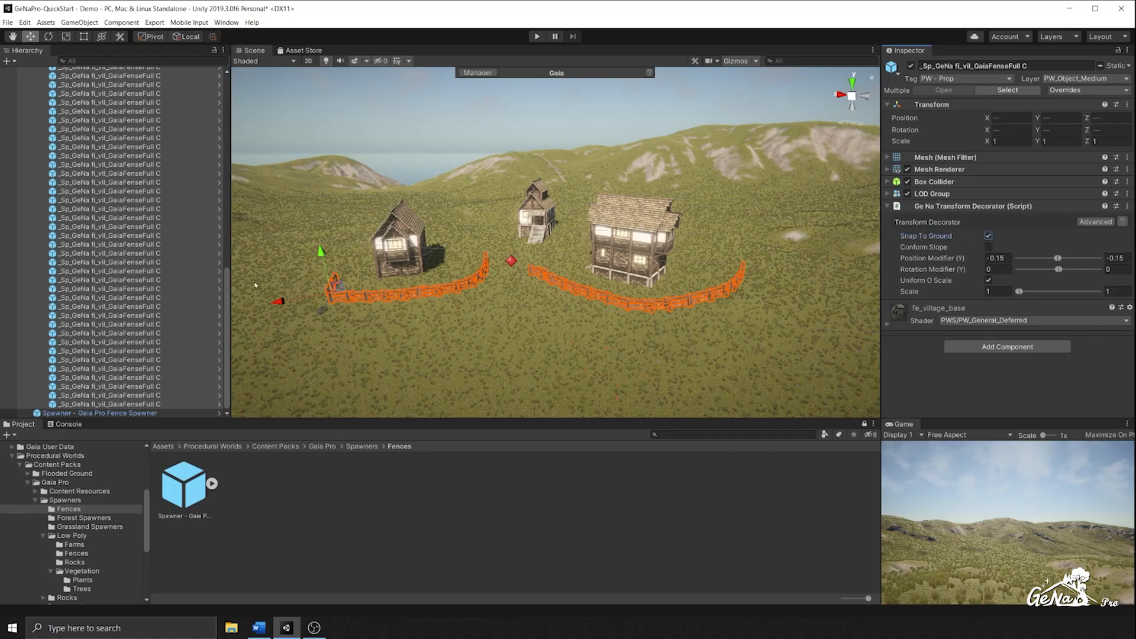
Step: Raise the Town object slightly to a Y position of 72.47
scroll(151, 259, "up", 5)
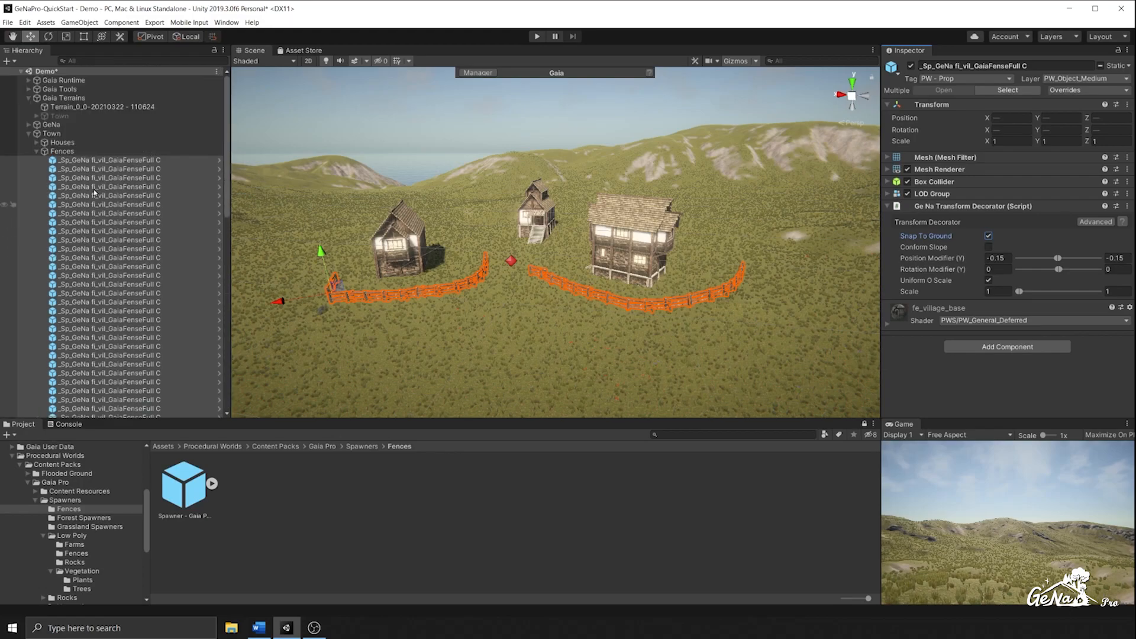
left_click(55, 134)
mouse_move(508, 219)
left_mouse_down()
mouse_move(505, 202)
mouse_move(496, 216)
left_mouse_up()
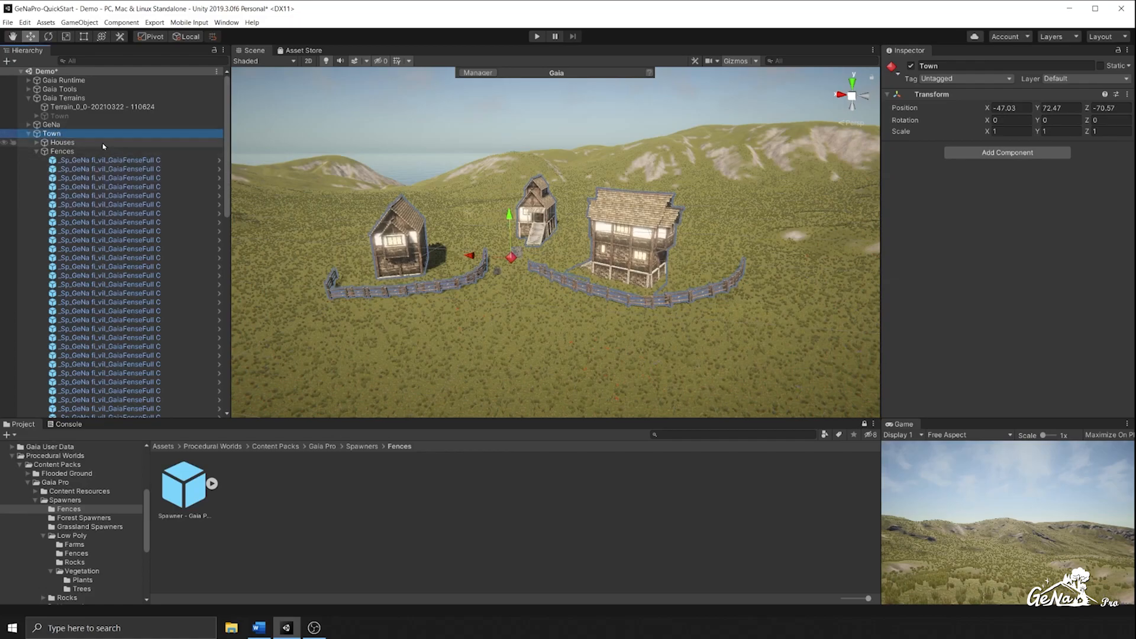
Step: Add a GeNa Transform Decorator with Snap To Ground enabled to Town, save the scene, and collapse the Fences group
left_click(983, 153)
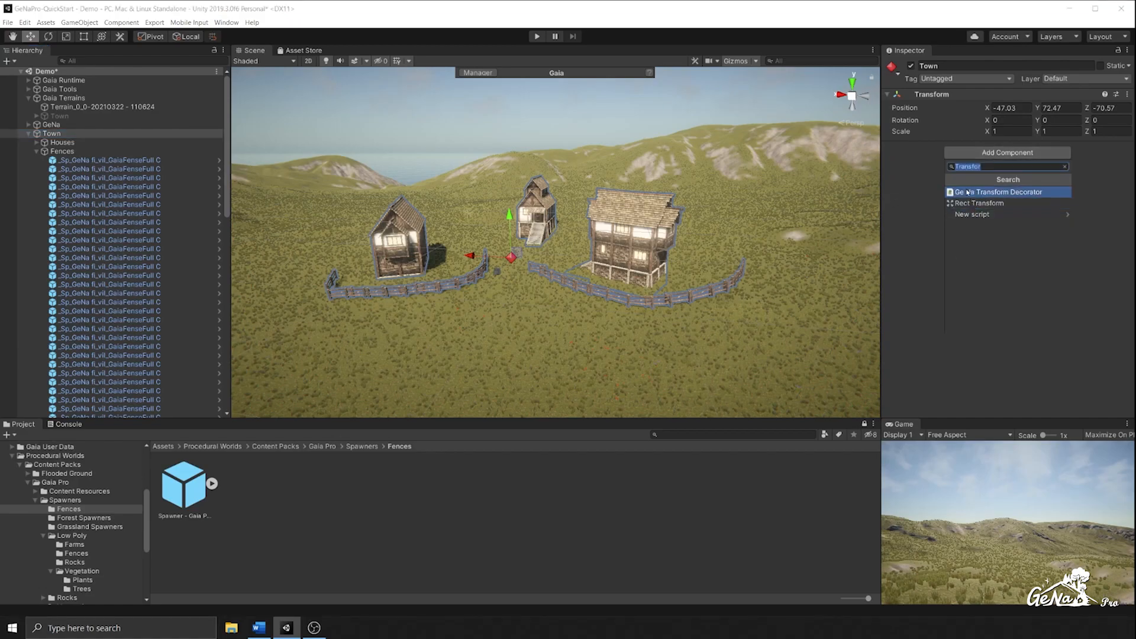
left_click(989, 192)
left_click(83, 135)
left_click(988, 177)
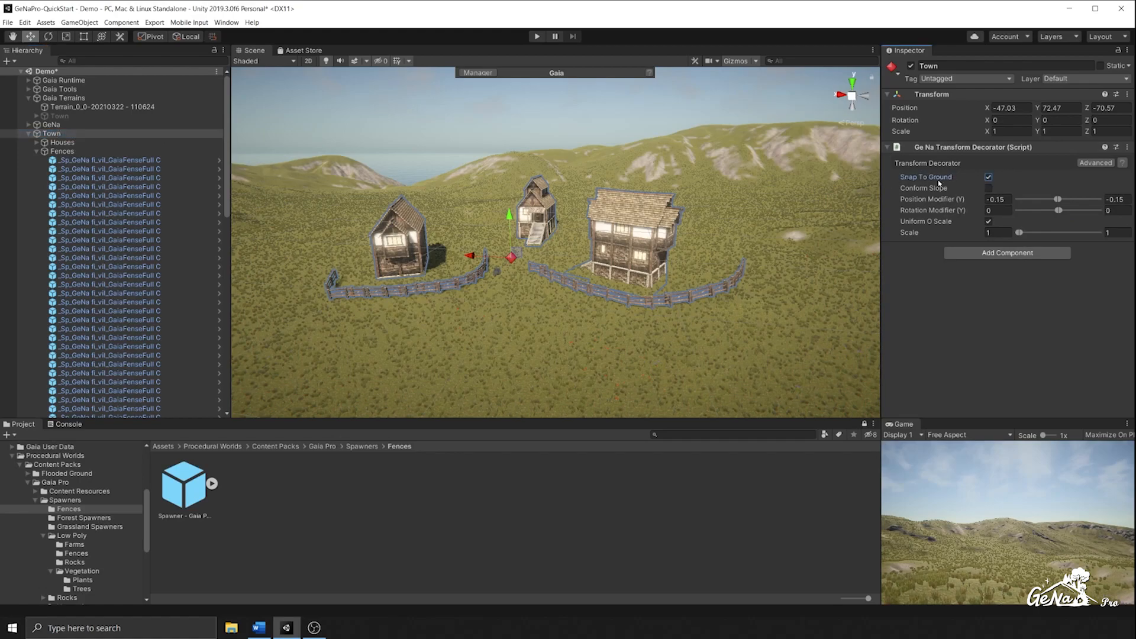
key("ctrl+s")
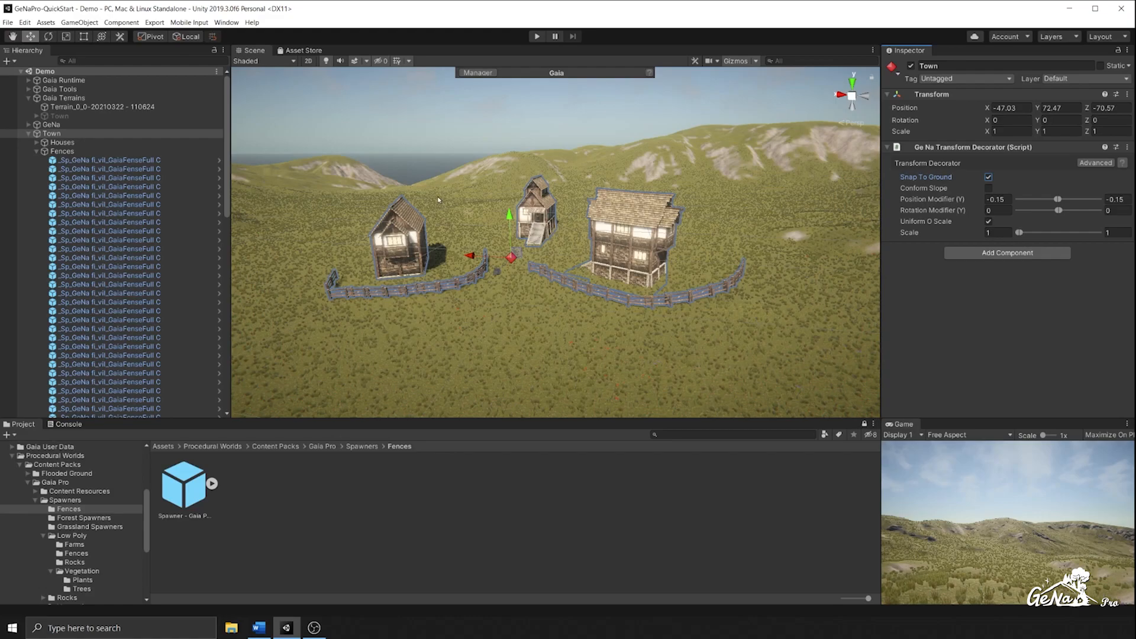
left_click(36, 151)
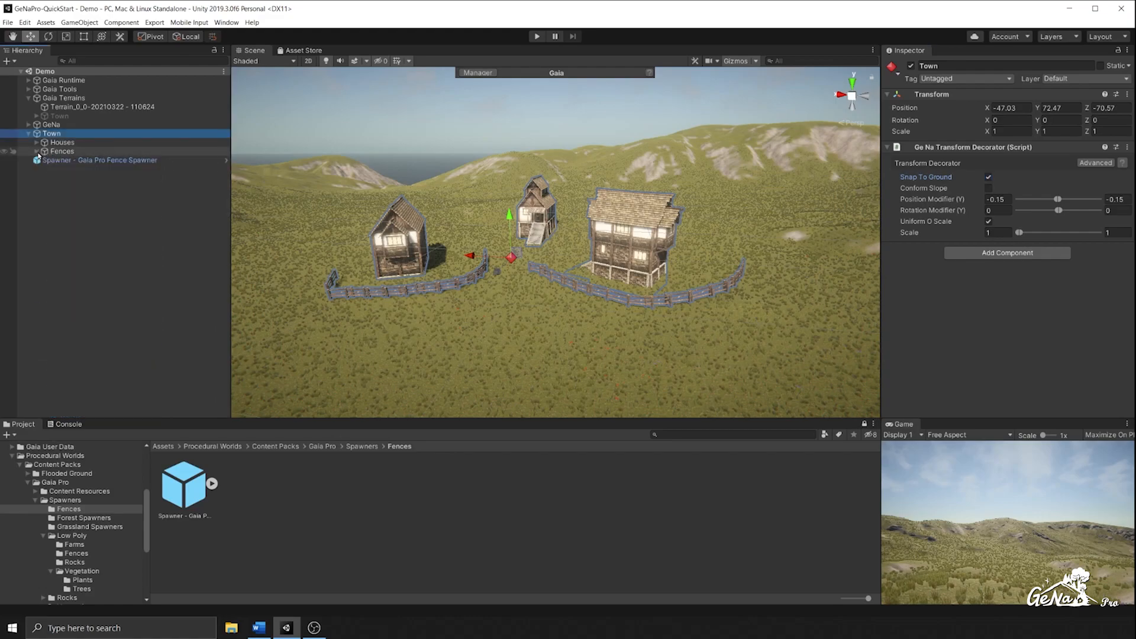
Step: Add a new GeNa spawner to the scene
left_click(87, 200)
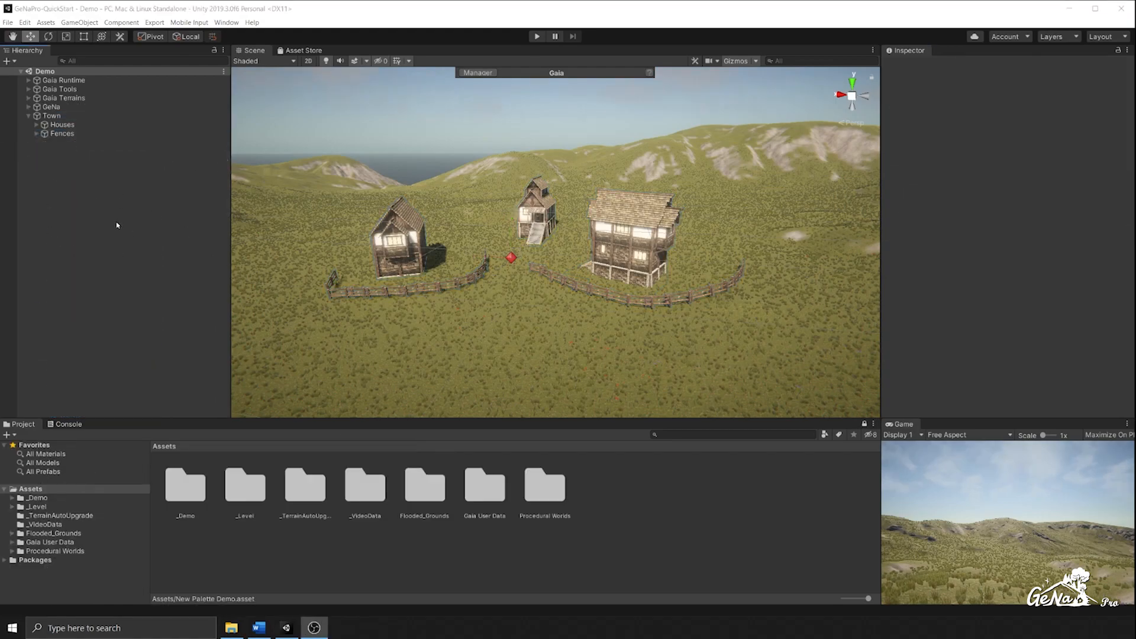
right_click(45, 154)
mouse_move(105, 337)
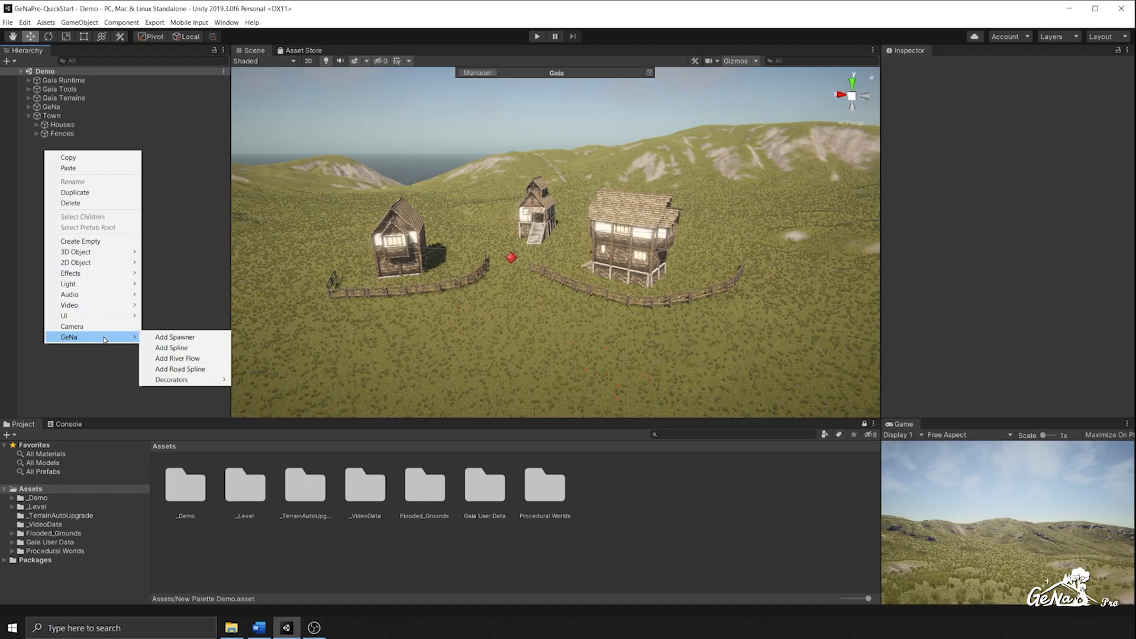
left_click(173, 336)
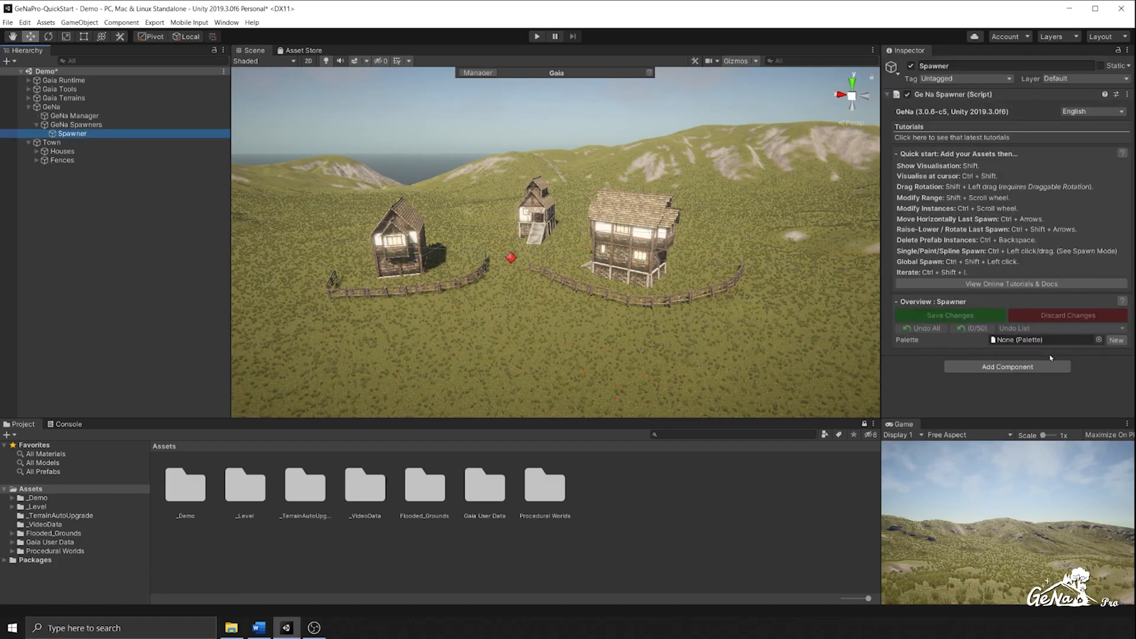
Step: Create a new palette for the spawner and rename its asset VillagePalette
left_click(1117, 340)
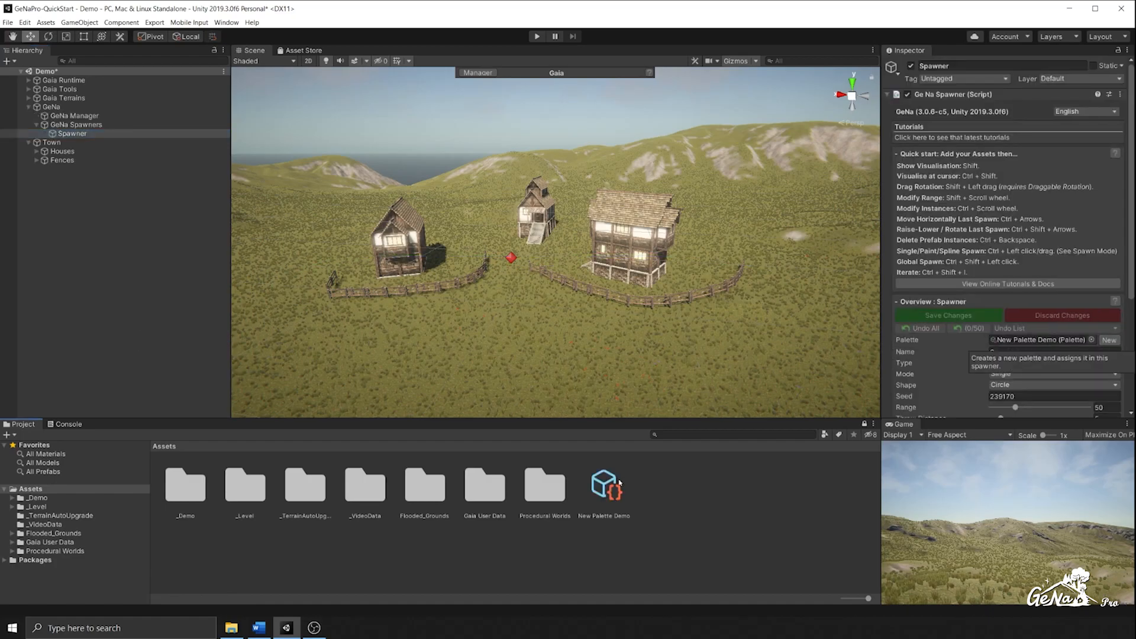
left_click(604, 484)
type("Villag")
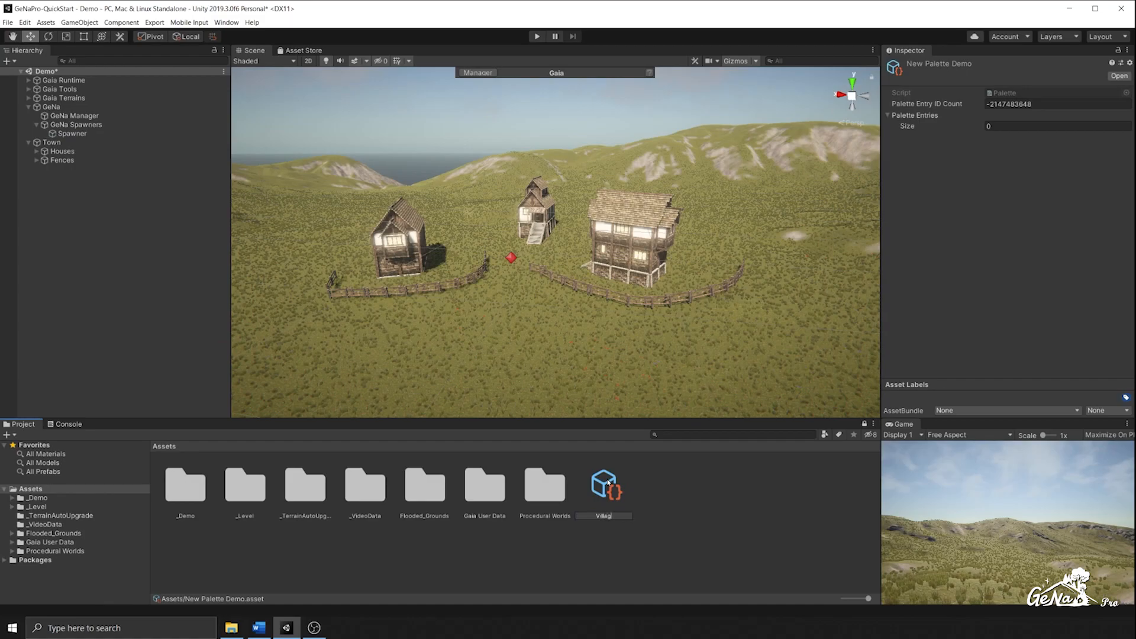
key("Return")
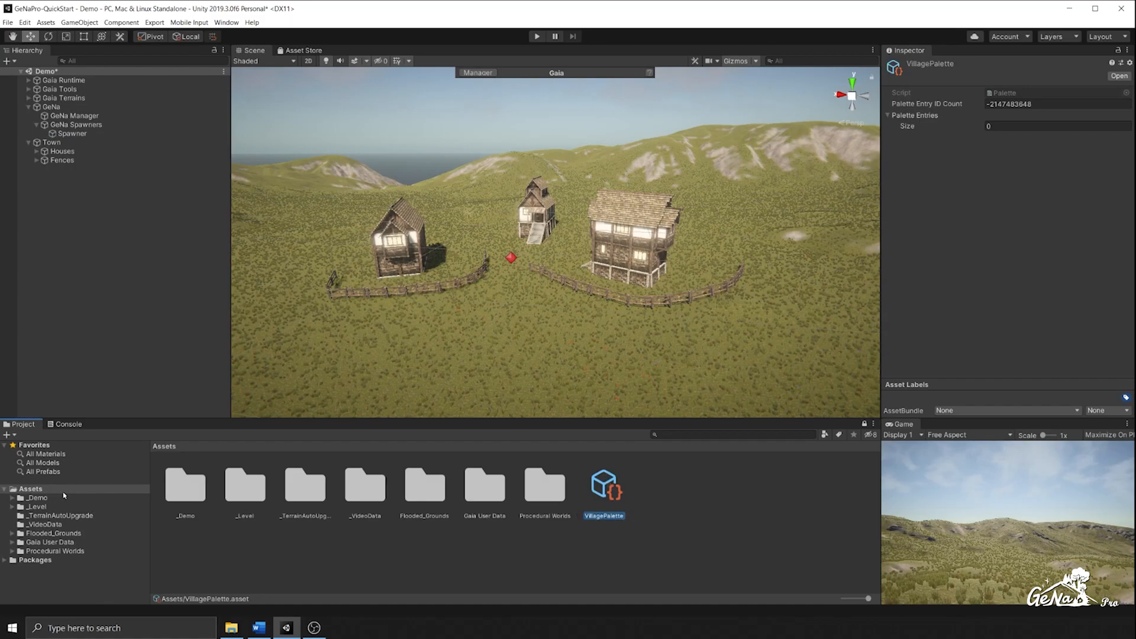
Step: Add the Town object to the new spawner as a prototype
left_click(83, 134)
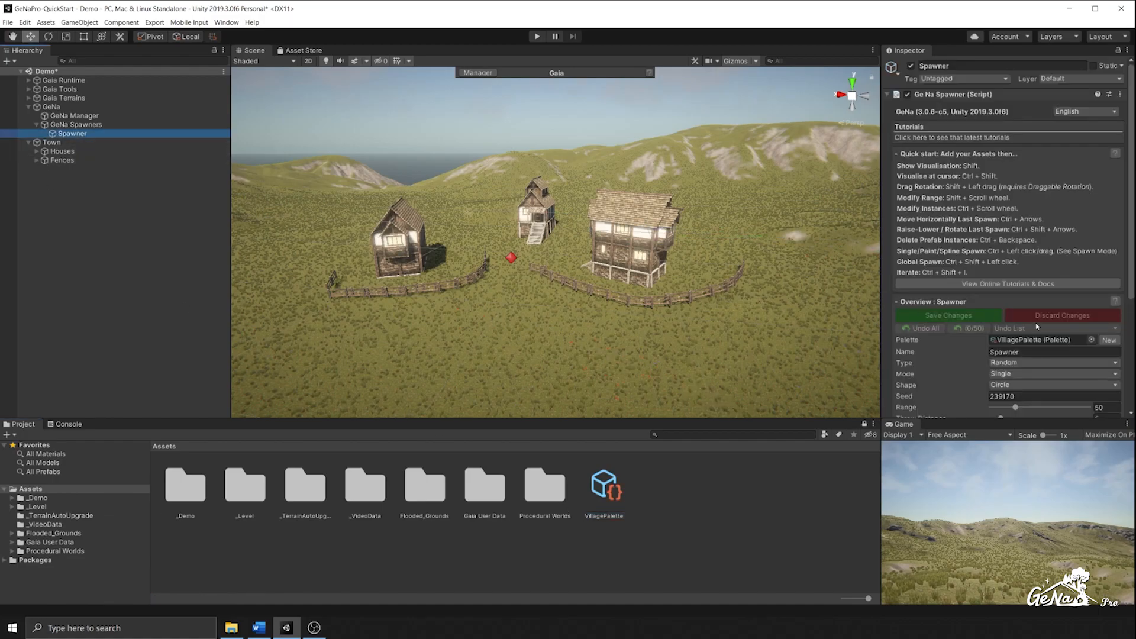
scroll(1037, 327, "down", 5)
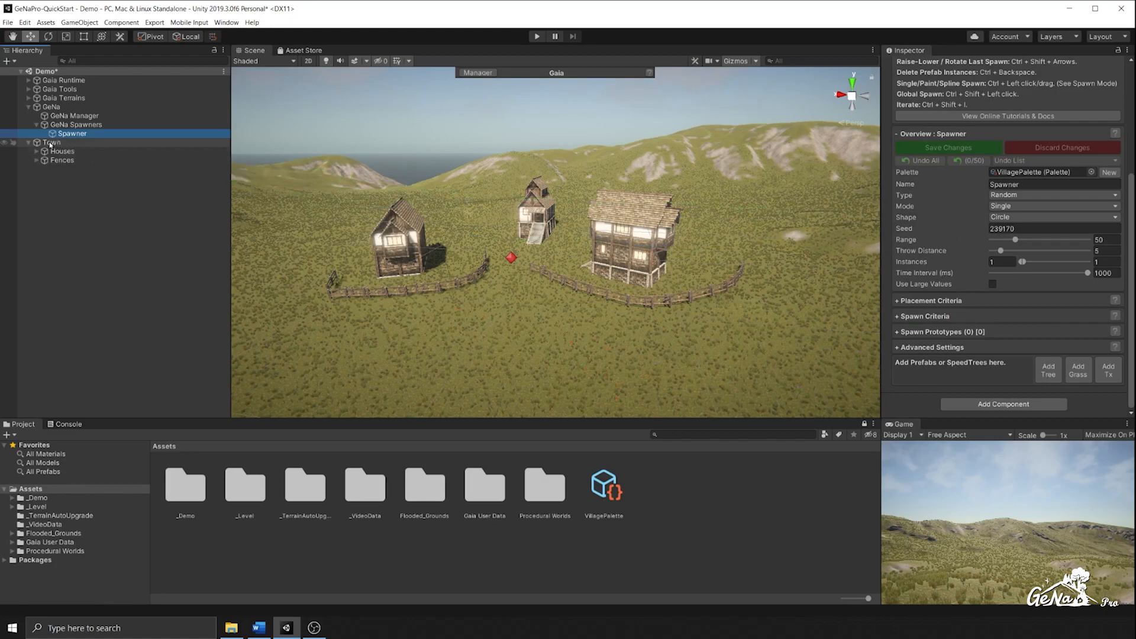
left_click_drag(50, 143, 971, 373)
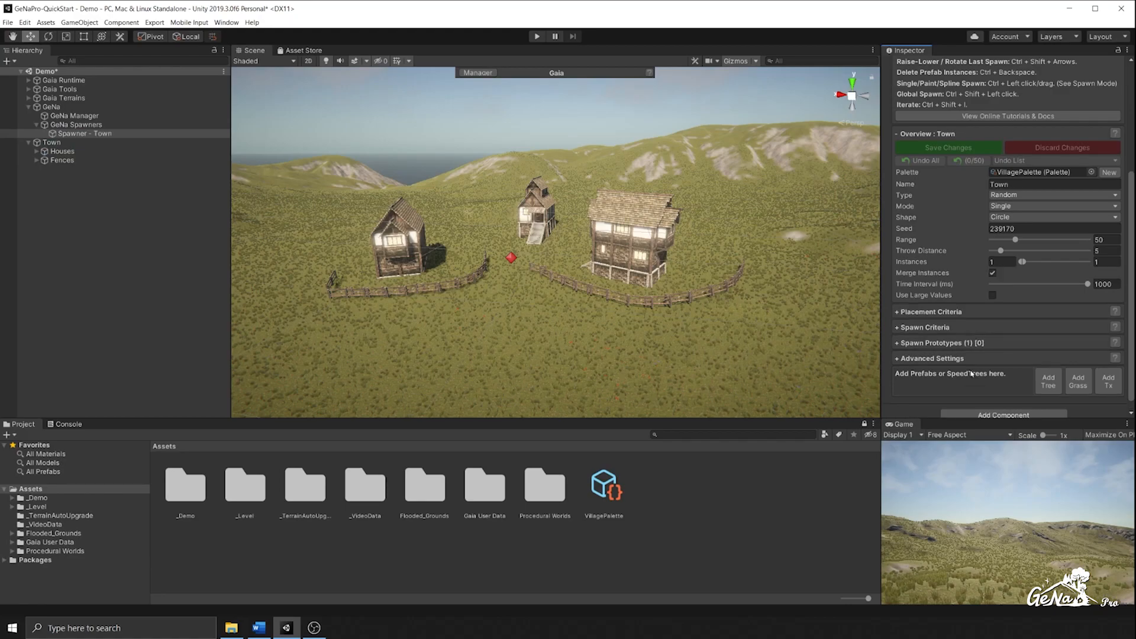
Step: Examine the Town prototype's details, including the Houses and Fences groups and the first fence piece's ground-snapping settings
left_click(949, 344)
scroll(926, 352, "down", 3)
left_click(902, 320)
scroll(932, 286, "down", 5)
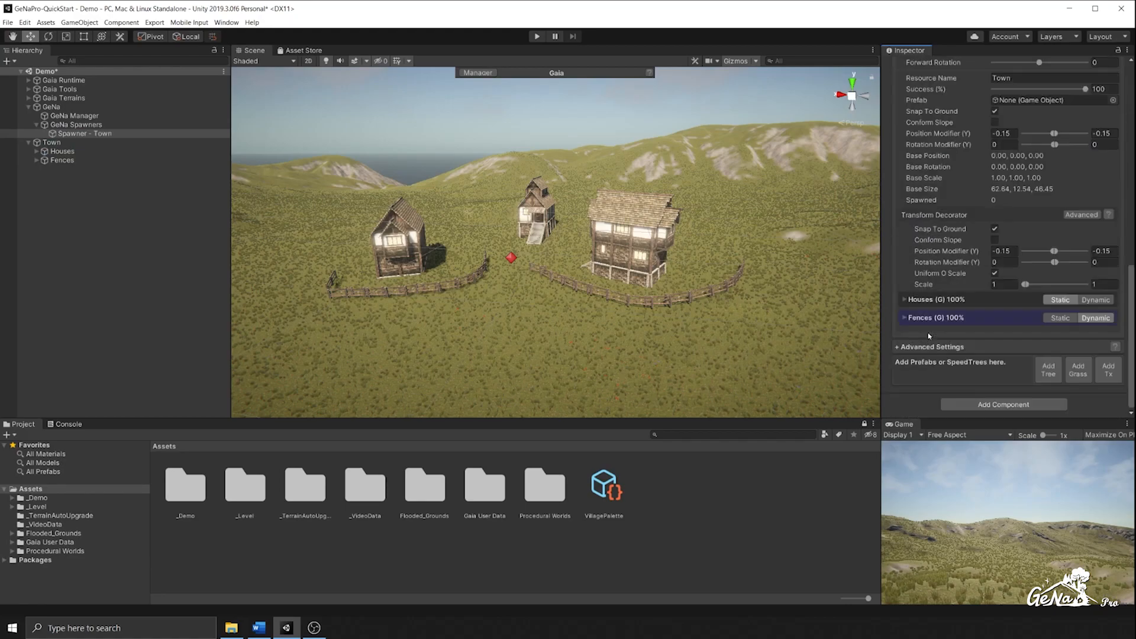
left_click(905, 318)
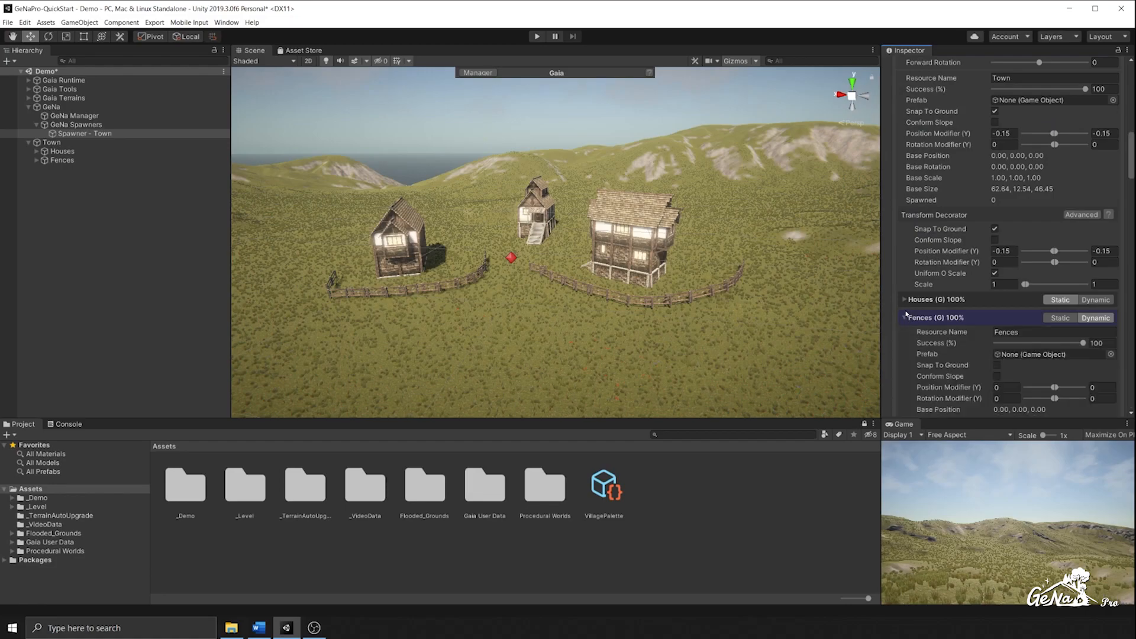
scroll(947, 293, "up", 5)
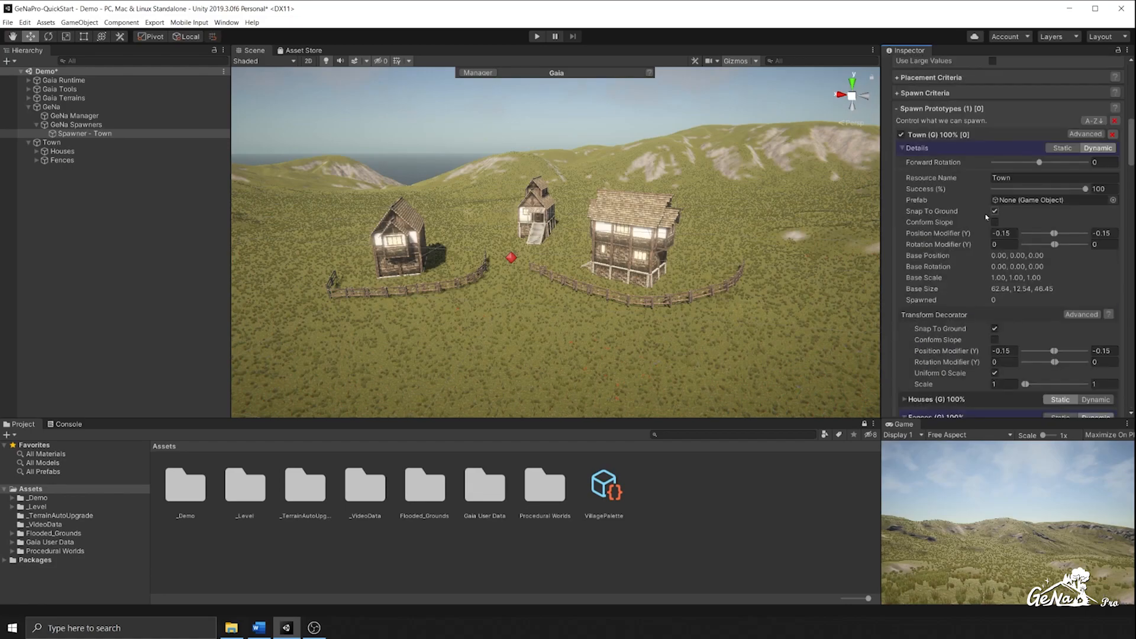
scroll(942, 260, "down", 5)
scroll(906, 274, "down", 3)
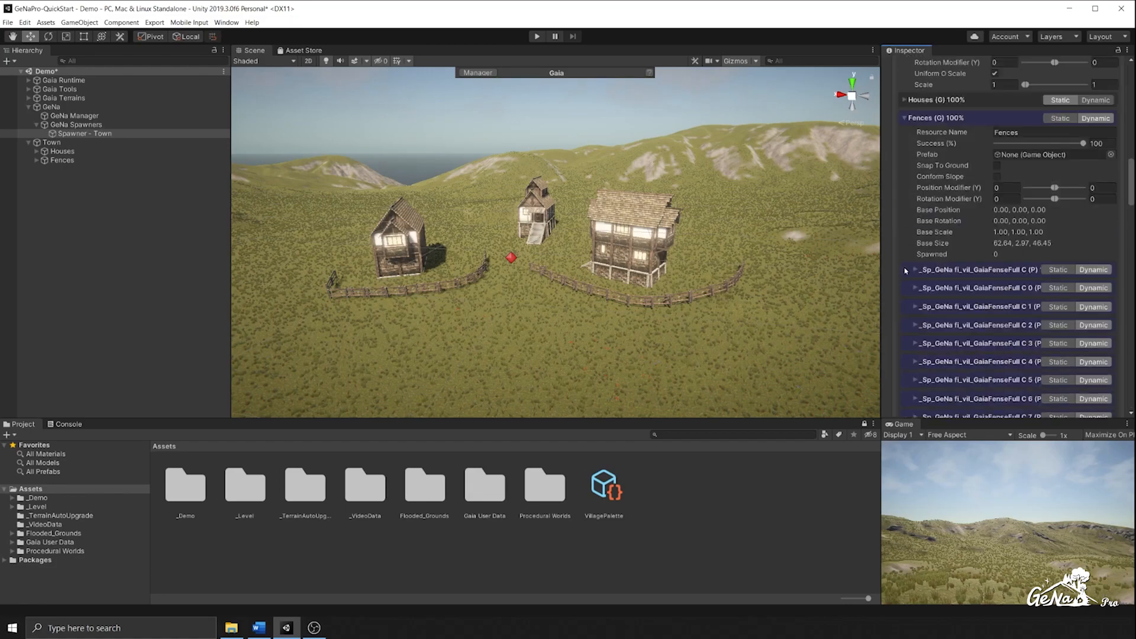
left_click(905, 100)
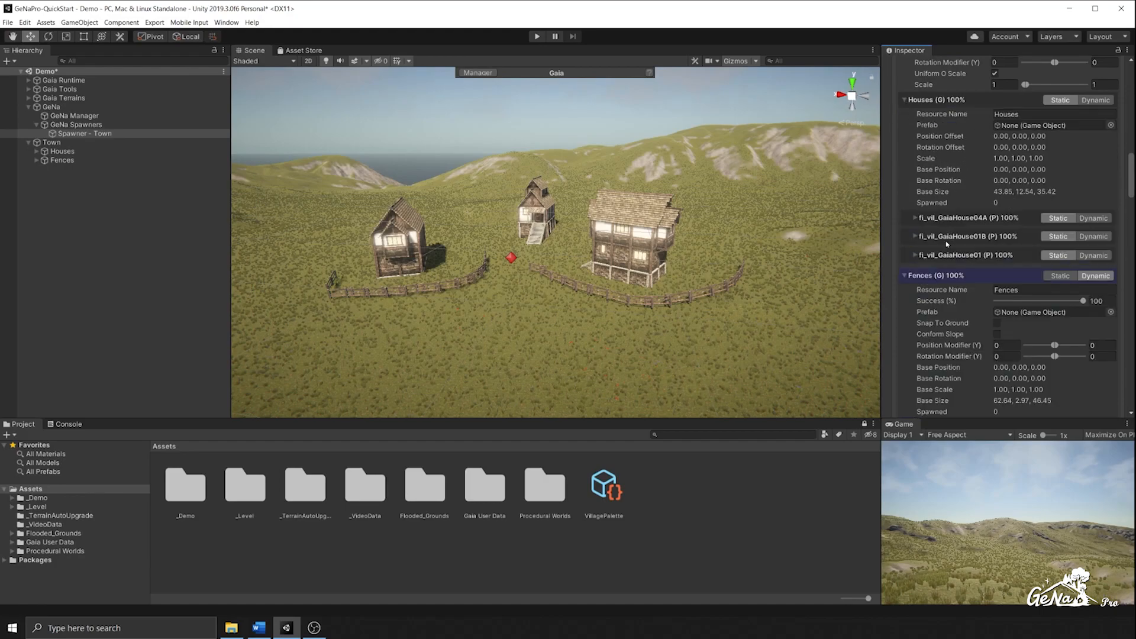
scroll(948, 243, "down", 5)
left_click(916, 228)
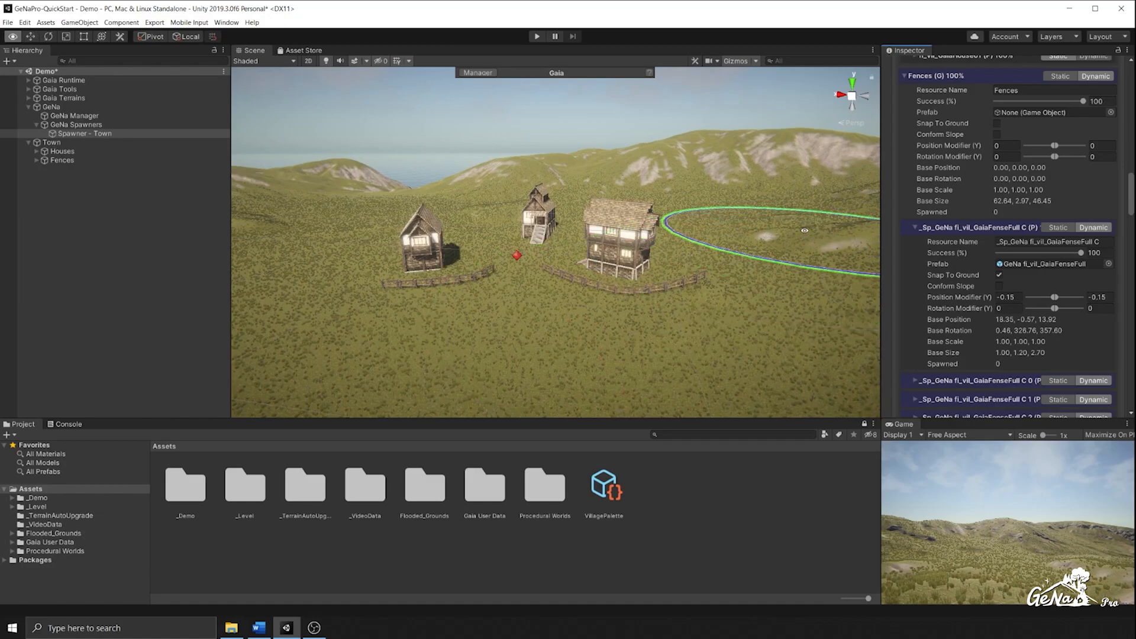
Step: Spawn a test copy of the town on the hilly terrain and inspect how its houses and fences sit
left_click_drag(814, 237, 558, 276, "alt")
mouse_move(558, 277)
right_mouse_down()
mouse_move(568, 261)
mouse_move(538, 287)
mouse_move(577, 248)
right_mouse_up()
left_click(551, 207, "shift")
left_click(551, 207, "ctrl")
left_click_drag(551, 207, 795, 275, "alt")
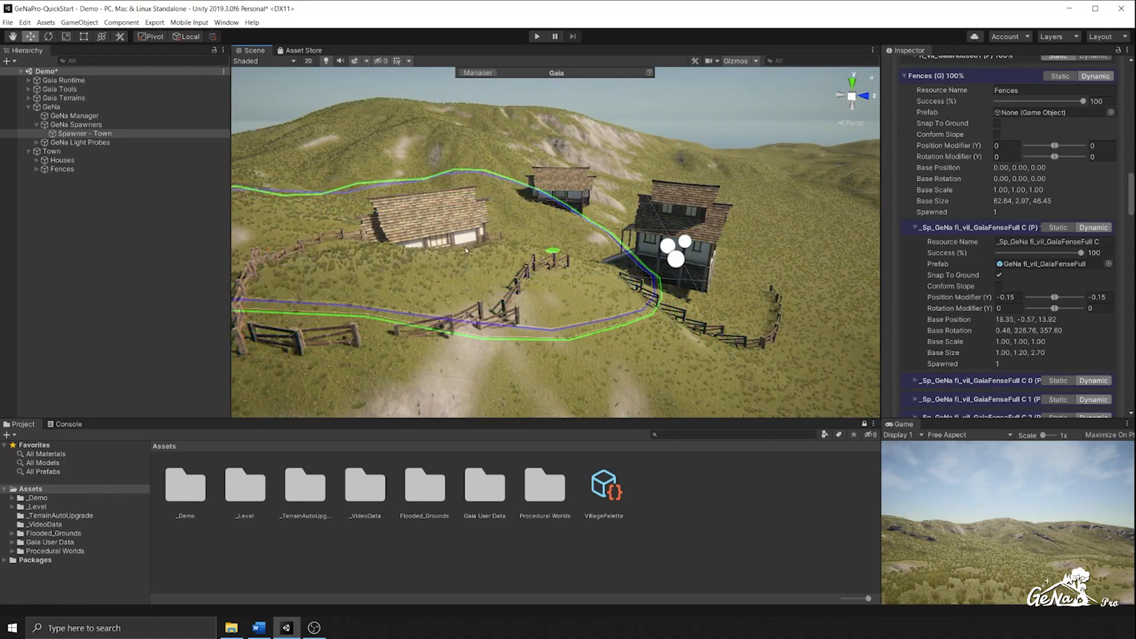
left_click_drag(615, 261, 652, 290, "alt")
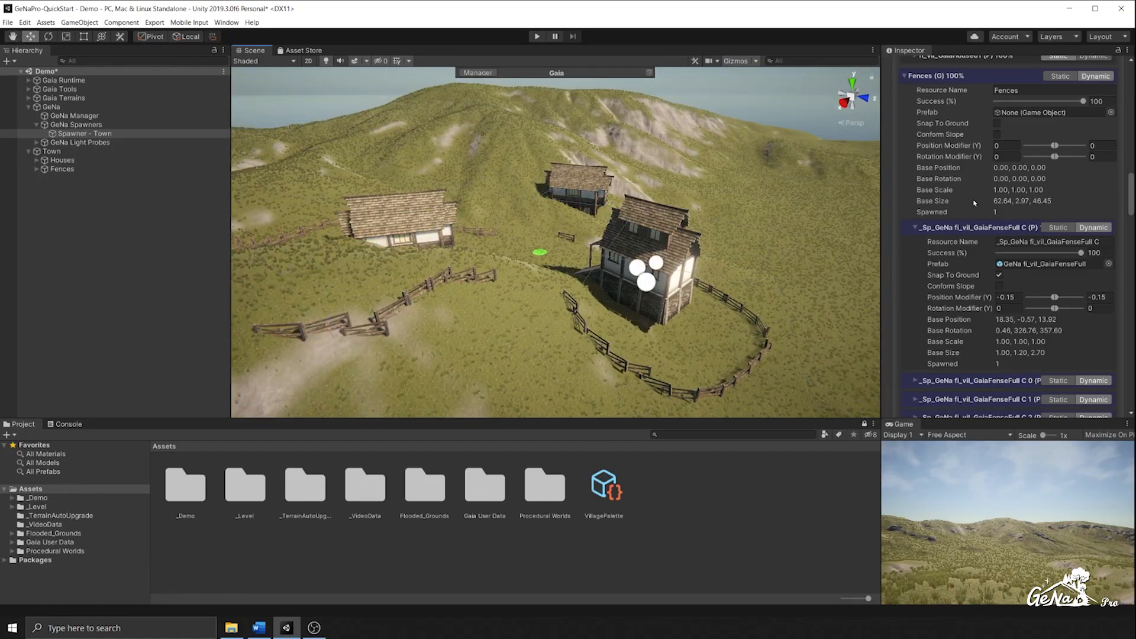
Step: Undo the town spawn and delete the Town prototype from the spawner
scroll(998, 238, "up", 15)
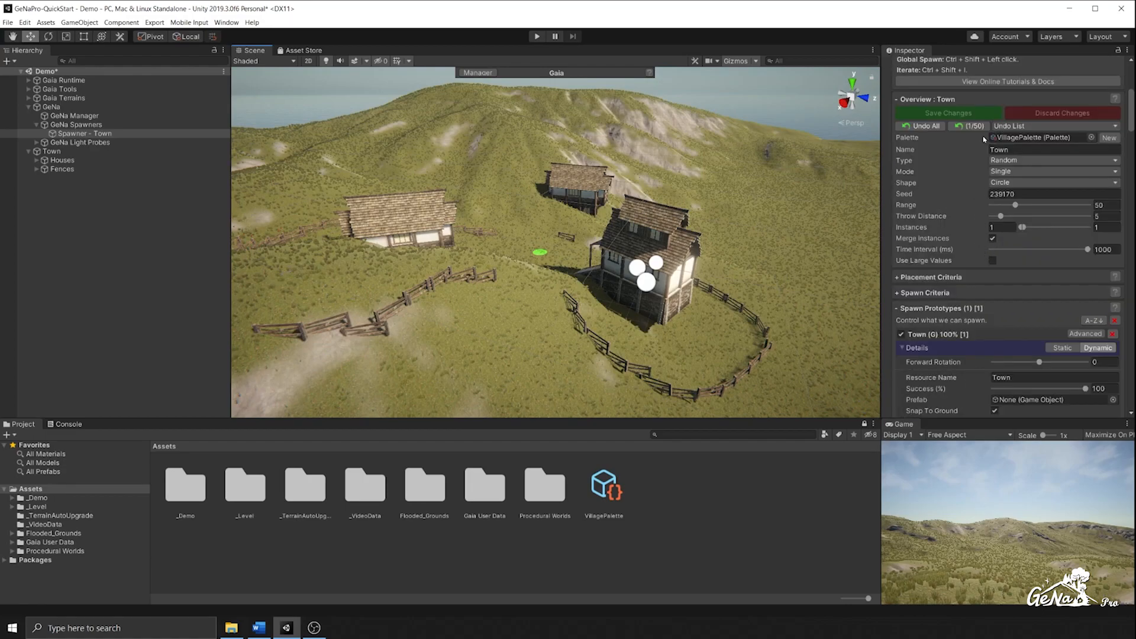
left_click(971, 126)
scroll(1006, 237, "down", 5)
left_click(1115, 120)
left_click(577, 335)
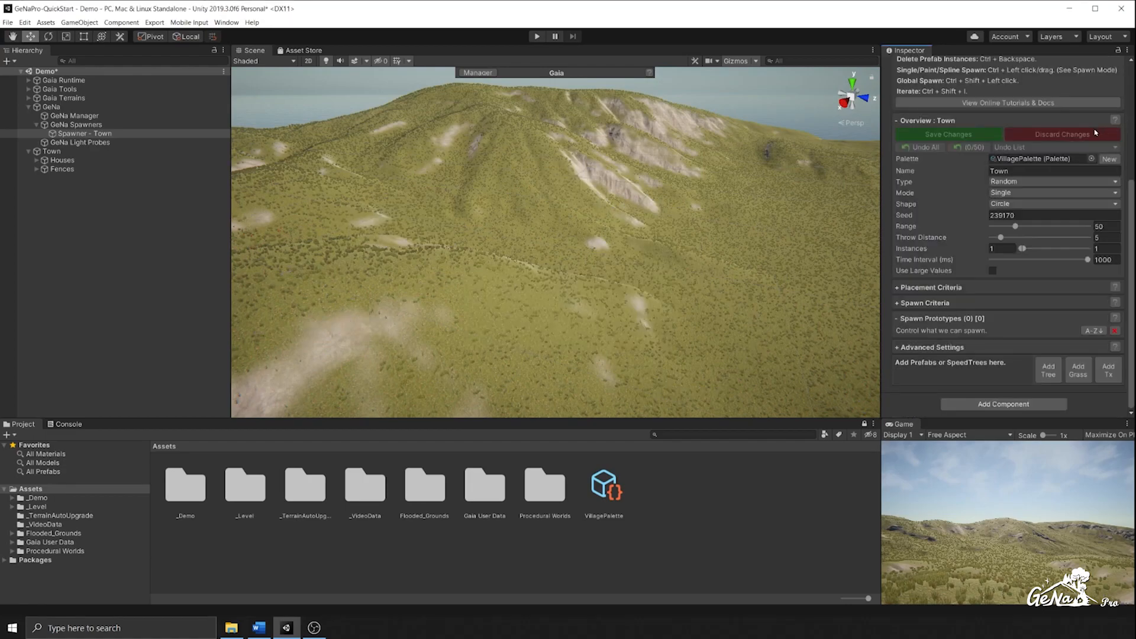
Step: Add a GeNa Transform Decorator with Snap To Ground enabled to all three houses under Houses
left_click(36, 161)
left_click(71, 169)
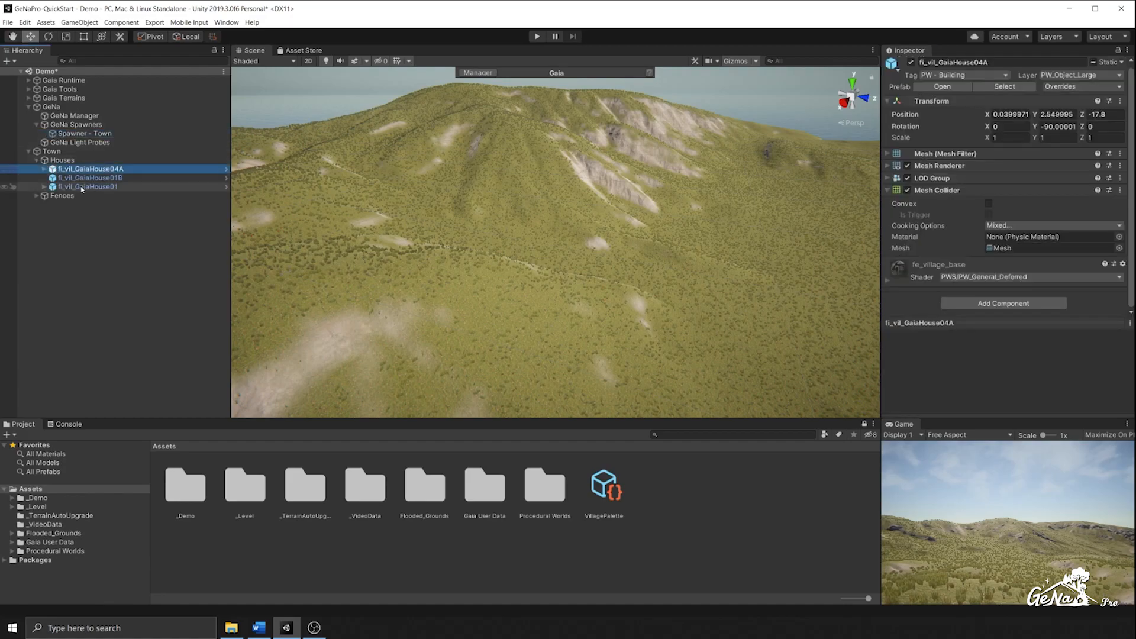
left_click(81, 187, "shift")
left_click(984, 309)
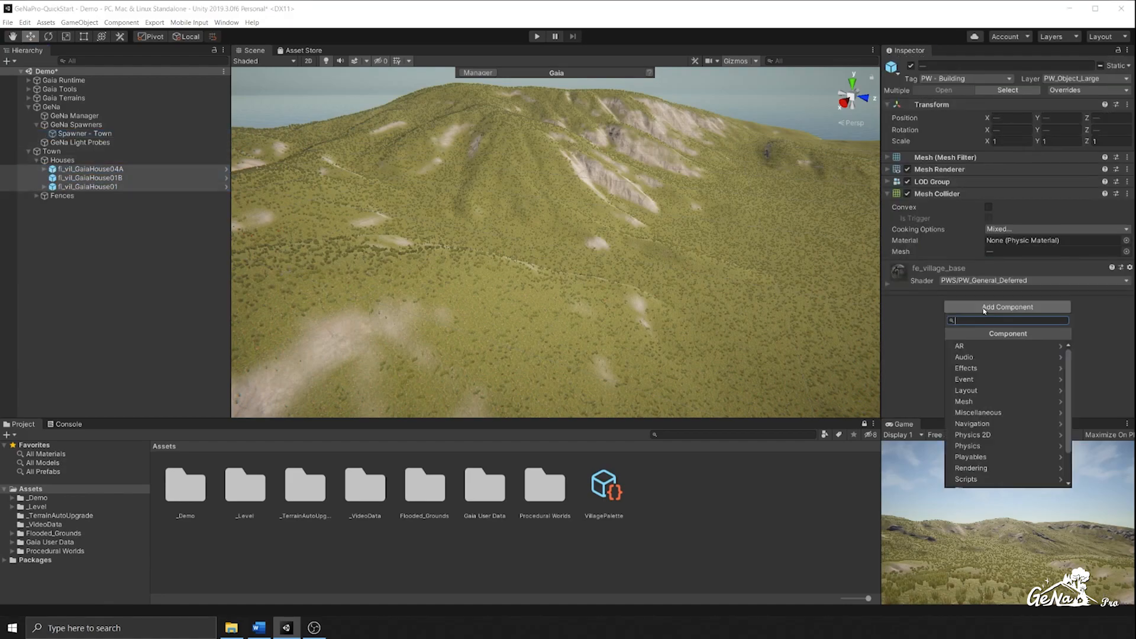
type("trasn")
key("BackSpace")
key("BackSpace")
type("ns")
key("Return")
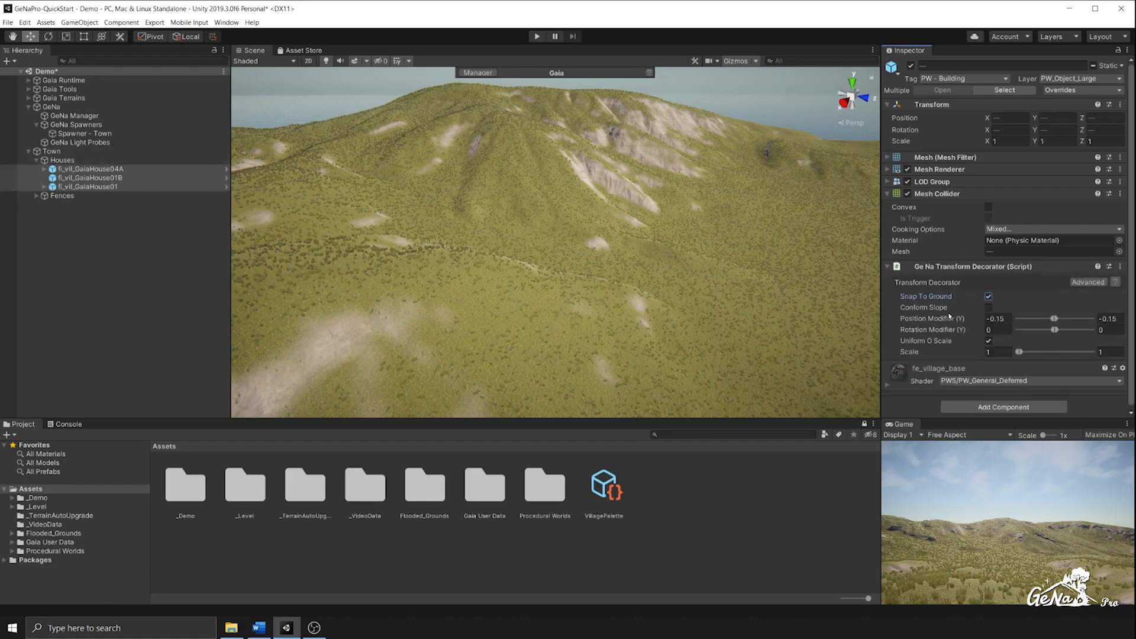
Step: Add the updated Town object to the Town spawner and spawn the town on the hillside
left_click(84, 134)
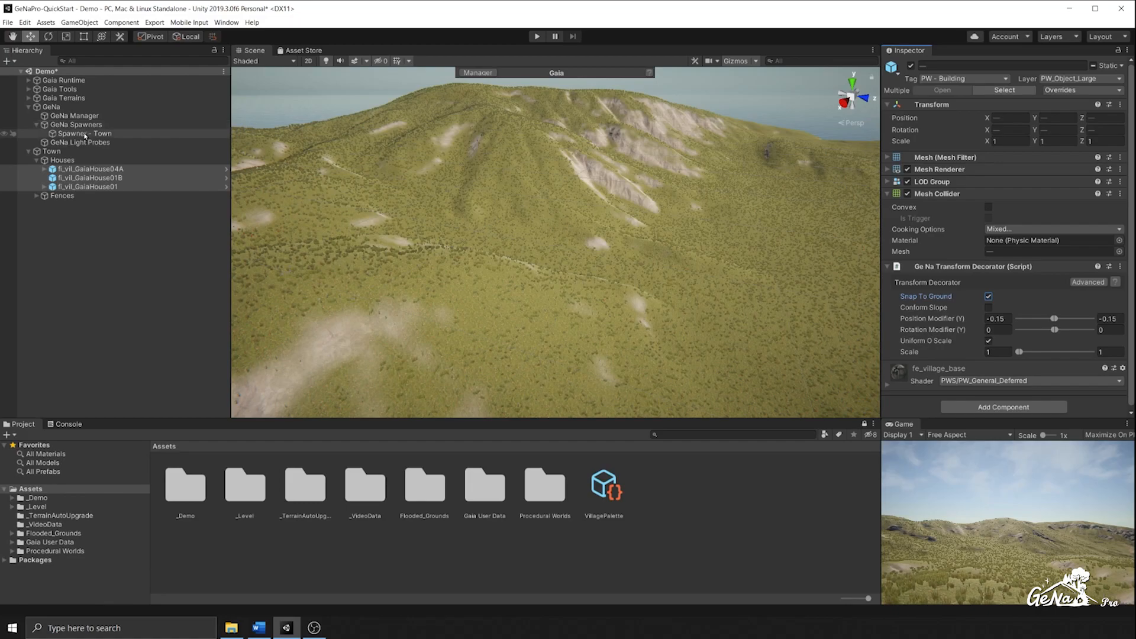
left_click_drag(47, 152, 985, 379)
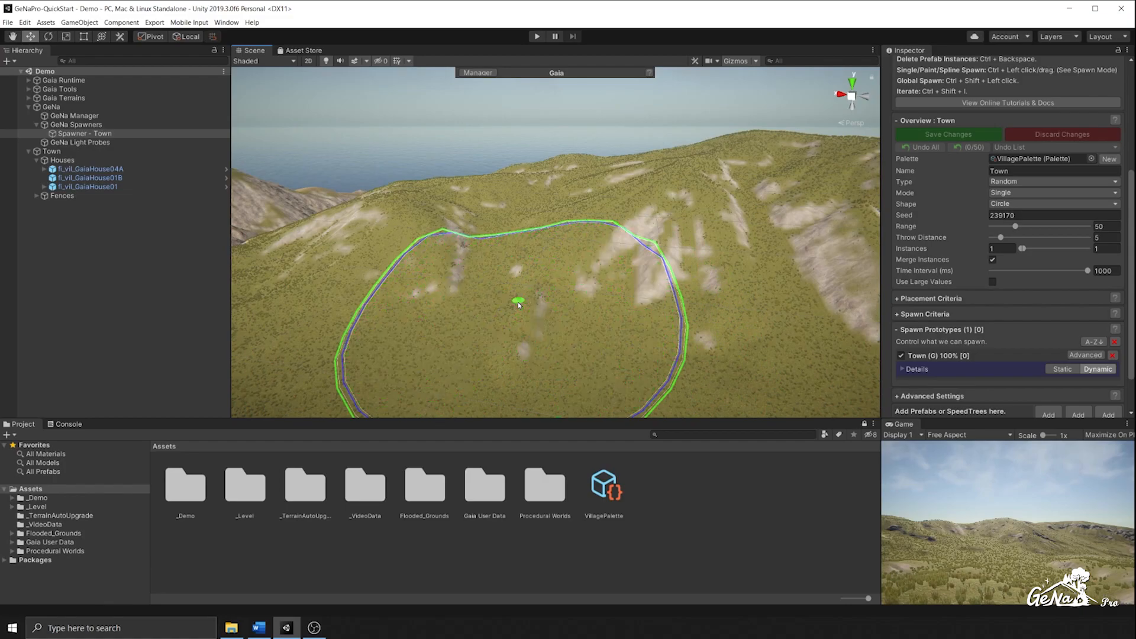
left_click(519, 305, "ctrl")
left_click_drag(519, 305, 642, 240, "alt")
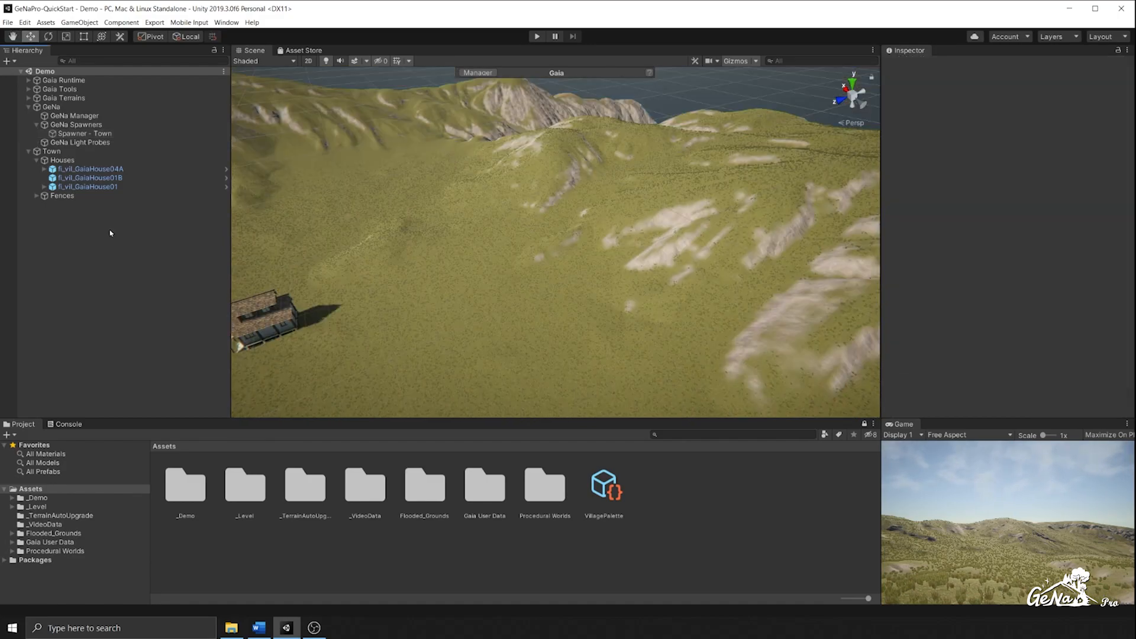
Step: Add a second GeNa spawner and assign VillagePalette as its palette
right_click(69, 224)
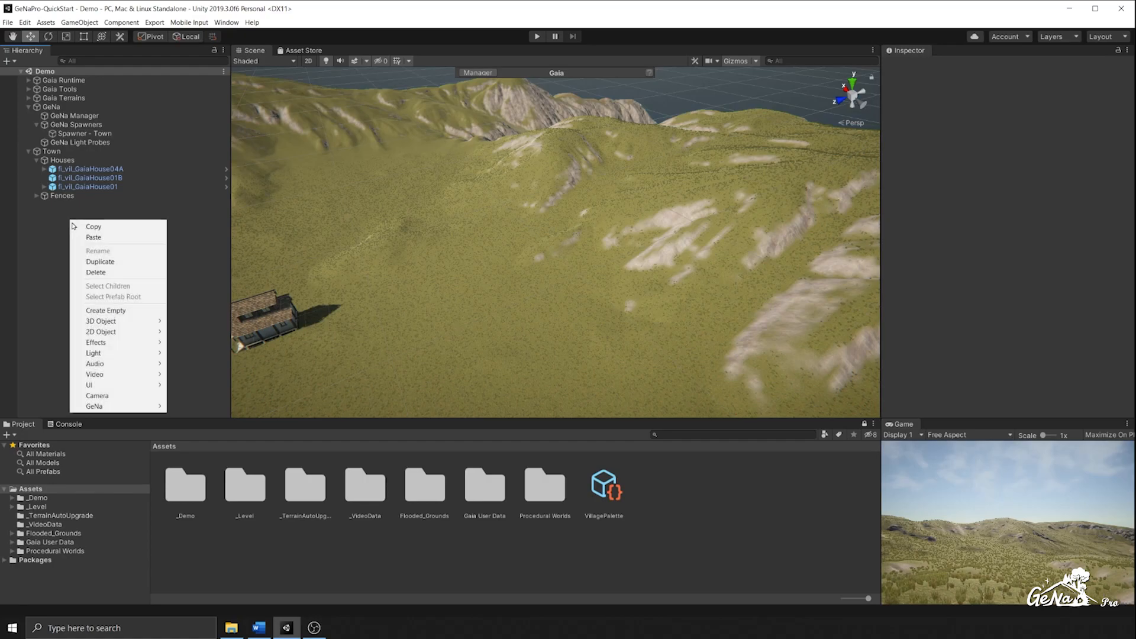
mouse_move(148, 406)
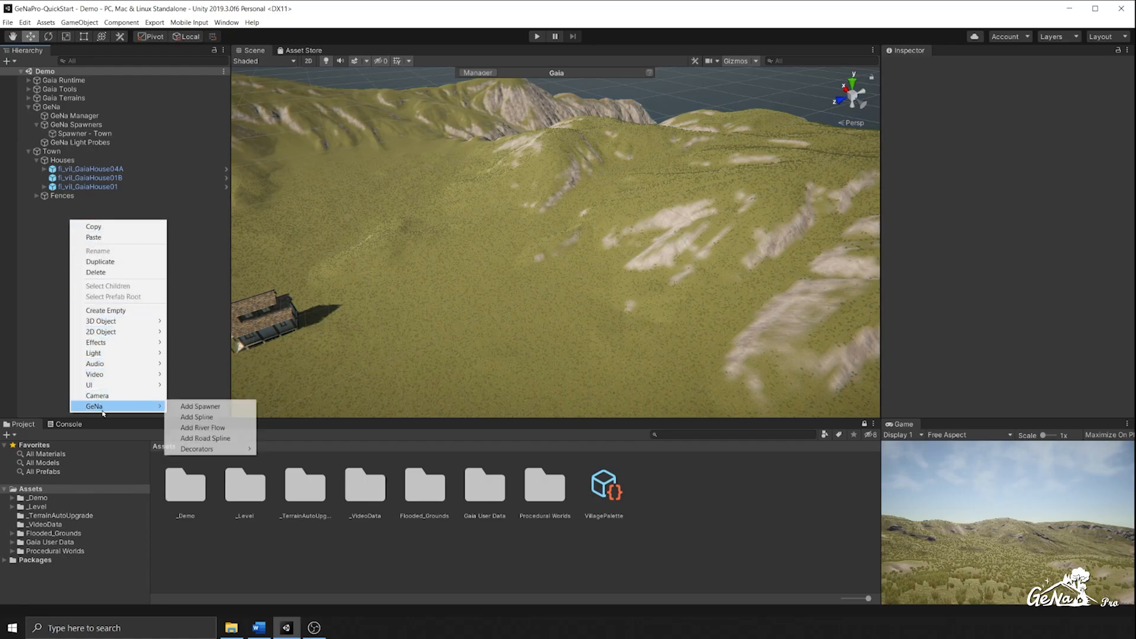
left_click(213, 406)
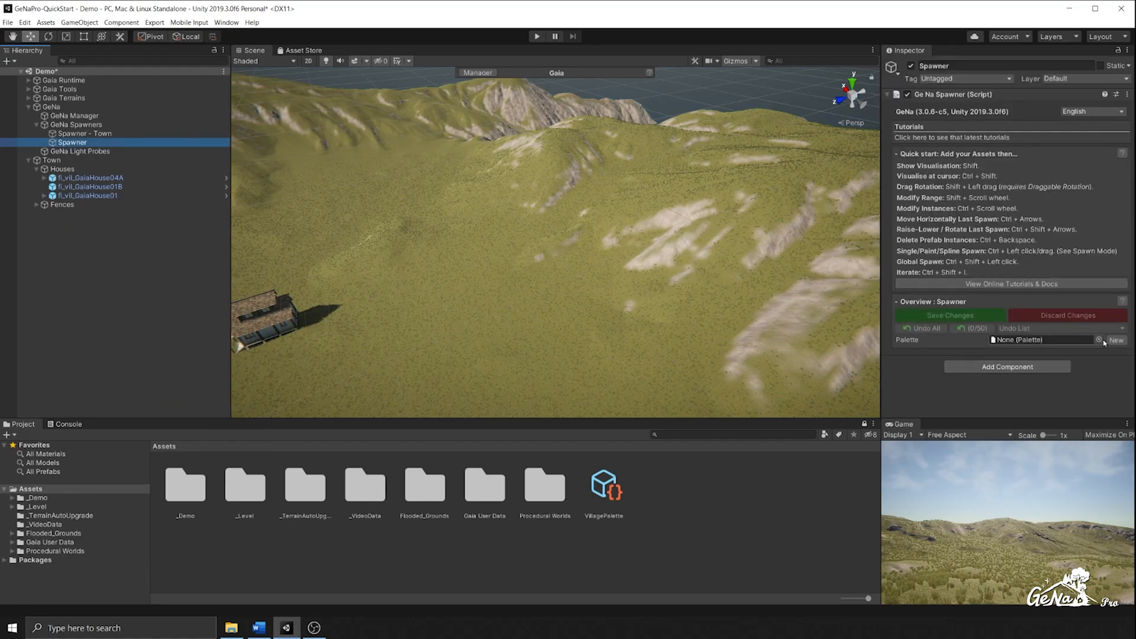
left_click_drag(596, 497, 950, 369)
left_click_drag(1019, 345, 1019, 344)
left_click(1013, 341)
Step: Add two tree prototypes to the new spawner and expand the first one's details
scroll(1015, 349, "down", 5)
left_click(1049, 371)
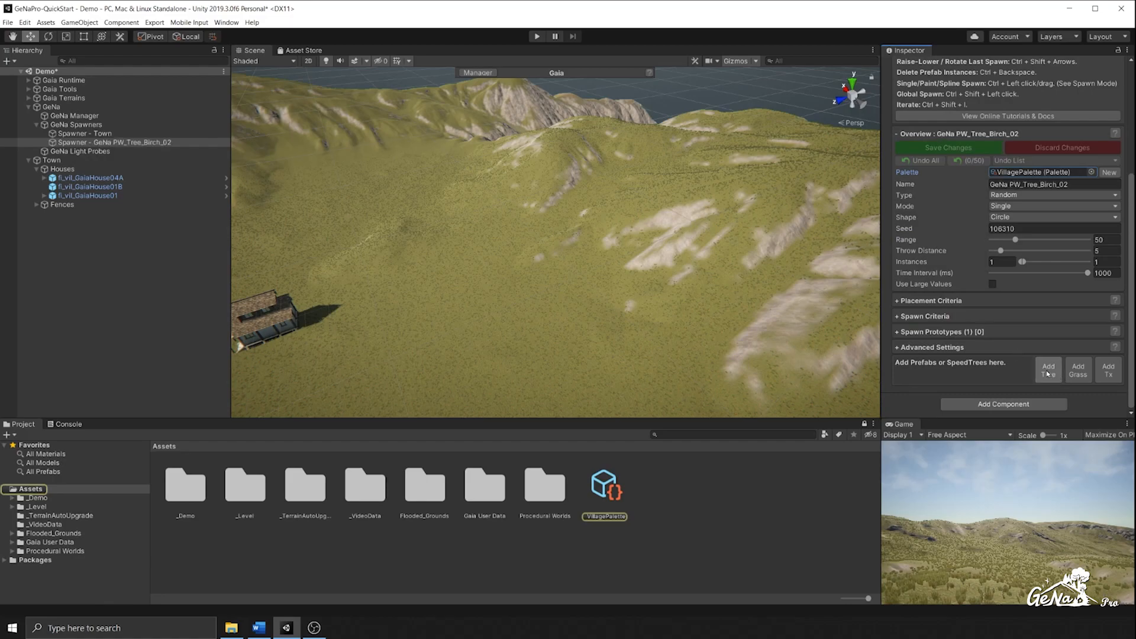
left_click(1049, 372)
left_click(931, 332)
scroll(929, 358, "down", 3)
left_click(920, 286)
scroll(1030, 323, "down", 3)
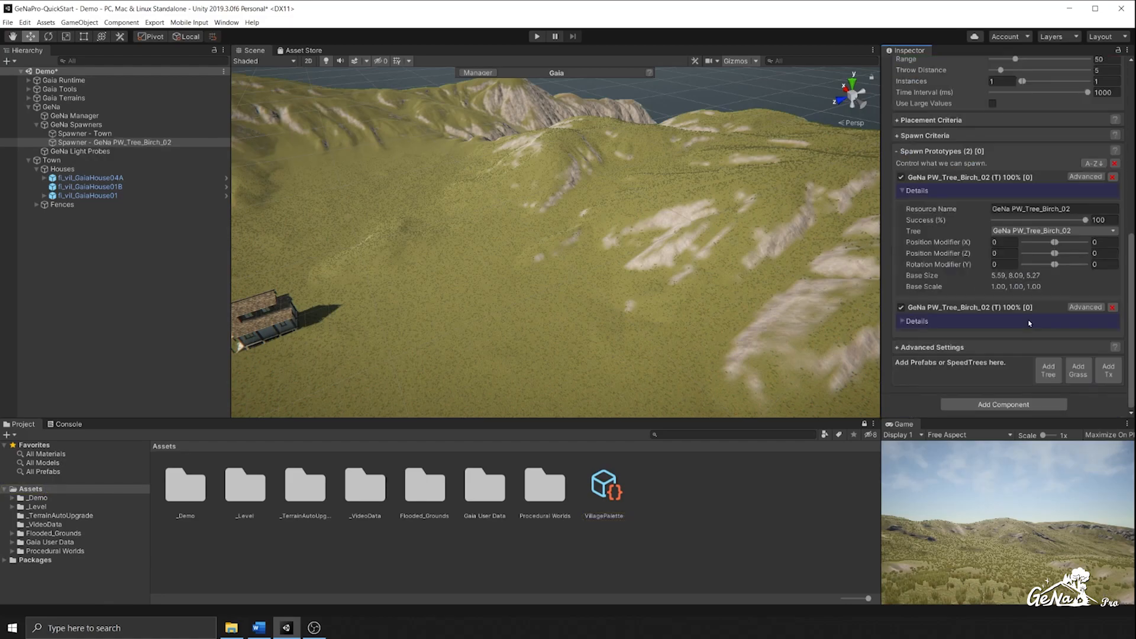
Step: Set the second tree prototype's tree to GeNa PW_Tree_Birch_01, keeping GeNa PW_Tree_Birch_02 for the first
left_click(1016, 232)
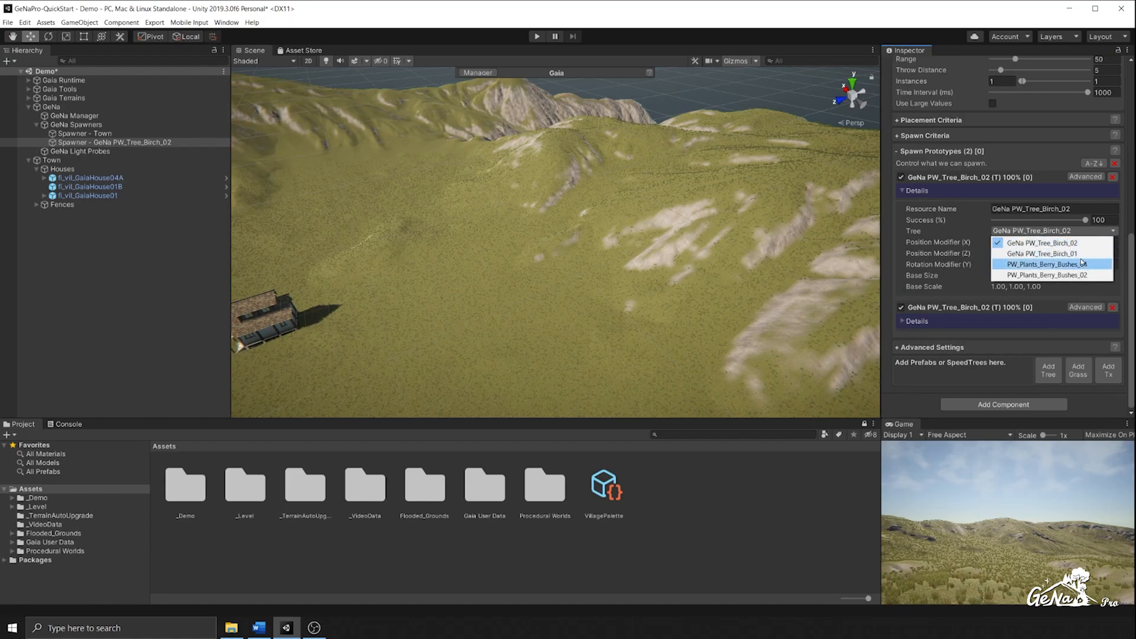
left_click(1040, 300)
left_click(917, 322)
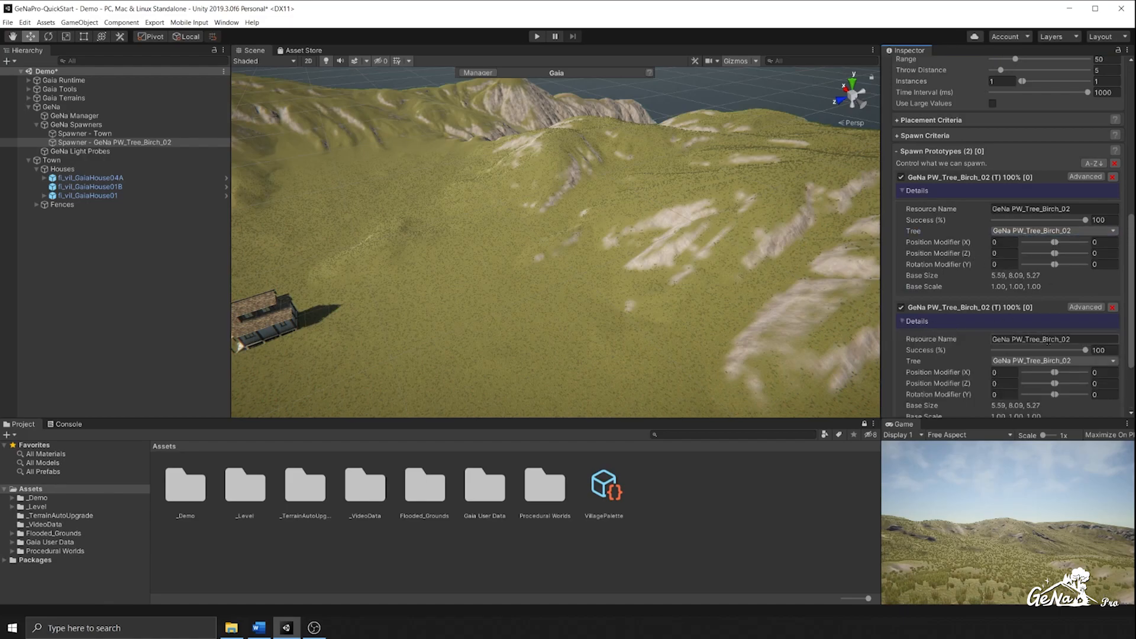
left_click(1050, 362)
left_click(1059, 384)
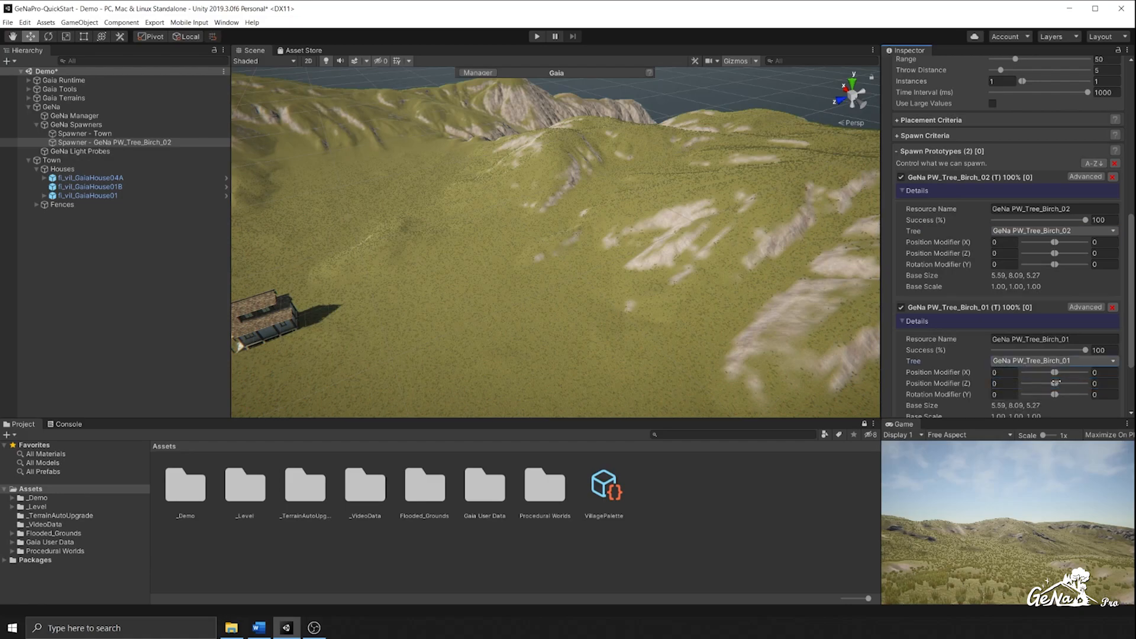
scroll(999, 289, "down", 3)
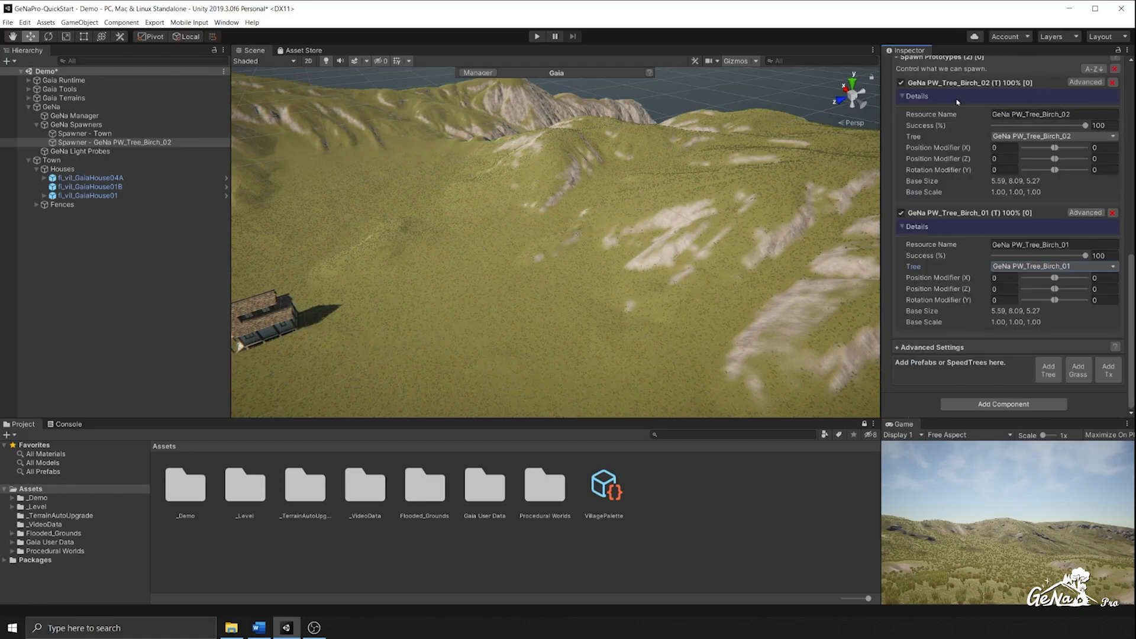
left_click(1040, 139)
left_click(939, 136)
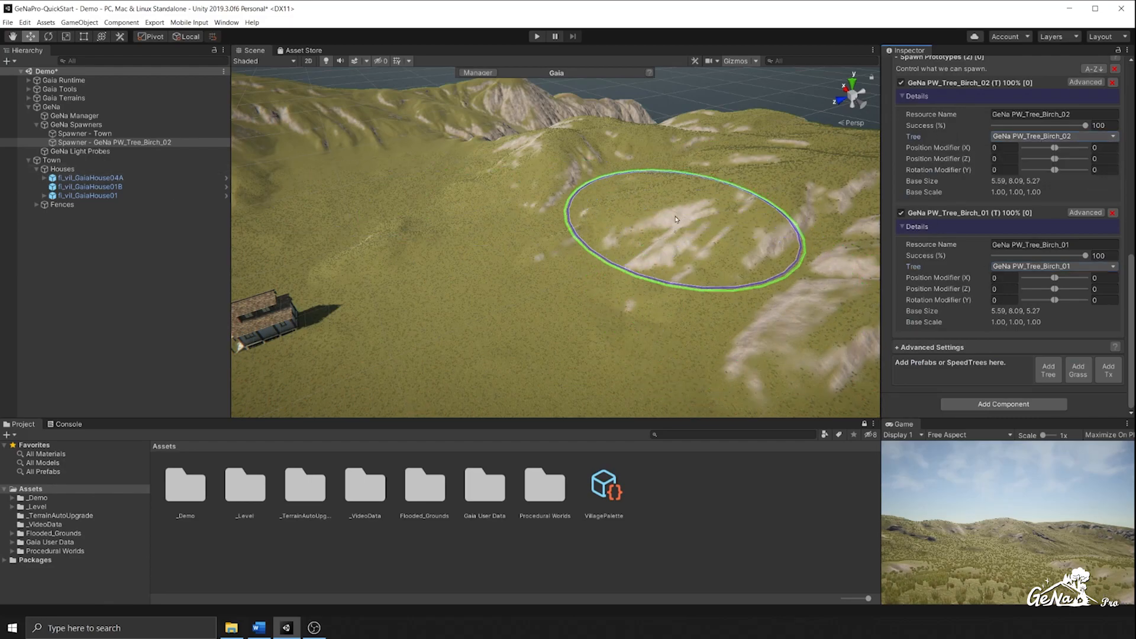
Step: Test the birch spawner by spawning single trees in a trail down the hillside
left_click(635, 206, "shift")
left_click(634, 206, "ctrl")
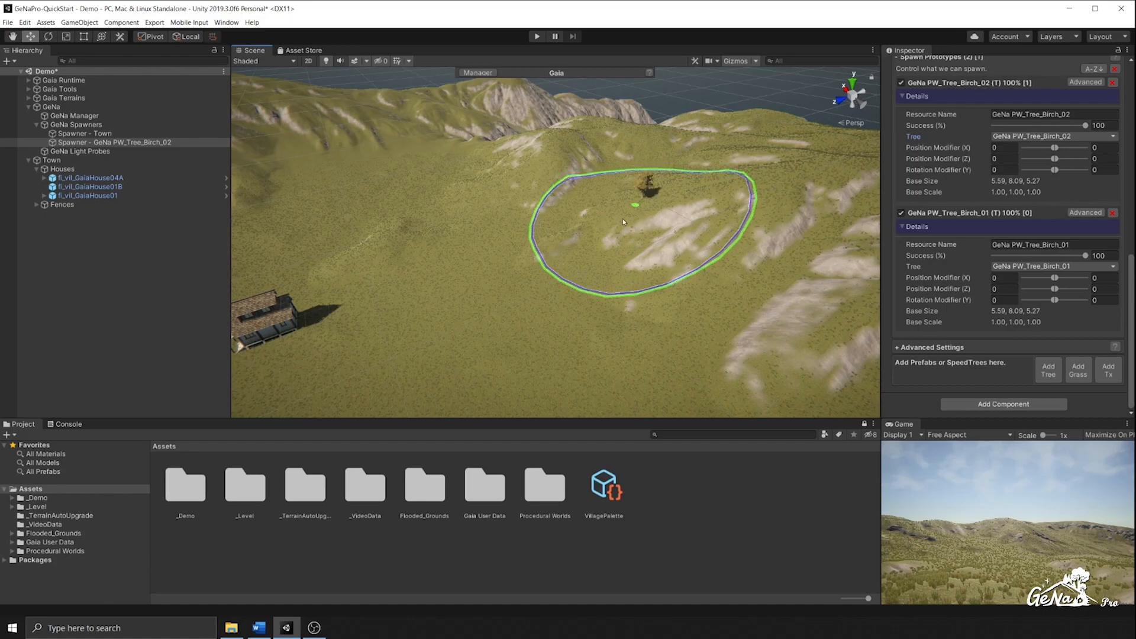
mouse_move(637, 317)
left_mouse_down("ctrl")
mouse_move(581, 259)
mouse_move(474, 359)
mouse_move(569, 377)
left_mouse_up("ctrl")
scroll(992, 264, "up", 10)
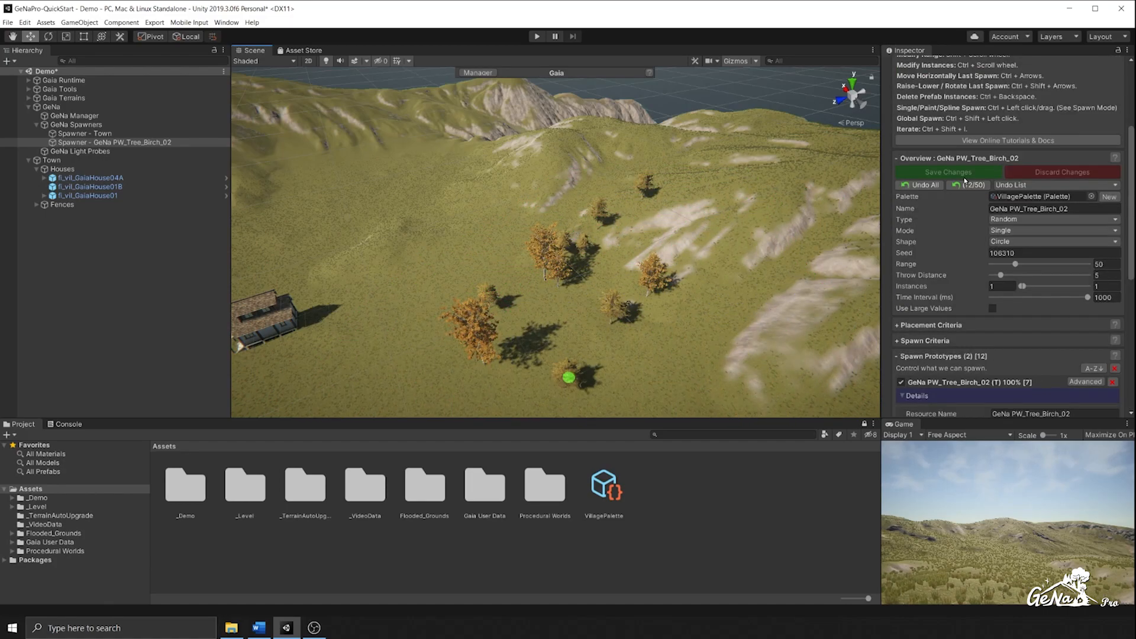
Step: Undo all of the birch spawns placed along the hillside
left_click(966, 185)
left_click(966, 185)
left_click(966, 186)
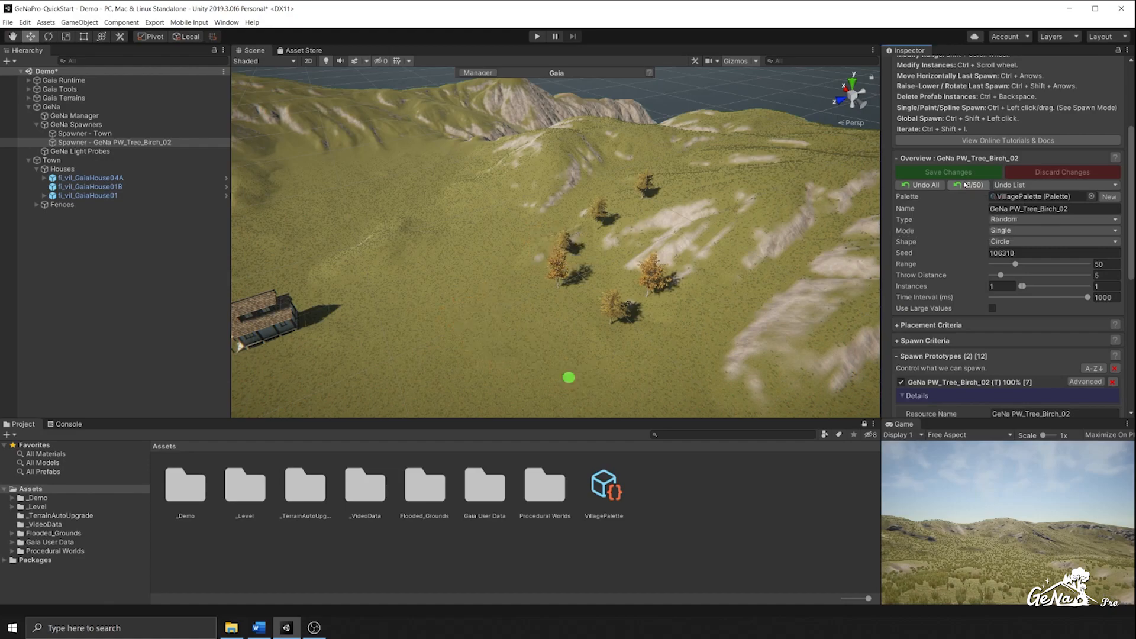
left_click(965, 185)
left_click(965, 185)
left_click(965, 185)
left_click(965, 185)
left_click(965, 185)
Step: Set the birch spawner's throw distance to 44.5 and both instance values to 10, testing them with a hillside spawn that is undone
scroll(983, 314, "down", 3)
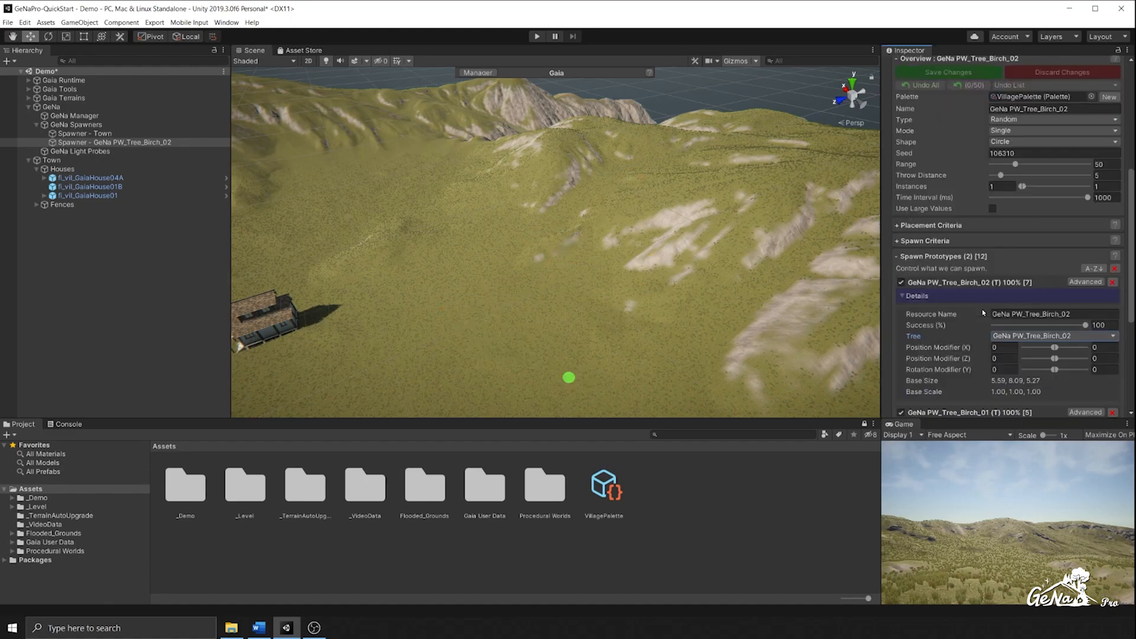
scroll(984, 314, "up", 6)
scroll(1013, 339, "down", 3)
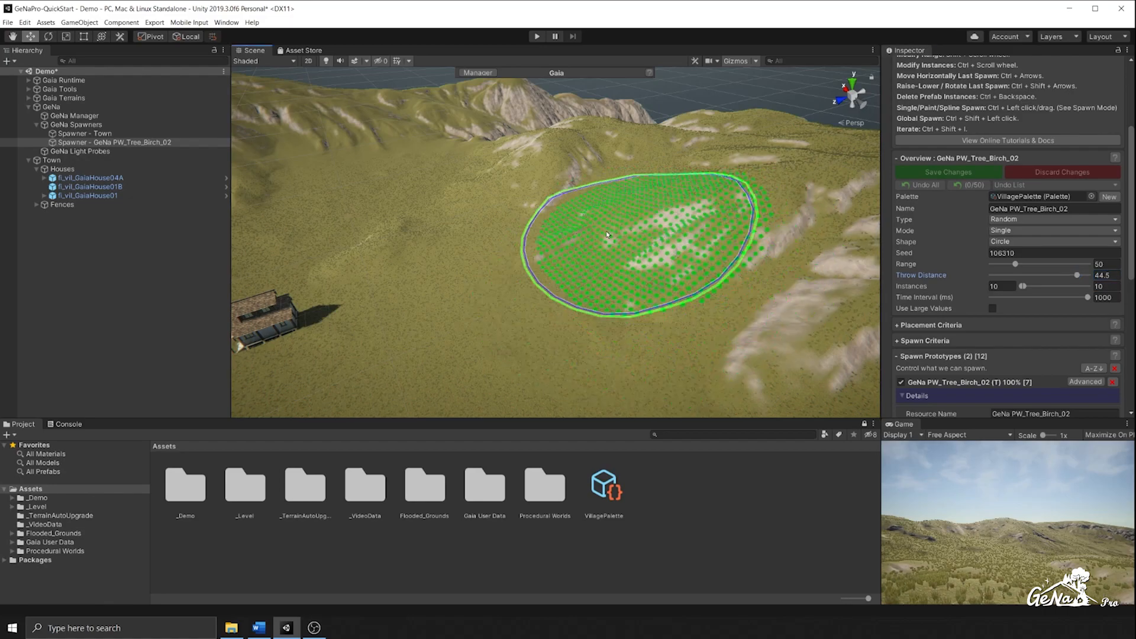
left_click(583, 247, "ctrl")
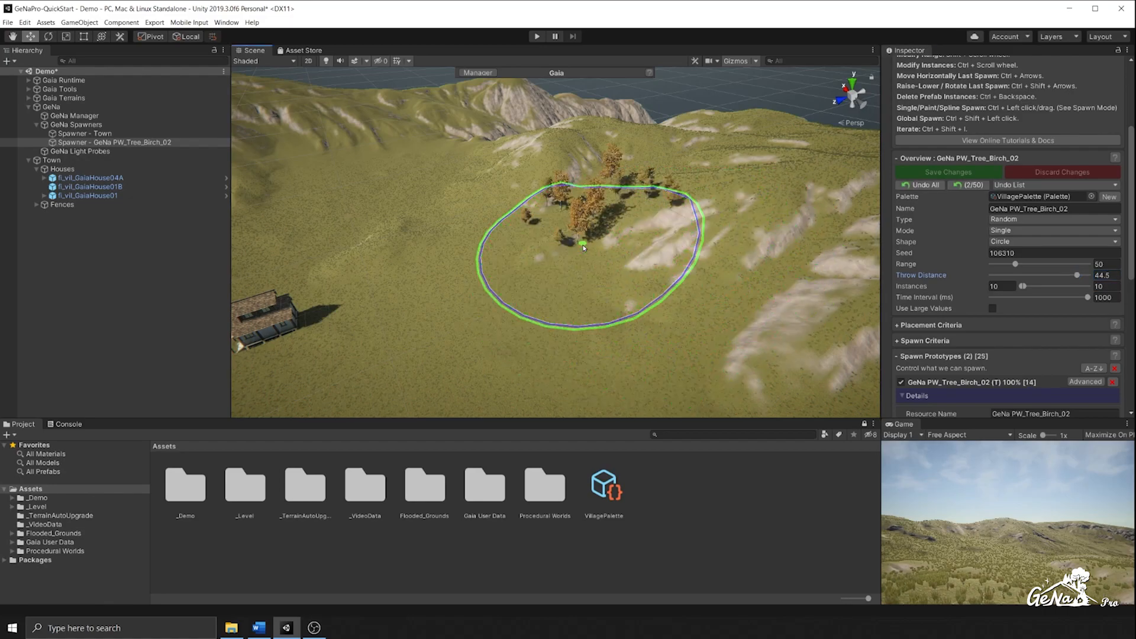
left_click(957, 186)
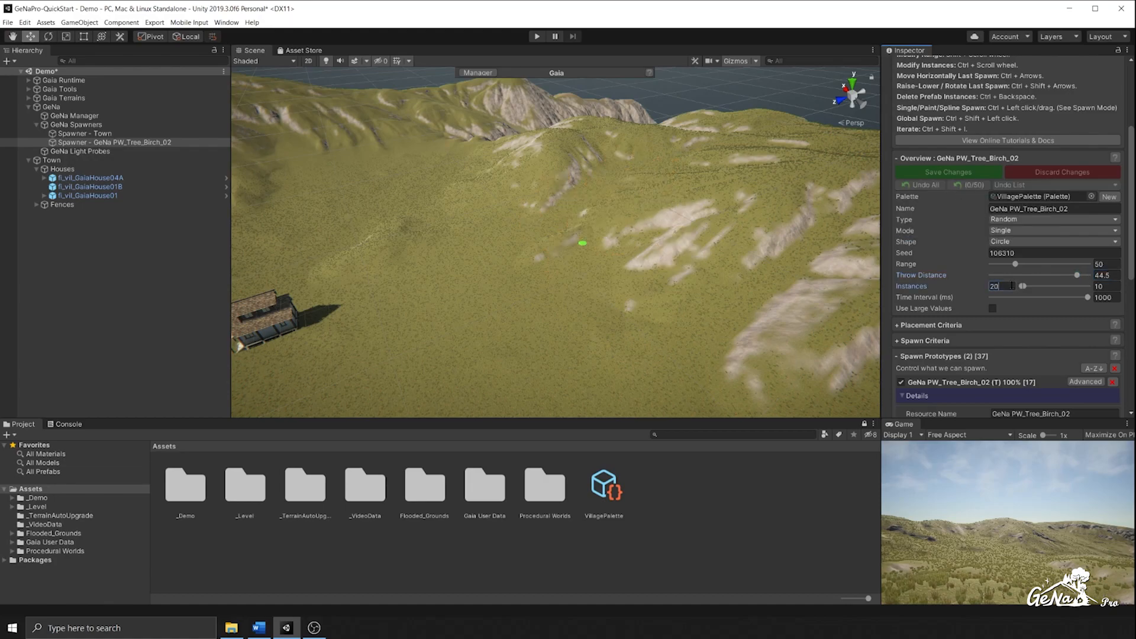
Step: Set both instance values to 20, then test the denser birch spawn on the hillside and undo it
left_click(553, 242, "ctrl")
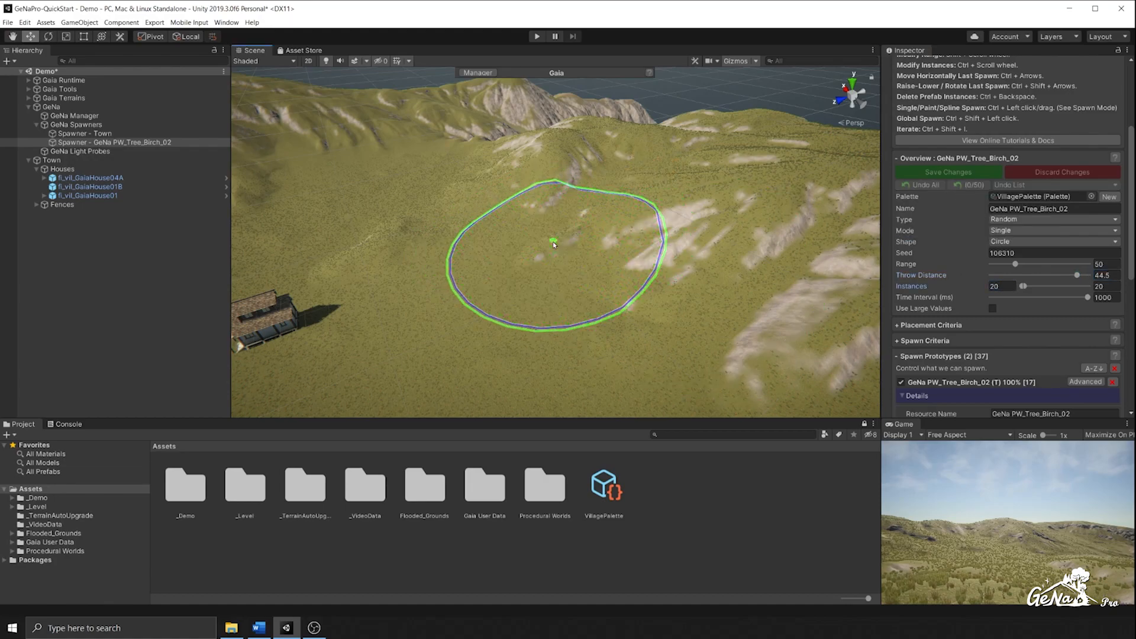
left_click(970, 185)
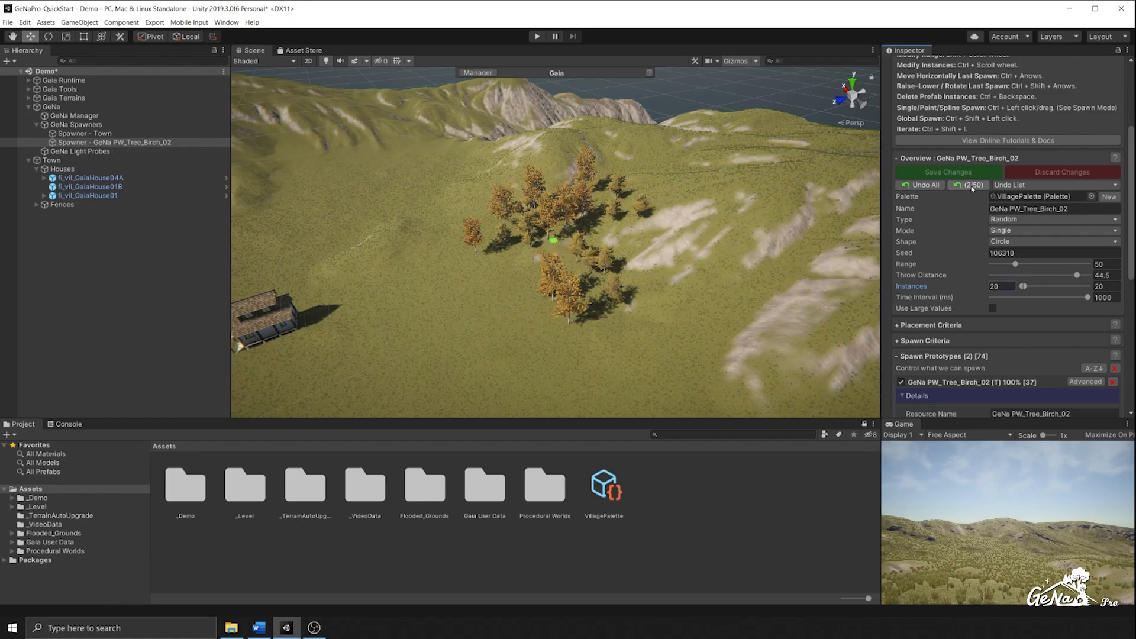
left_click(970, 186)
left_click(969, 185)
Step: Test-spawn birches among the village houses and fences, undoing each spawn
middle_click_drag(402, 300, 503, 271)
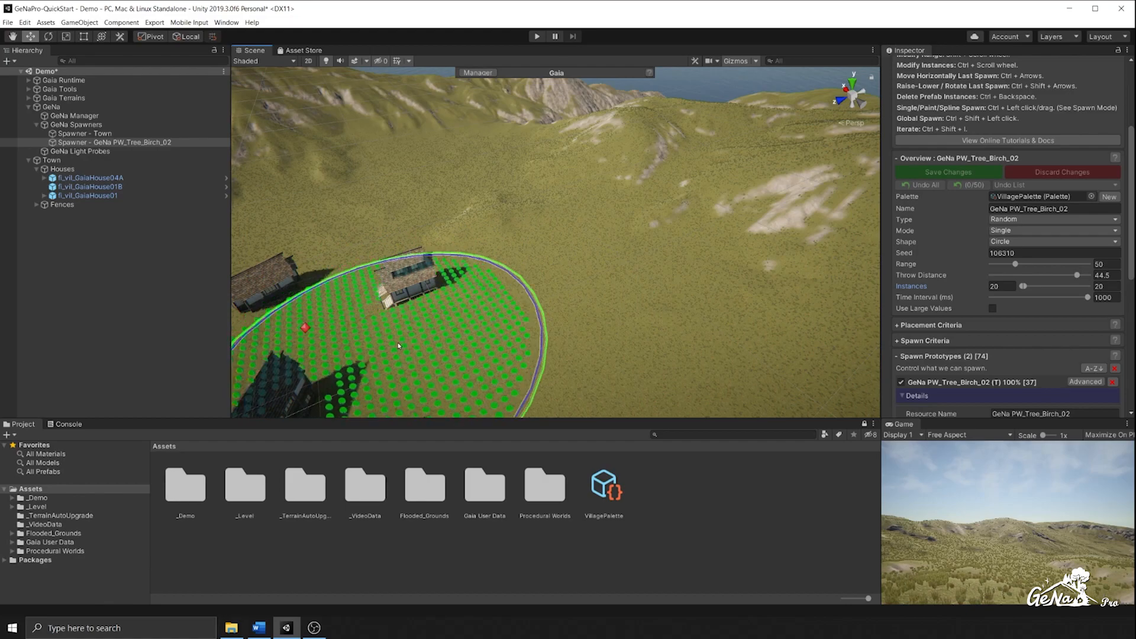
right_click_drag(435, 305, 384, 337)
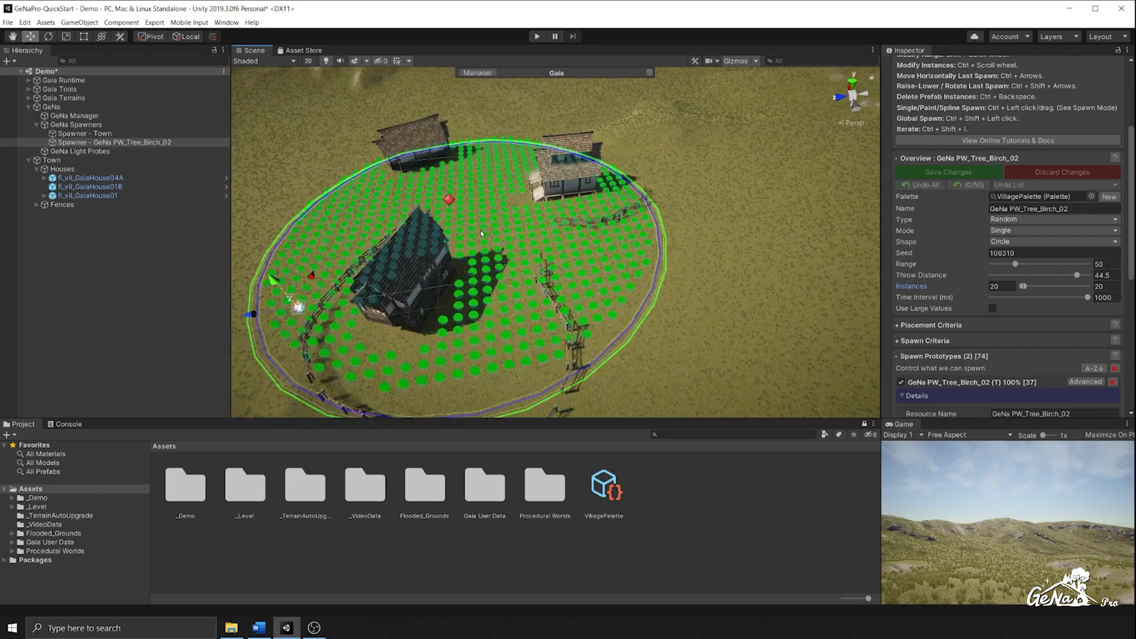
left_click(484, 232, "ctrl")
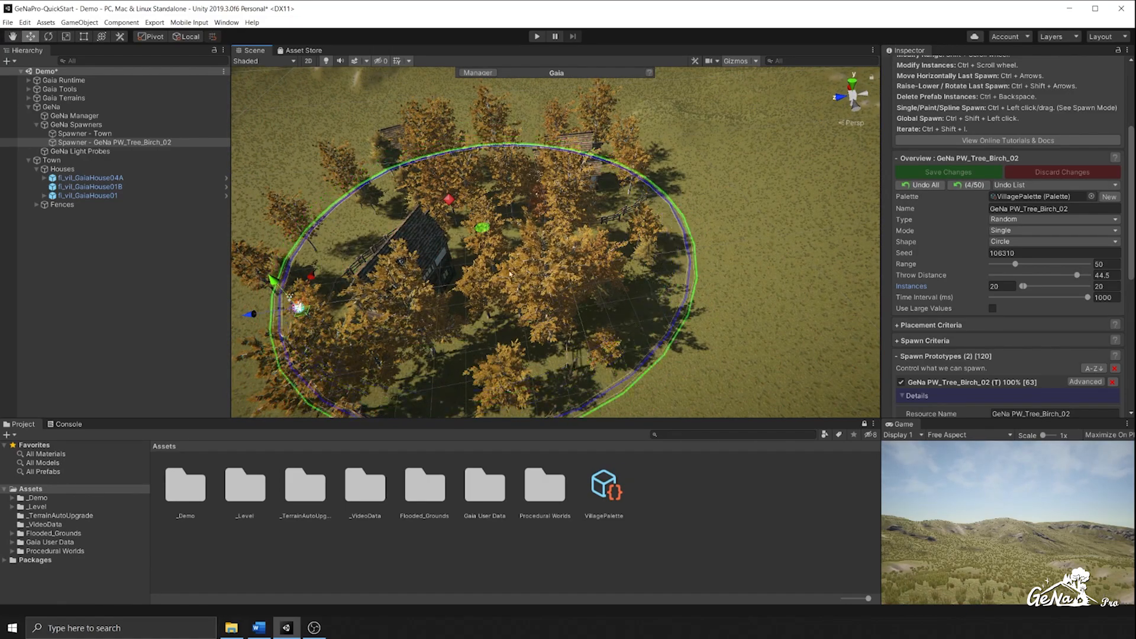
left_click_drag(521, 316, 698, 361, "alt")
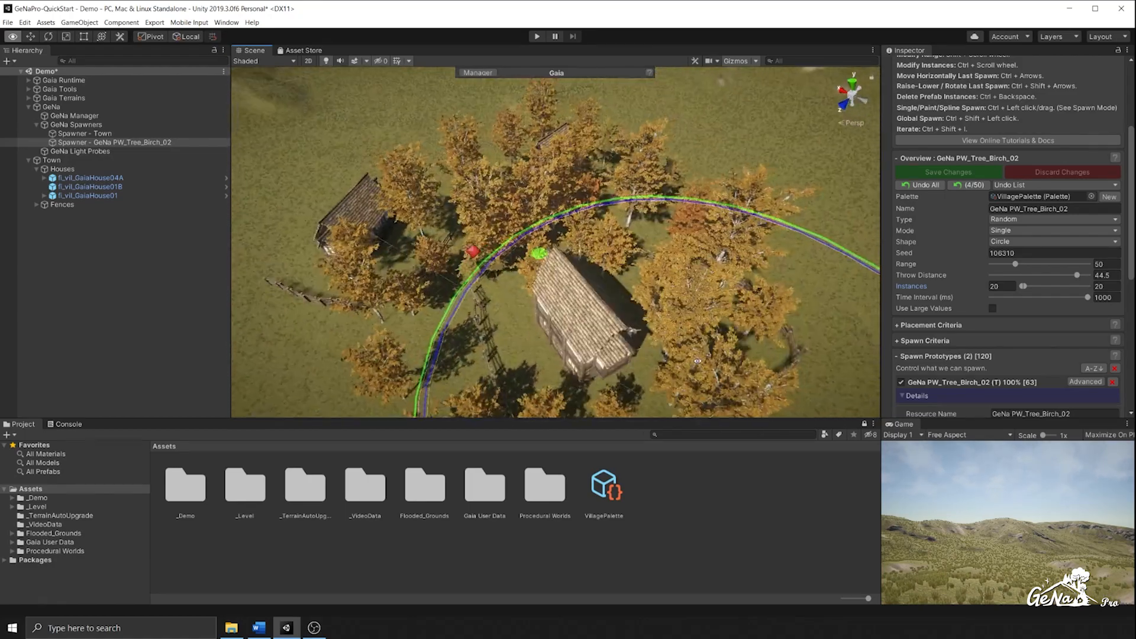
left_click(968, 186)
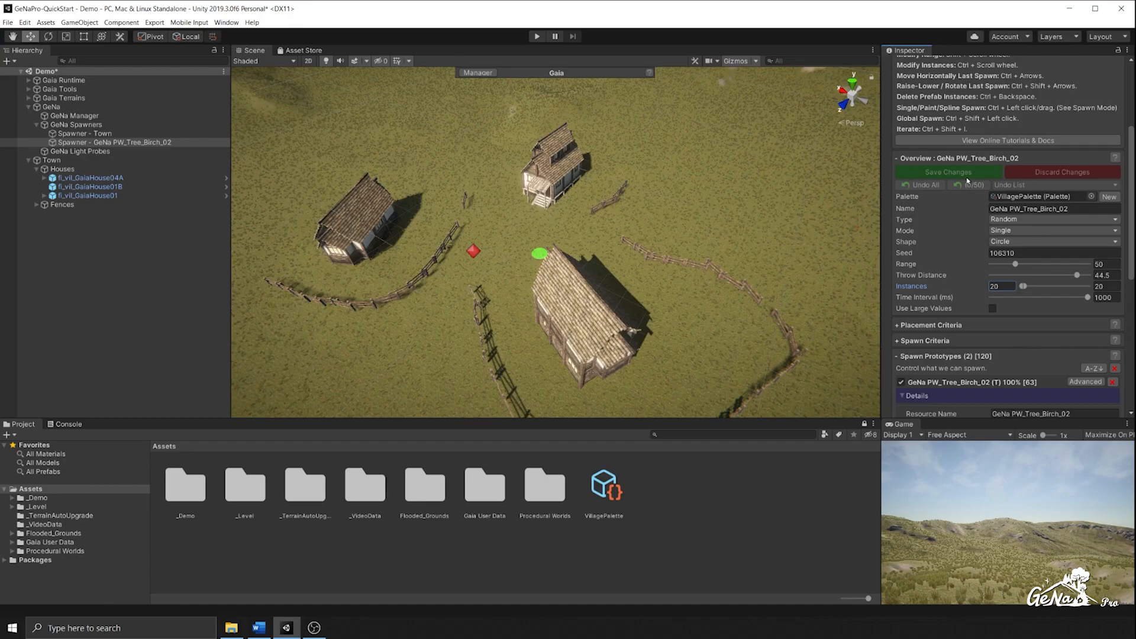
scroll(658, 241, "down", 3)
left_click(516, 235, "ctrl")
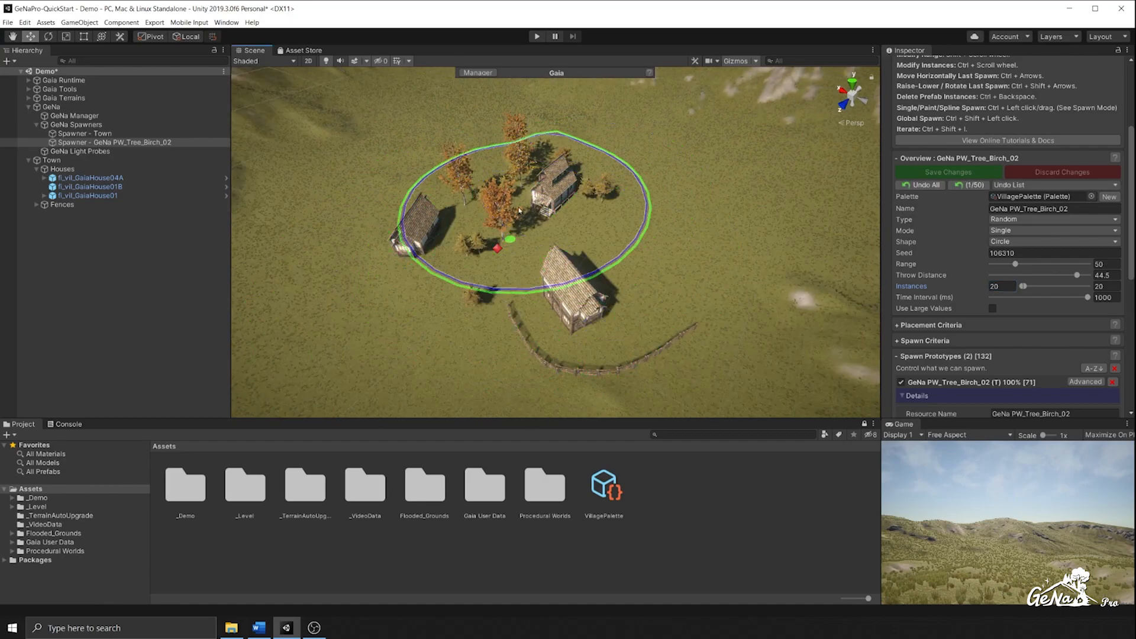
left_click_drag(526, 201, 787, 172, "alt")
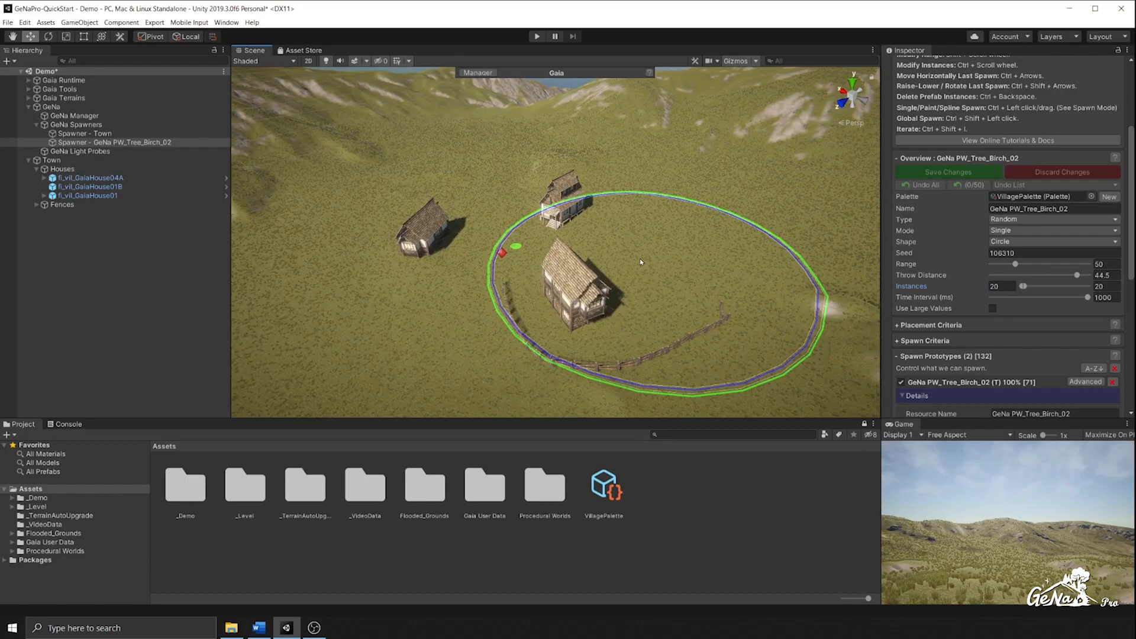
Step: Set Check Height to None in the birch spawner's spawn criteria
scroll(972, 236, "down", 8)
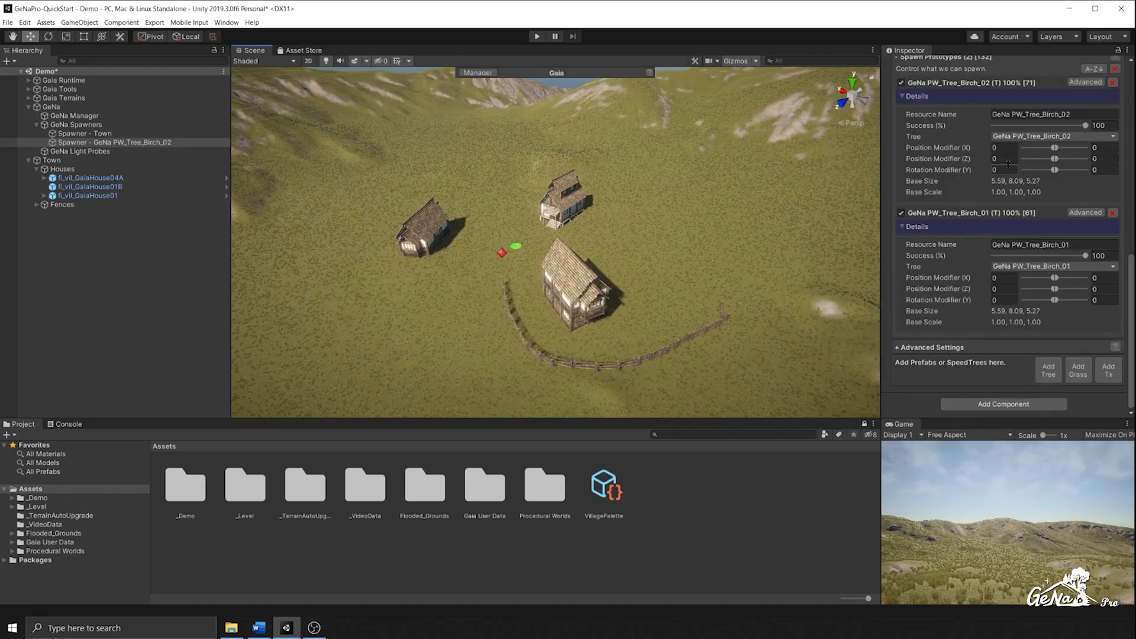
scroll(942, 331, "up", 10)
left_click(938, 342)
scroll(1005, 226, "down", 5)
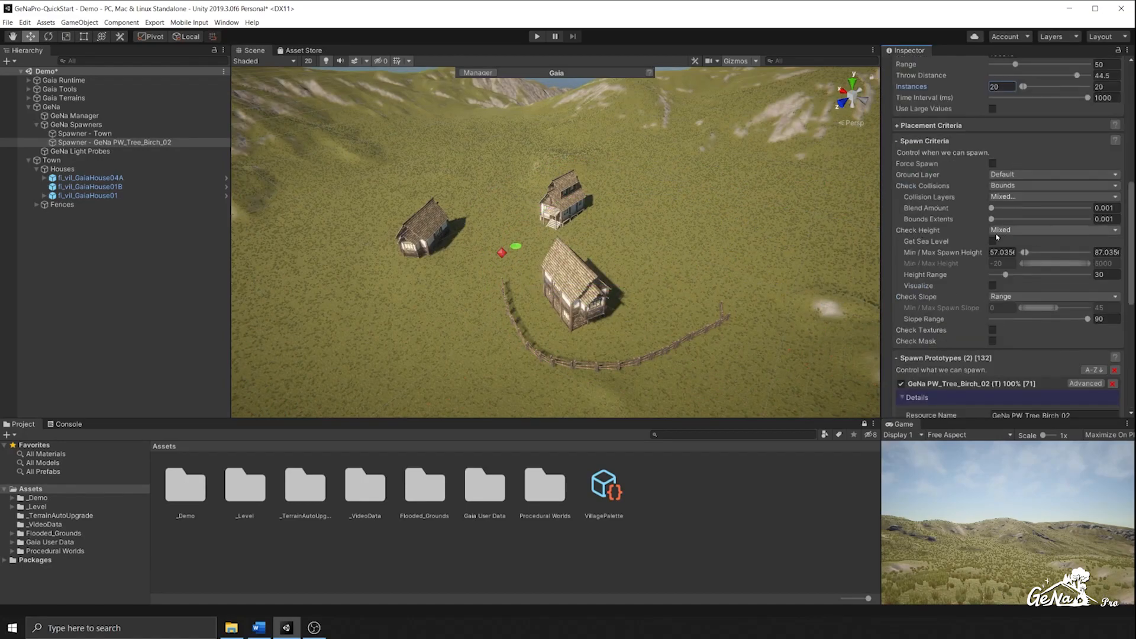
left_click(1019, 234)
left_click(1014, 243)
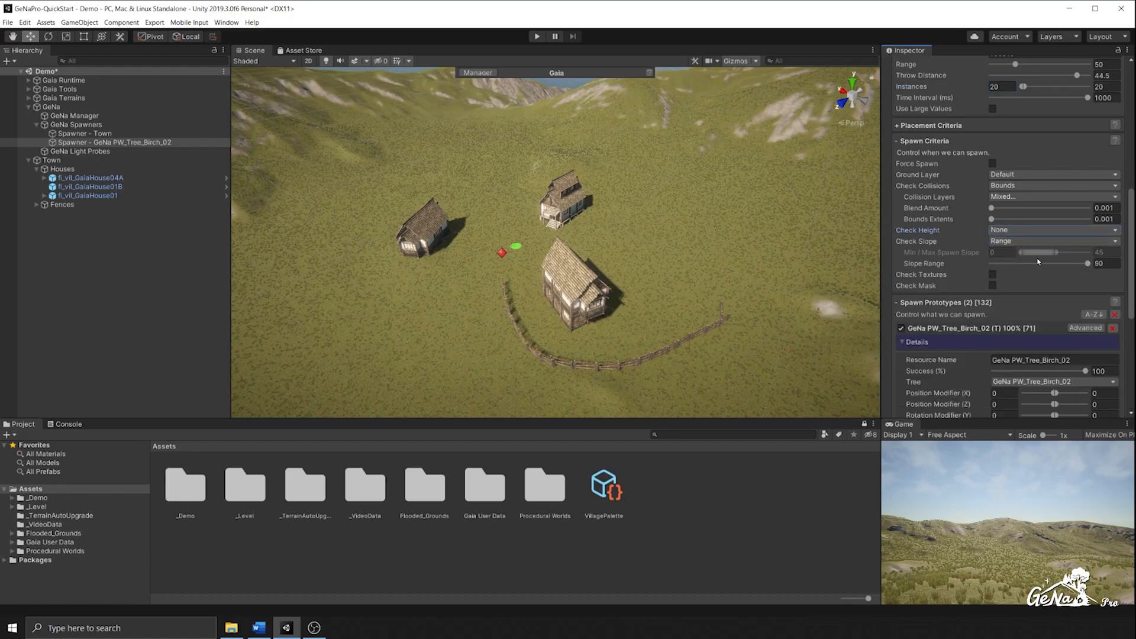
Step: Sample the steep rocky hill as the spawn origin, test-spawn birches across it and undo the spawn
middle_click_drag(717, 228, 356, 301)
left_click(647, 214, "shift")
middle_click_drag(704, 195, 528, 223)
scroll(533, 226, "up", 2)
left_click(548, 233, "shift")
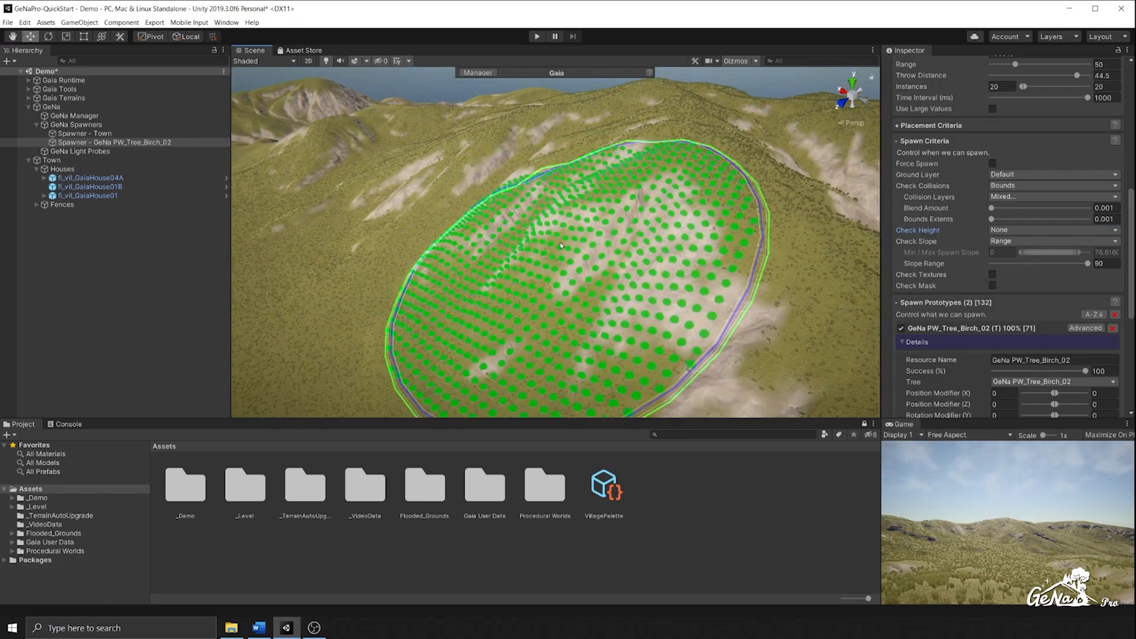
left_click(561, 236, "ctrl")
scroll(970, 199, "up", 3)
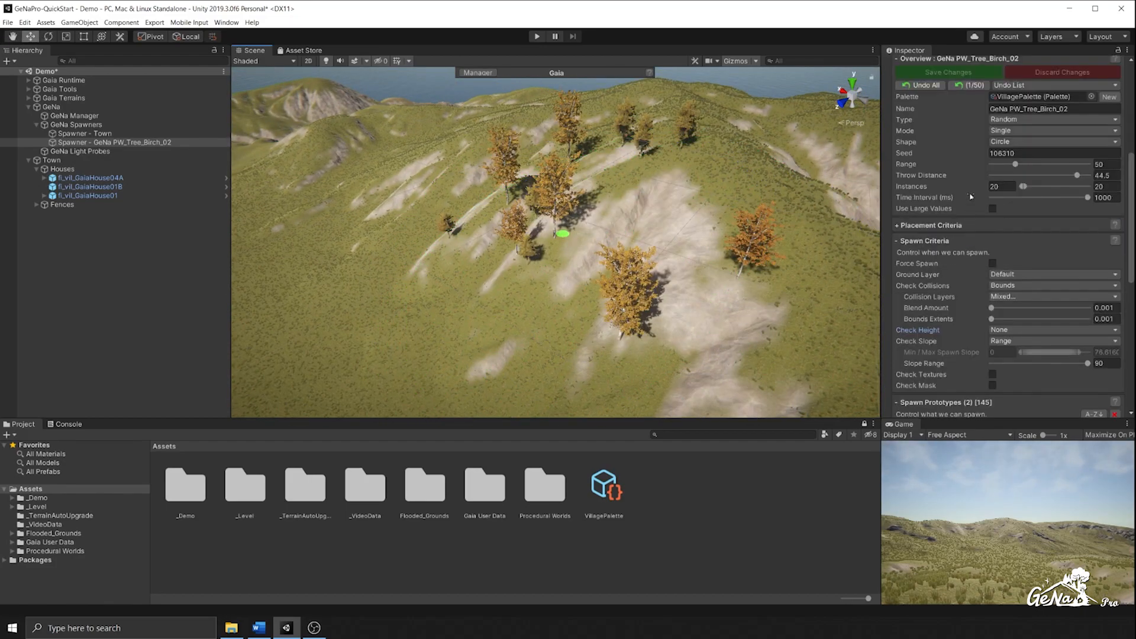
left_click(978, 87)
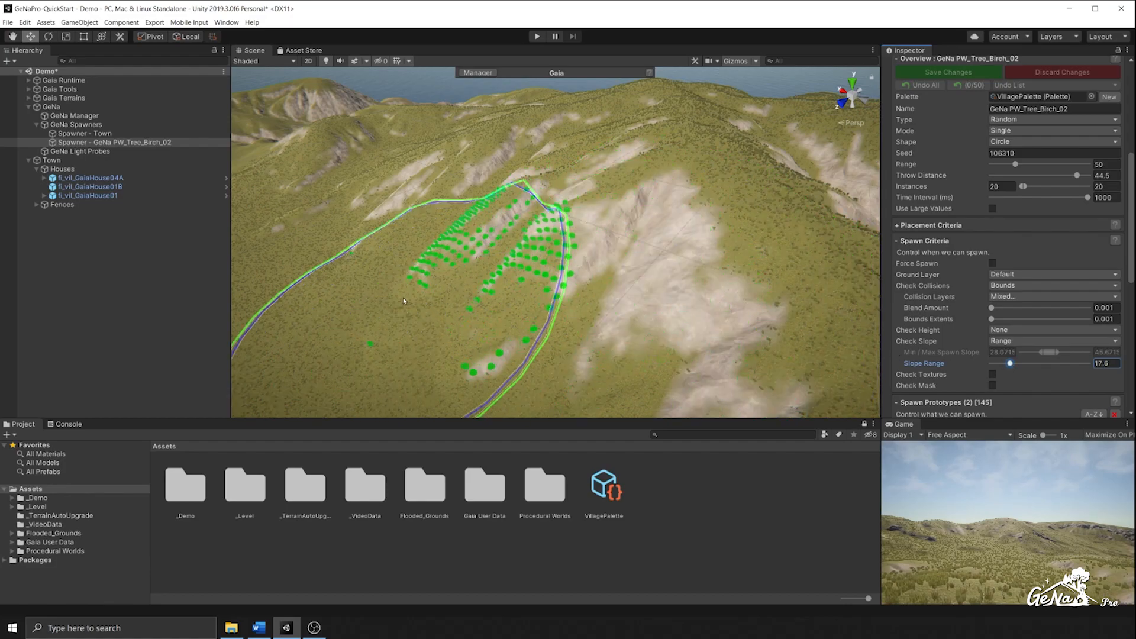
Step: Set Check Slope to Min Max with a minimum slope of 0 and a maximum of about 24.6
left_click(1021, 342)
left_click(1018, 375)
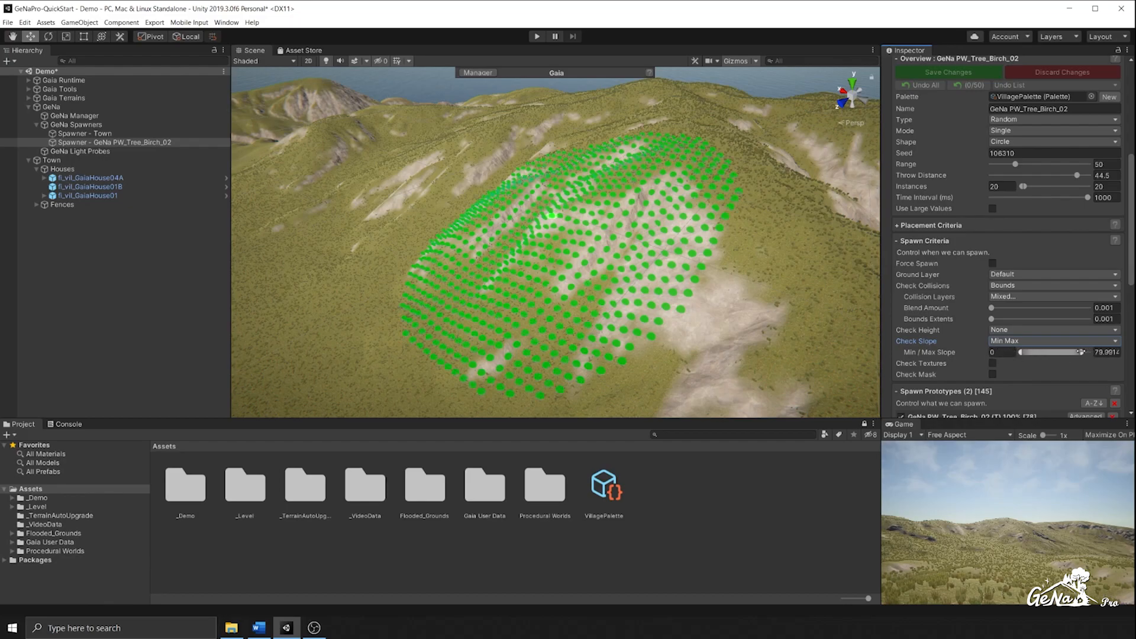
left_click_drag(1062, 352, 1046, 352)
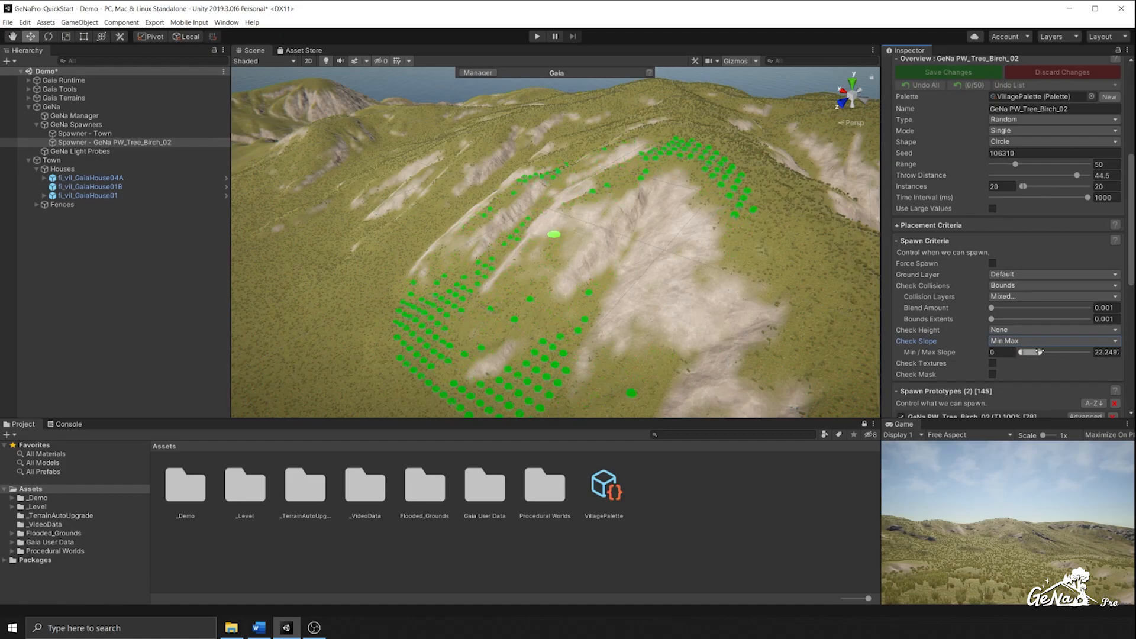
Step: Test the slope limit by spawning birches over the rocky hill and surrounding ground, and undo all the spawns
middle_click_drag(376, 261, 538, 261)
left_click(511, 283, "ctrl")
left_click(439, 282, "ctrl")
left_click(614, 284, "ctrl")
left_click(757, 177, "ctrl")
left_click(763, 219, "ctrl")
left_click(772, 205, "ctrl")
middle_click_drag(776, 207, 616, 210)
left_click(692, 210, "ctrl")
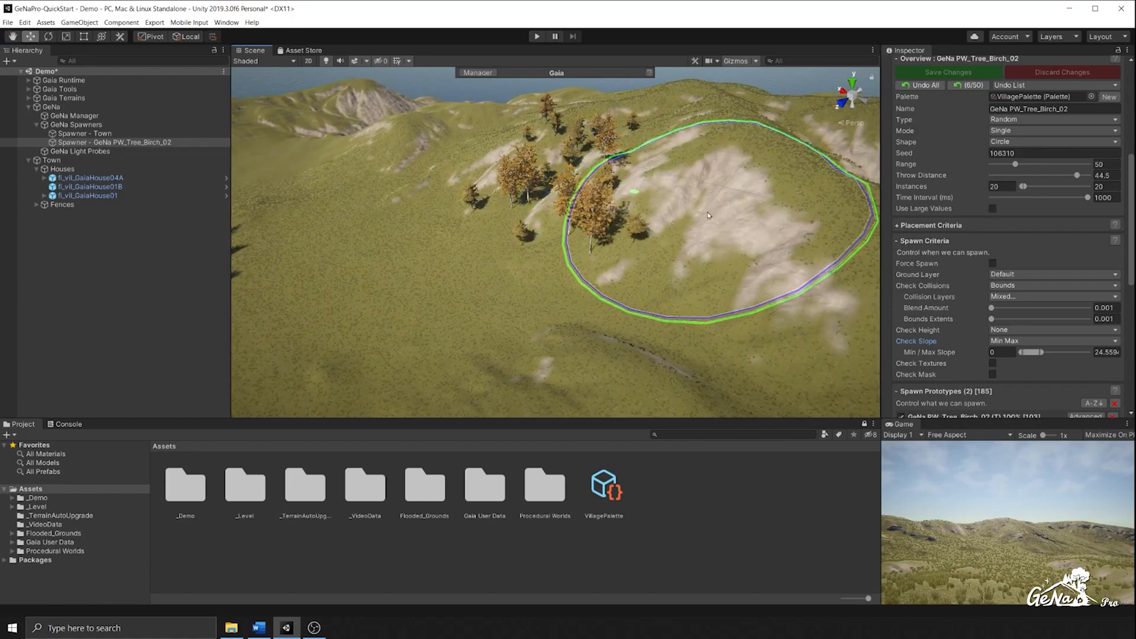
left_click(740, 284, "ctrl")
left_click(728, 184, "ctrl")
left_click(704, 148, "ctrl")
left_click(555, 139, "ctrl")
mouse_move(555, 138)
left_mouse_down("ctrl")
mouse_move(419, 153)
mouse_move(346, 249)
mouse_move(681, 299)
mouse_move(648, 206)
left_mouse_up("ctrl")
left_click(649, 206, "ctrl")
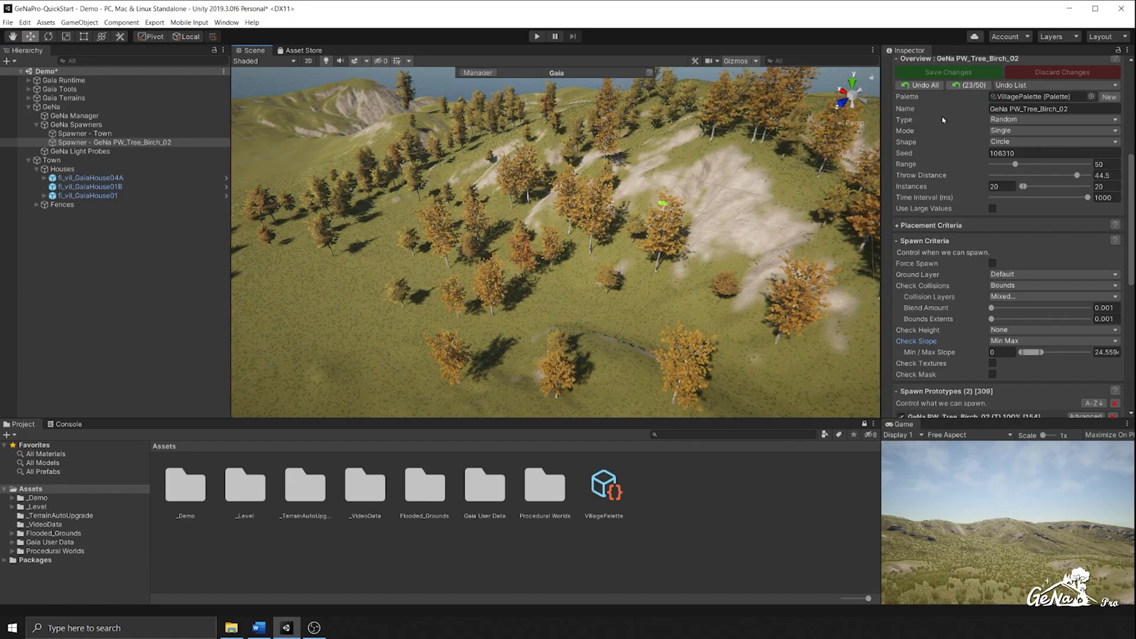
left_click(925, 84)
Step: Preview the birch spawn area on the flat ground beside the village houses and save the scene
left_click(588, 332)
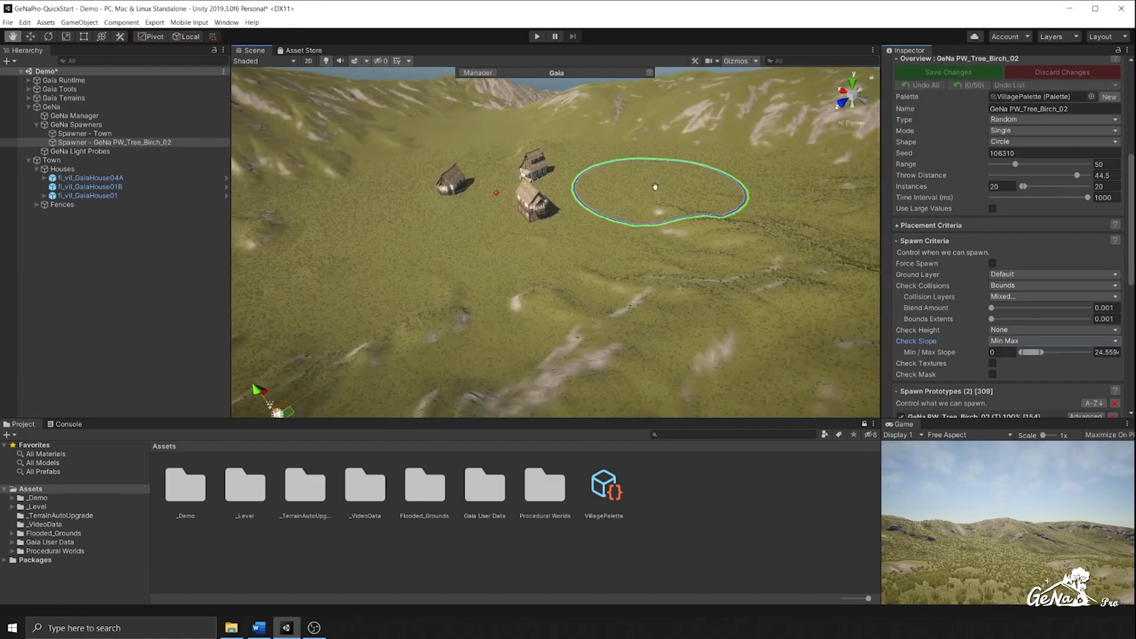
middle_click_drag(655, 187, 647, 206)
scroll(647, 205, "up", 3)
left_click(633, 212, "shift")
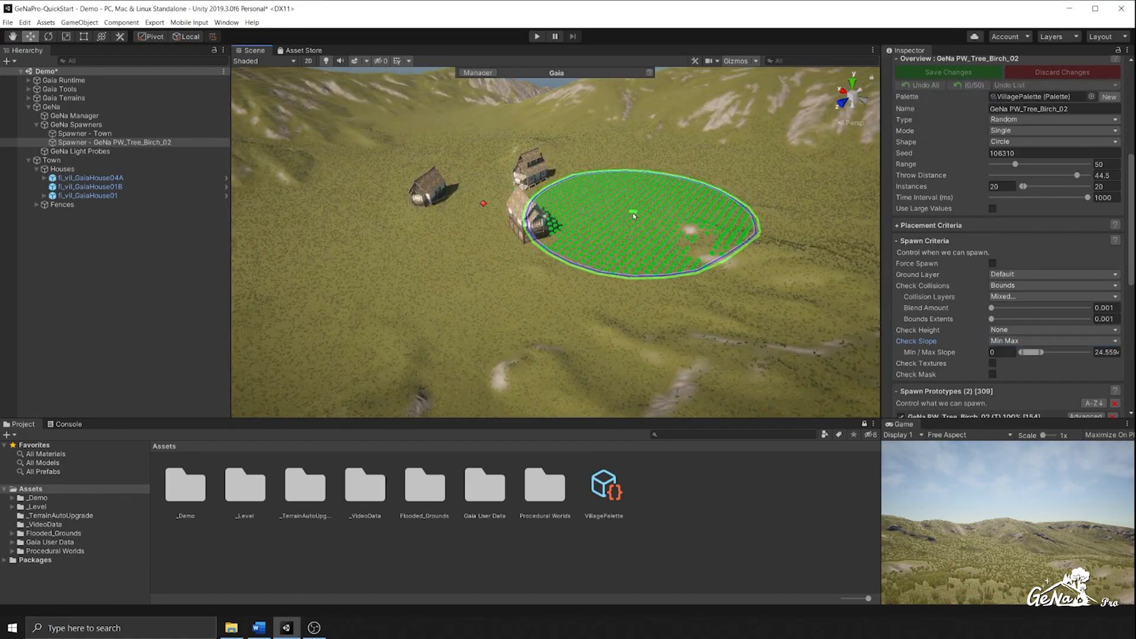
left_click(631, 207, "ctrl")
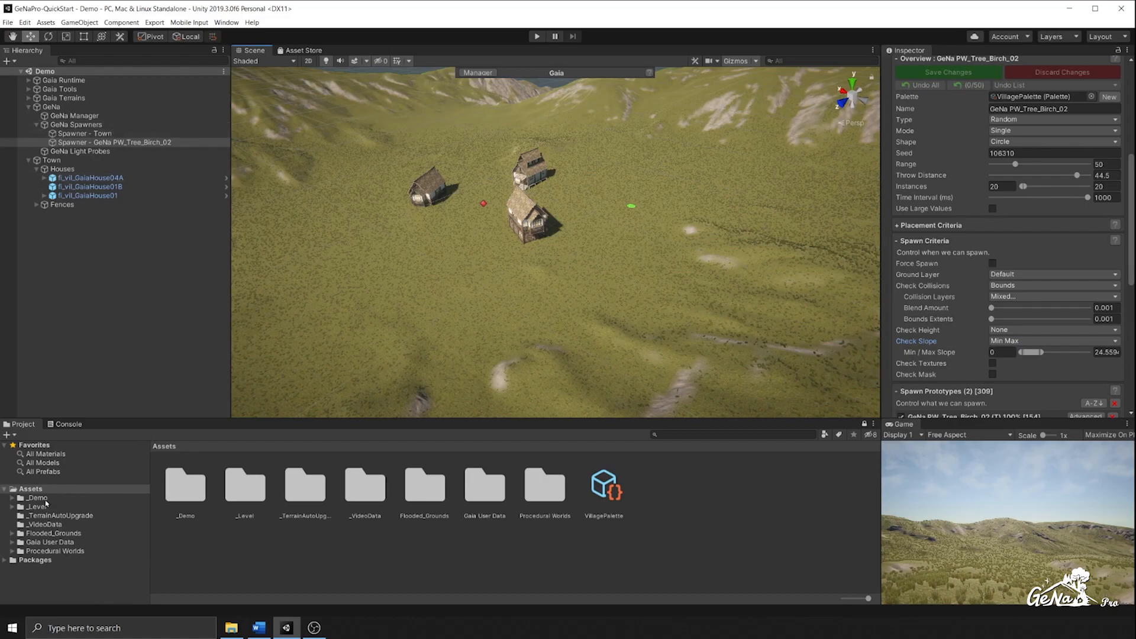
Step: Create a folder named Spawners inside the _Demo assets folder
left_click(71, 500)
right_click(267, 505)
mouse_move(292, 261)
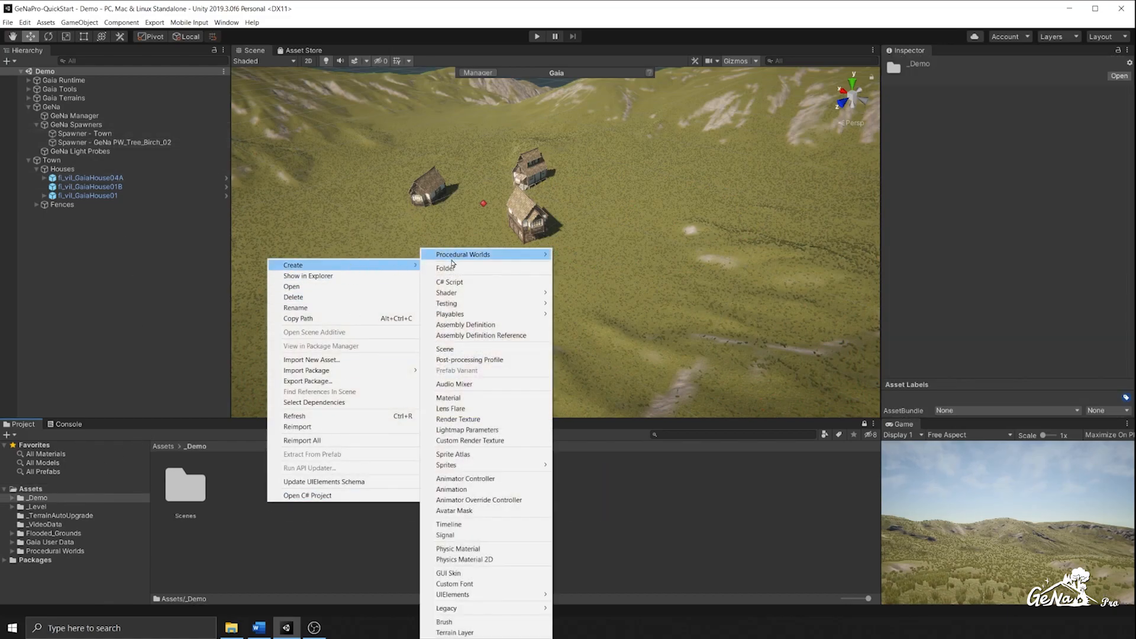
left_click(454, 268)
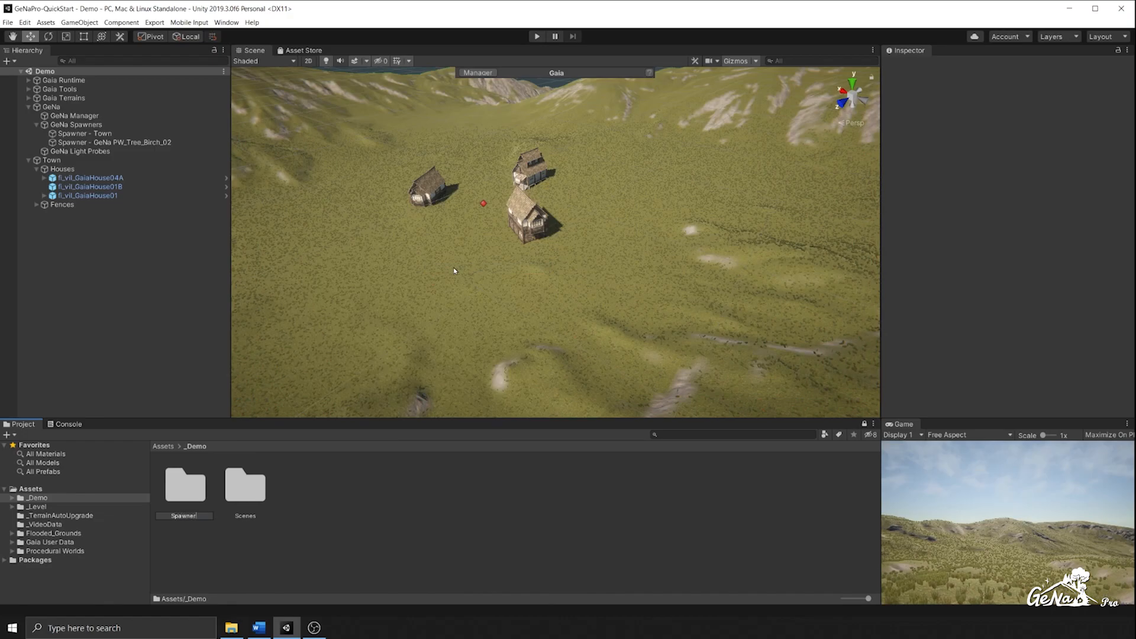
key("Return")
Step: Save the Town spawner and the birch spawner as prefabs in the Spawners folder
double_click(258, 494)
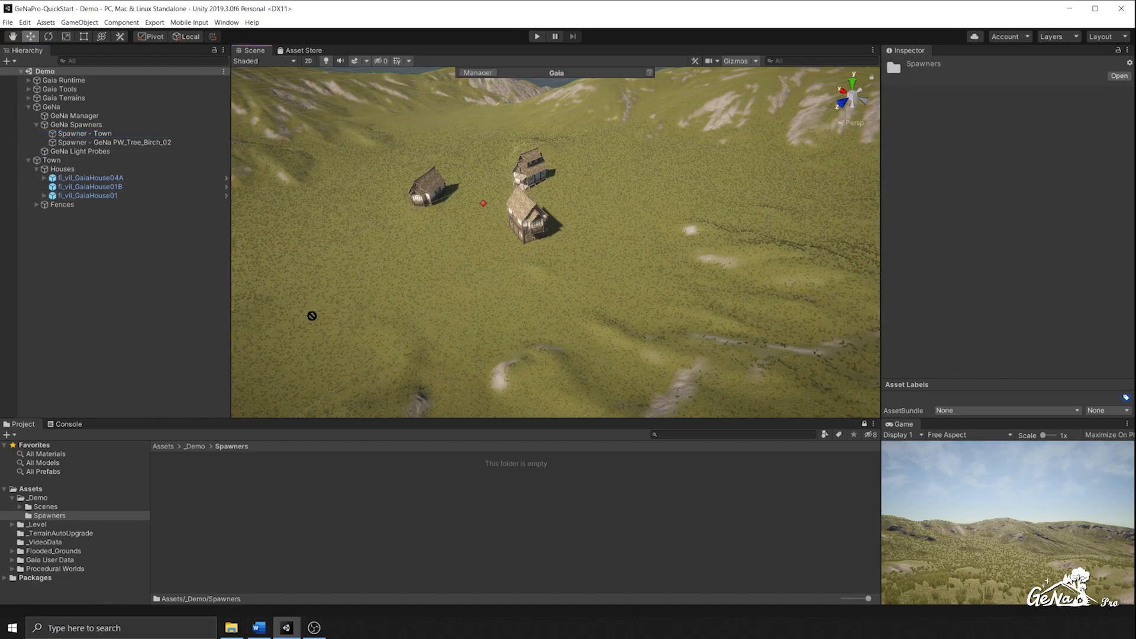
left_click_drag(136, 293, 189, 491)
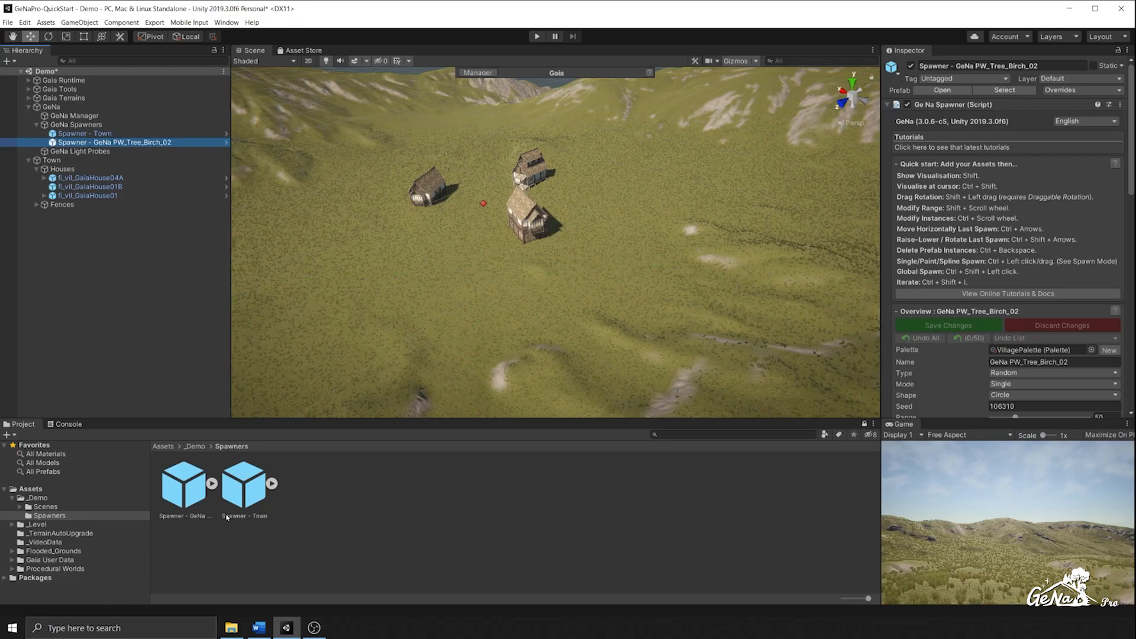
Step: Change the spawner name in the birch spawner prefab's overview to Trees
left_click(187, 496)
scroll(993, 266, "down", 5)
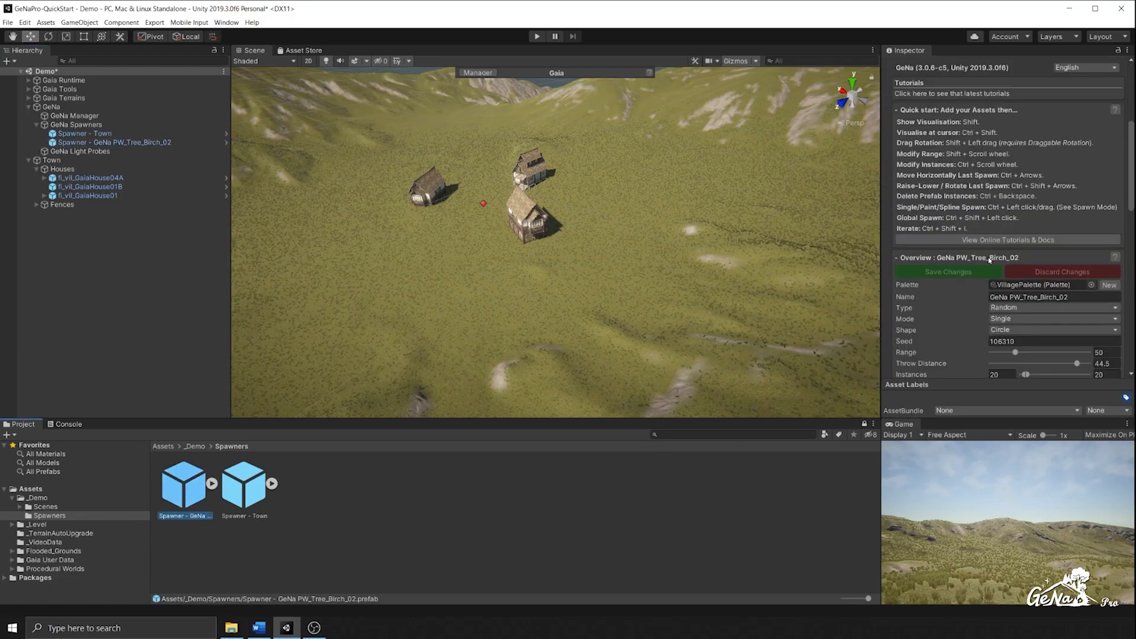
scroll(1036, 318, "down", 3)
left_click(1076, 197)
type("Trees")
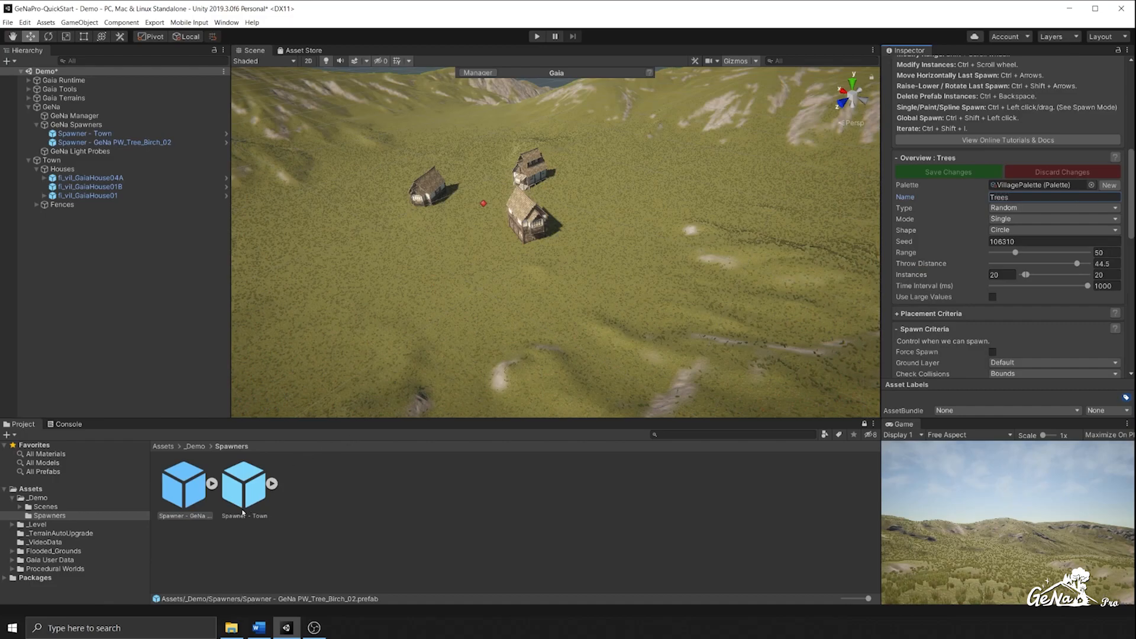
Step: Rename the birch spawner prefab asset to Spawner - Trees
left_click(196, 503)
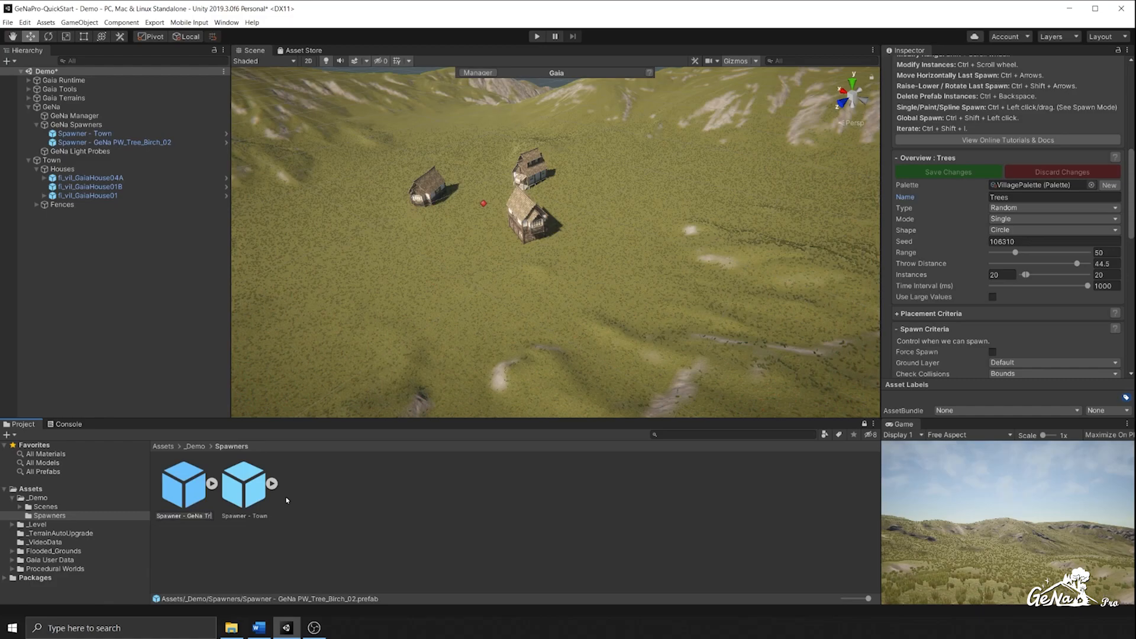
key("Return")
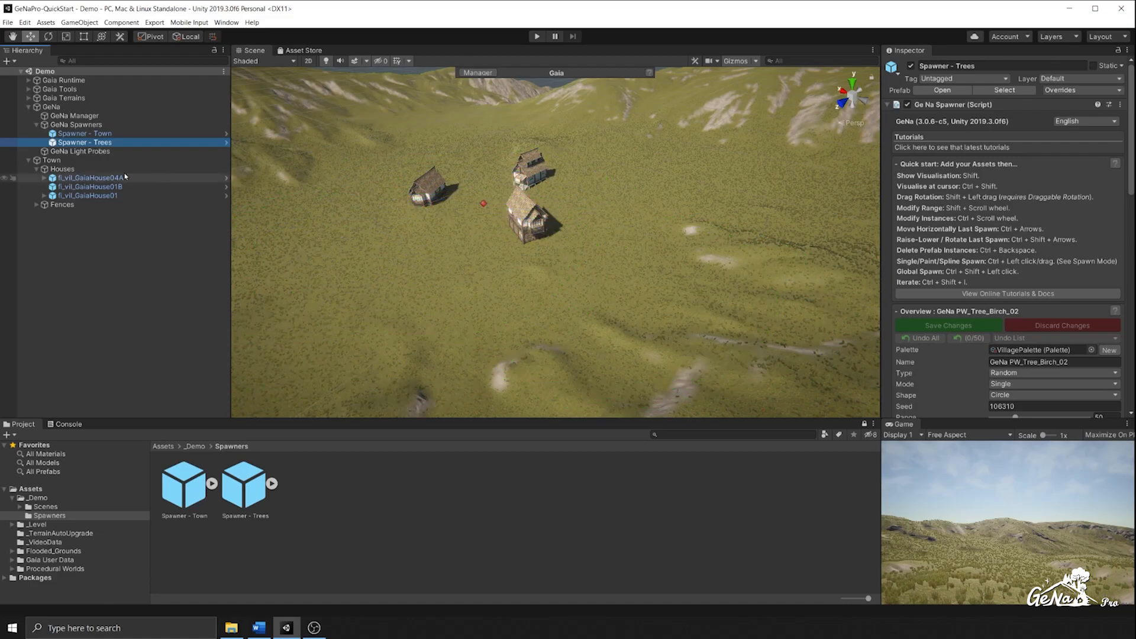
Step: Move the Town object above GeNa in the scene hierarchy, then deactivate and collapse it
left_click(66, 161)
left_click_drag(82, 126, 65, 103)
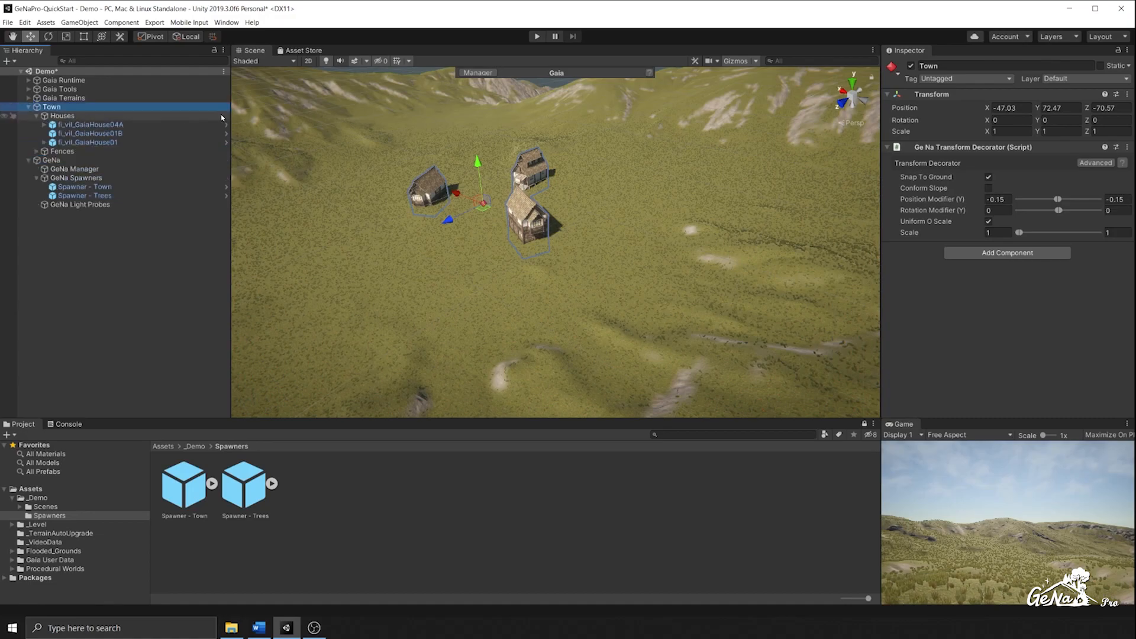
left_click(911, 65)
left_click(28, 107)
left_click(106, 210)
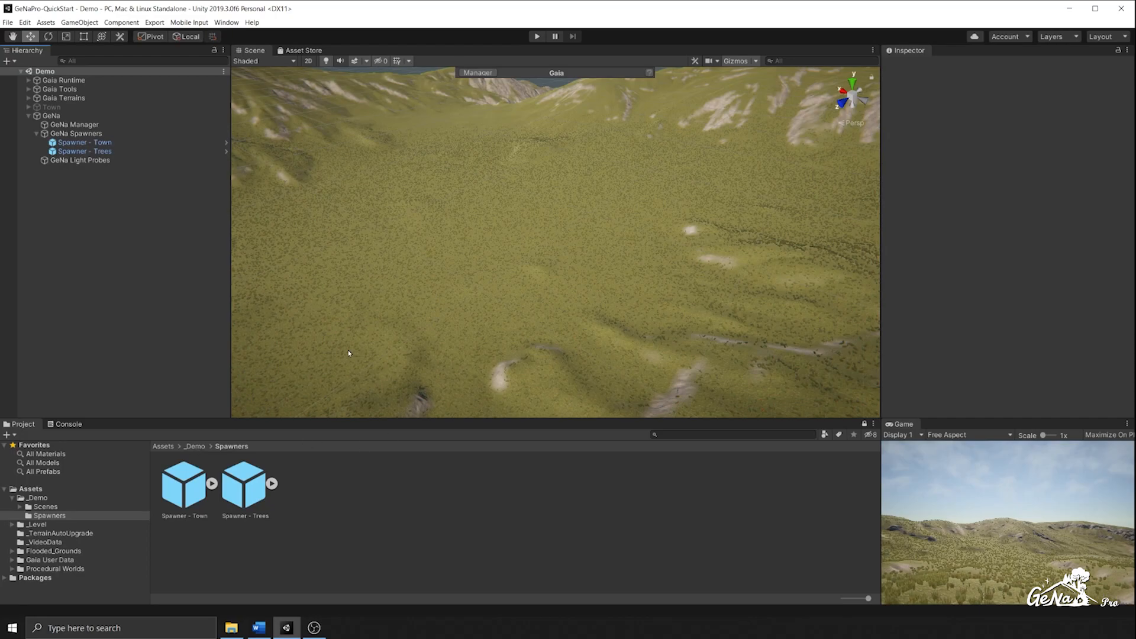
Step: Create a folder named Scripts inside the _Demo assets folder and open it
left_click(195, 446)
right_click(317, 508)
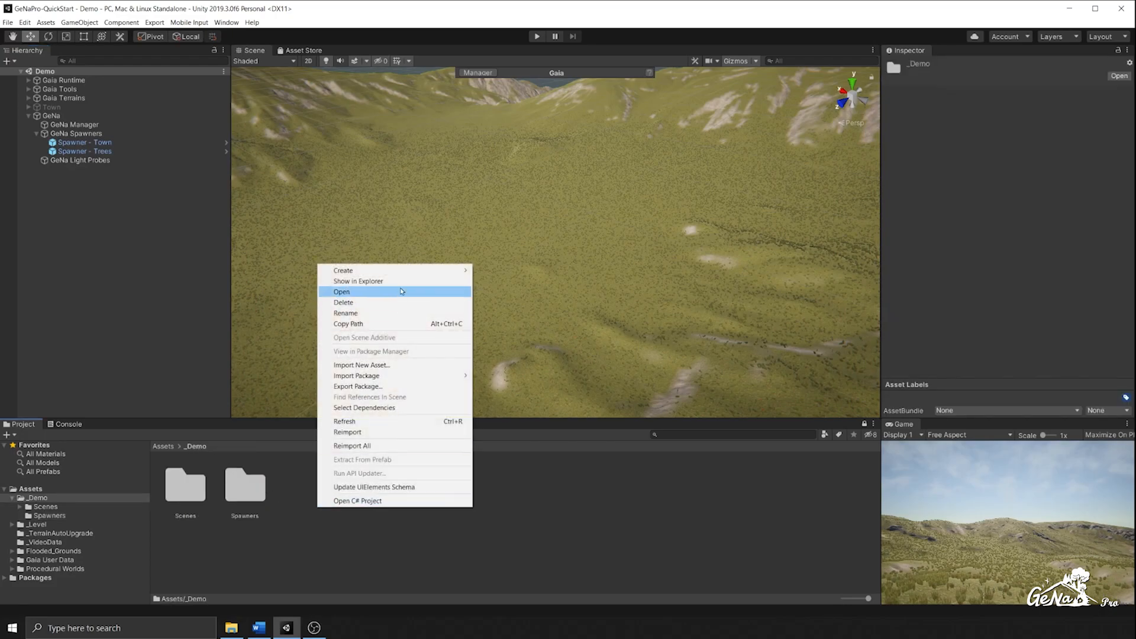
mouse_move(406, 274)
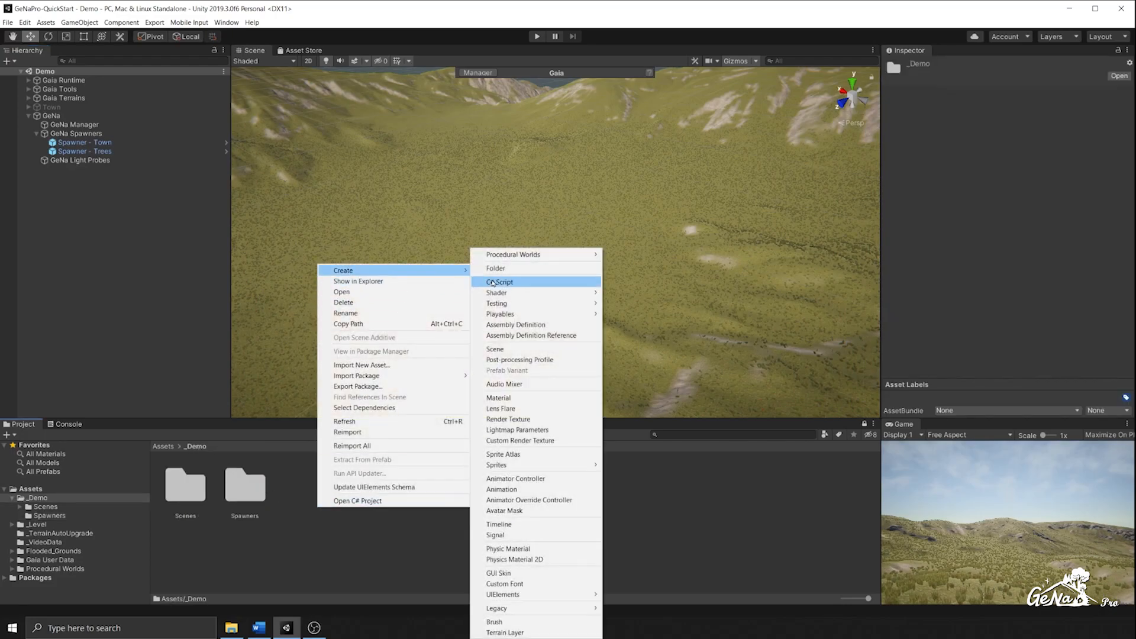
left_click(532, 277)
type("Scripts")
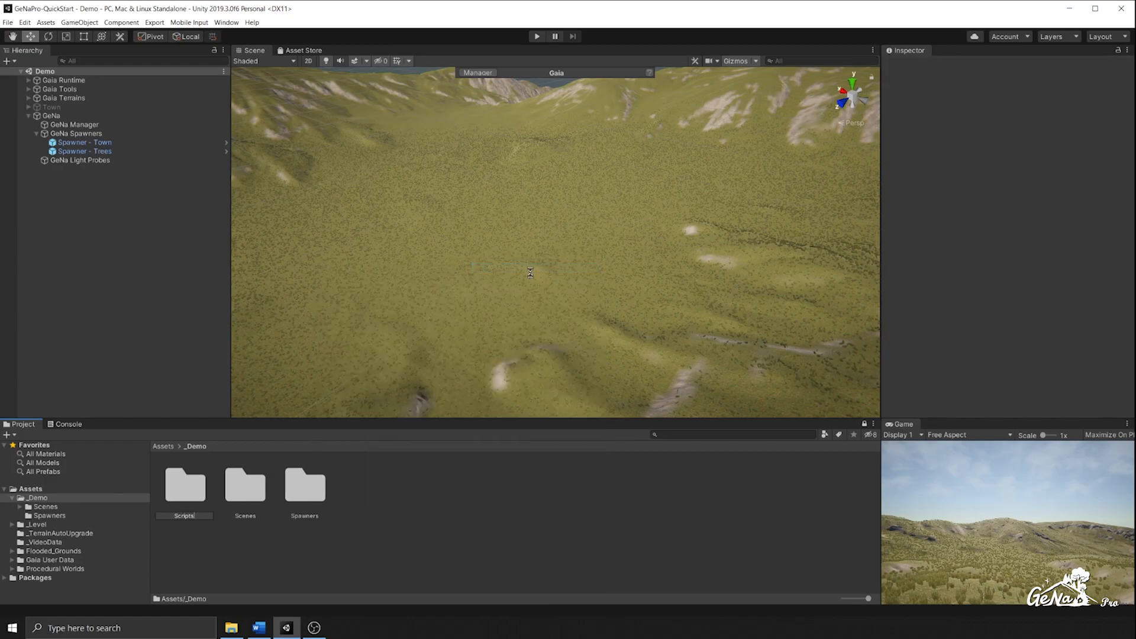
key("Return")
key("Return")
Step: Create a C# script named RuntimeSpawner in the Scripts folder
right_click(301, 520)
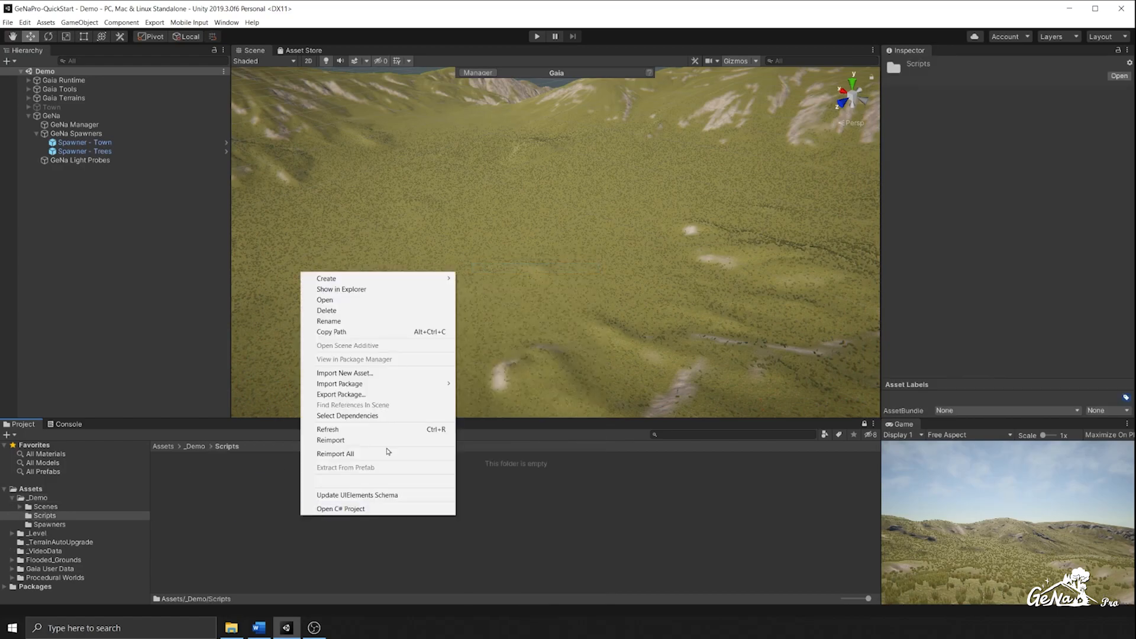
mouse_move(408, 278)
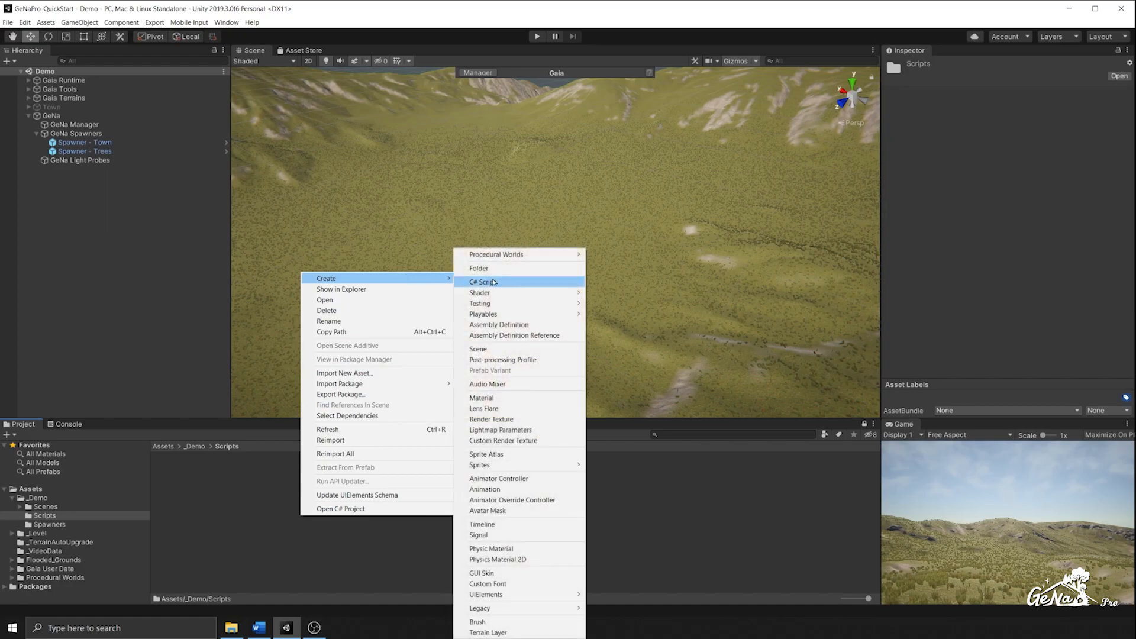
left_click(493, 282)
type("RuntimeSpawner")
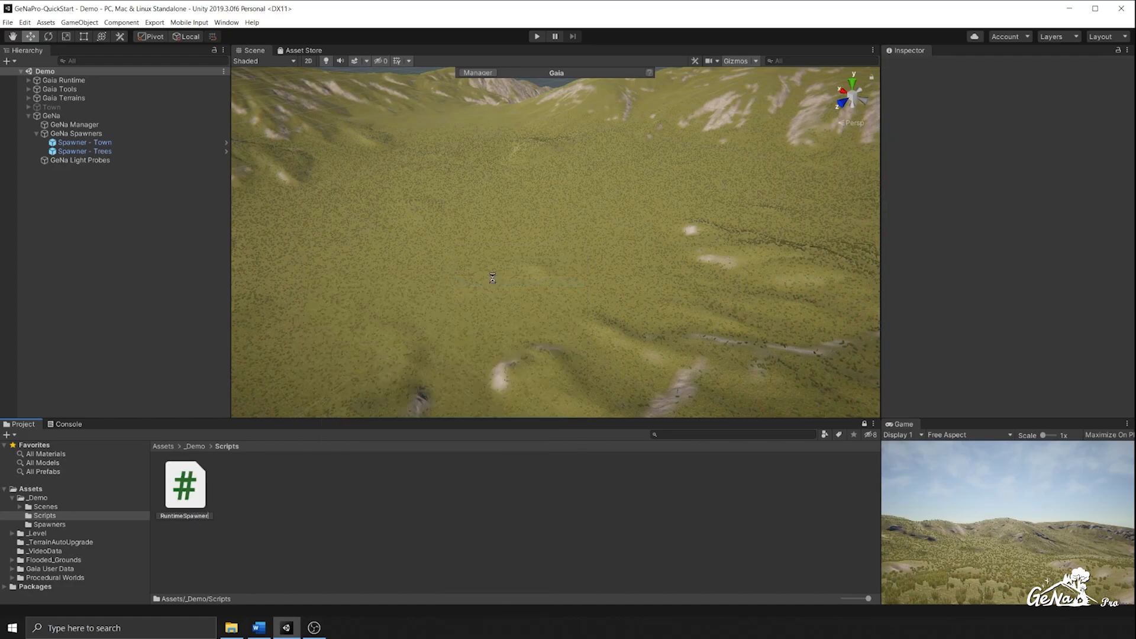
key("Return")
Step: Create a second C# script named RuntimeExecutor in the Scripts folder, beside RuntimeSpawner
right_click(279, 516)
mouse_move(354, 277)
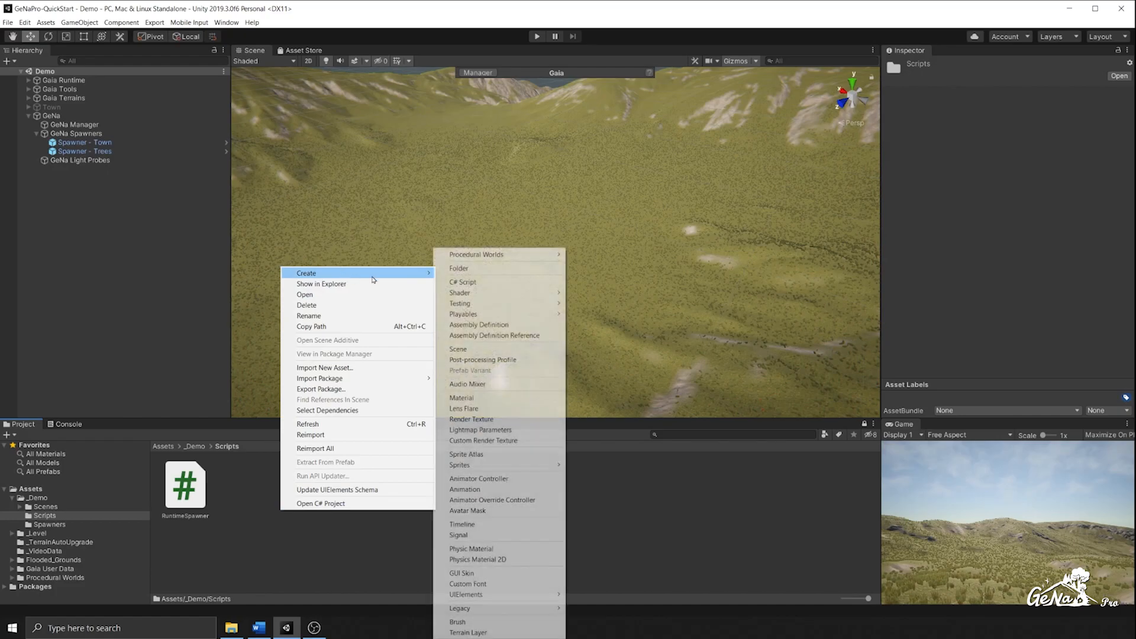
left_click(483, 282)
type("RuntimeExecutor")
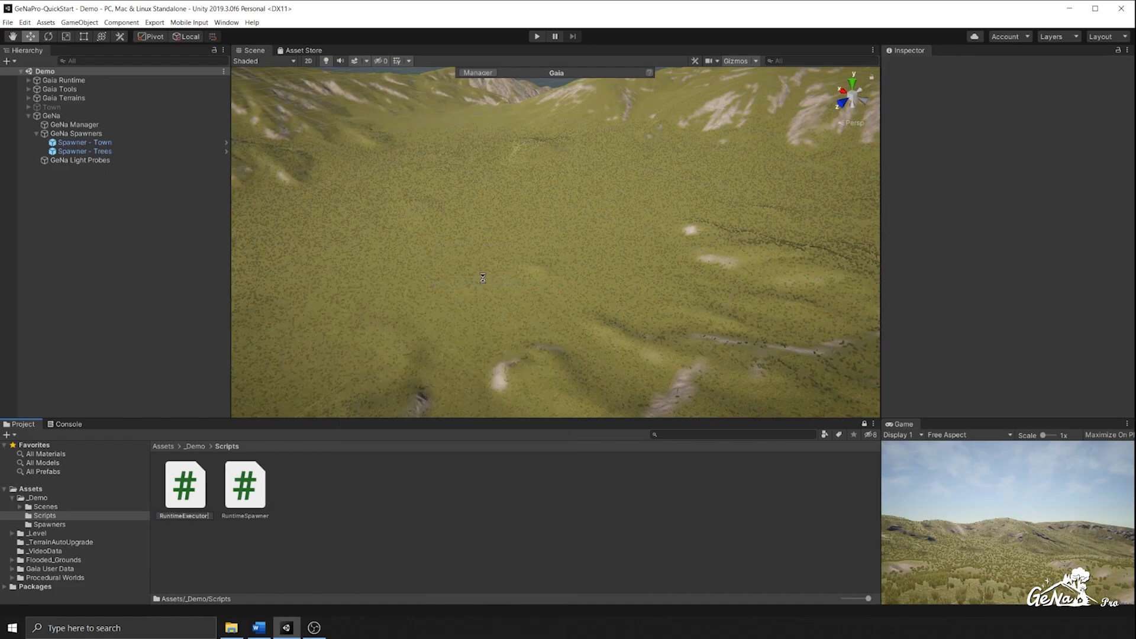
key("Return")
left_click(256, 494)
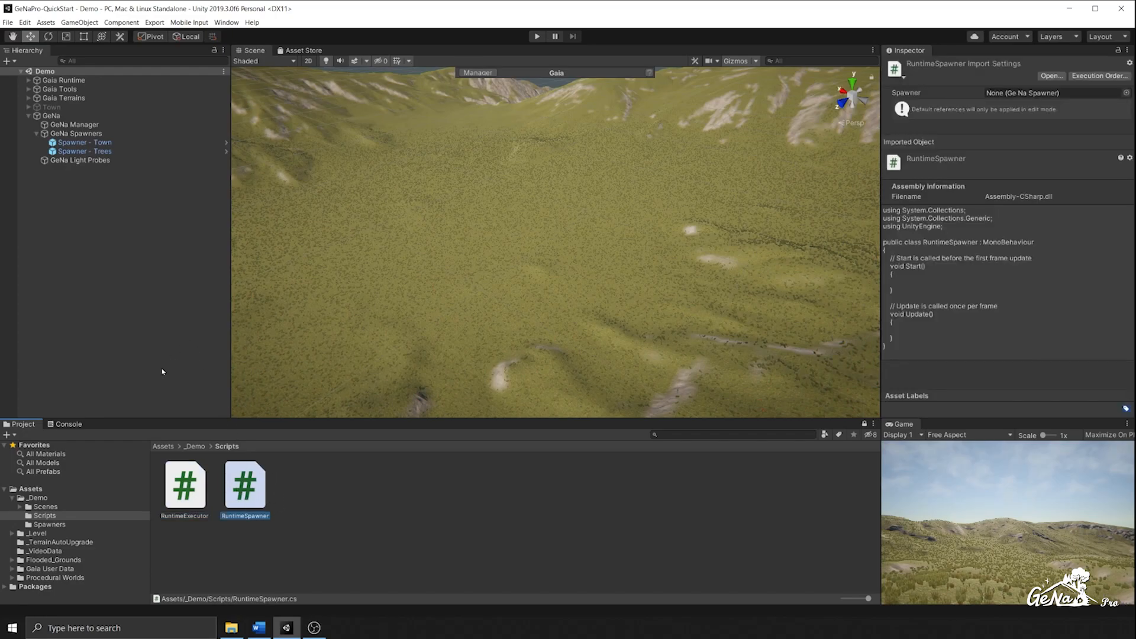
left_click(185, 487)
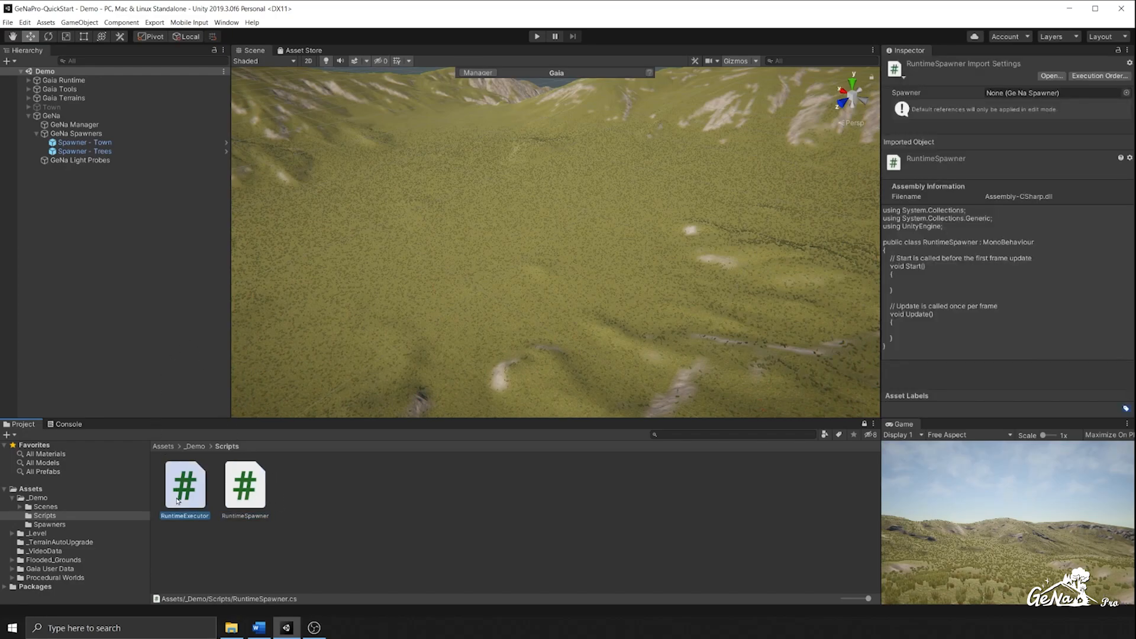
left_click(259, 493)
Step: Add an empty game object named Runtime Spawner at the root of the Demo scene
left_click(104, 219)
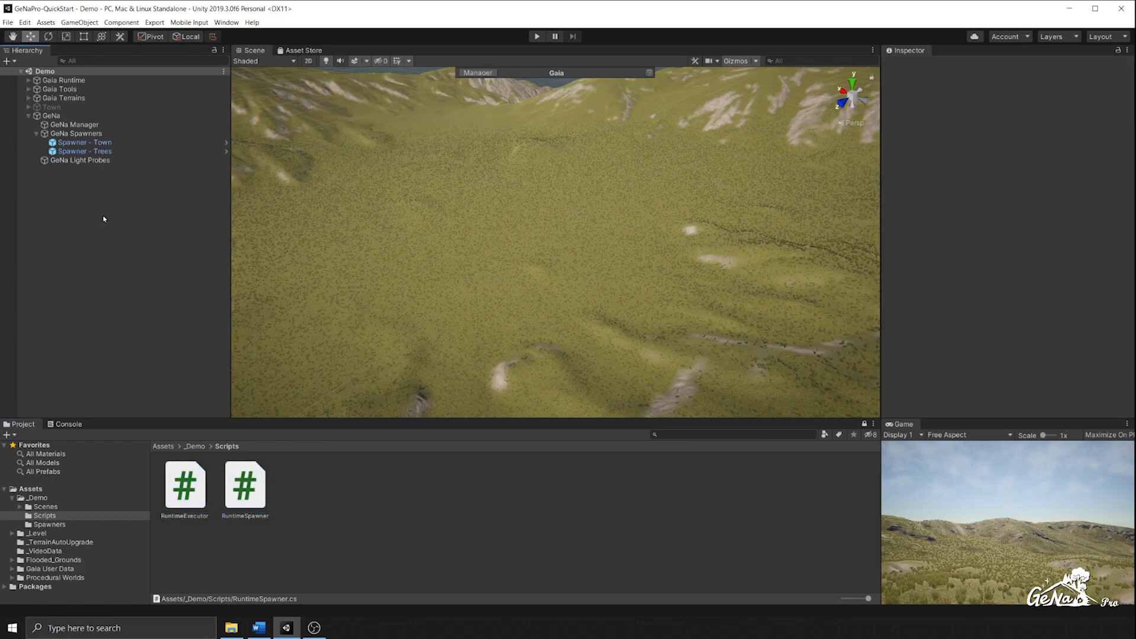
right_click(104, 218)
left_click(129, 295)
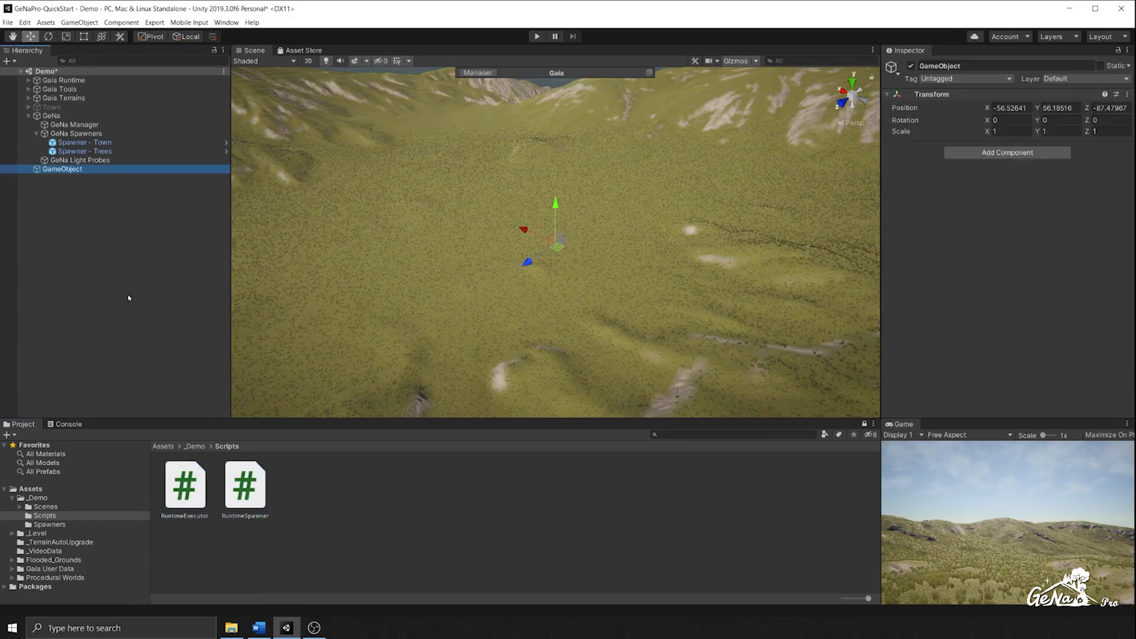
type("Runt")
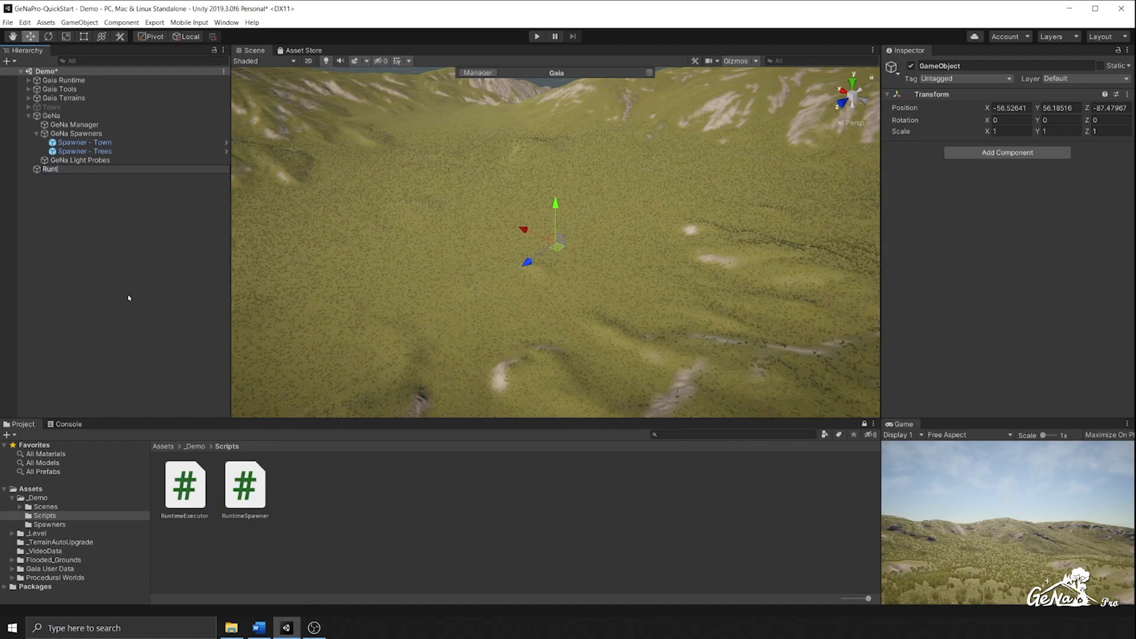
type("ime Spawner")
key("Return")
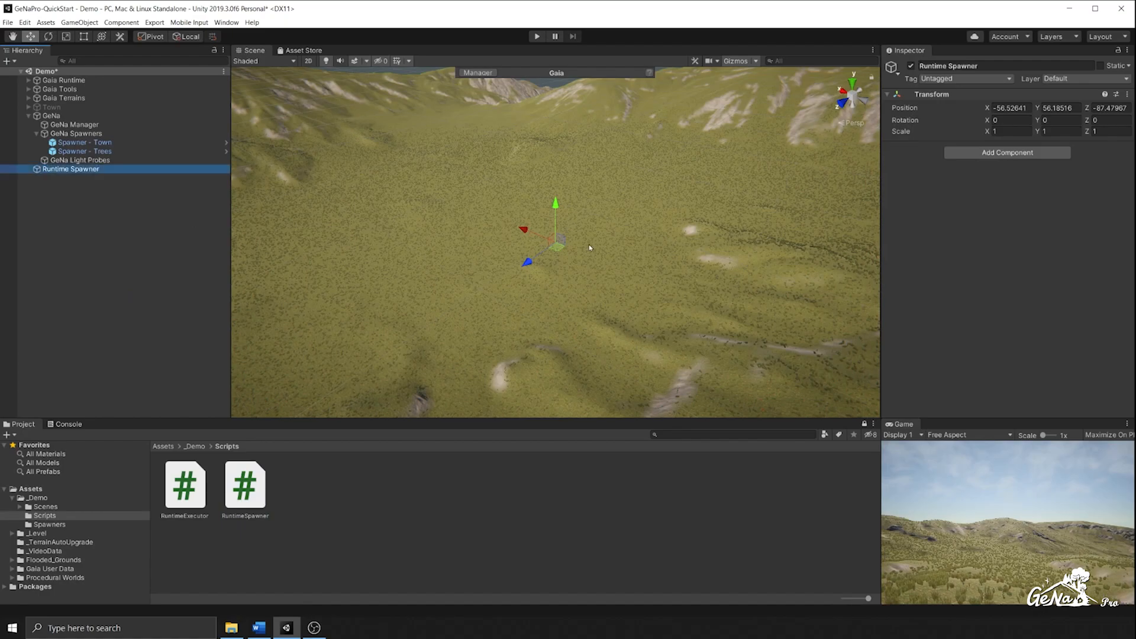
Step: Attach the RuntimeSpawner script to the Runtime Spawner object and open the script in the code editor
left_click_drag(564, 246, 502, 271)
middle_click_drag(523, 253, 564, 229)
left_click_drag(262, 490, 975, 261)
left_click(1025, 161)
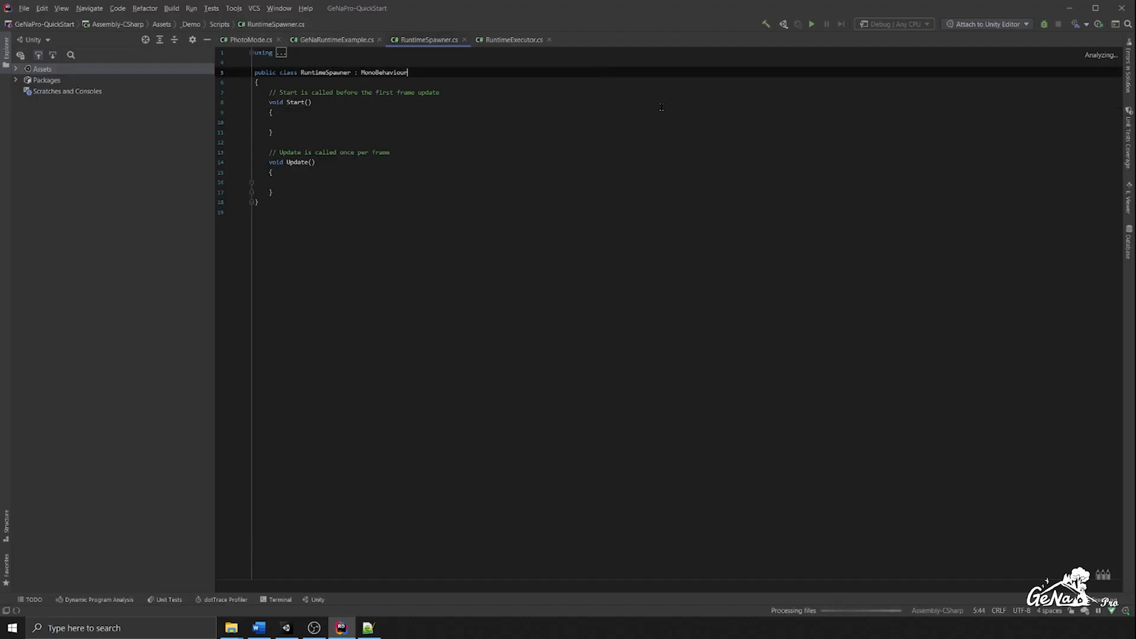
Step: Add the comment "Using GeNa's API to perform spawns at runtime" above the RuntimeSpawner class declaration
scroll(498, 88, "up", 4, "ctrl")
key("Up")
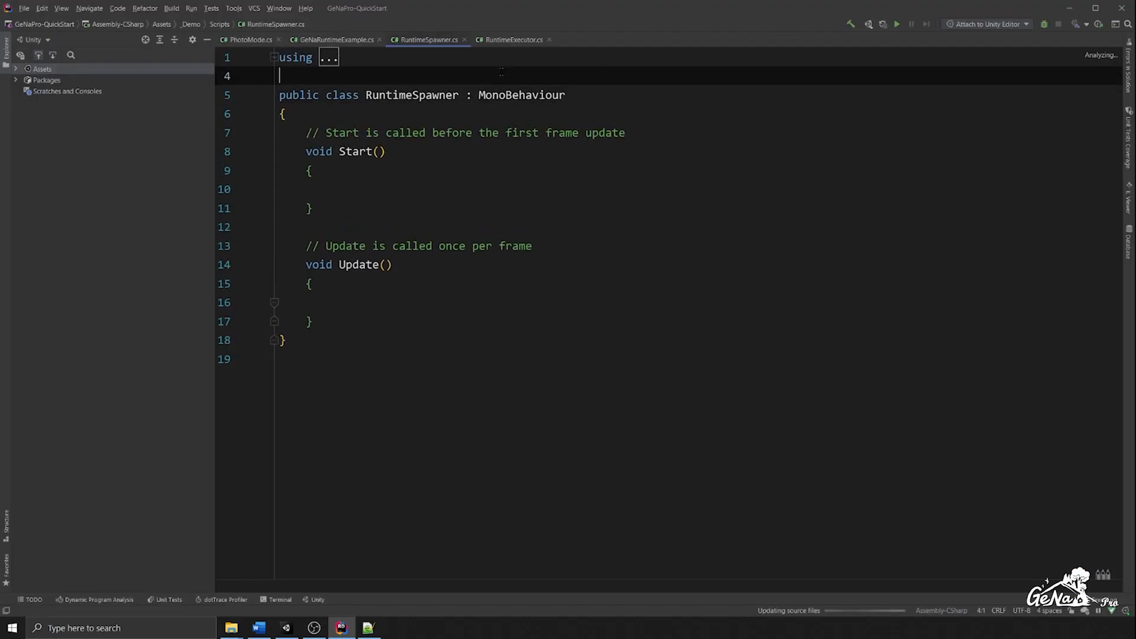
key("Return")
type("// ")
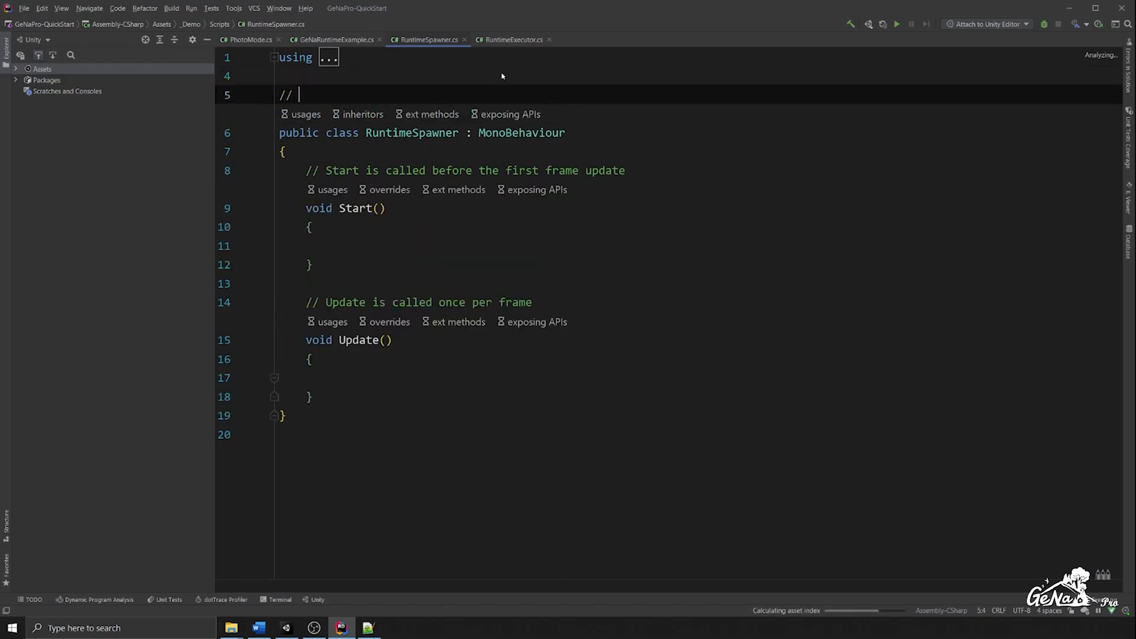
type("Using ")
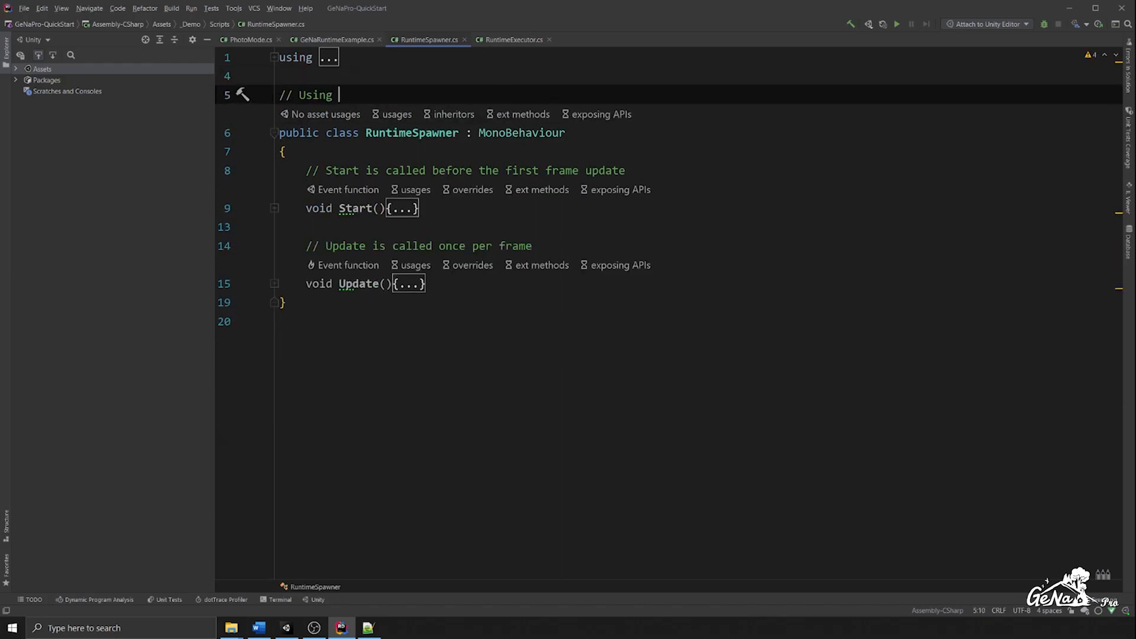
type("GNNa's API to perfor")
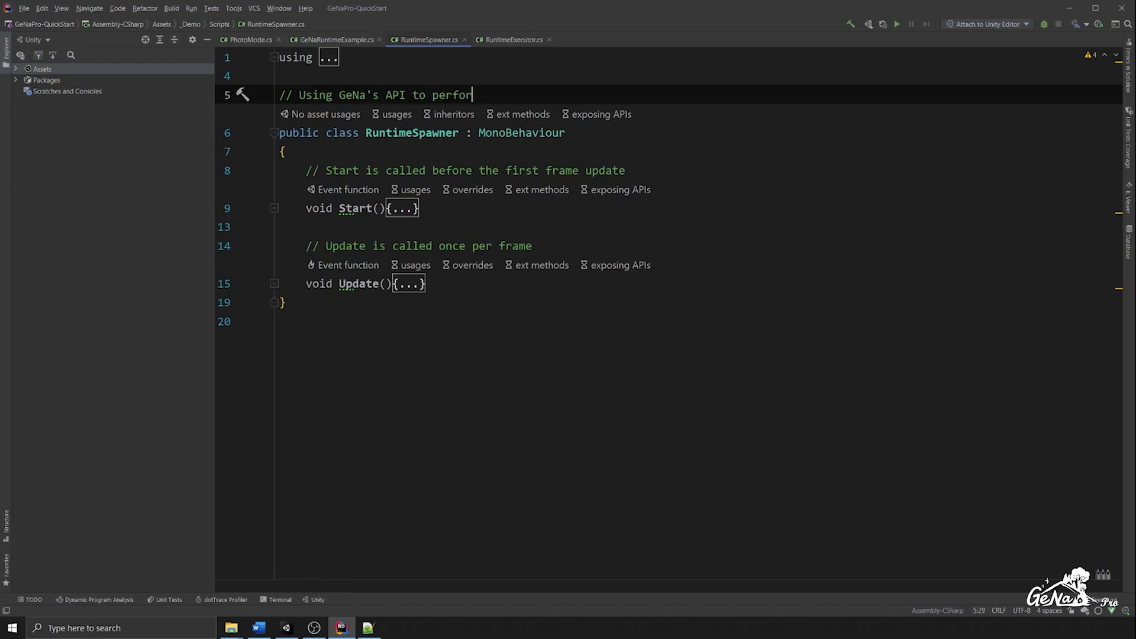
type("m spawns at Run")
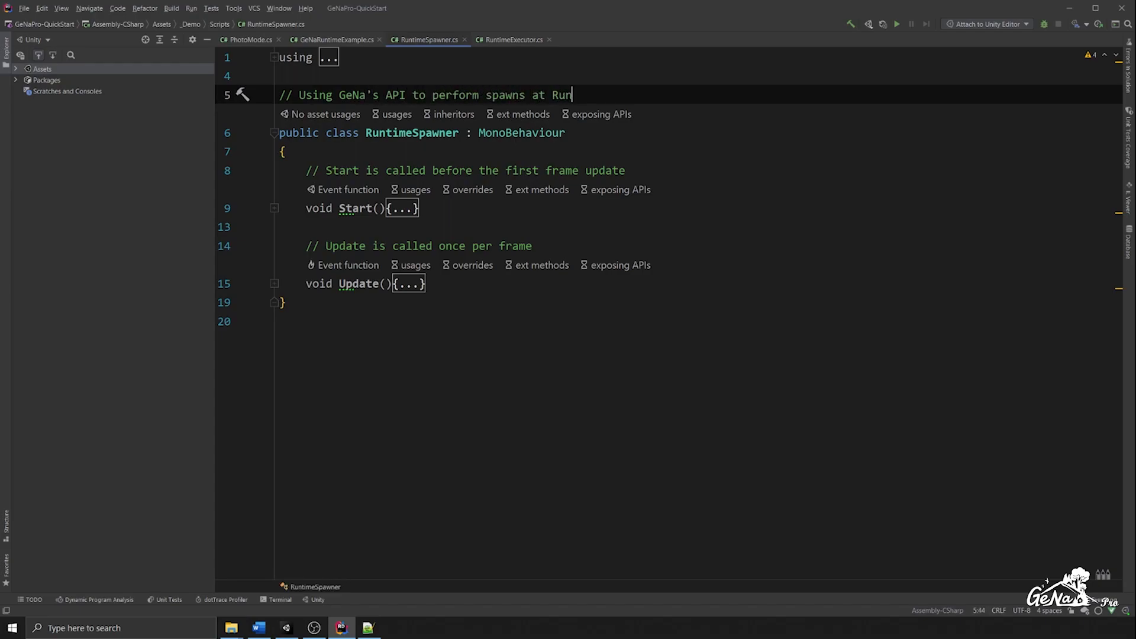
key("BackSpace")
key("BackSpace")
type("runtime")
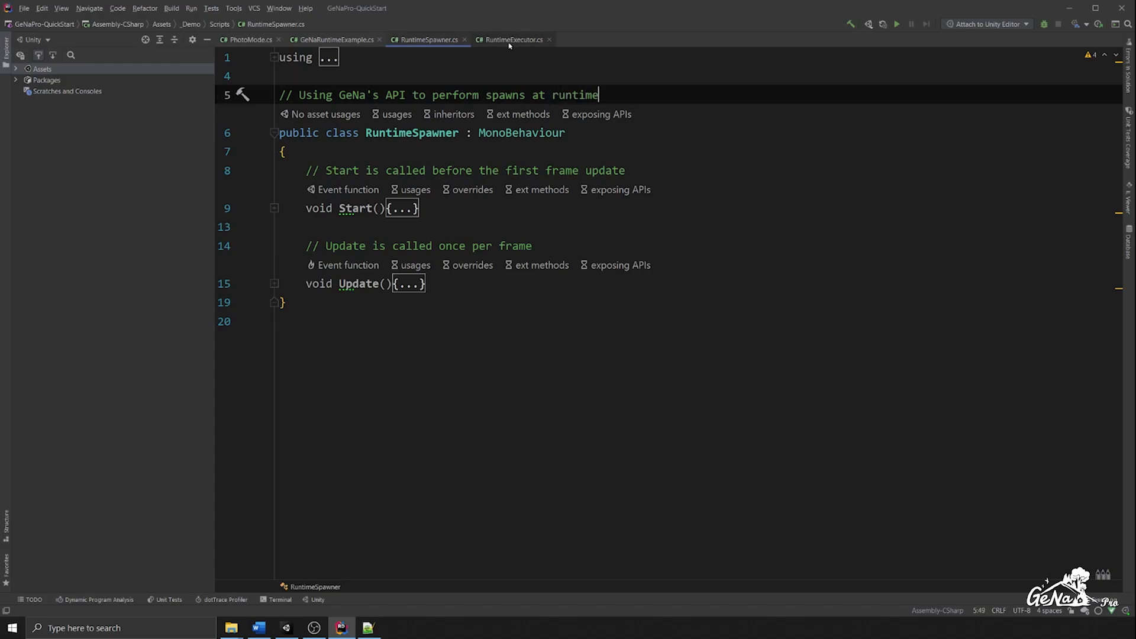
Step: Declare a public GeNaSpawner field named spawner at the start of the RuntimeSpawner class, with the GeNa.Core namespace imported
left_click(556, 157)
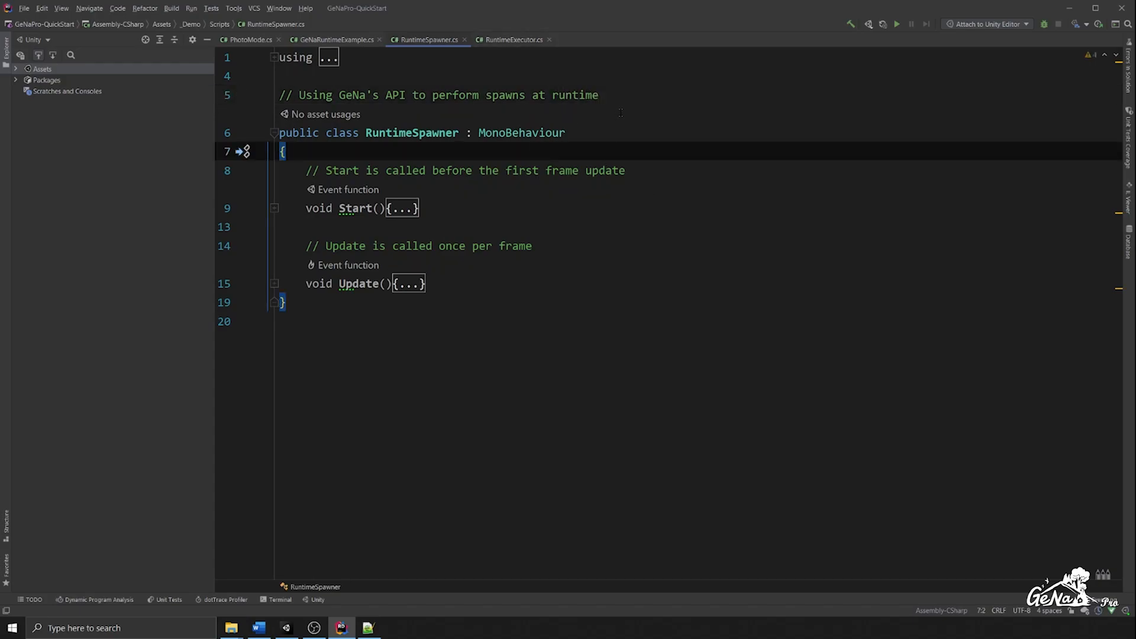
key("Return")
type("p")
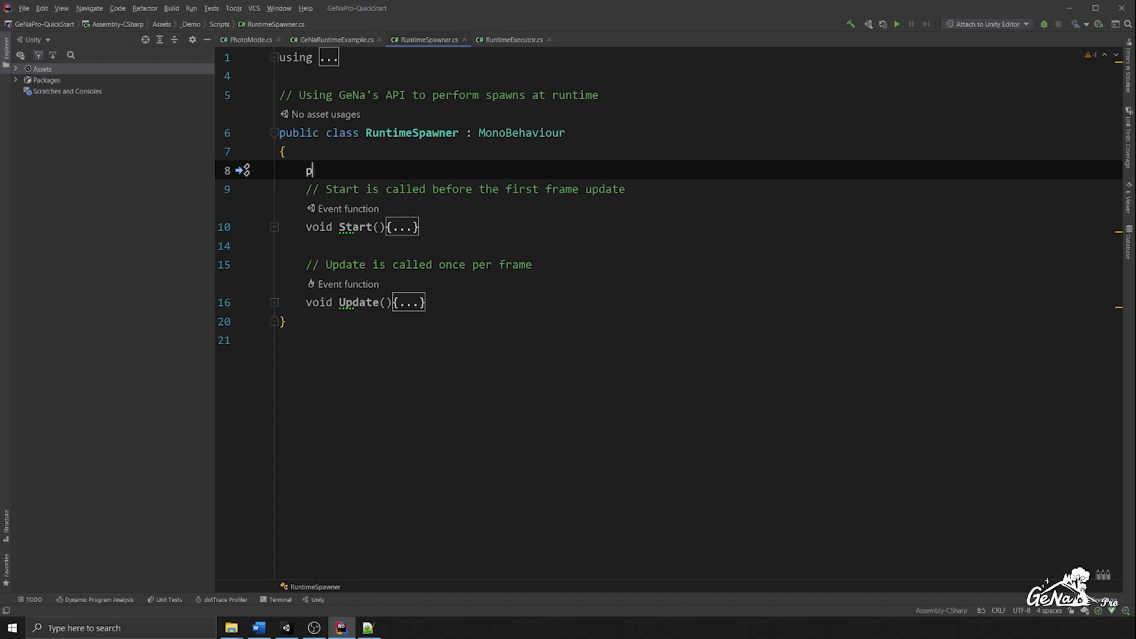
type("ublic GeNaSpaw")
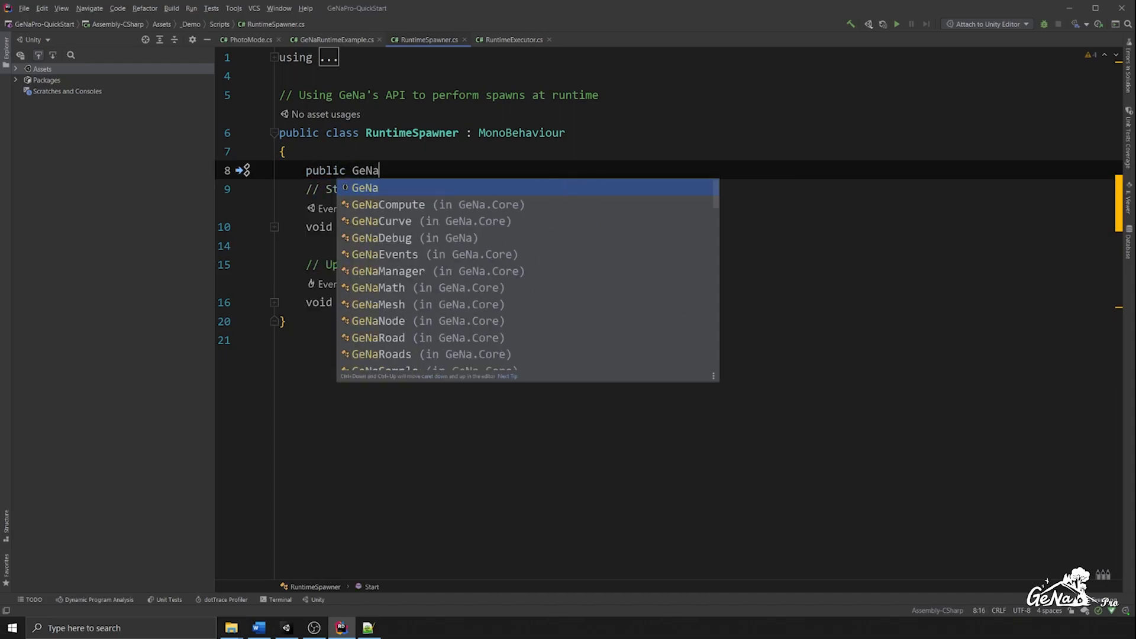
key("Return")
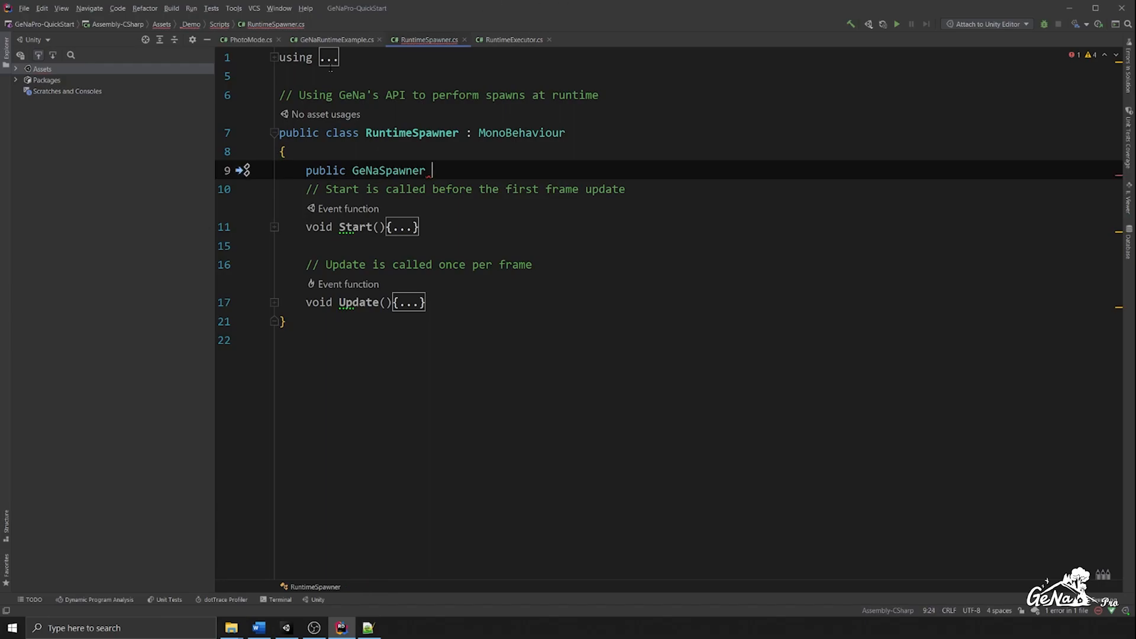
left_click(329, 58)
left_click_drag(386, 95, 275, 97)
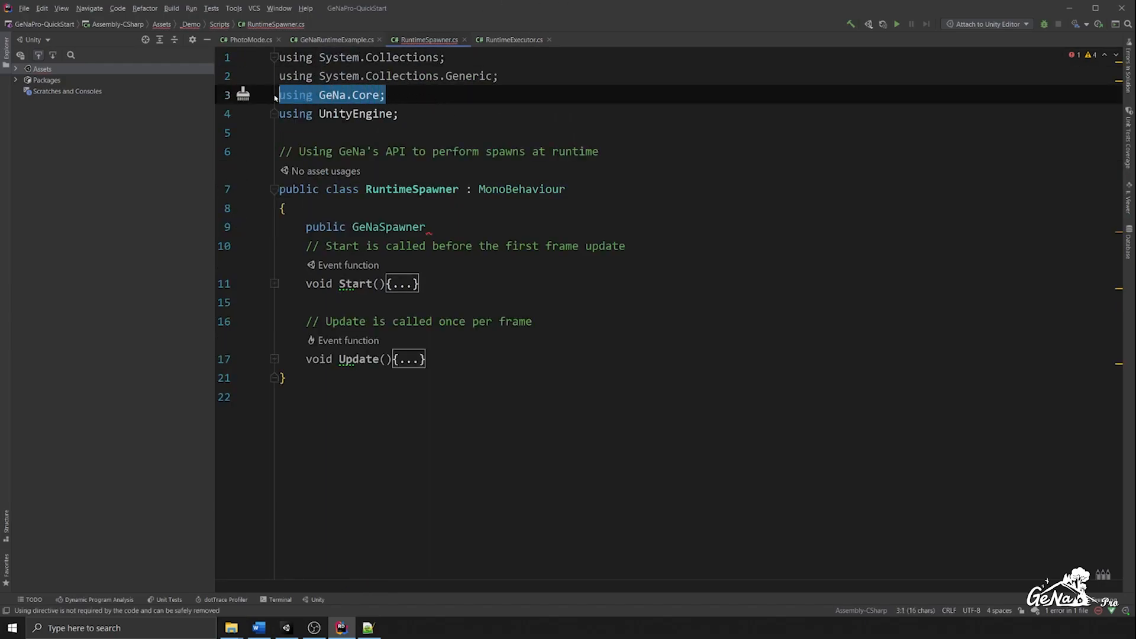
left_click_drag(386, 94, 282, 105)
left_click(521, 219)
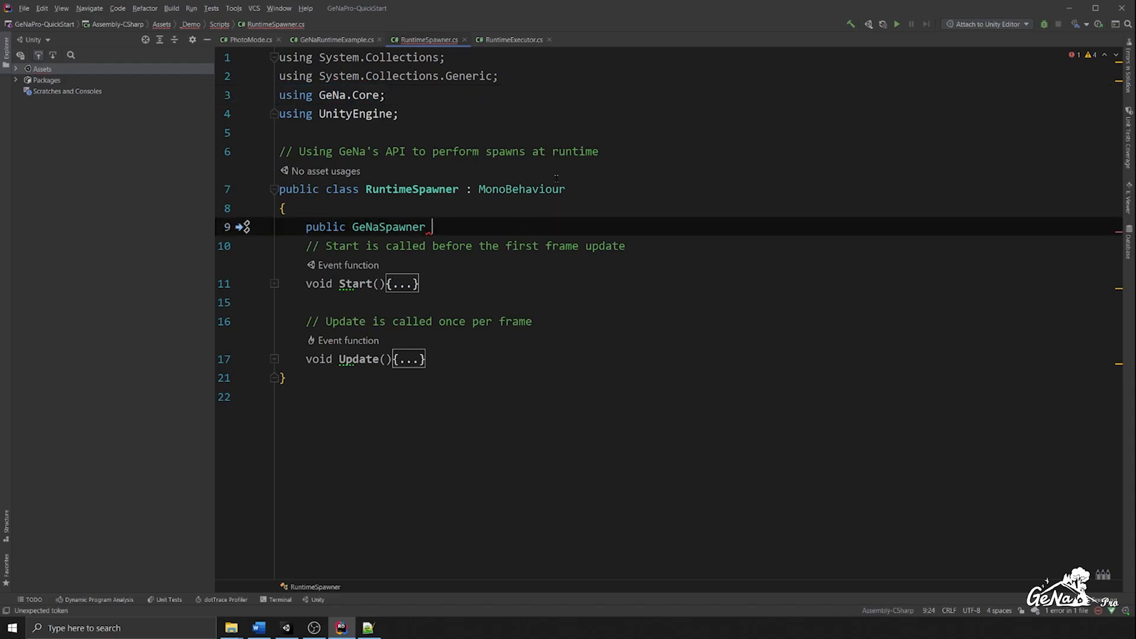
type("spawner;")
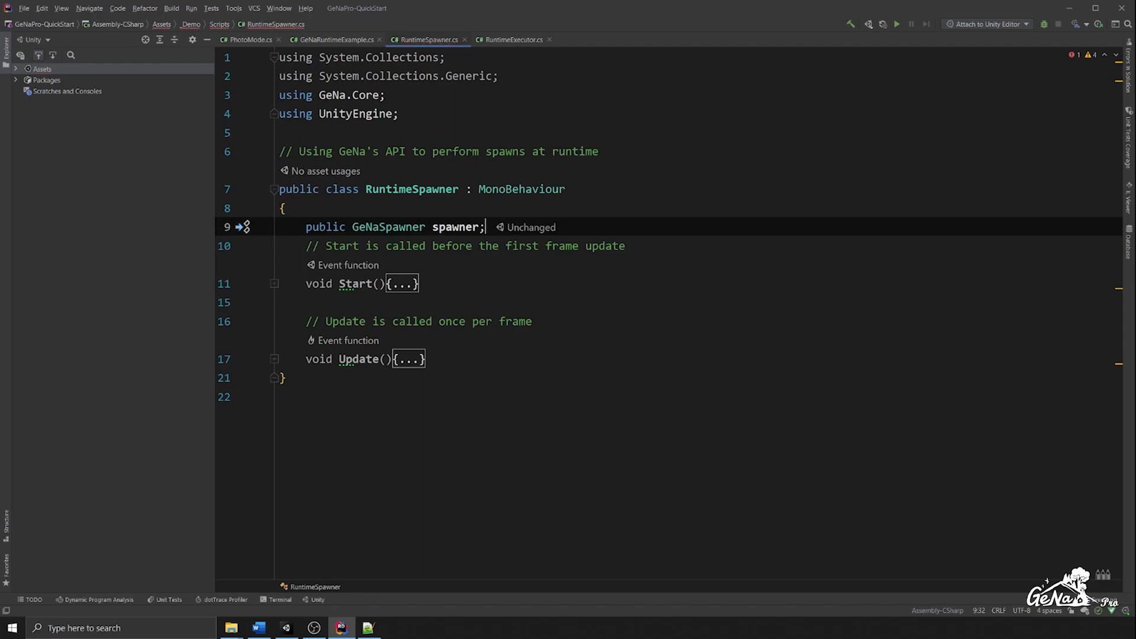
Step: Declare a public float radius of 5f and a public int spawnAmount of 5 below the spawner field
key("Return")
type("pub")
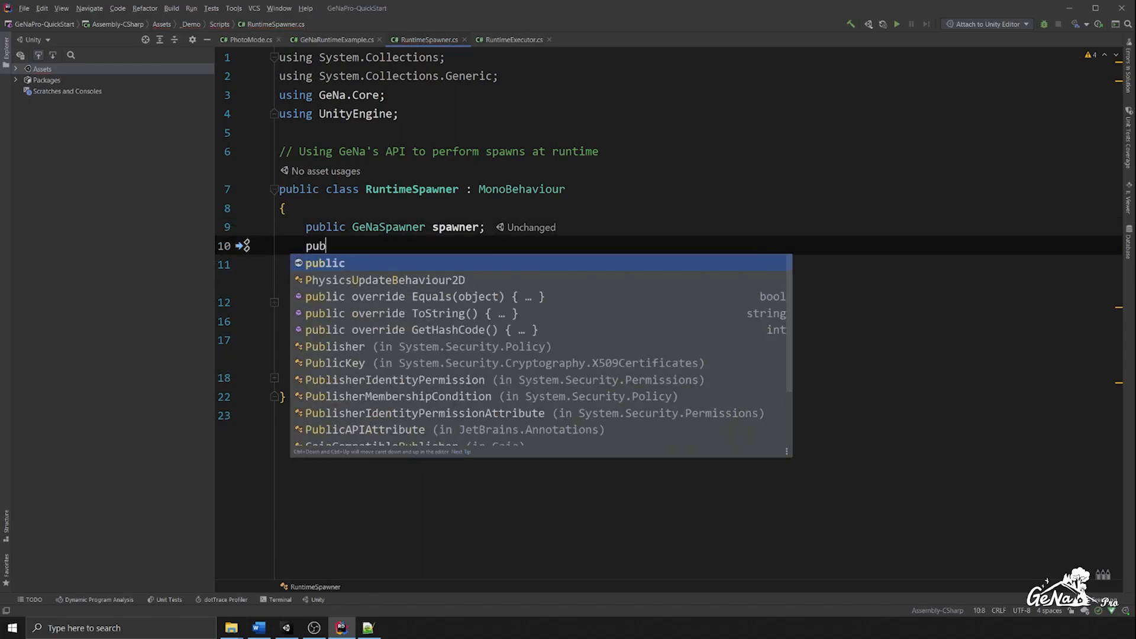
type("lic float radius = 5f;")
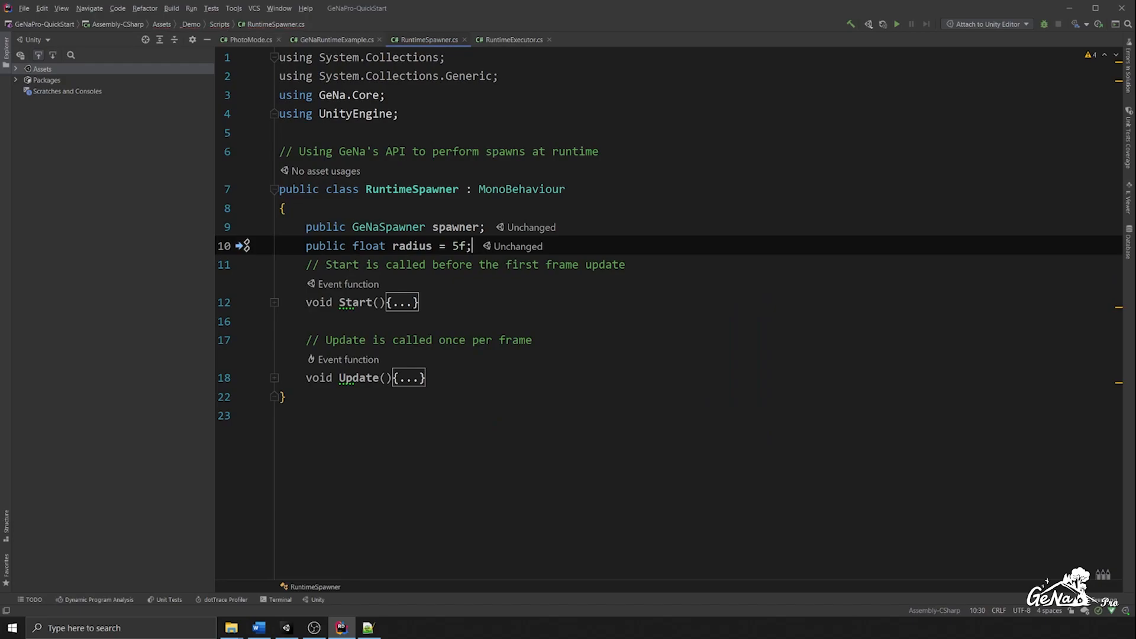
key("Return")
type("public int spa")
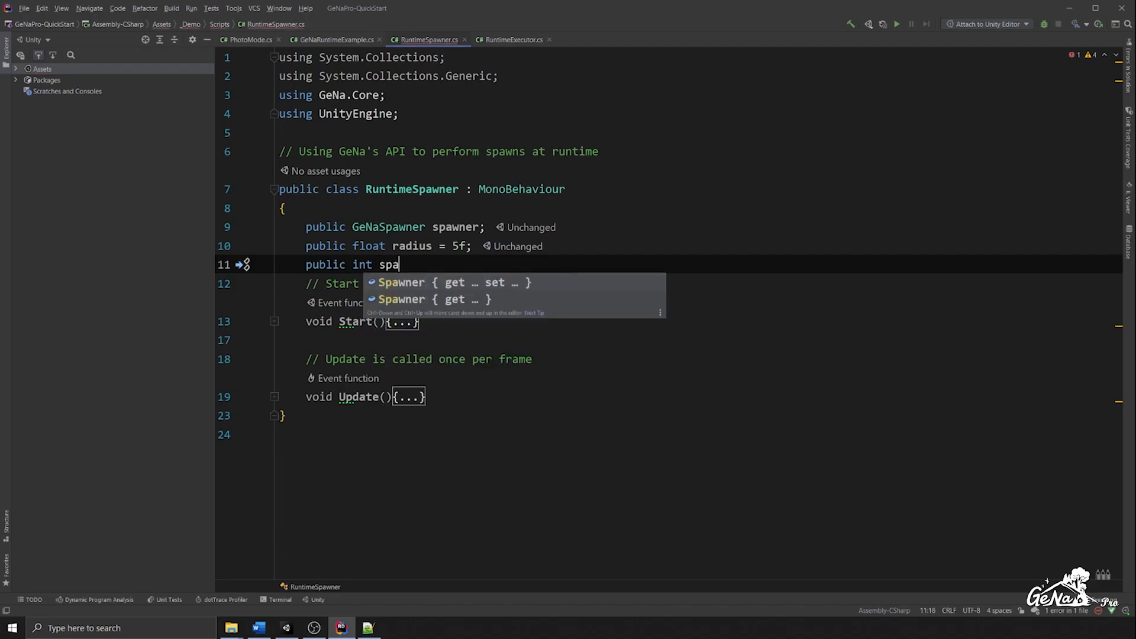
type("wnAmount = 5;")
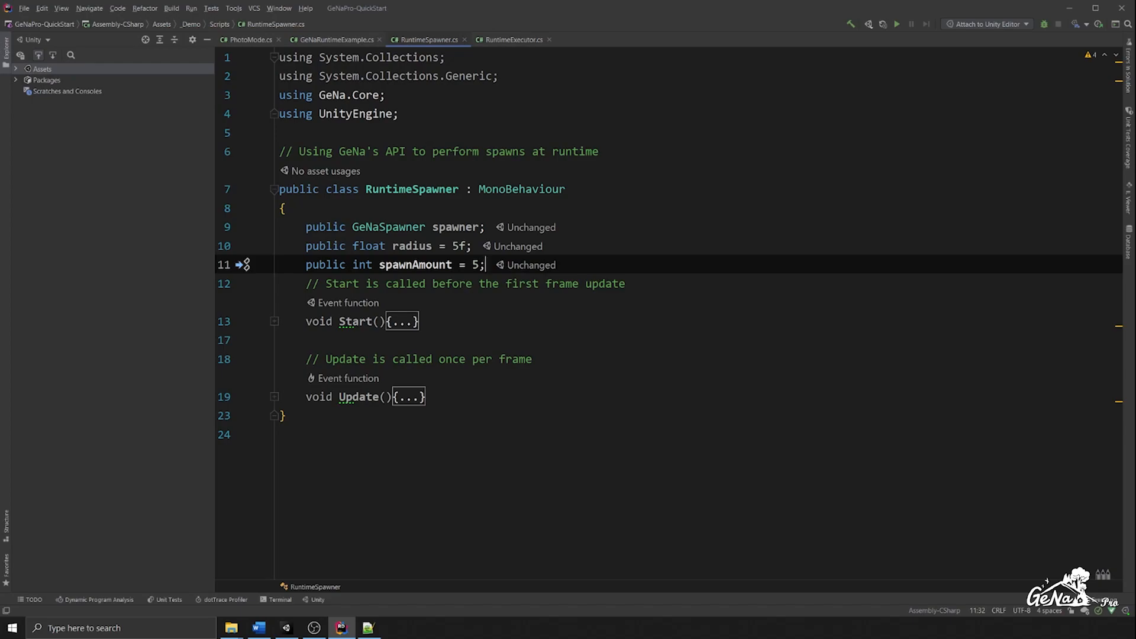
Step: Declare a public Color field named gizmosColor set to Color.red below spawnAmount
key("Return")
type("public ")
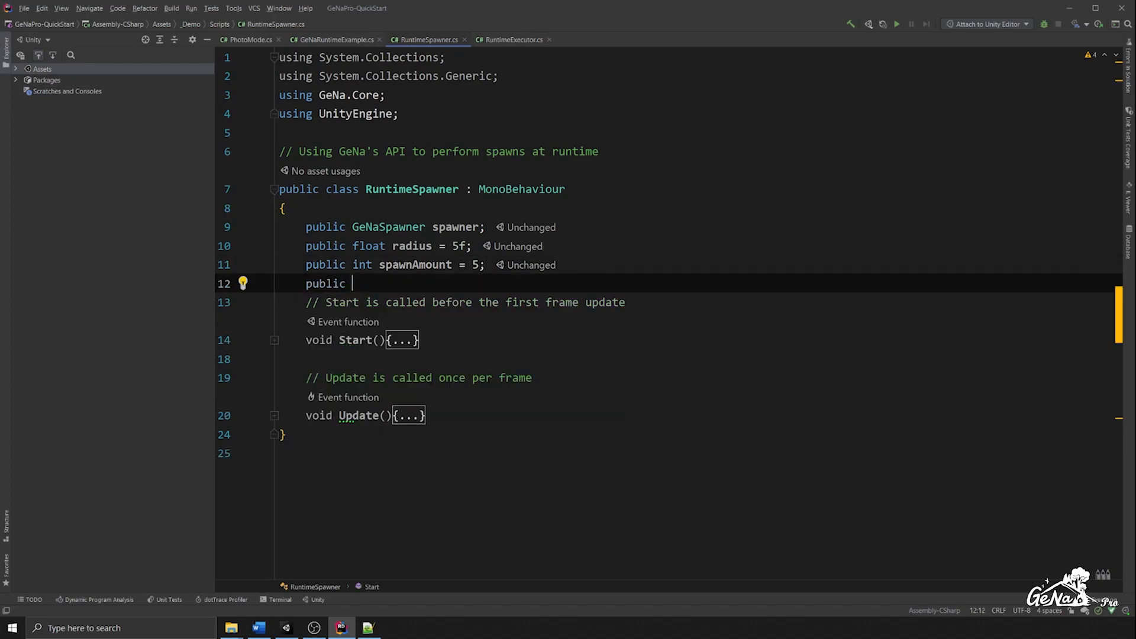
type("Color ")
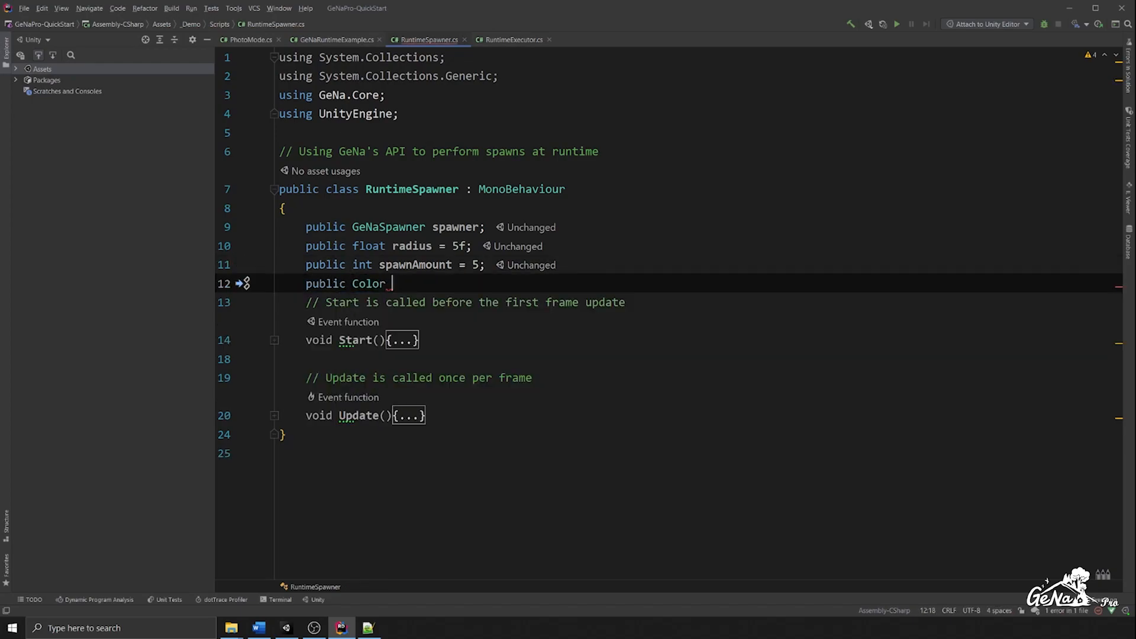
type("gizmosColor = ")
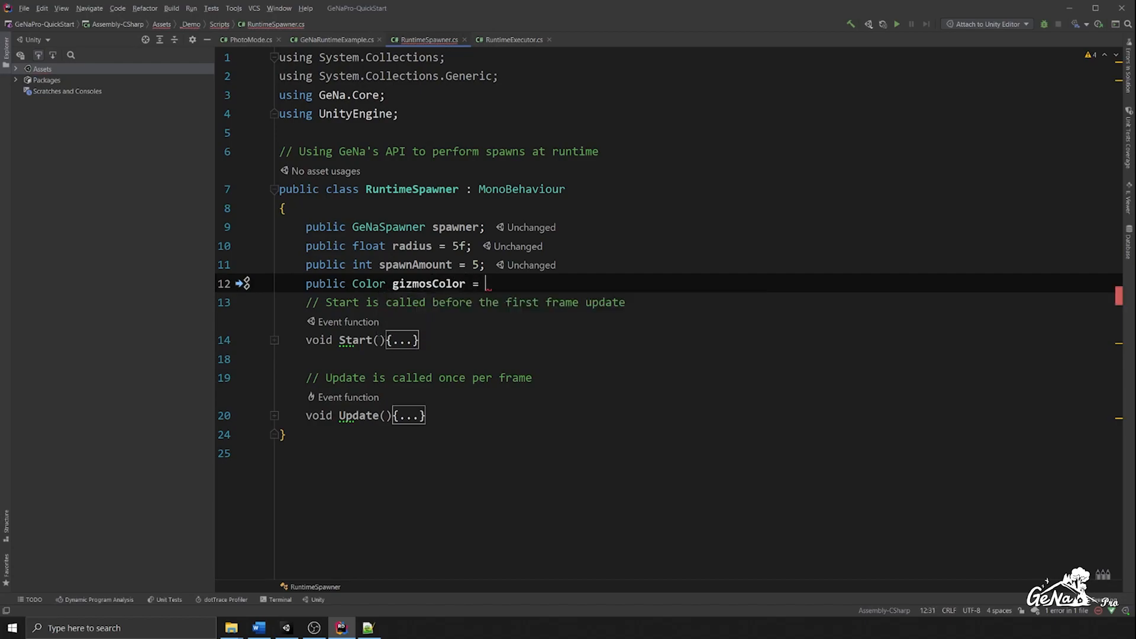
type("Color.red;")
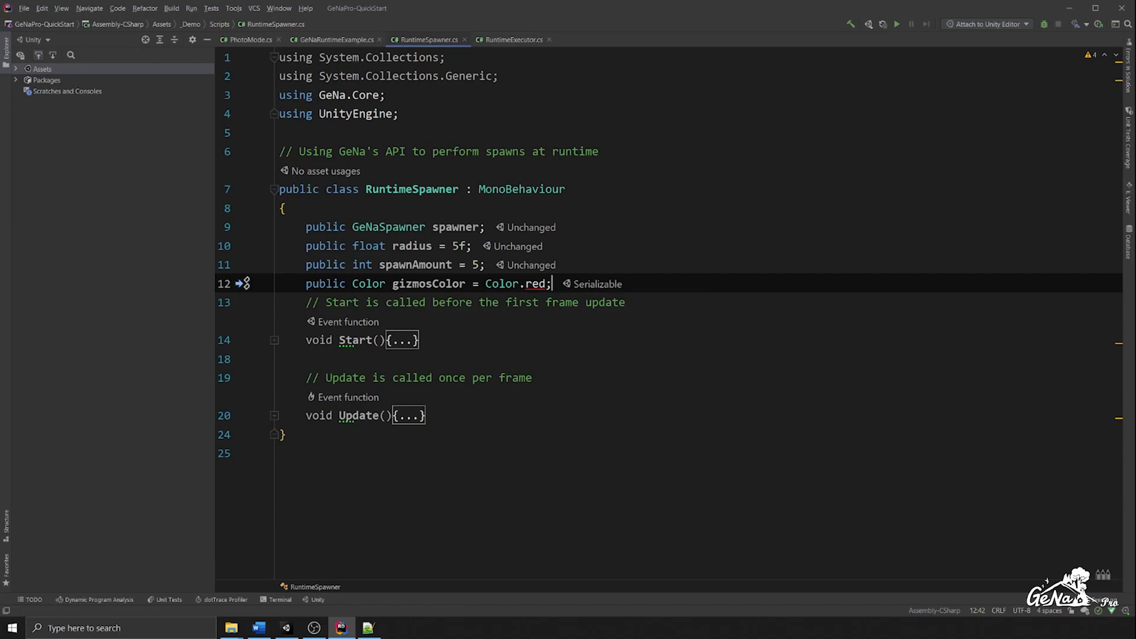
Step: Add an OnDrawGizmos method below the fields that assigns gizmosColor to Gizmos.color
key("Return")
type("void OnDra")
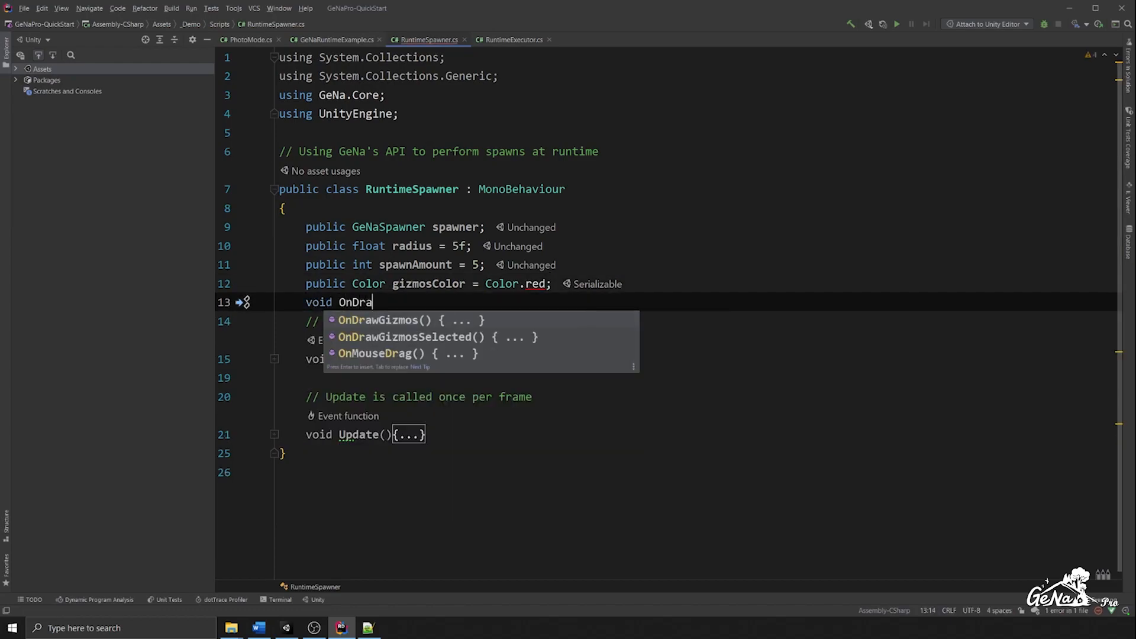
key("Return")
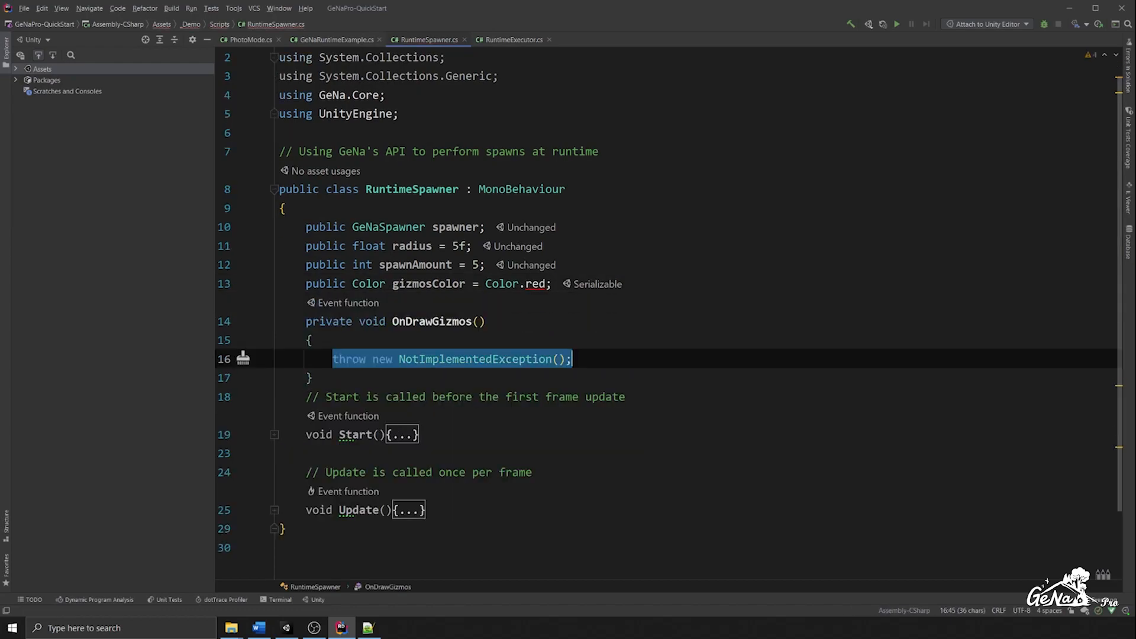
type("Gizmos.col")
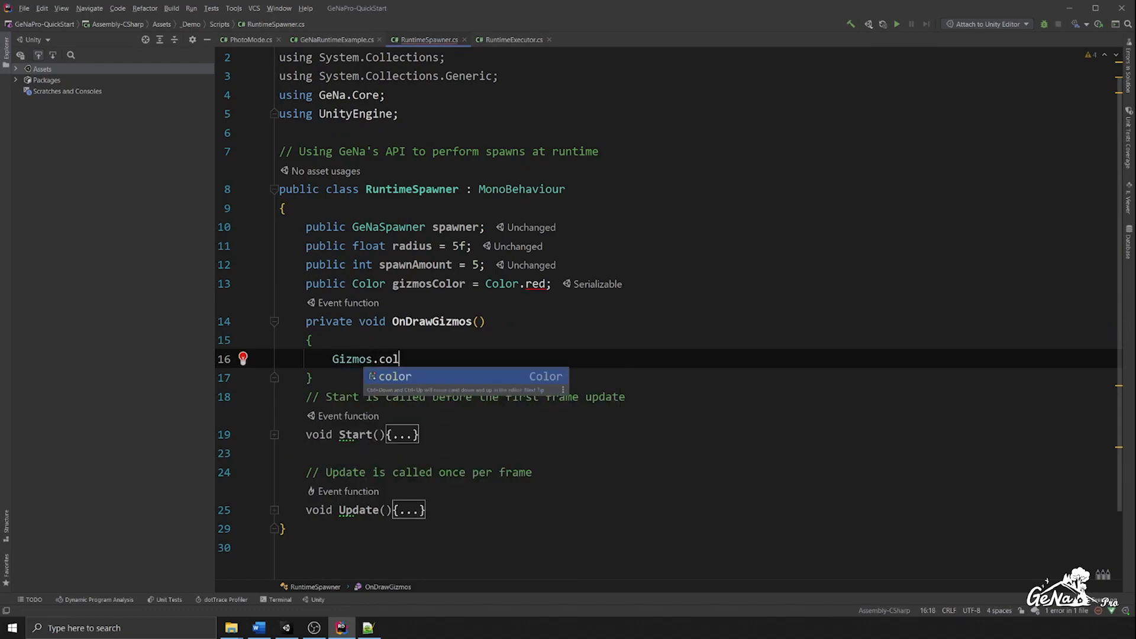
type("or = gi")
key("Return")
type(";")
Step: Draw a wire sphere in OnDrawGizmos with Gizmos.DrawWireSphere, using transform.position as the center and radius as its radius
key("Return")
type("Gizmos.DrawWireSp")
key("Return")
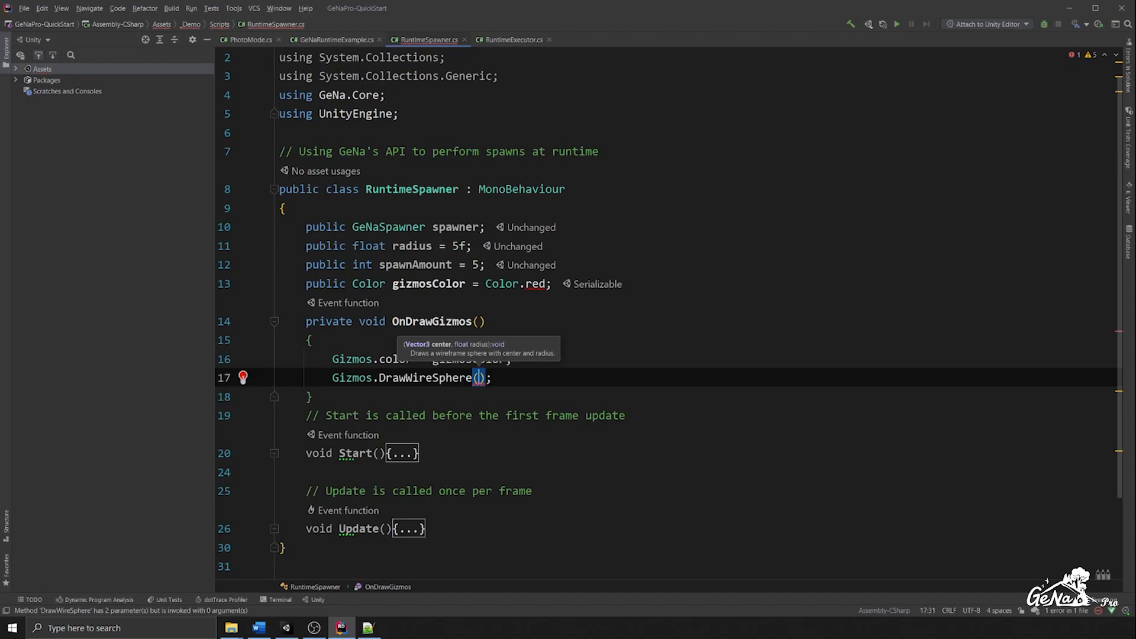
type("transform.po")
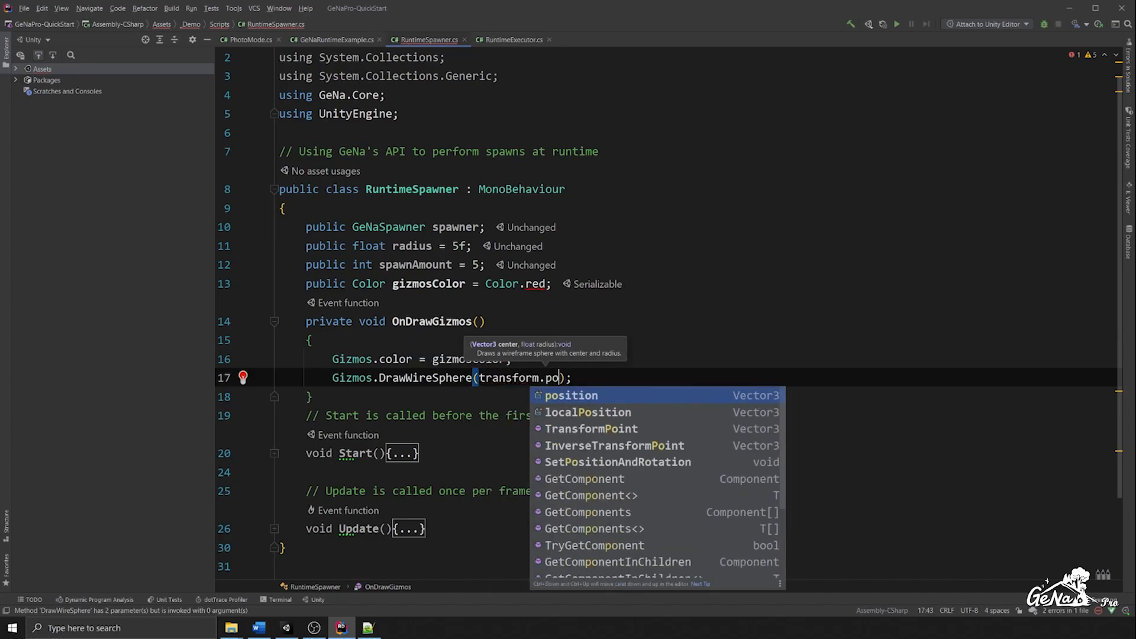
key("Return")
type(", ra")
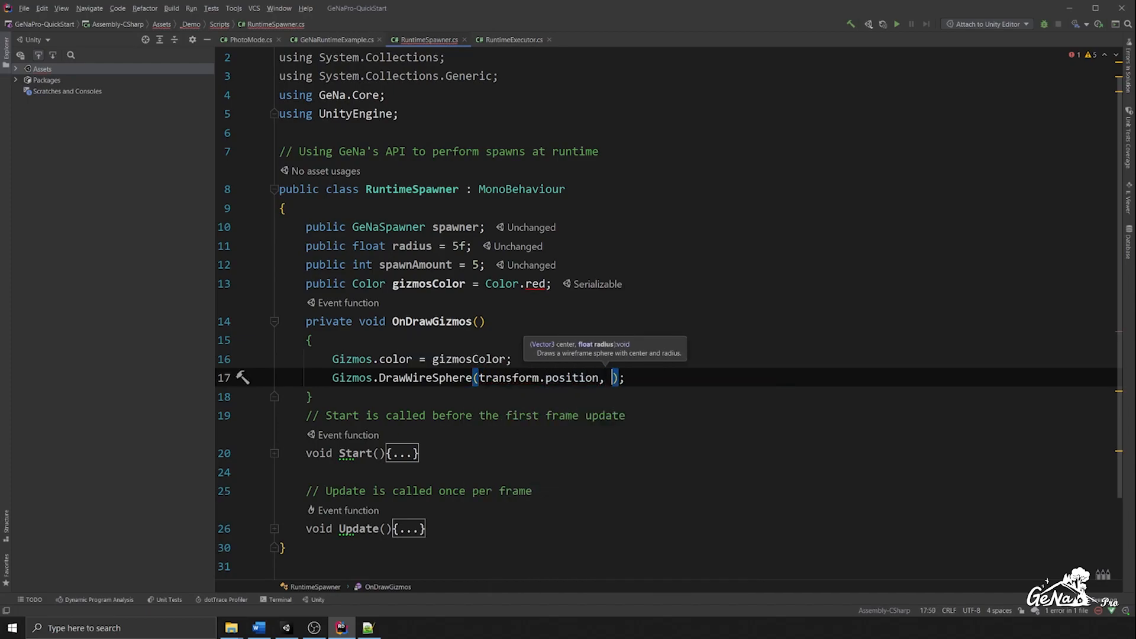
type("dius")
key("Return")
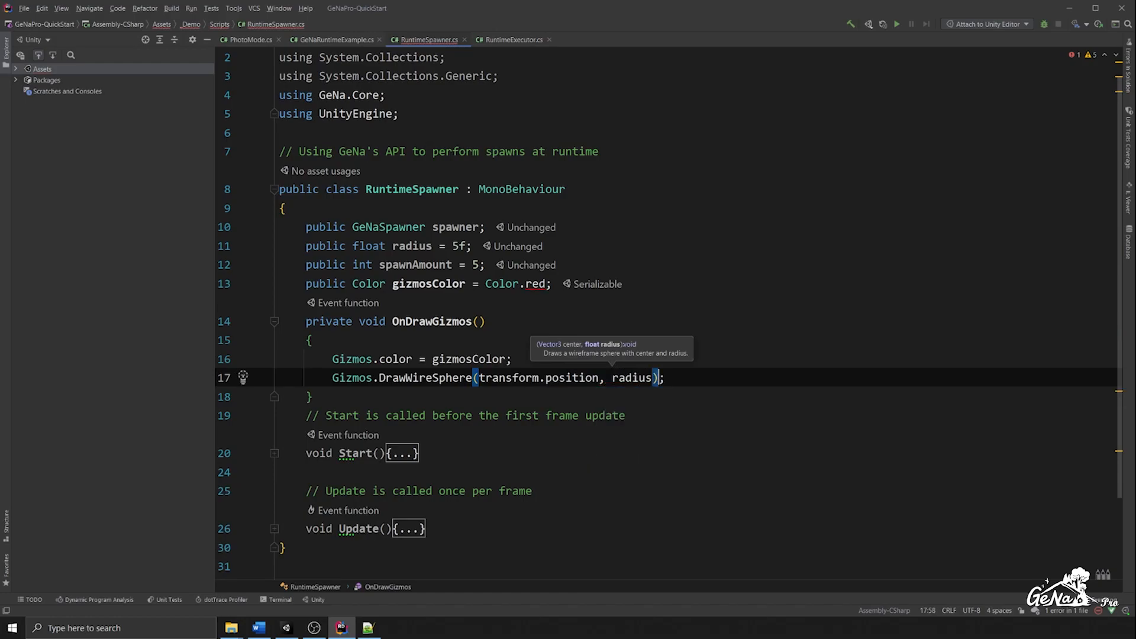
key("End")
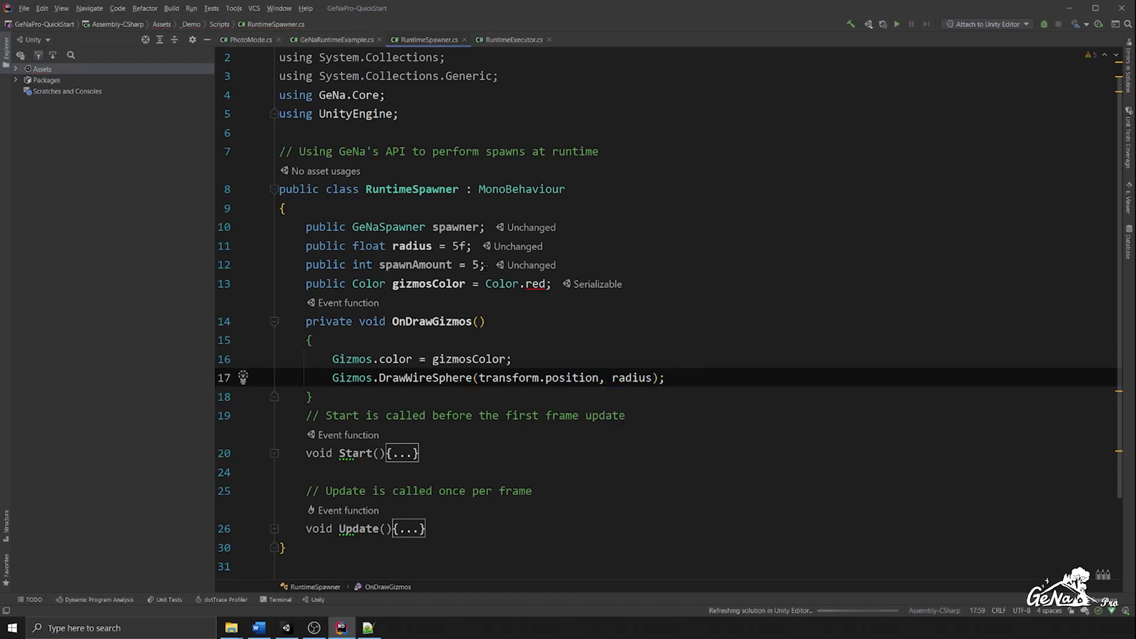
Step: Switch to Unity, set the Runtime Spawner's radius to 9.11 and change its gizmos color to a slightly orange red
left_click(1069, 9)
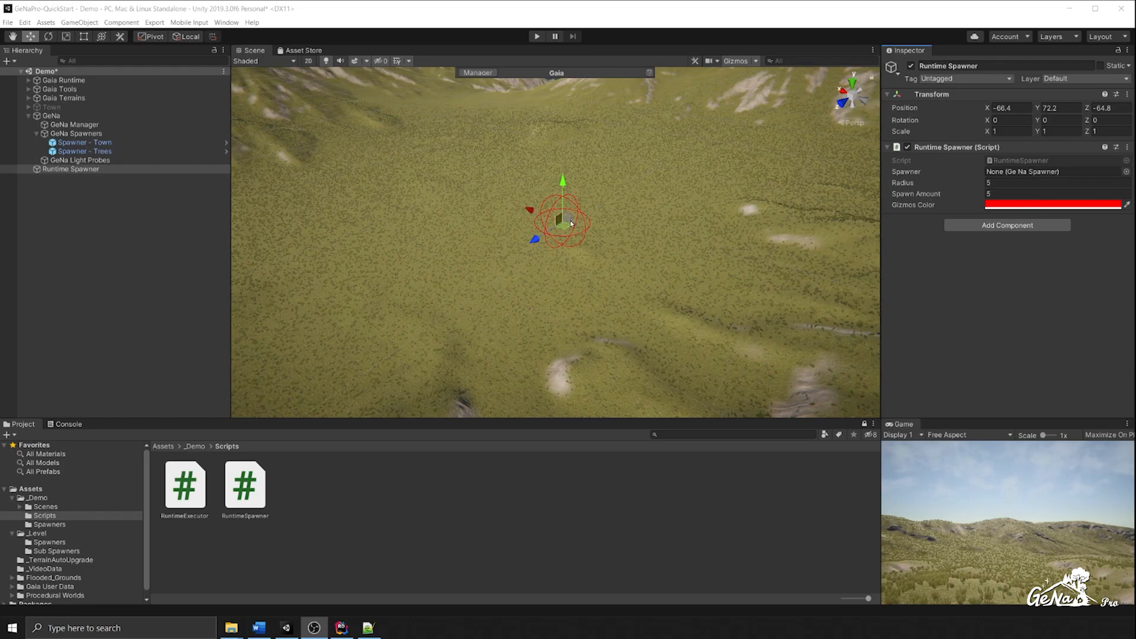
scroll(579, 211, "up", 5)
middle_click_drag(579, 211, 558, 258)
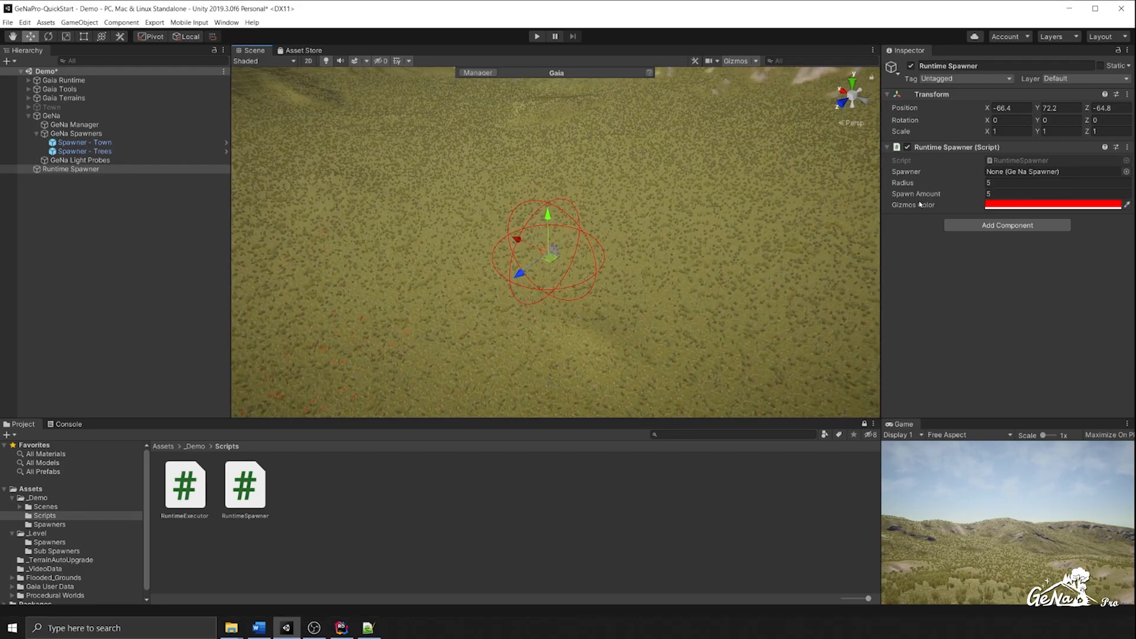
left_click_drag(920, 186, 1000, 197)
left_click(1014, 206)
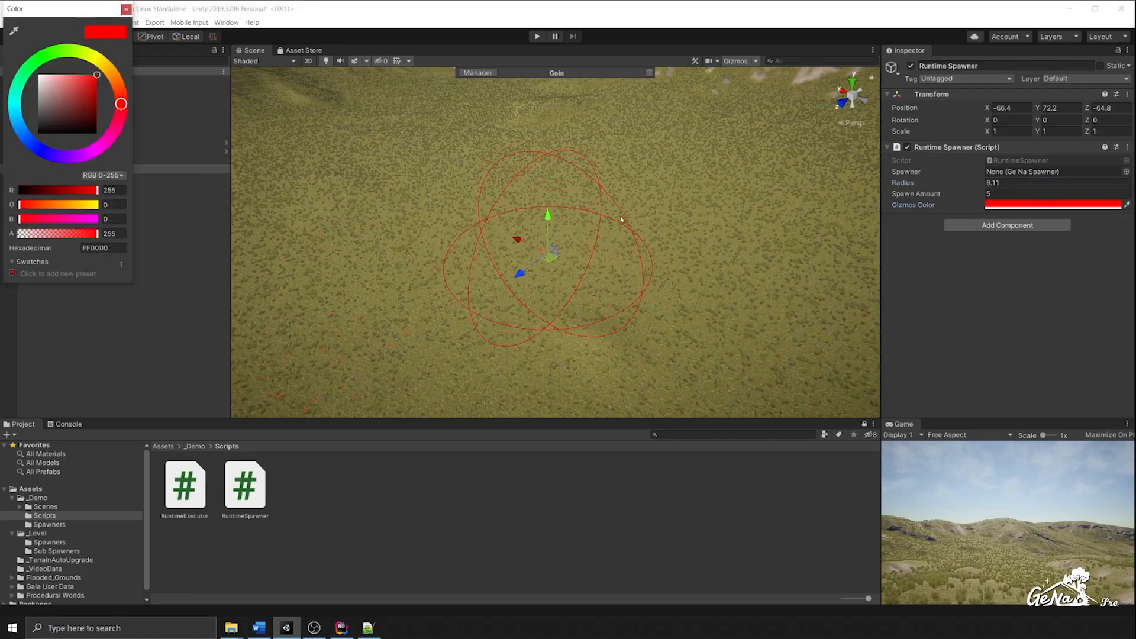
left_click_drag(64, 59, 120, 99)
left_click(126, 8)
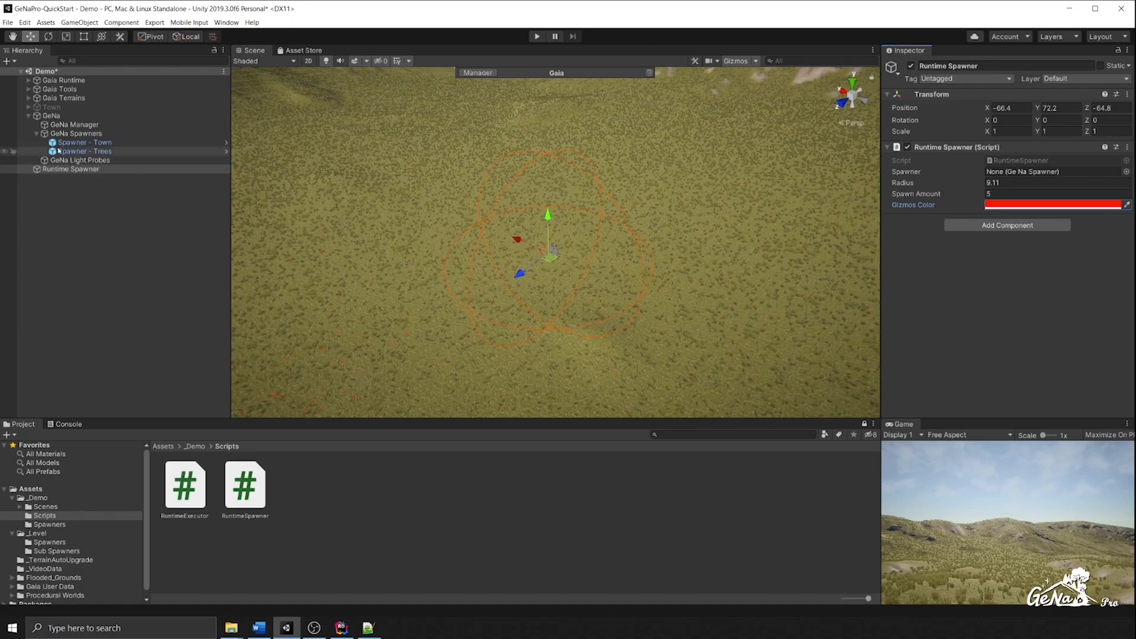
Step: Assign the Spawner - Town prefab from the _Demo Spawners folder as the Runtime Spawner script's spawner
left_click(50, 524)
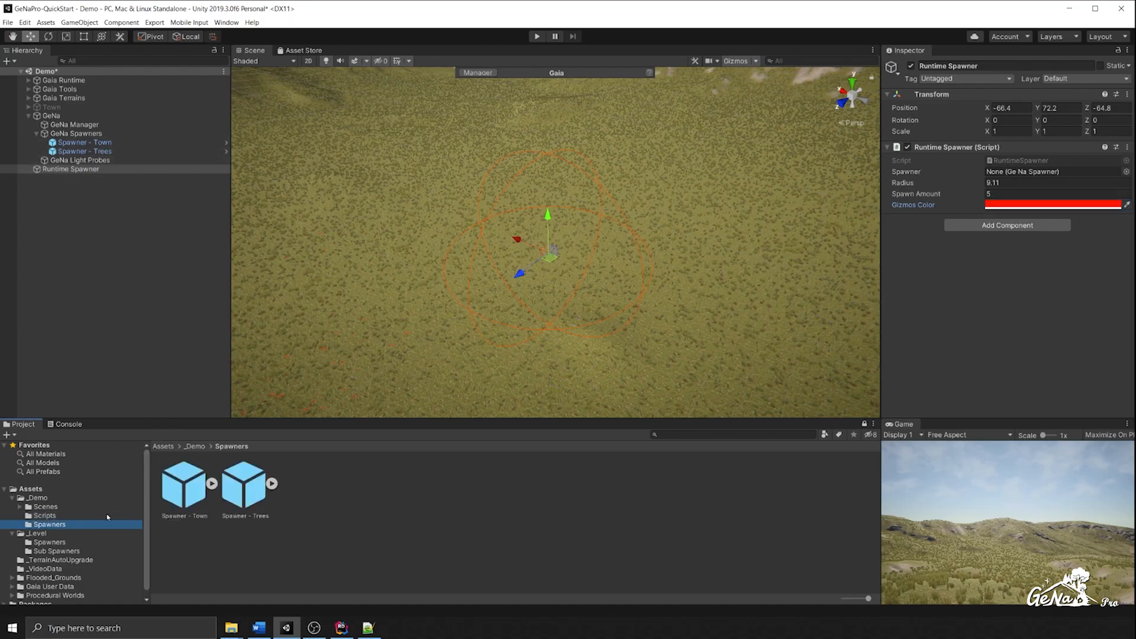
left_click_drag(179, 487, 1038, 179)
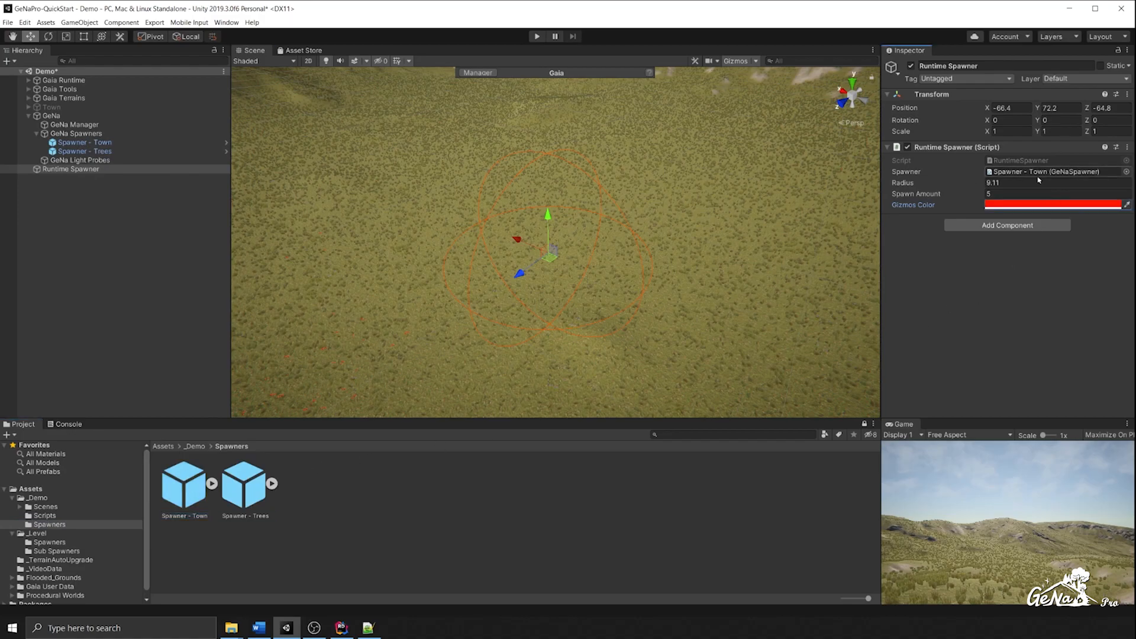
left_click(1037, 176)
Step: Reopen the RuntimeSpawner script in the code editor and add an empty public void PerformSpawn() method after OnDrawGizmos
double_click(1029, 161)
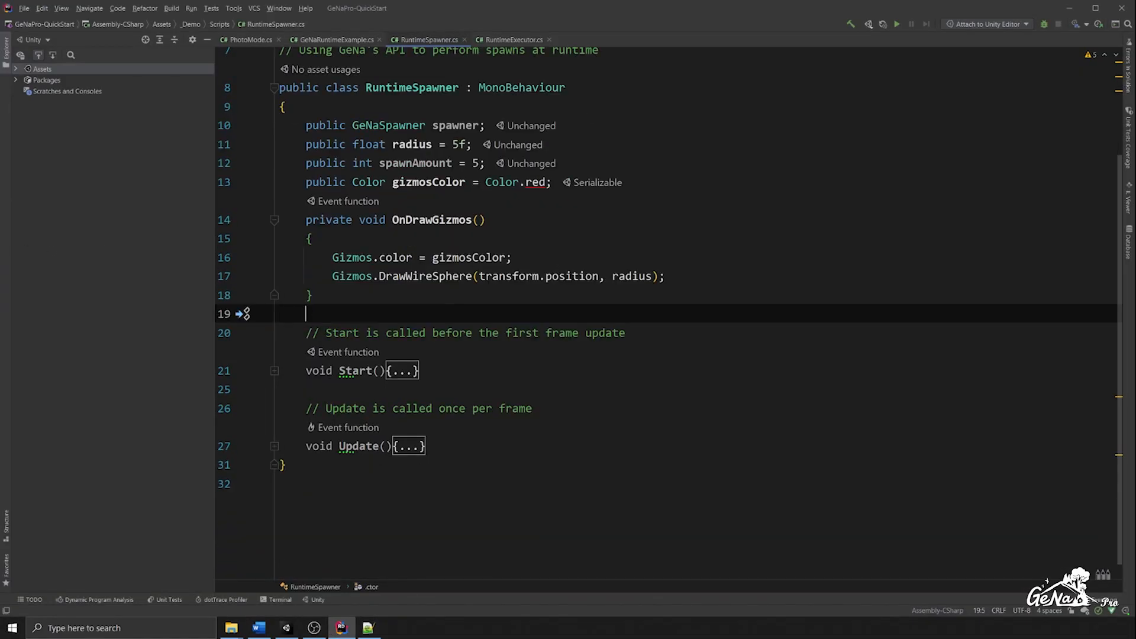
type("void Pe")
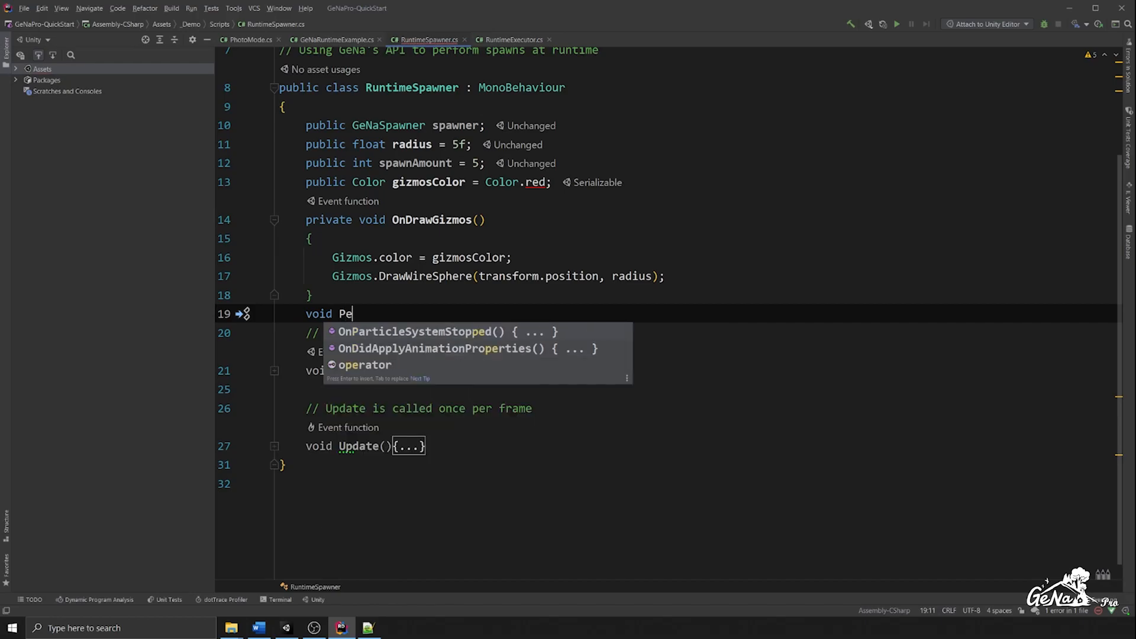
type("rformSpawn(){")
key("Return")
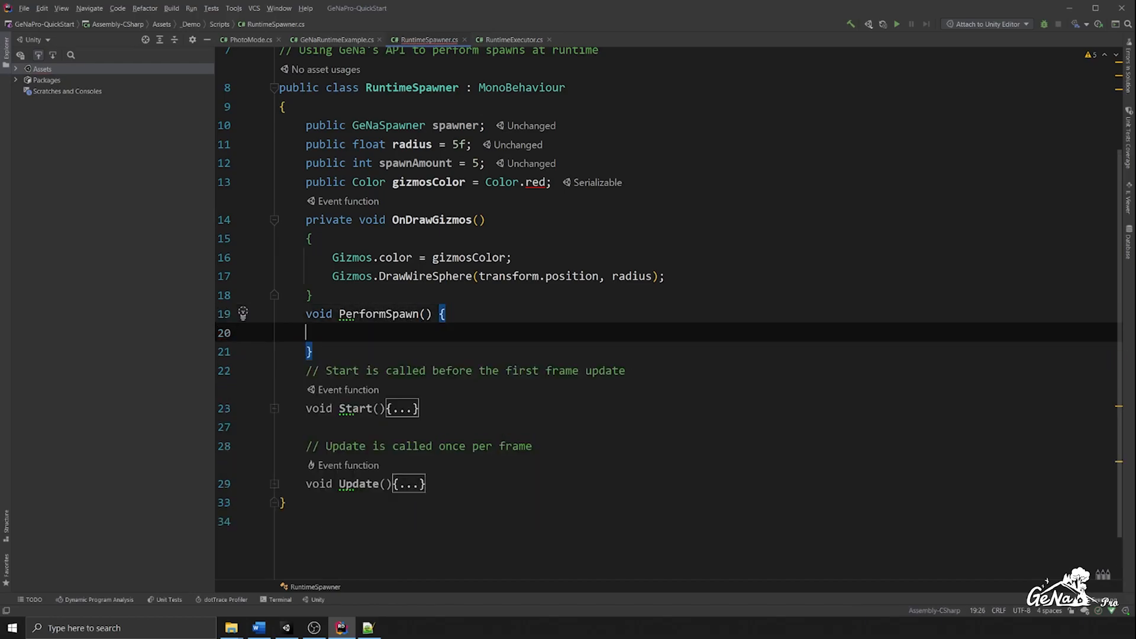
key("Up")
key("Up")
key("Home")
type("public")
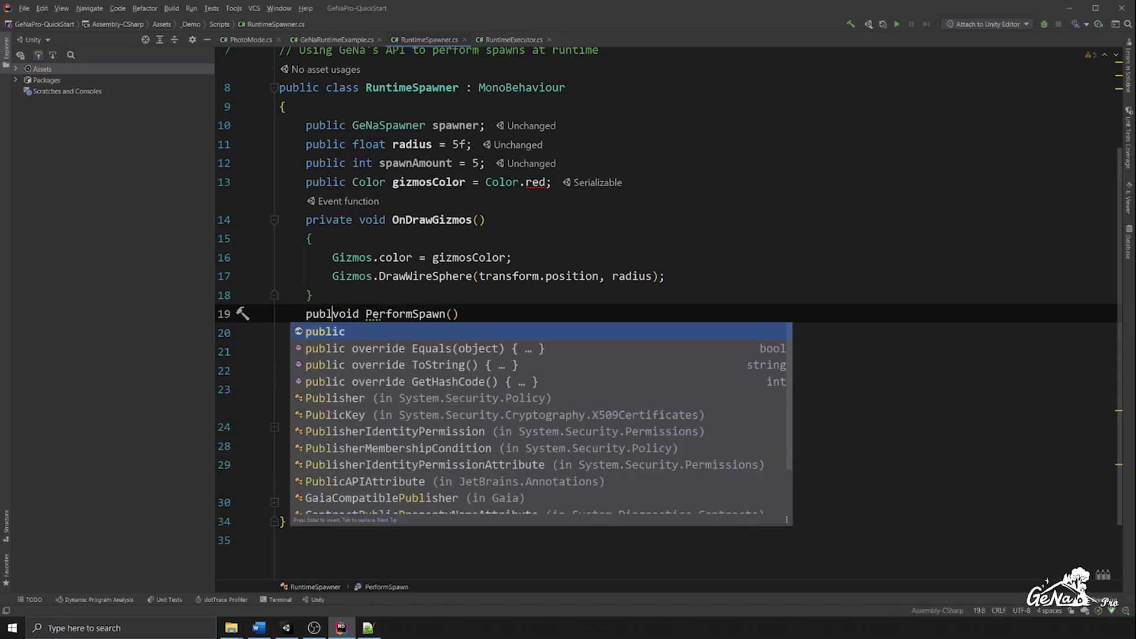
key("Down")
key("Down")
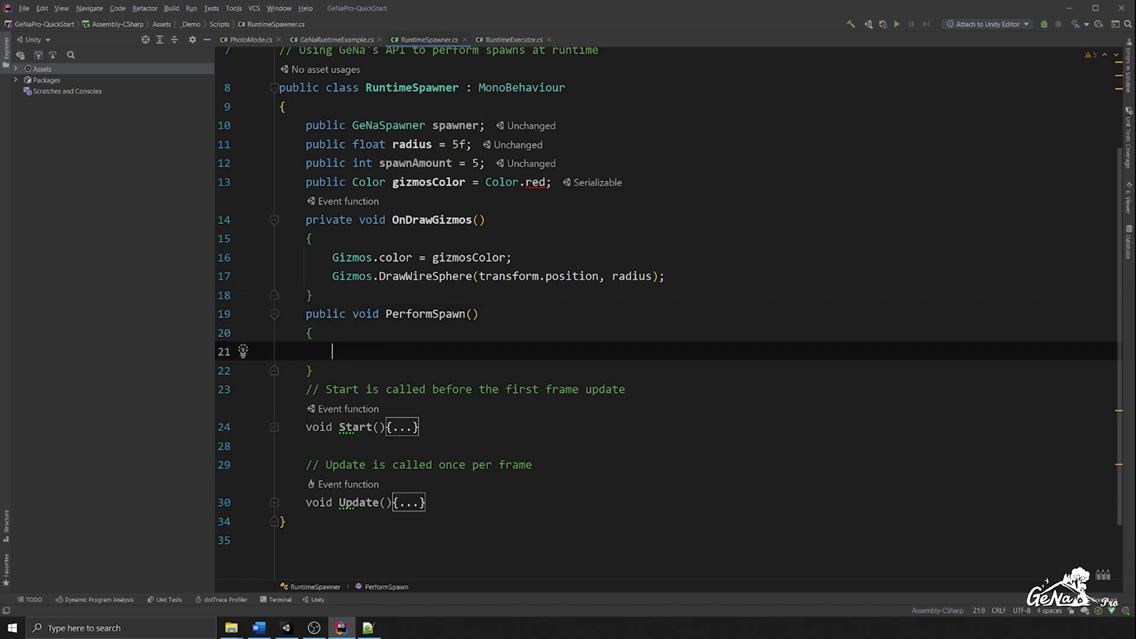
Step: Add the comment "Load the Spawner" and a spawner.Load() call inside PerformSpawn
key("alt+Tab")
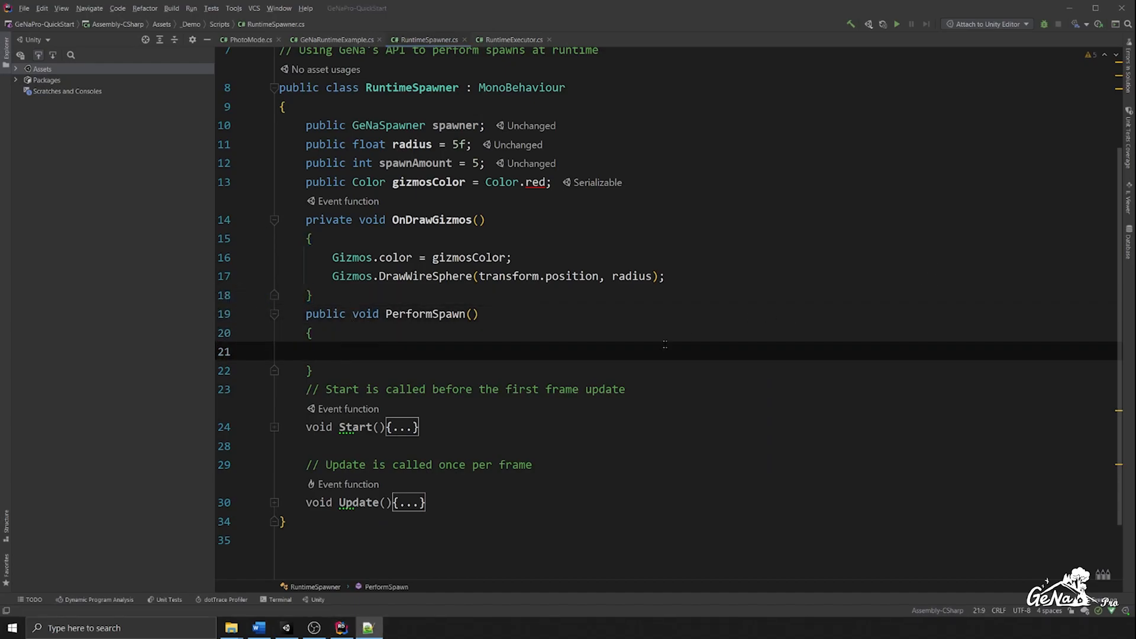
key("alt+Tab")
type("Load the Spaw")
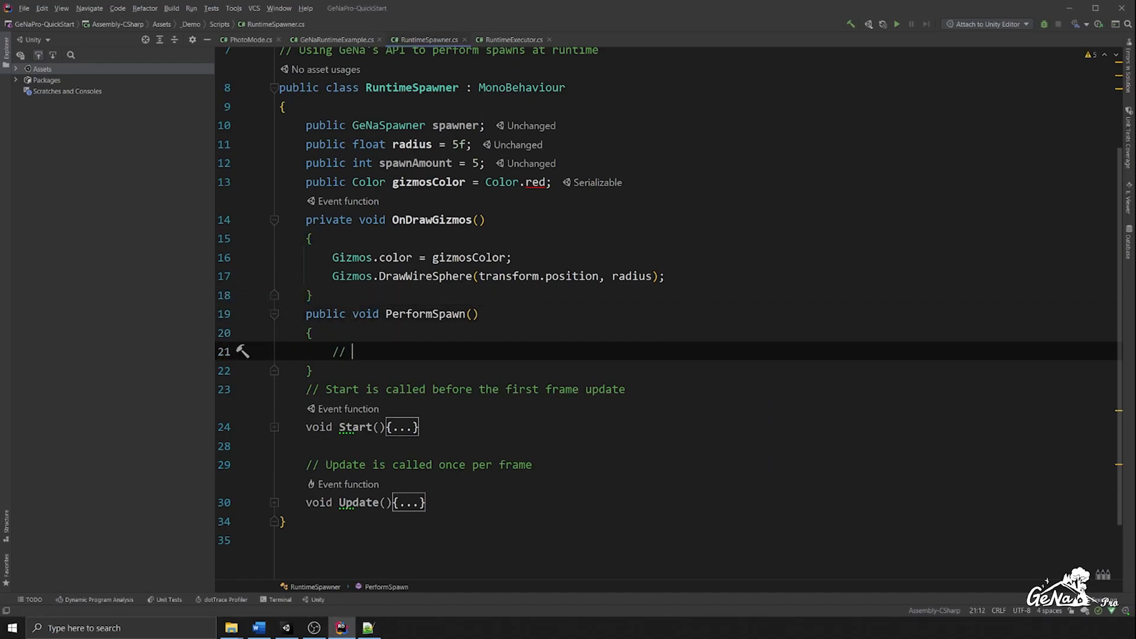
type("ner")
key("Return")
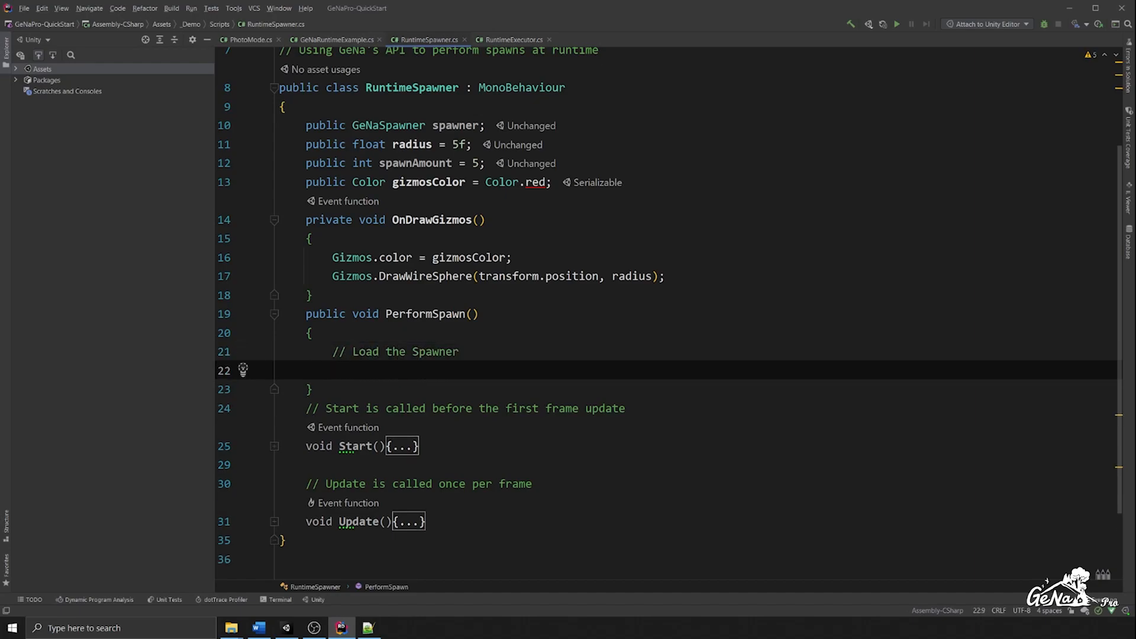
type("spawner.L")
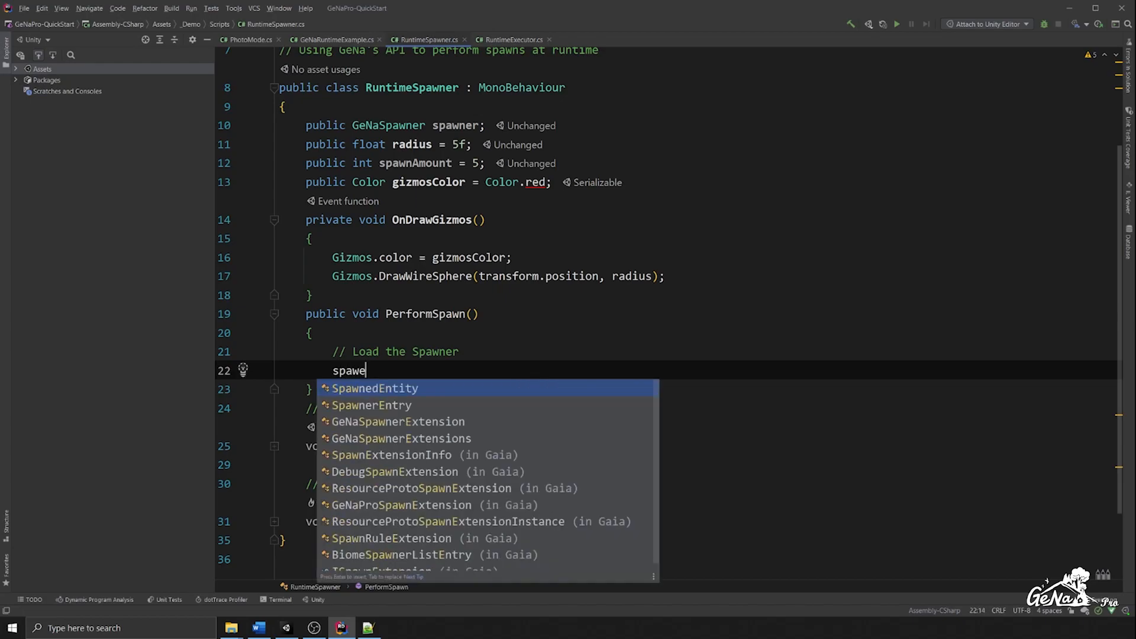
key("Return")
type(";")
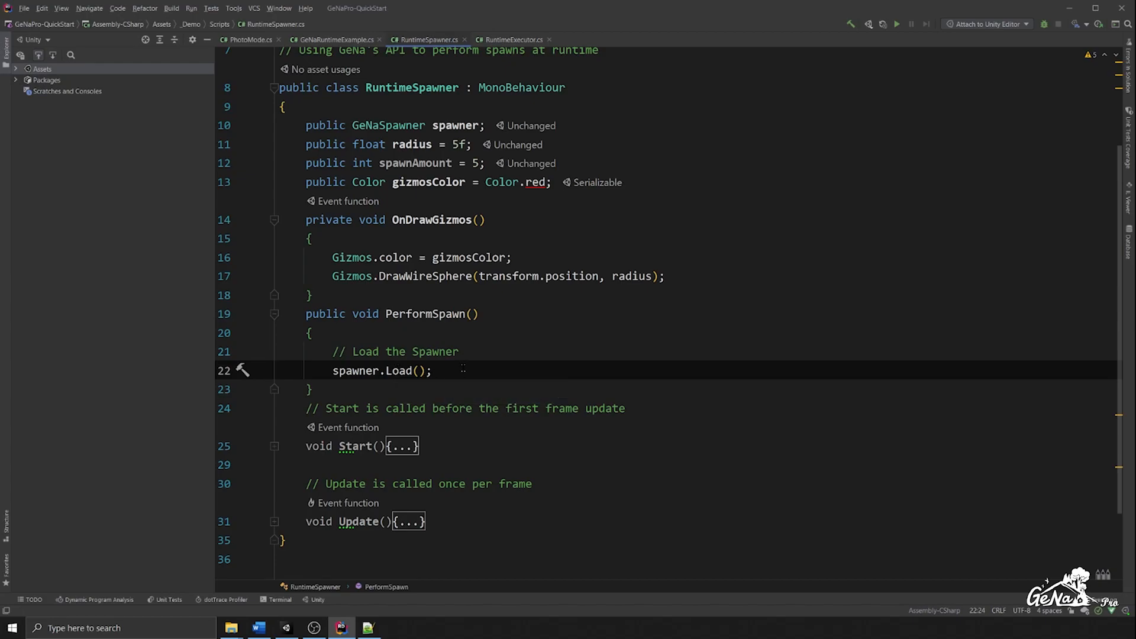
Step: Add the comment "Loop over specified amount of times" below the spawner.Load() call
key("Return")
type("// ")
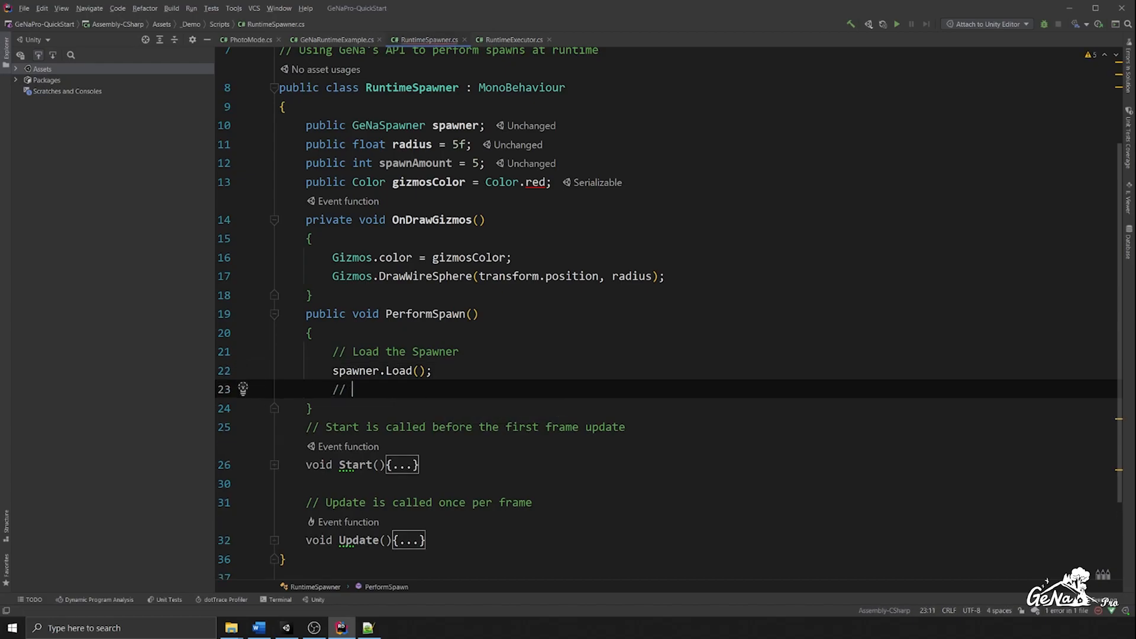
type("Loop over spec")
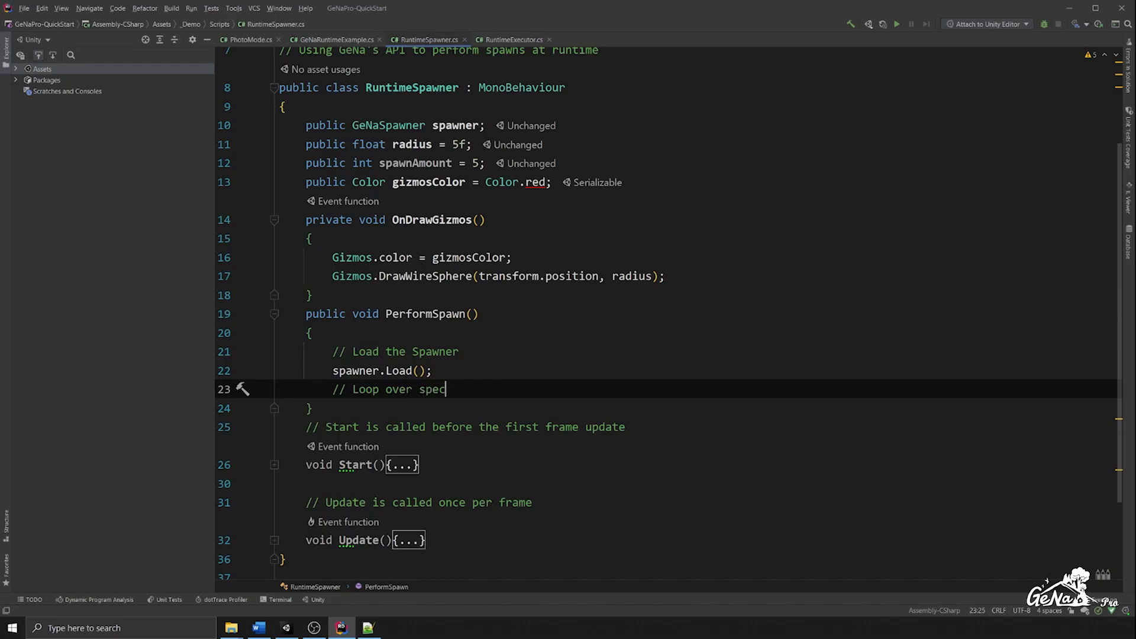
type("ified amount of times")
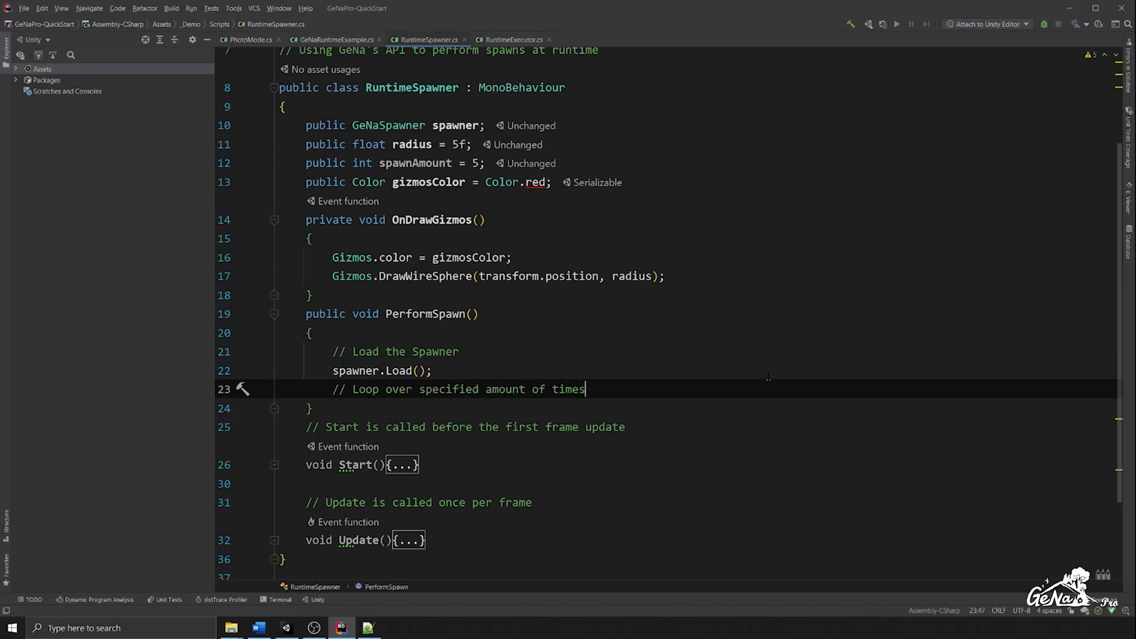
Step: Add a for loop below the comment that runs from int i = 0 while i < spawnAmount
key("Return")
type("for")
key("Tab")
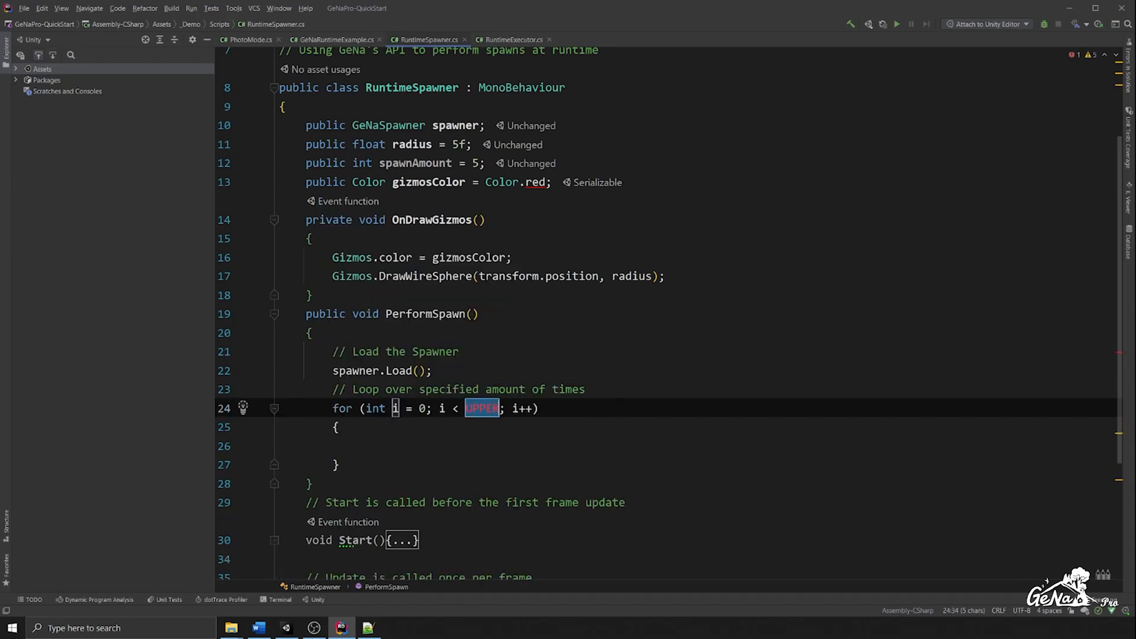
type("spawnA")
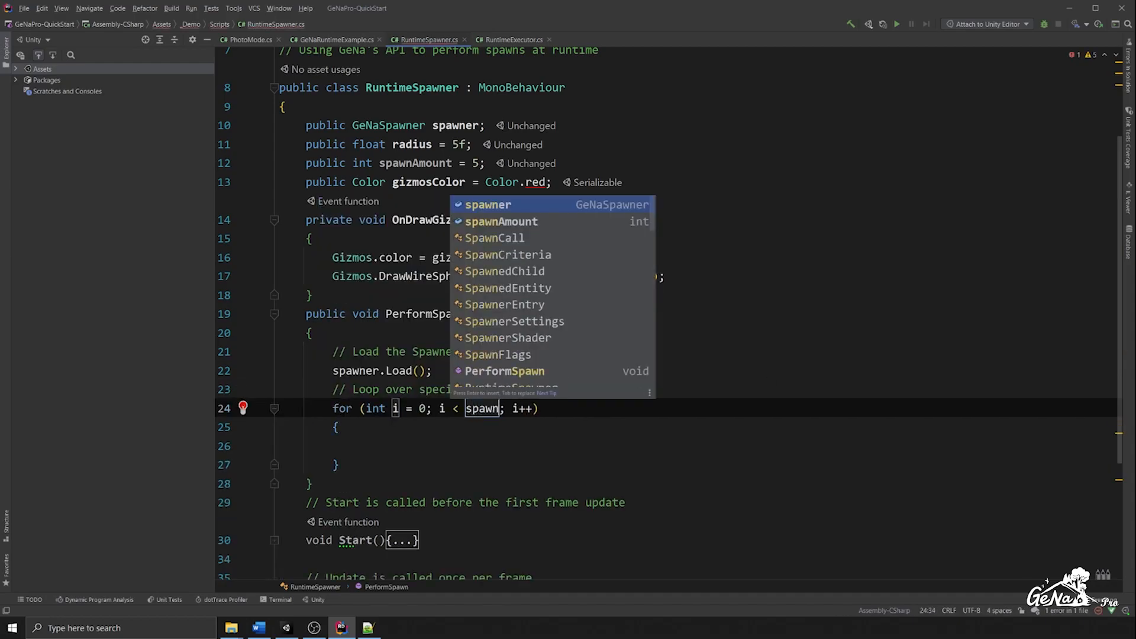
key("Return")
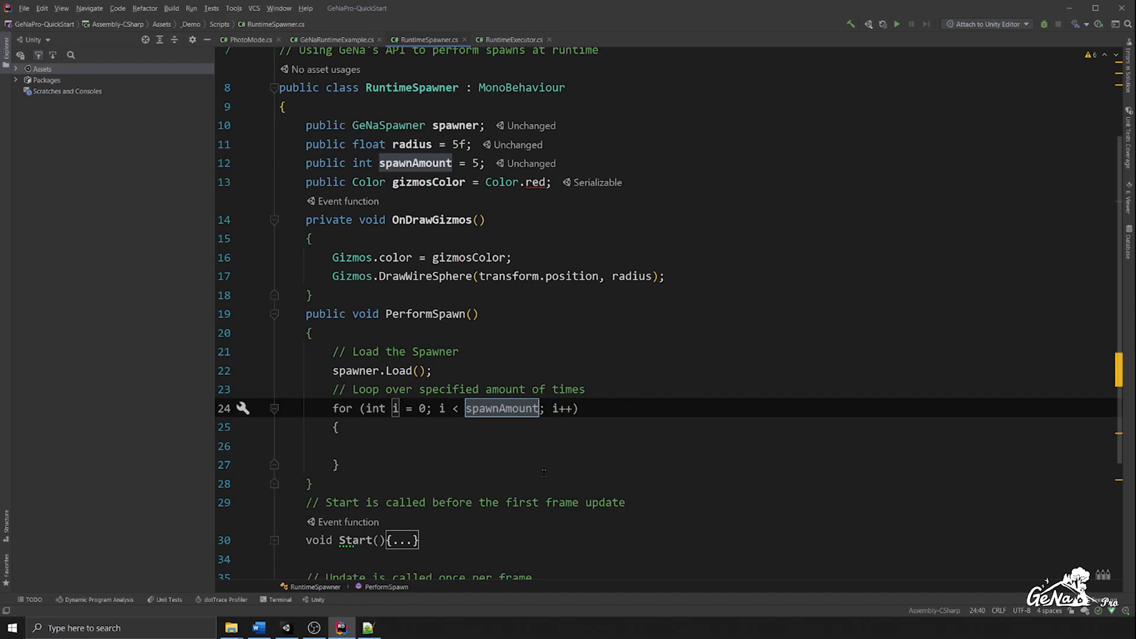
Step: Add the comments "Generate a random position" and "Perform the Spawn at that position" inside the for loop
key("Return")
type("// ")
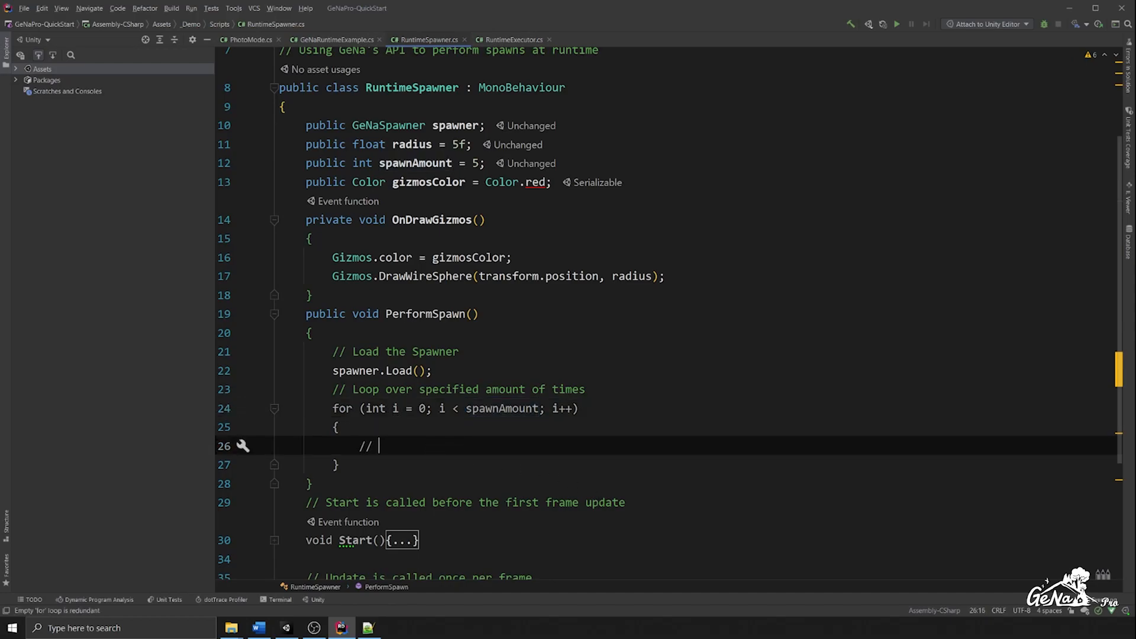
type("Generate a random position")
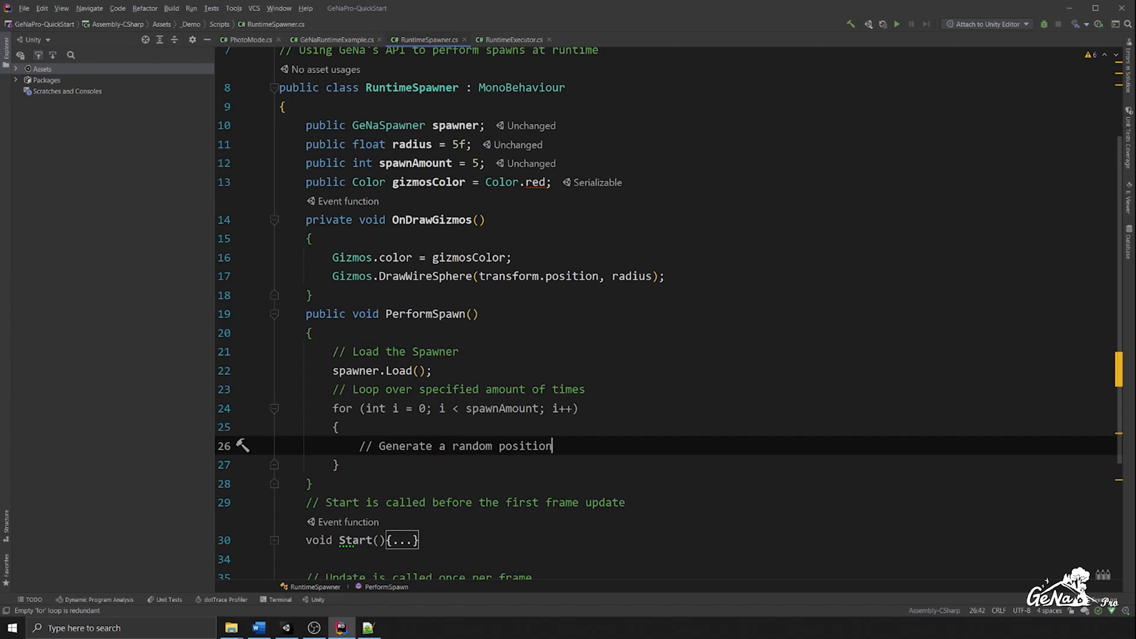
key("Return")
type("// Perform the Spawn at that position")
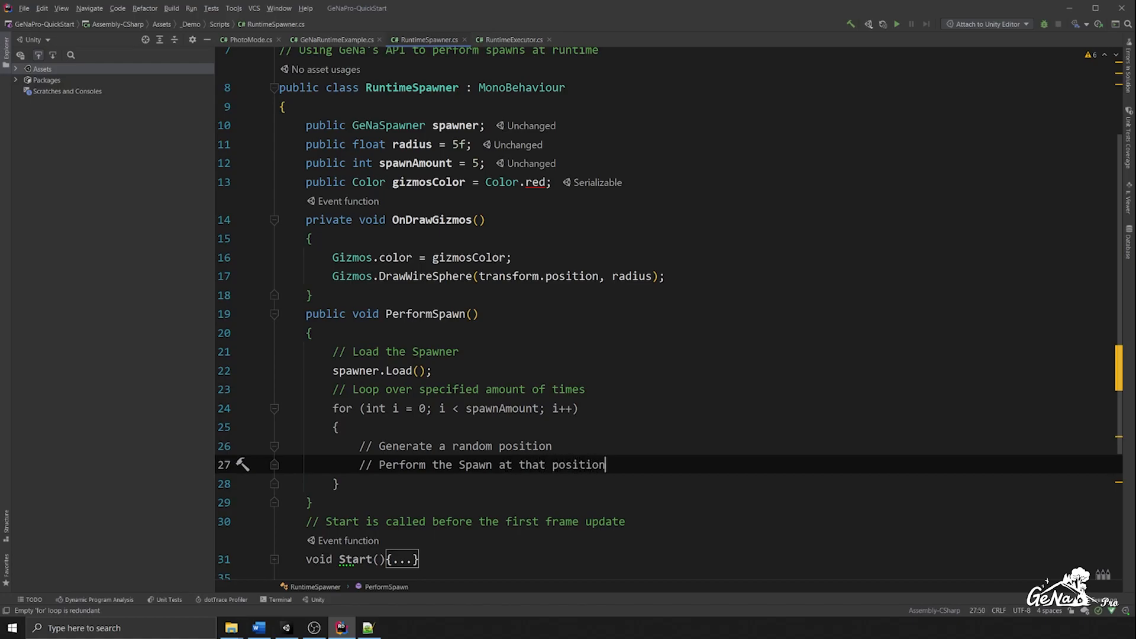
Step: Below the first loop comment, declare Vector3 randomPosition = transform.position + Random.insideUnitSphere * radius;
left_click(552, 445)
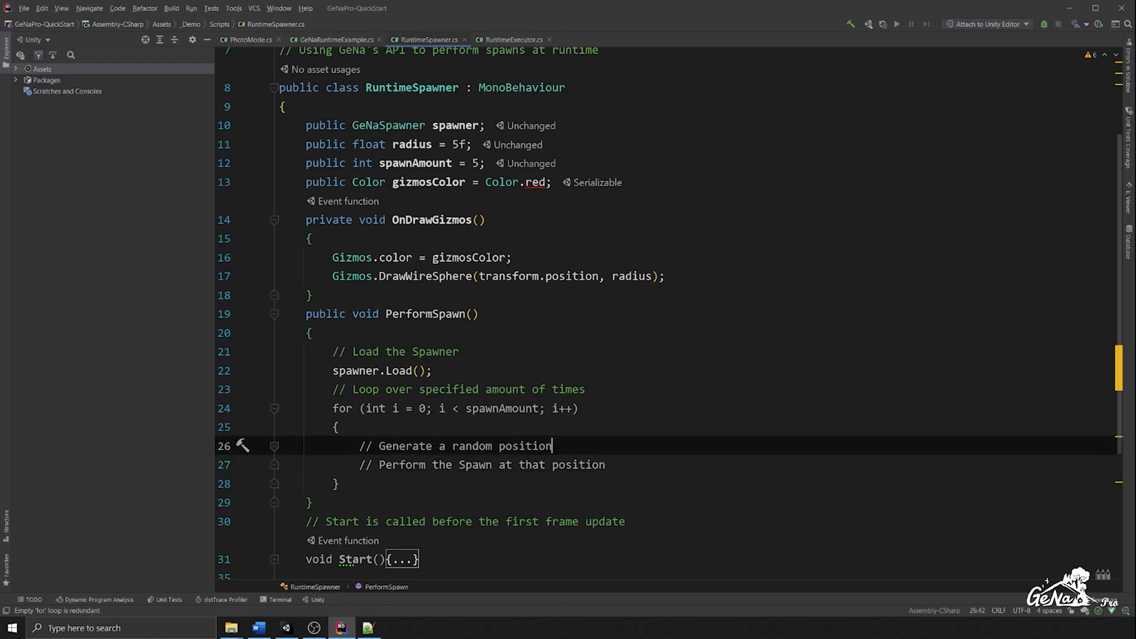
key("Return")
type("Vector3 ")
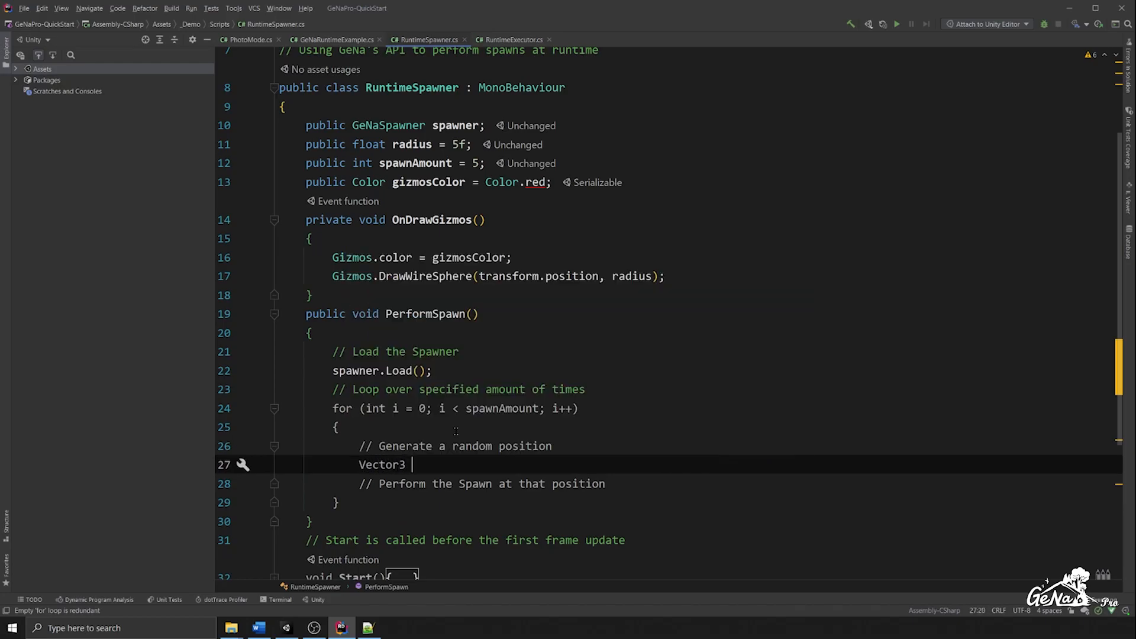
type("rando")
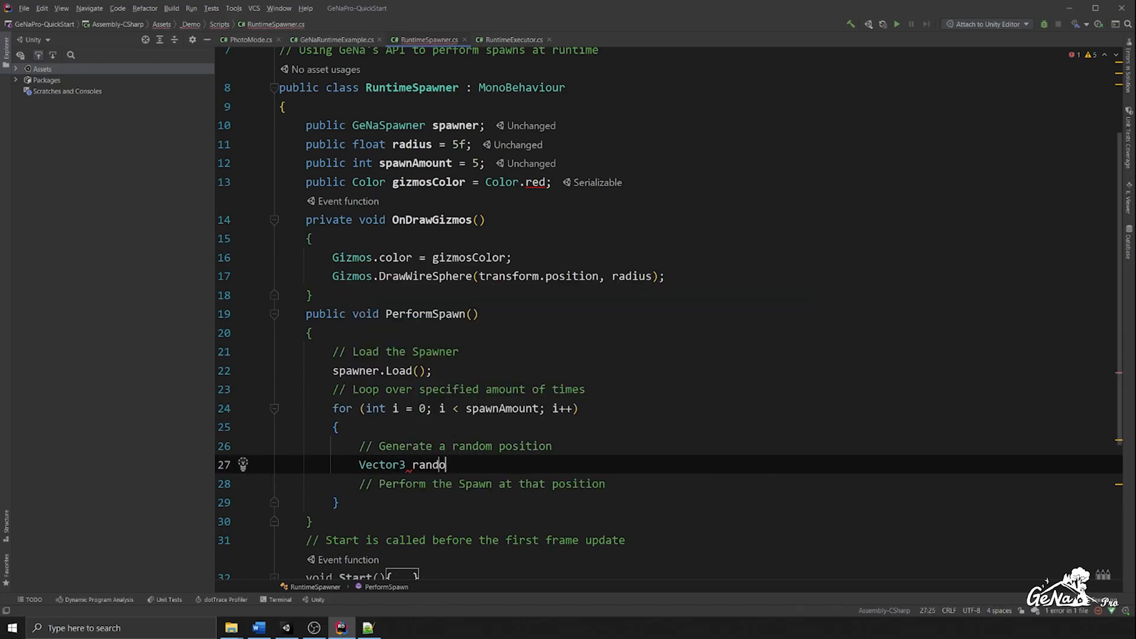
type("mPosition = transform.po")
key("Return")
type("+ Rand")
key("Return")
type(".ins")
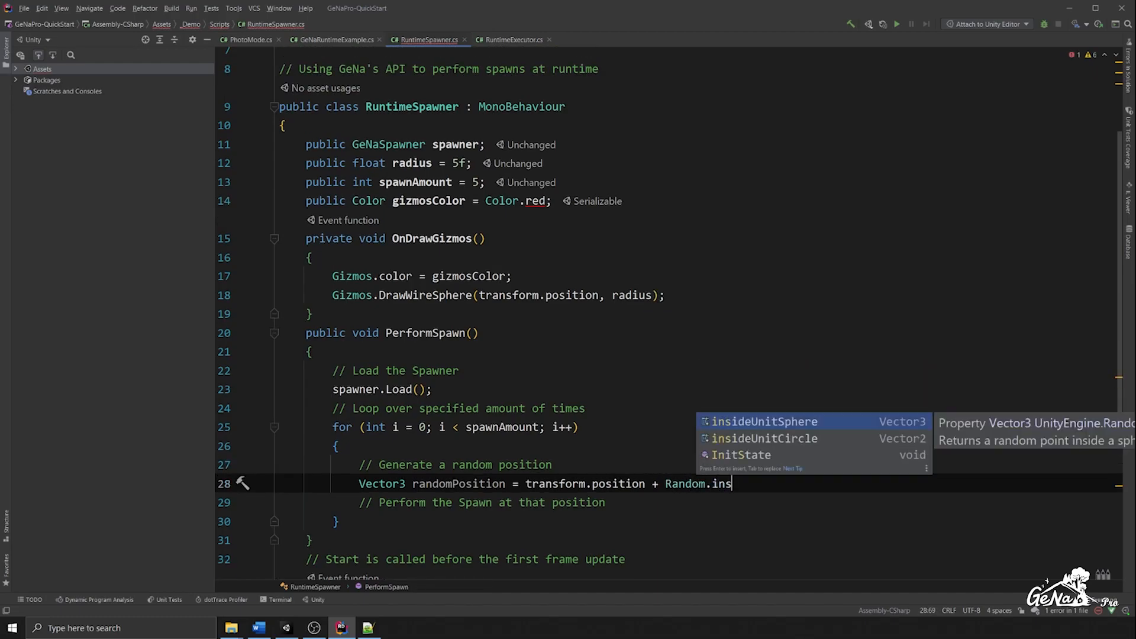
left_click(763, 422)
type("* r")
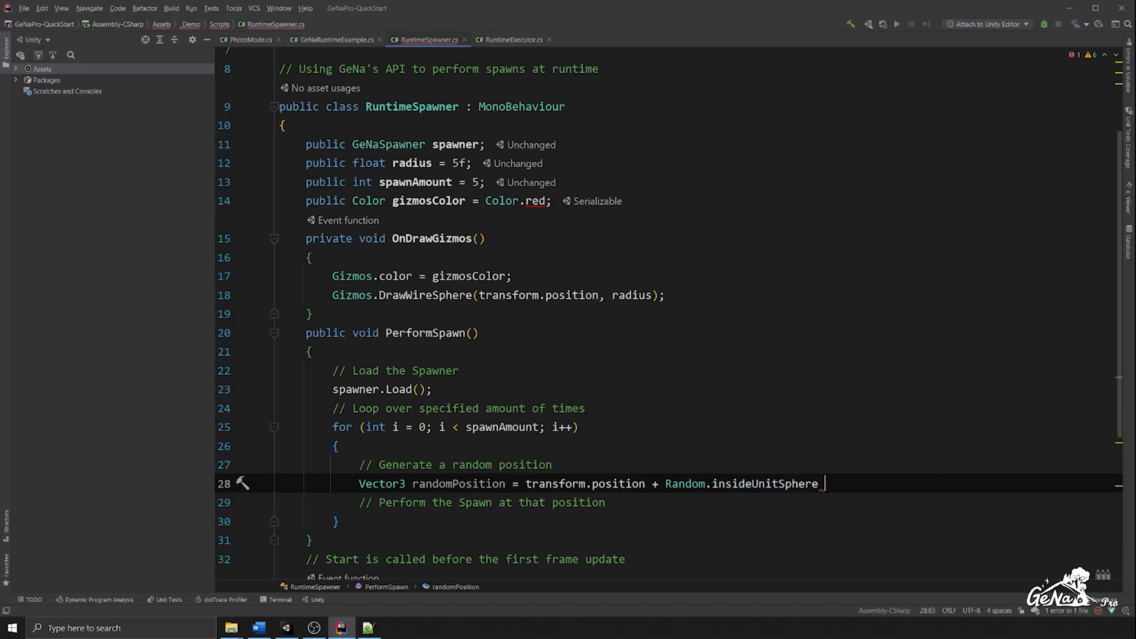
type("adius;")
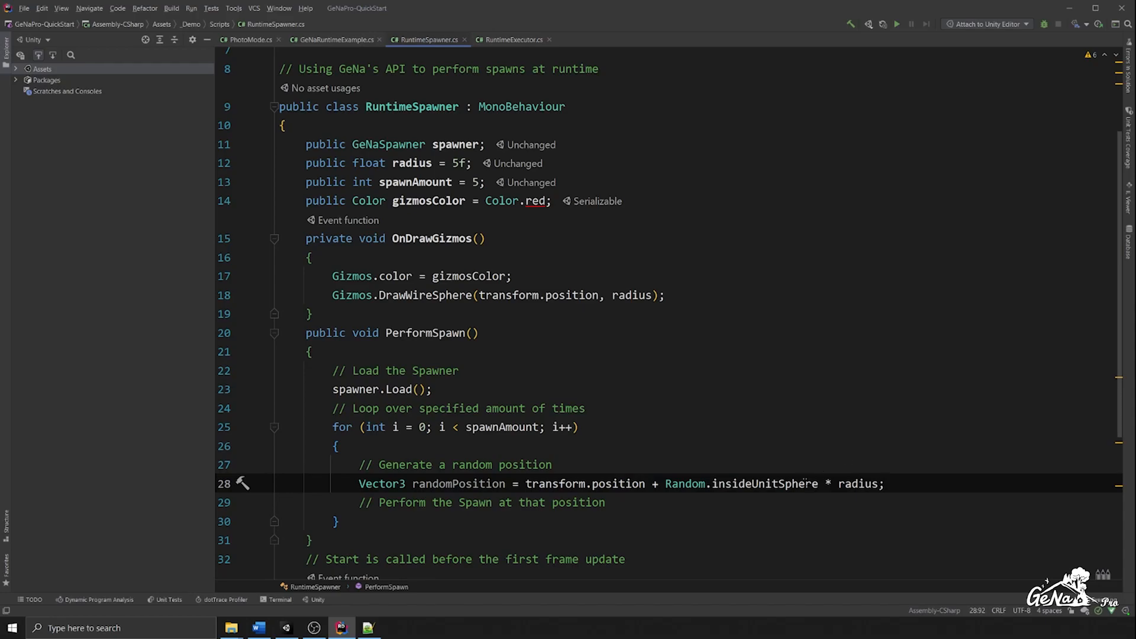
Step: Add the call spawner.Spawn(randomPosition); below the "Perform the Spawn at that position" comment
left_click(753, 497)
key("Return")
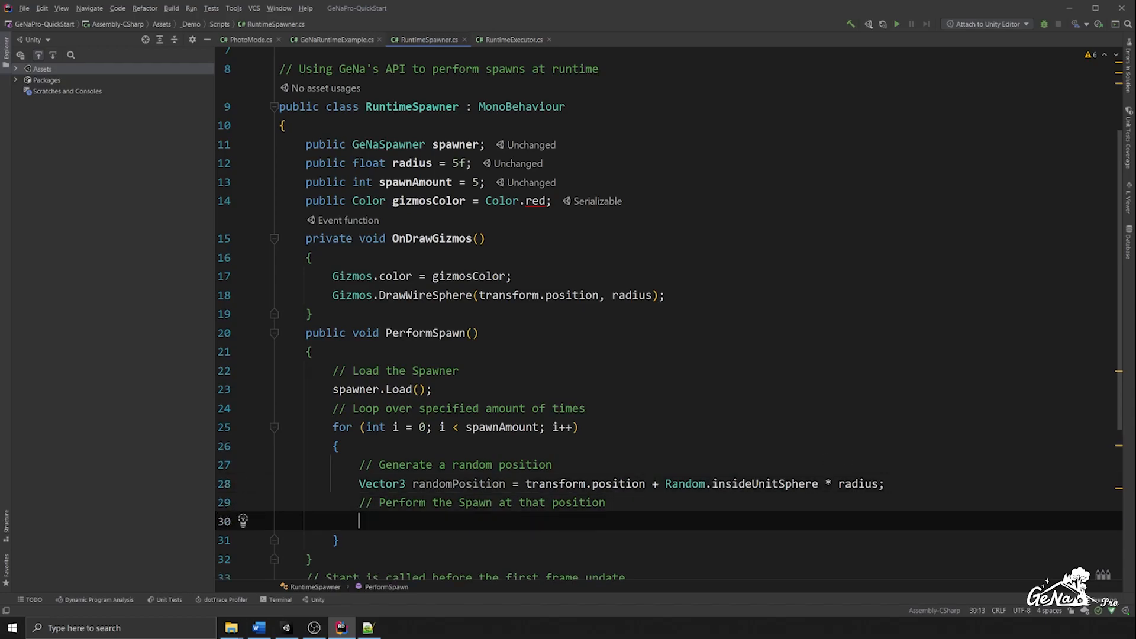
type("spawner.")
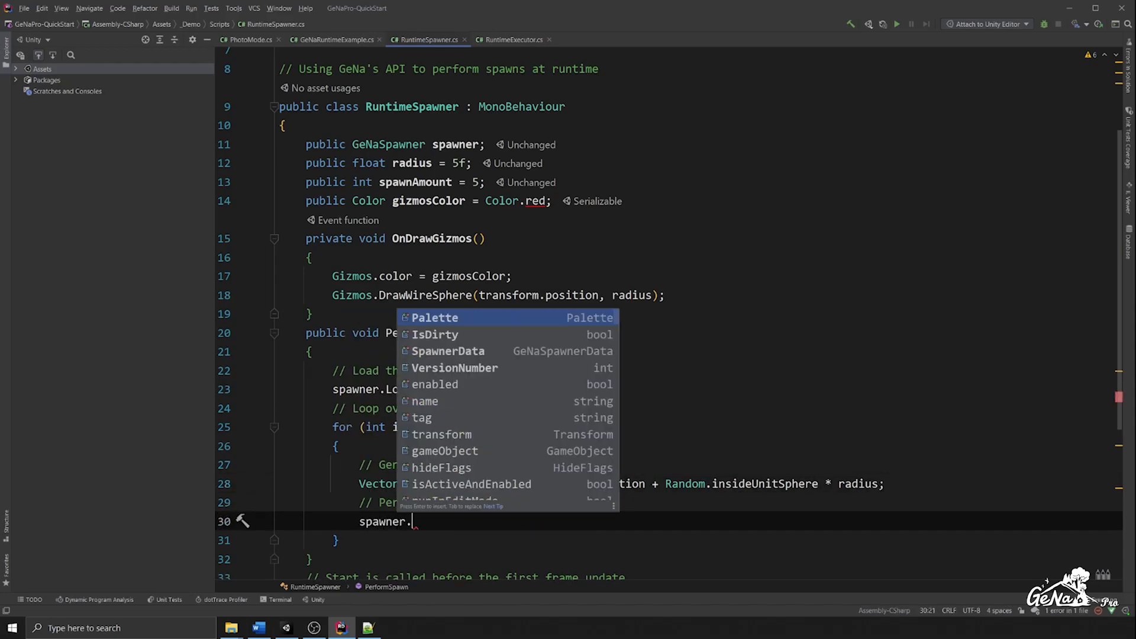
type("Spawn()rando")
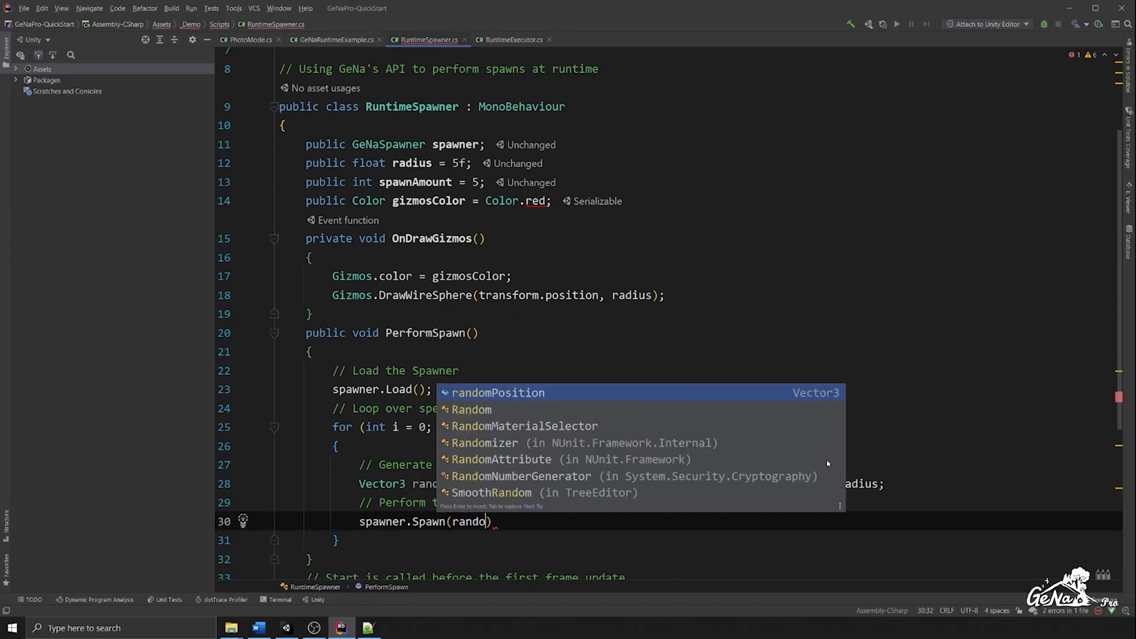
key("Return")
type(";")
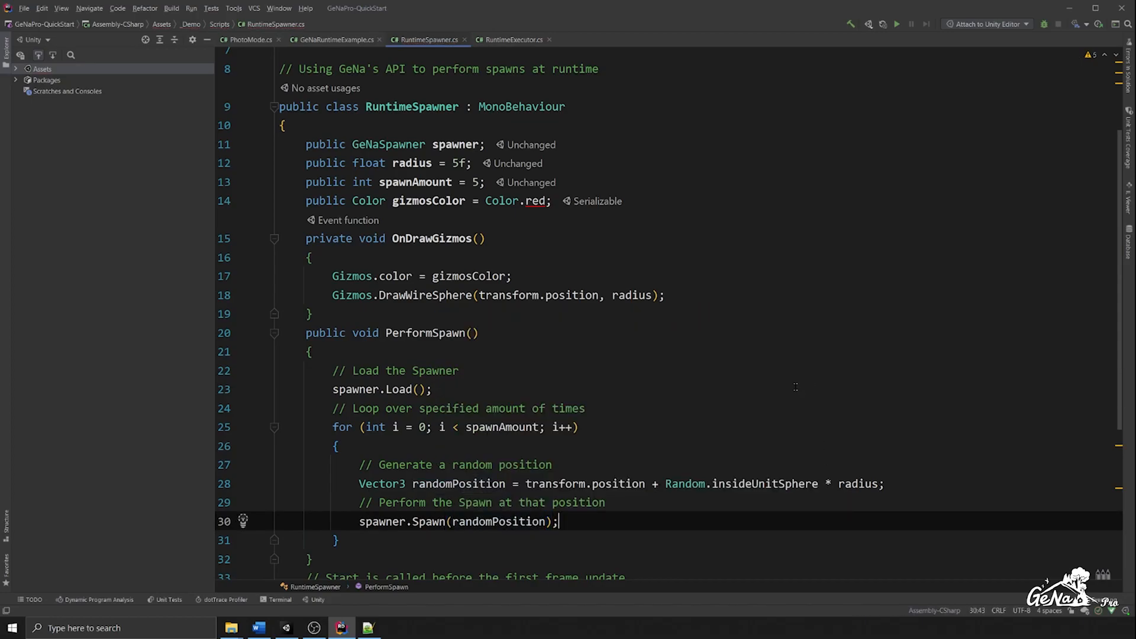
Step: Expand the Start method and call PerformSpawn(); in its body
scroll(684, 401, "down", 2)
left_click(384, 389)
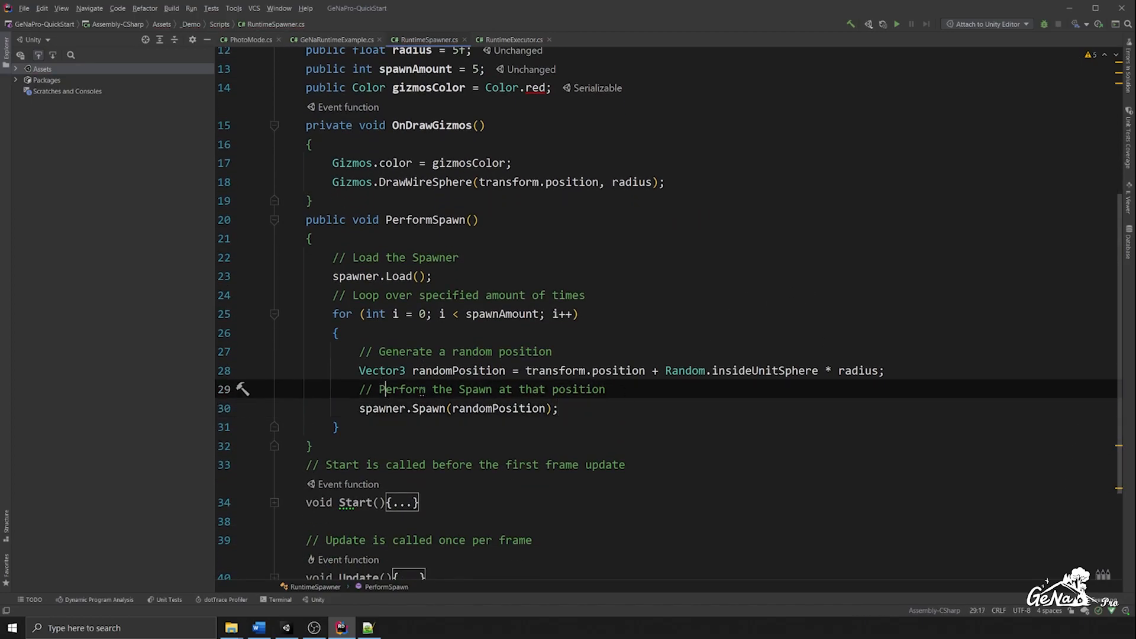
left_click(380, 408)
scroll(530, 417, "down", 2)
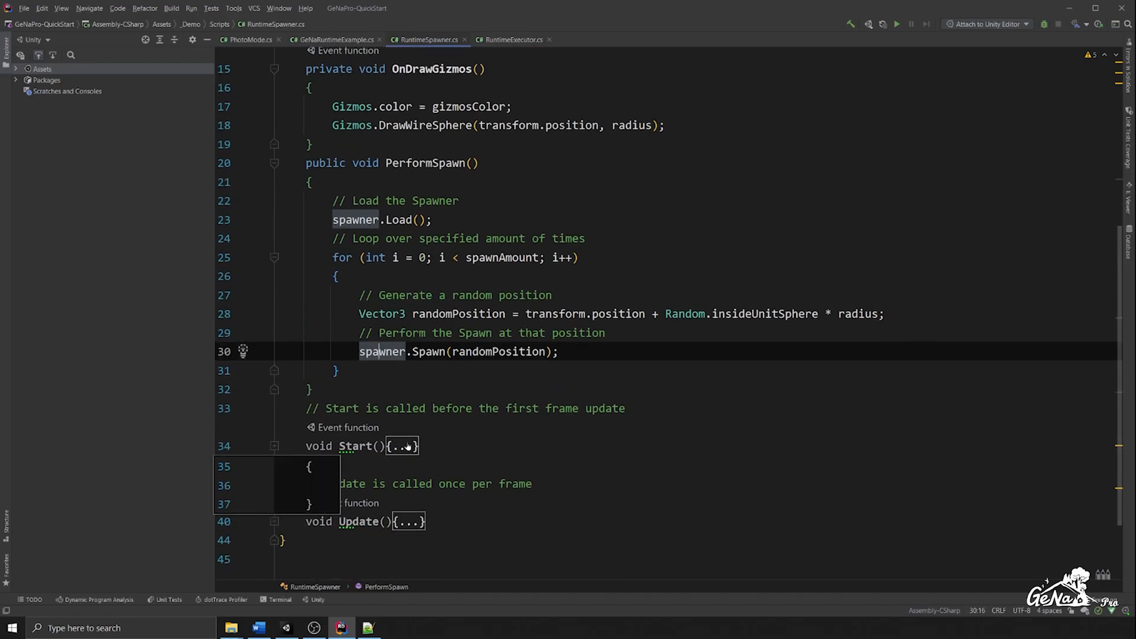
left_click(408, 445)
scroll(402, 284, "down", 1)
key("Down")
key("Down")
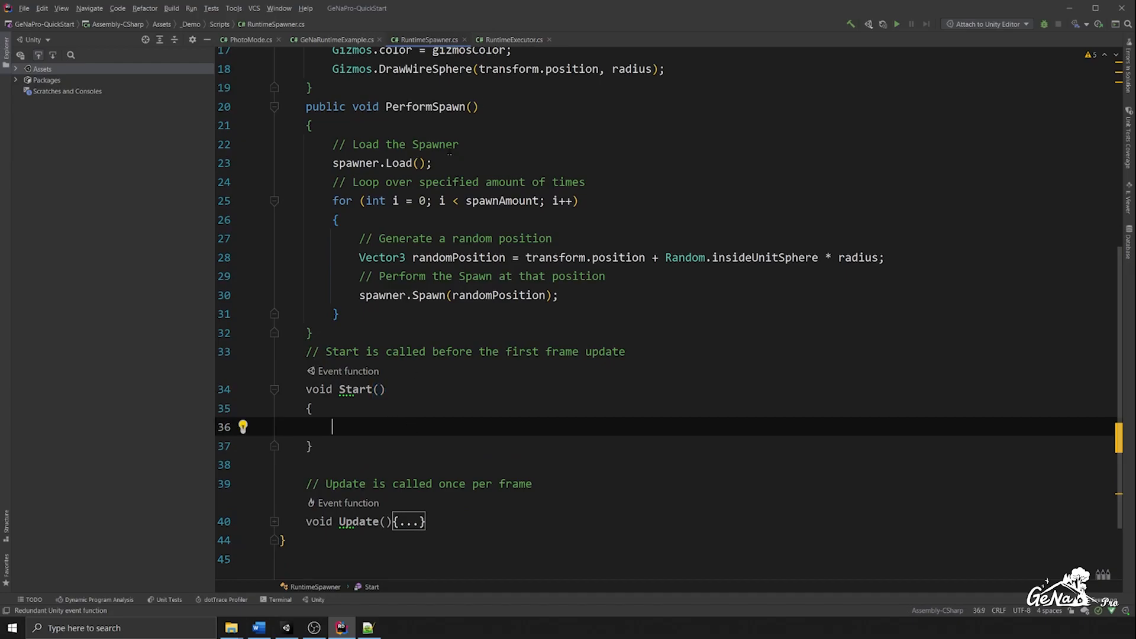
type("PerformSpawn();")
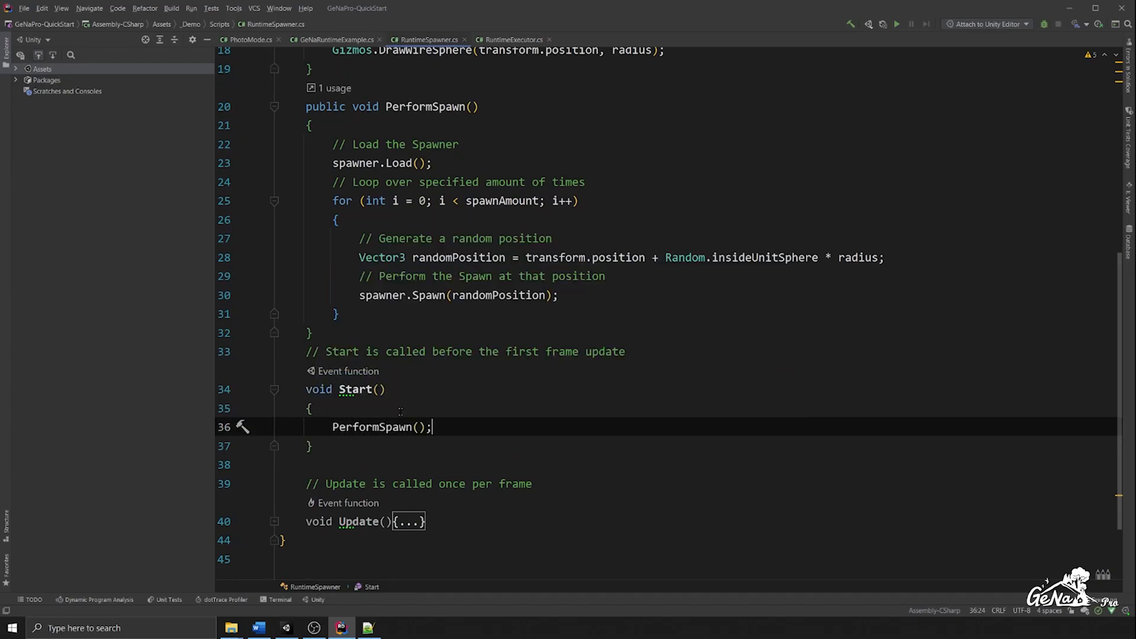
Step: Delete the unused Update method together with its comment from the RuntimeSpawner class
left_click_drag(465, 526, 503, 445)
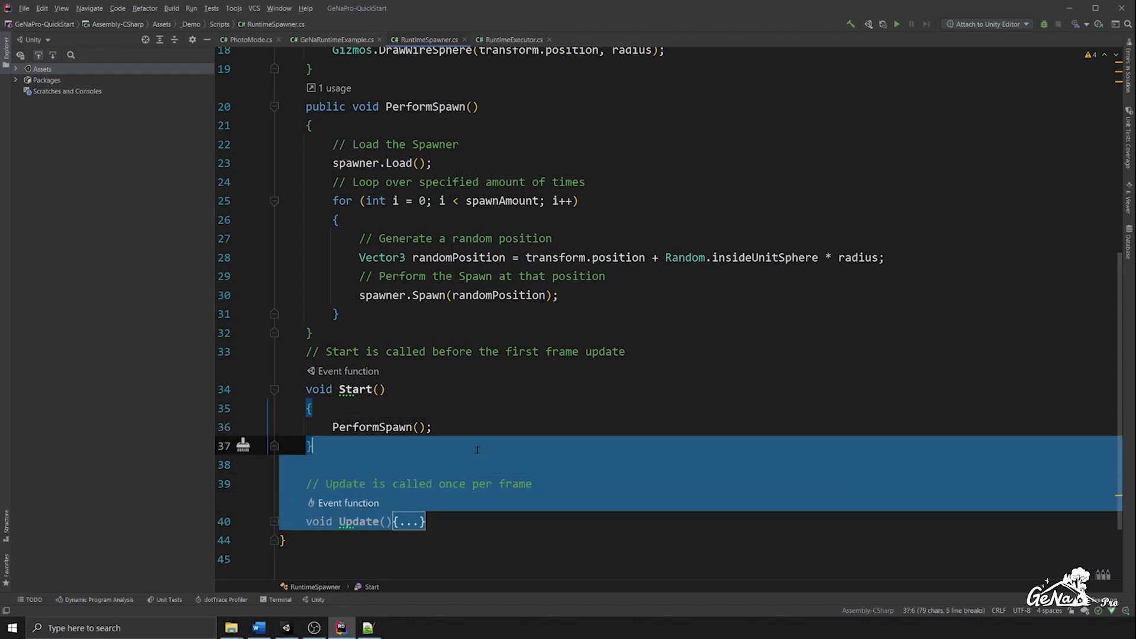
key("BackSpace")
scroll(502, 417, "down", 5, "ctrl")
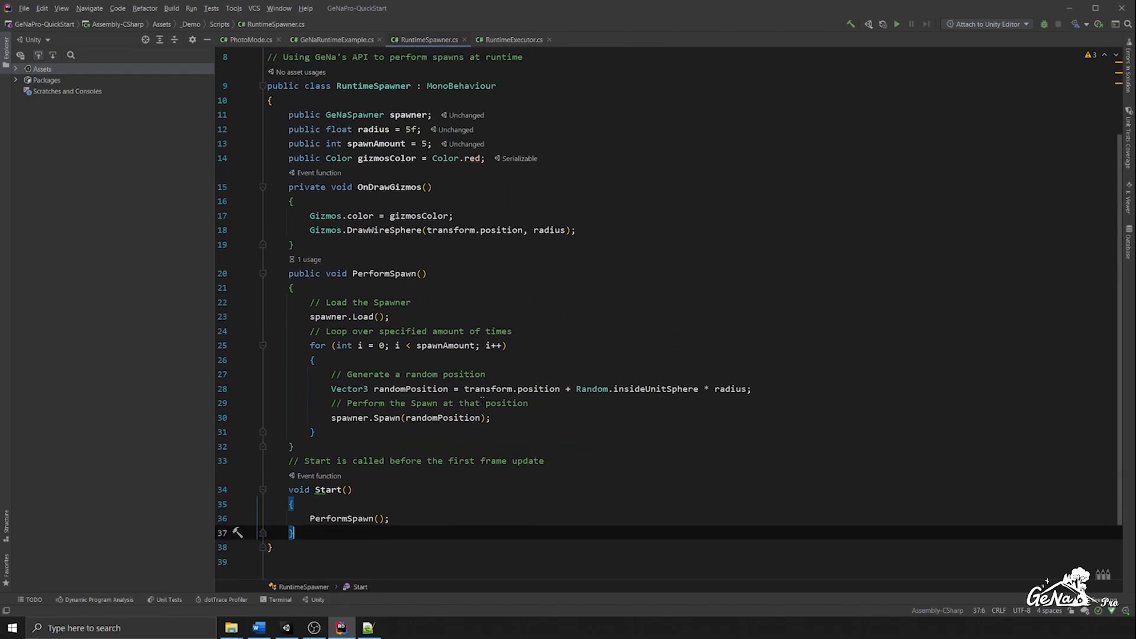
scroll(482, 400, "down", 1)
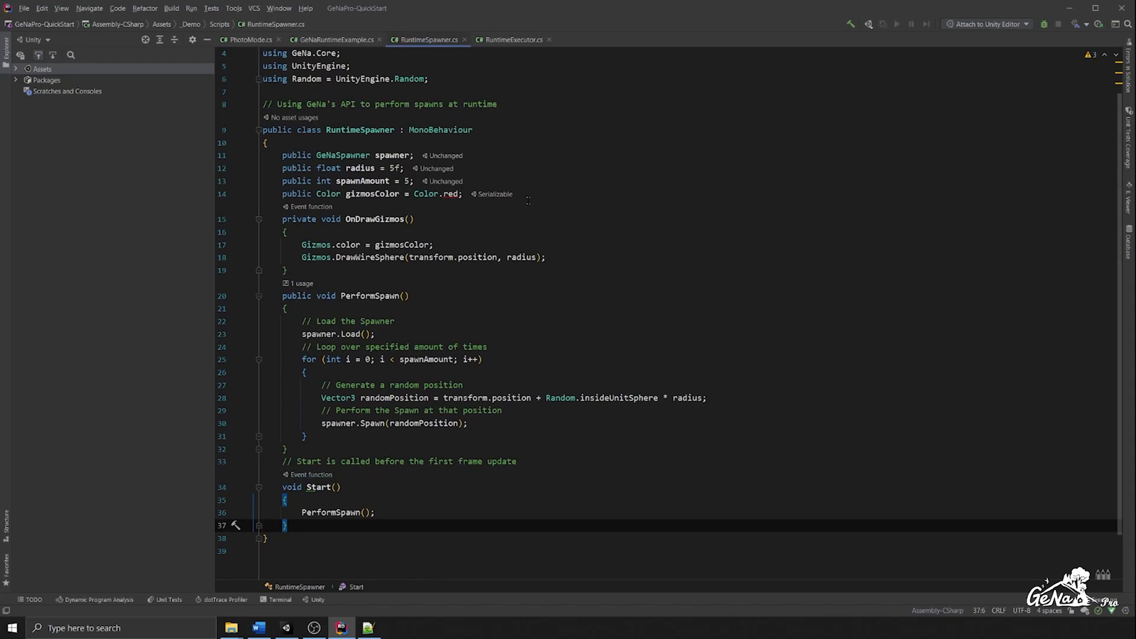
Step: Switch to Unity, run the scene to examine the town spawned around the Runtime Spawner, and stop play mode
left_click(1070, 11)
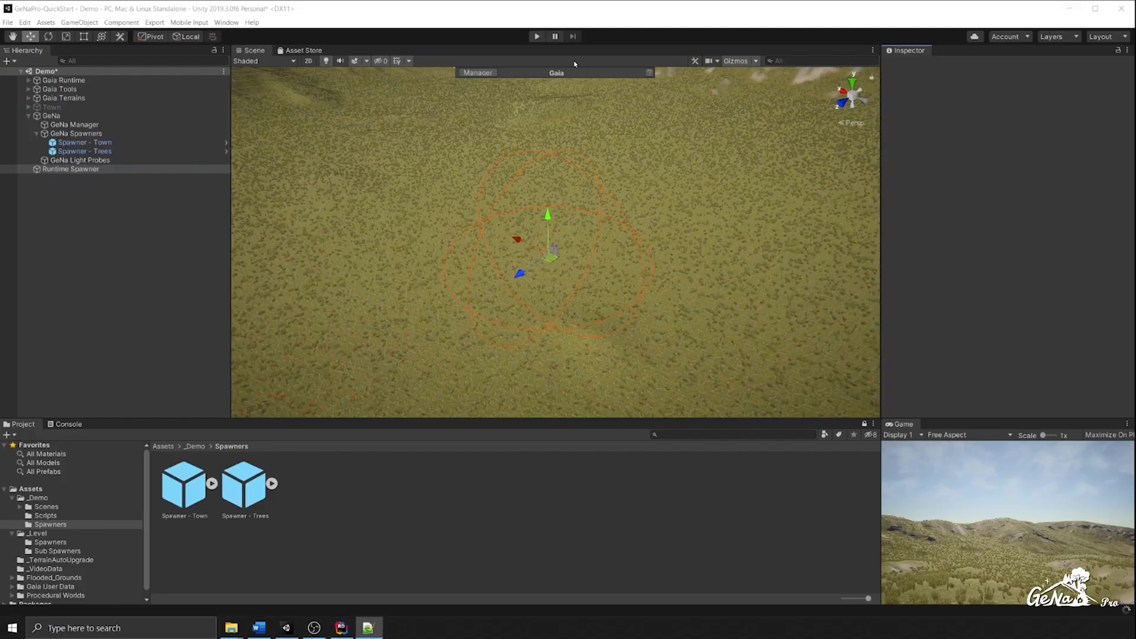
left_click(539, 37)
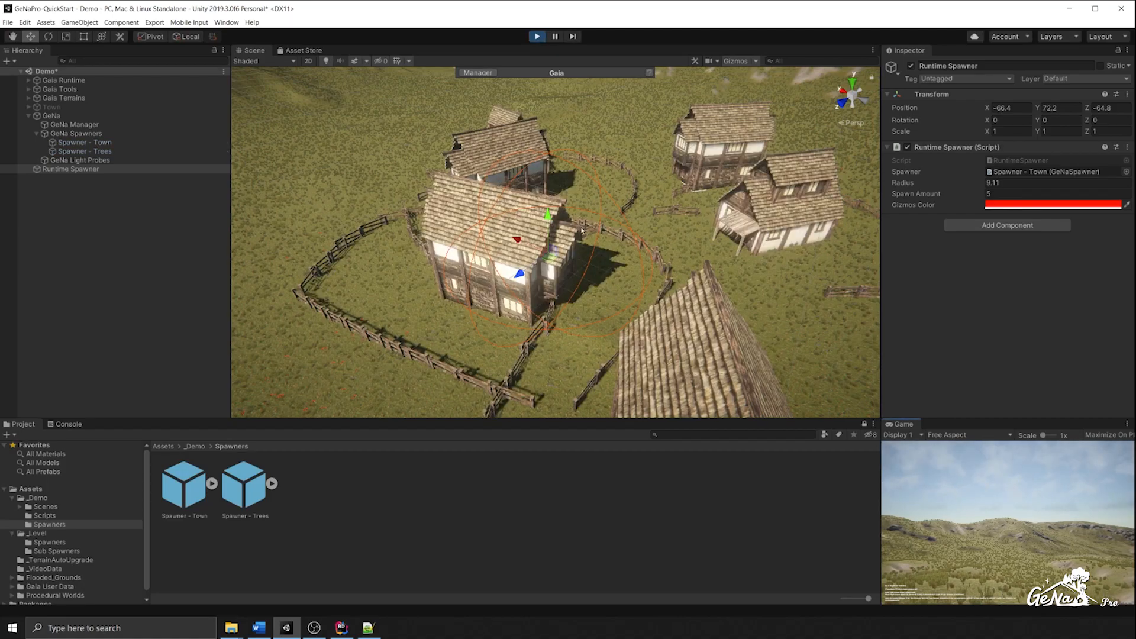
scroll(575, 230, "down", 5)
left_click_drag(713, 245, 542, 265, "alt")
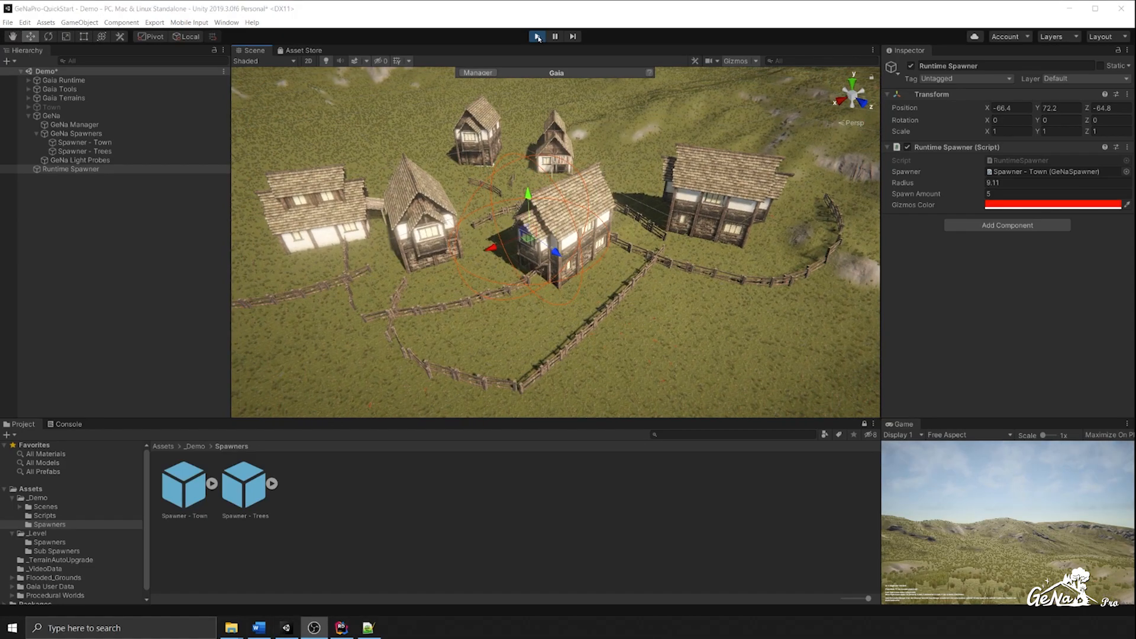
left_click(537, 37)
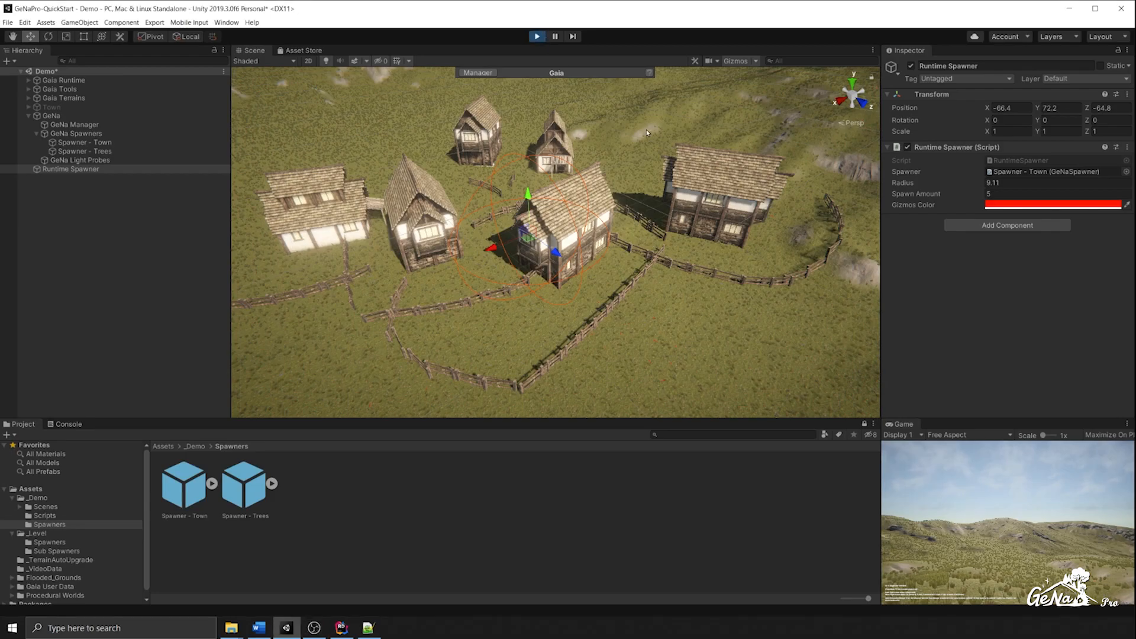
left_click(537, 37)
Step: Increase the Runtime Spawner's radius to 91.33 and move it along the terrain to about X -43.4, Y 72, Z -78.3
left_click_drag(956, 183, 971, 183)
scroll(556, 244, "down", 15)
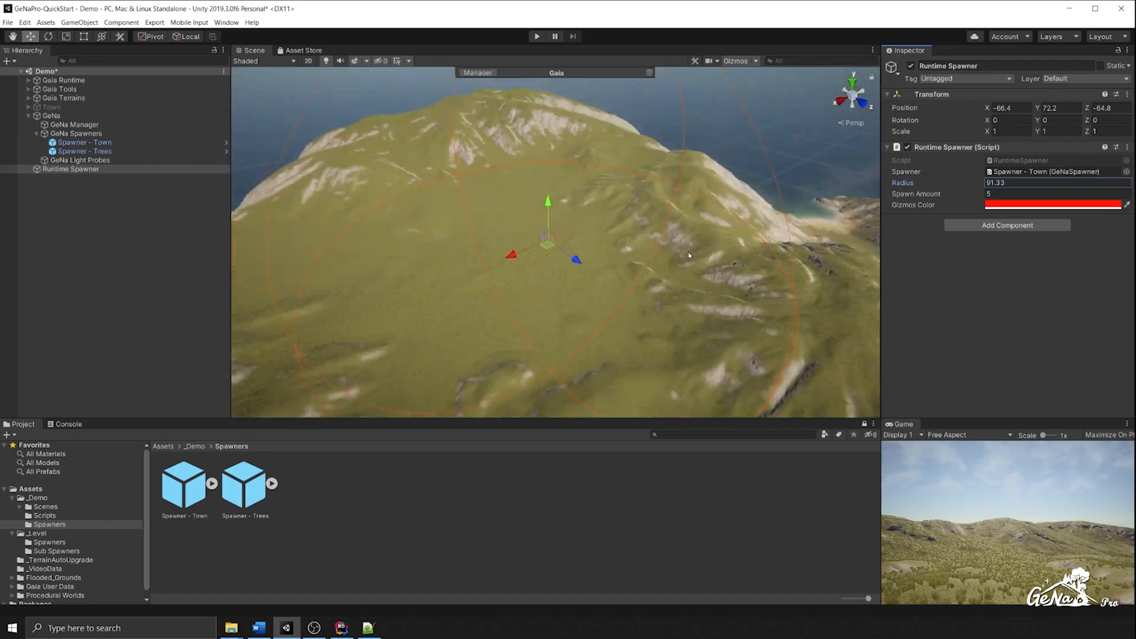
scroll(555, 244, "up", 2)
left_click_drag(554, 246, 500, 246, "ctrl+shift")
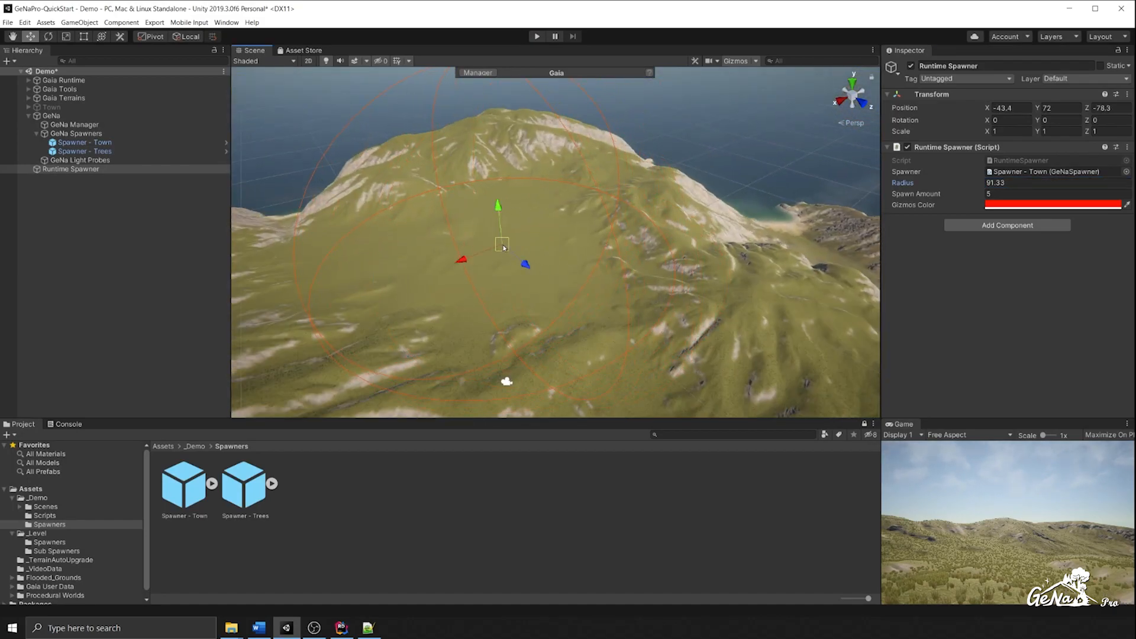
Step: Run the scene again to examine how the buildings spread within the larger radius, and stop play mode
left_click(537, 37)
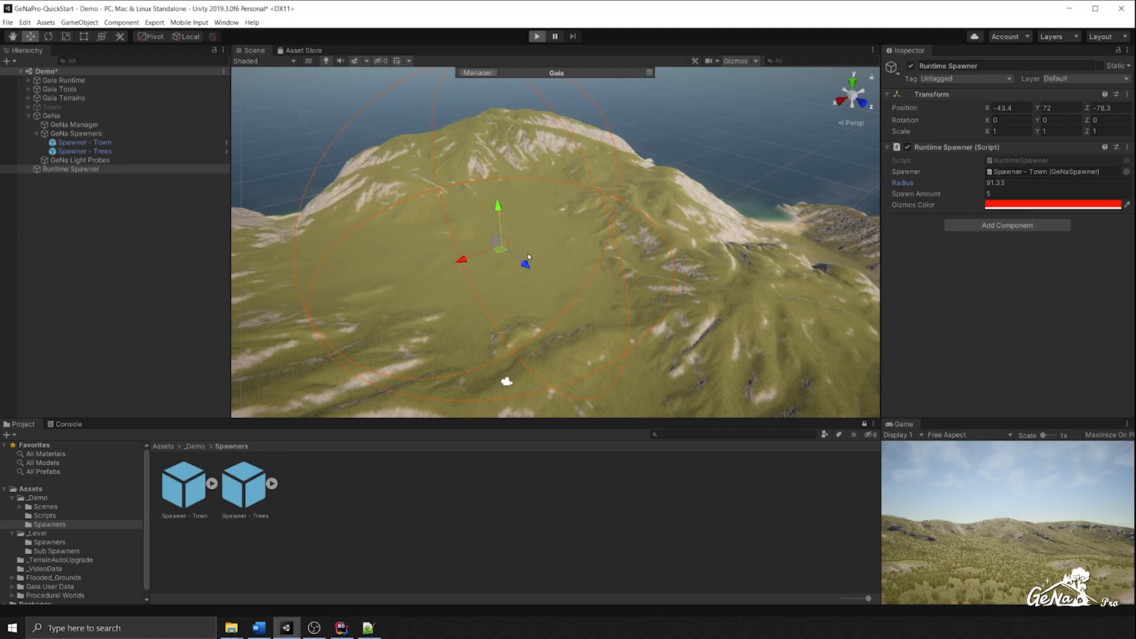
left_click_drag(506, 272, 609, 258, "alt")
scroll(610, 261, "down", 8)
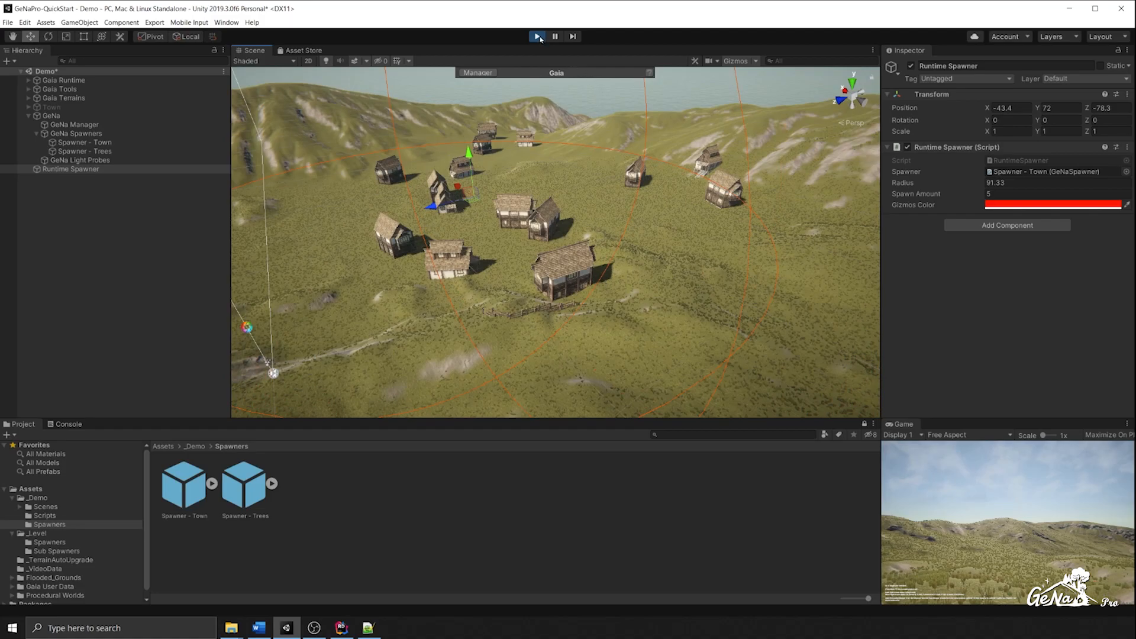
left_click(539, 37)
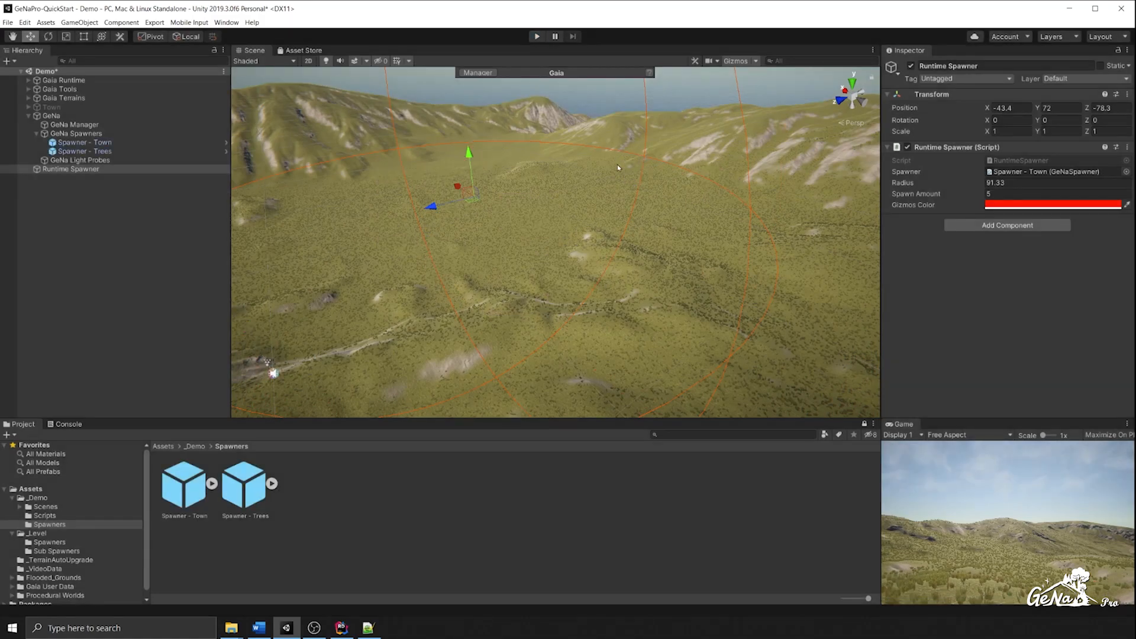
Step: Duplicate the Runtime Spawner object and name the copy "Runtime Spawner - Trees"
left_click(164, 173)
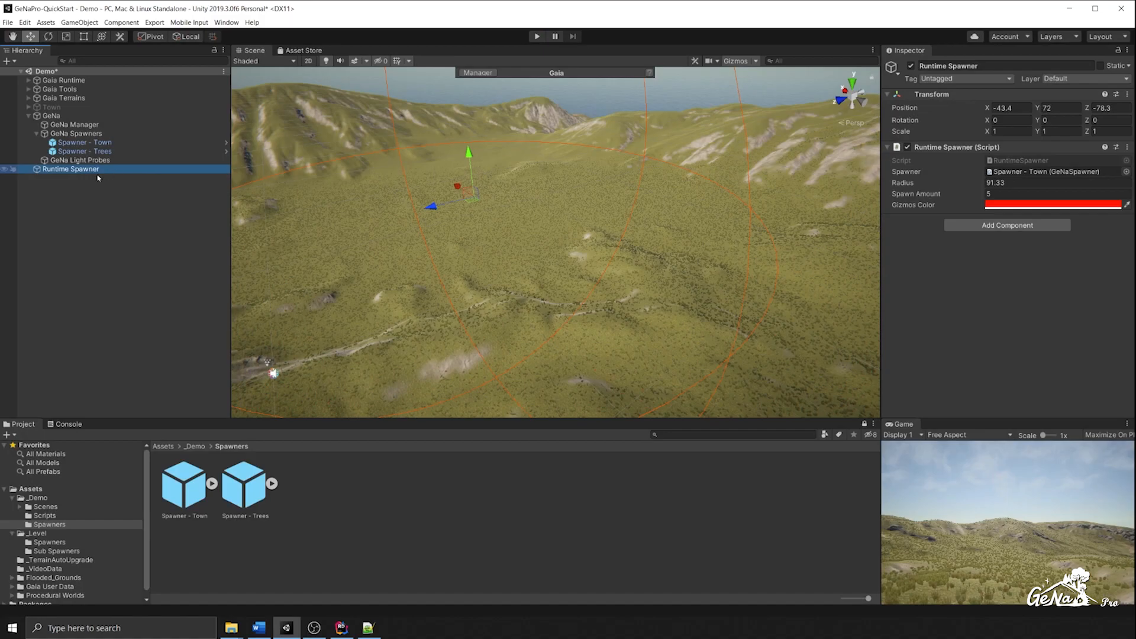
key("ctrl+d")
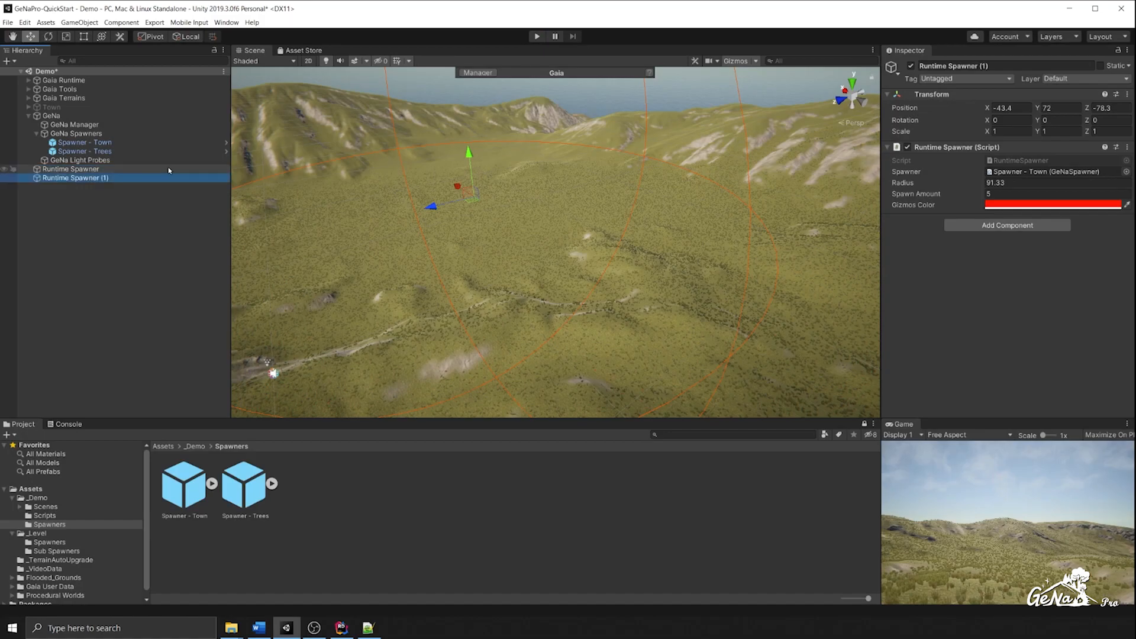
key("F2")
type("- Trees")
key("Return")
Step: Rename the original Runtime Spawner object as "Runtime Spawner - Town"
key("Up")
key("F2")
type("- Town")
key("Return")
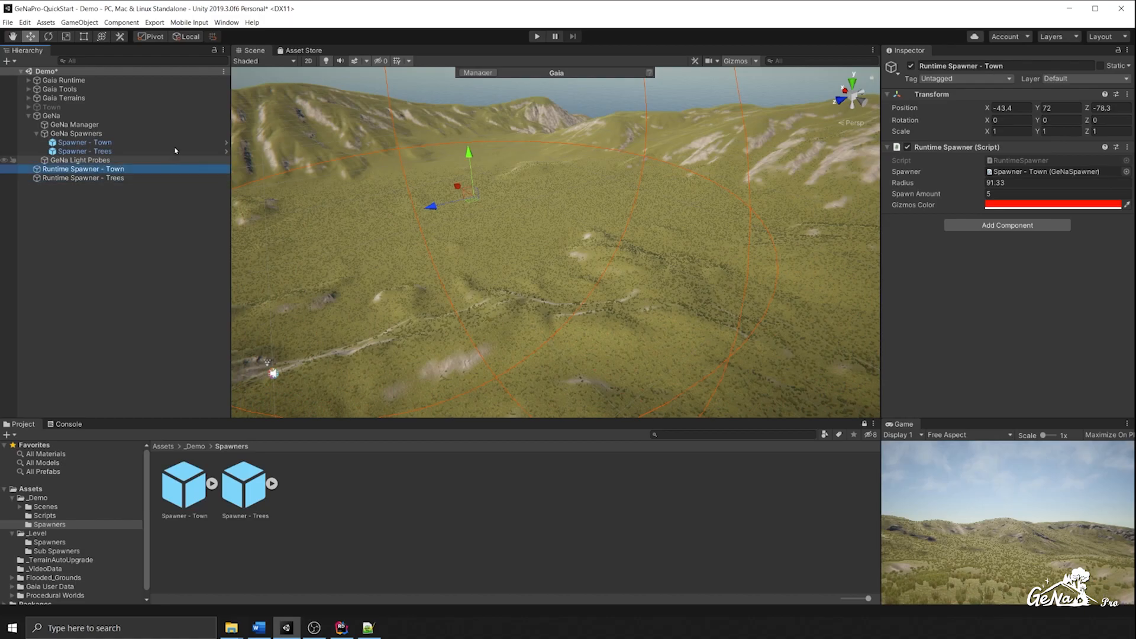
Step: Assign the Spawner - Trees prefab as the spawner of the Runtime Spawner - Trees object
left_click(147, 178)
left_click(1027, 171)
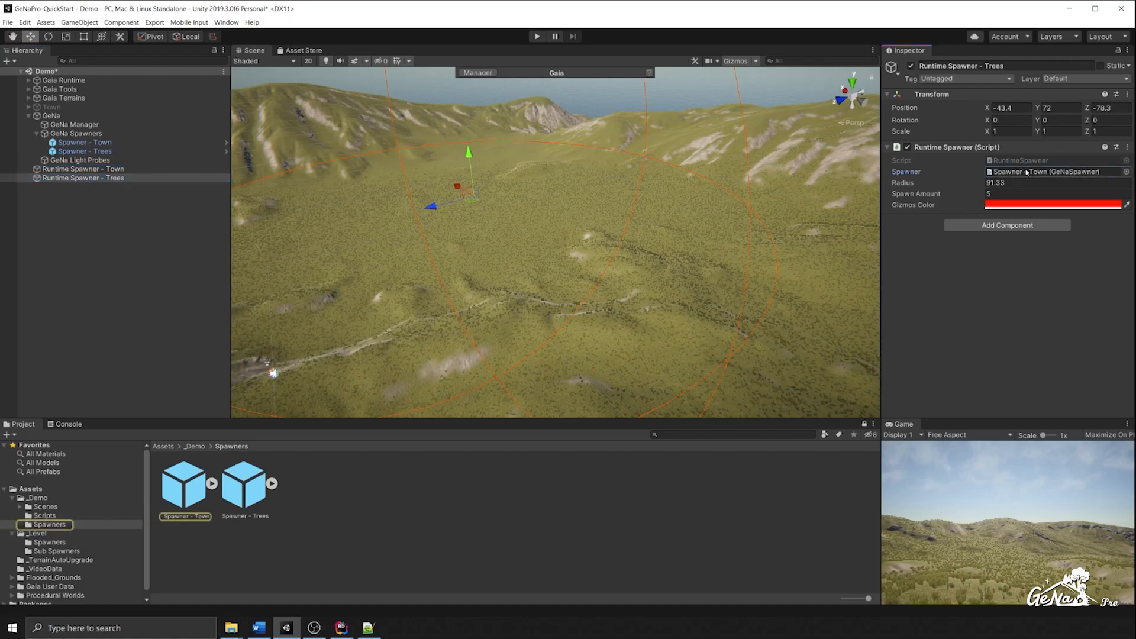
left_click_drag(242, 483, 1043, 177)
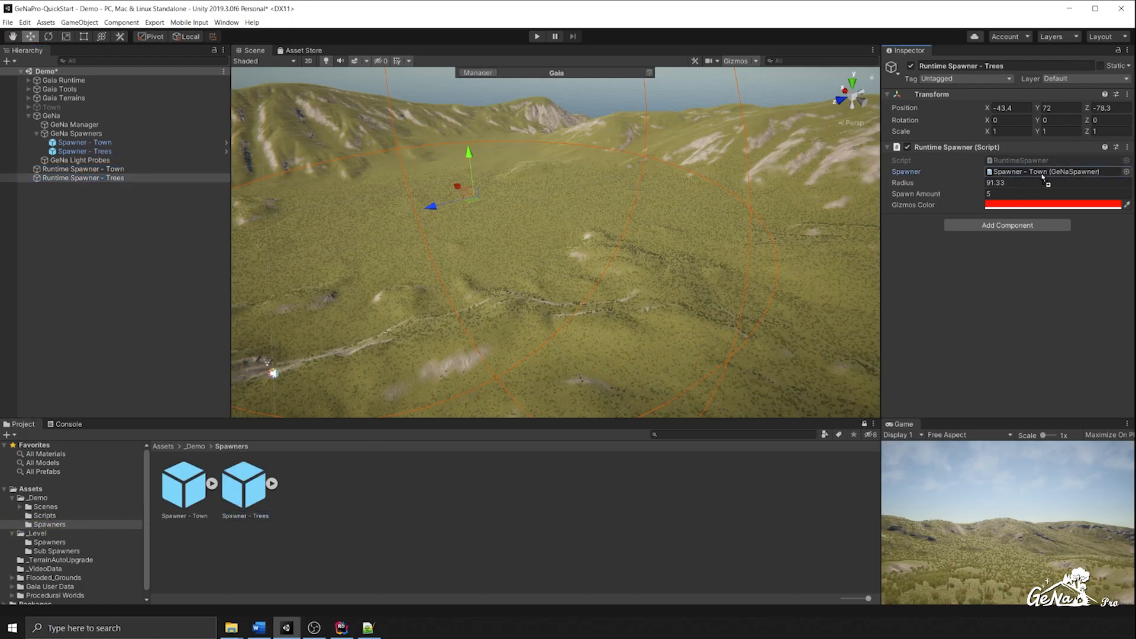
Step: Change the gizmos color of Runtime Spawner - Trees to bright green
left_click(1053, 205)
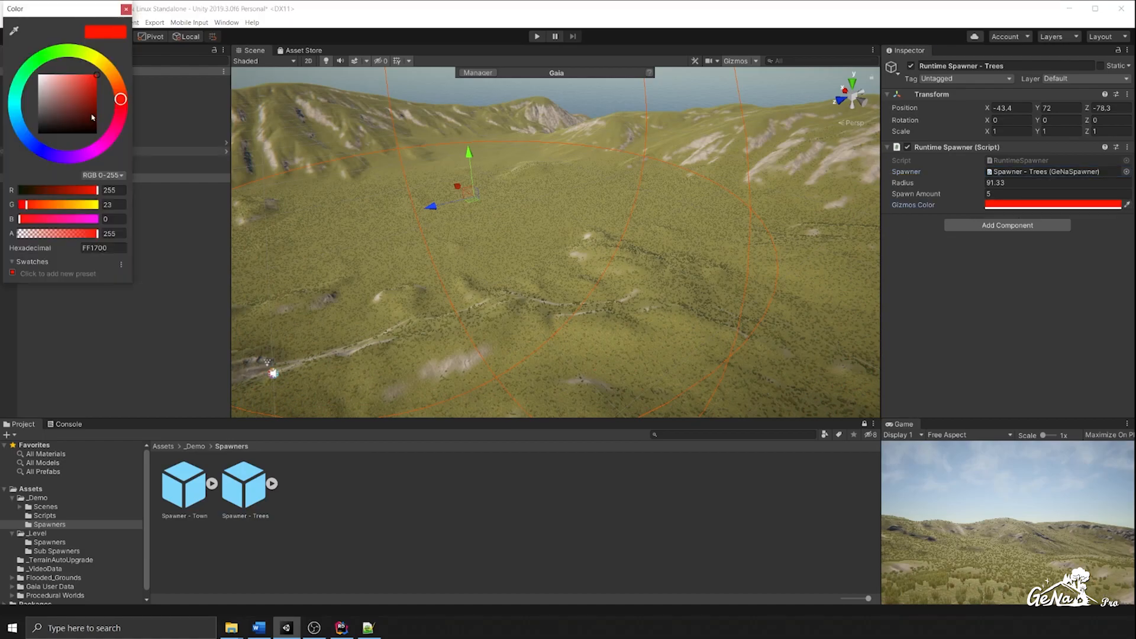
left_click(57, 53)
left_click_drag(57, 53, 57, 52)
left_click(126, 10)
Step: Increase the radius of Runtime Spawner - Trees to 214.6 so it covers more of the island
key("f")
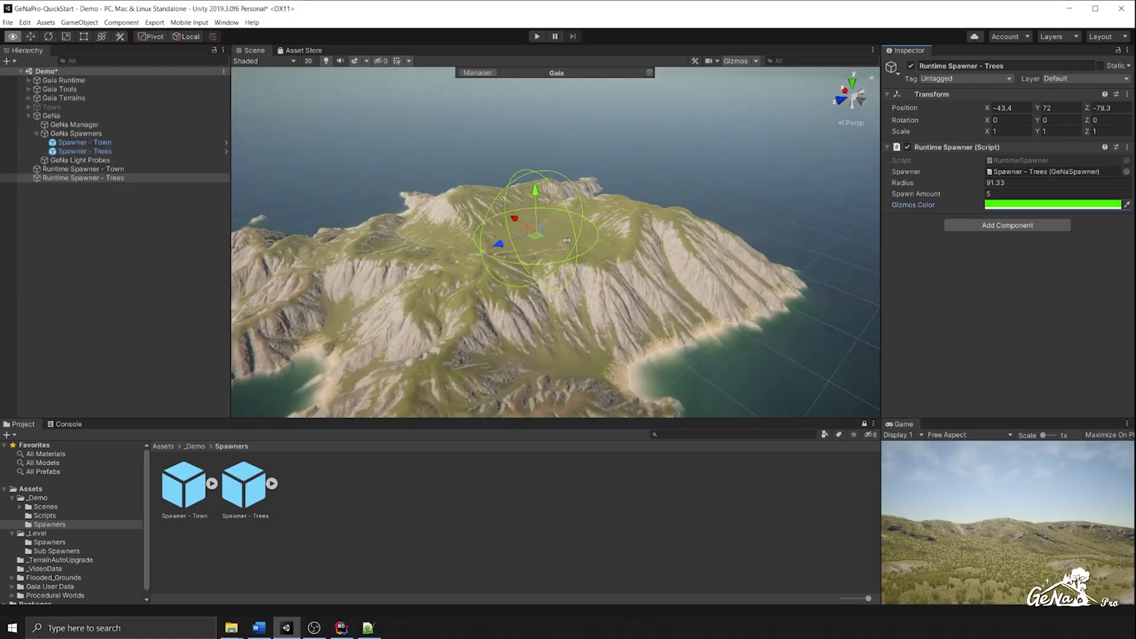
left_click(911, 183)
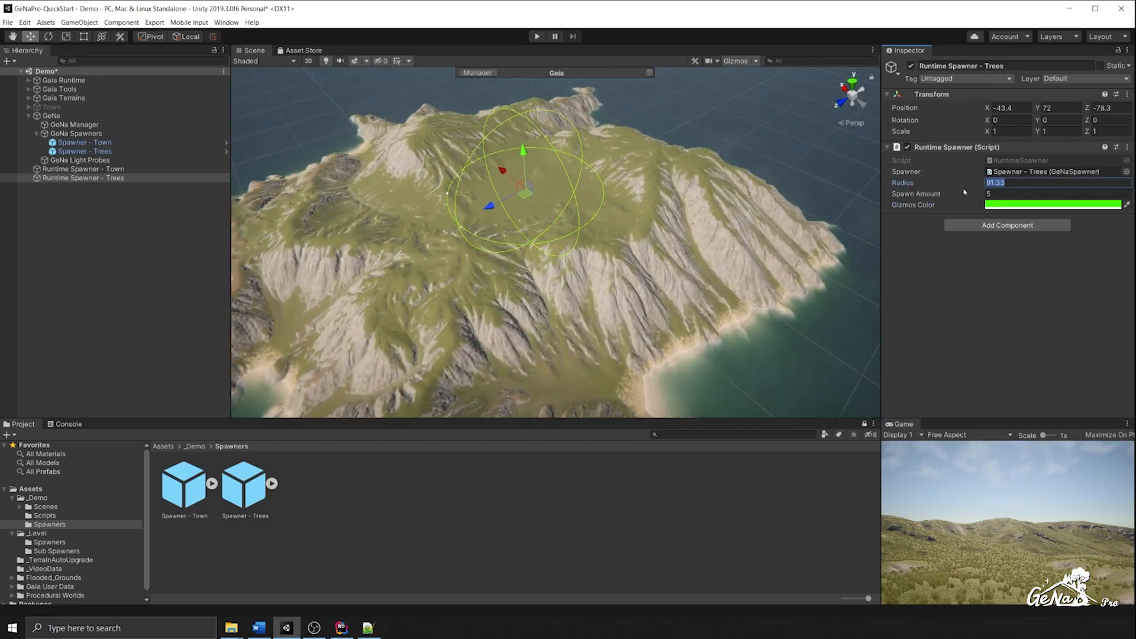
left_click_drag(928, 186, 983, 185)
scroll(675, 228, "up", 3)
left_click_drag(486, 326, 663, 284, "alt")
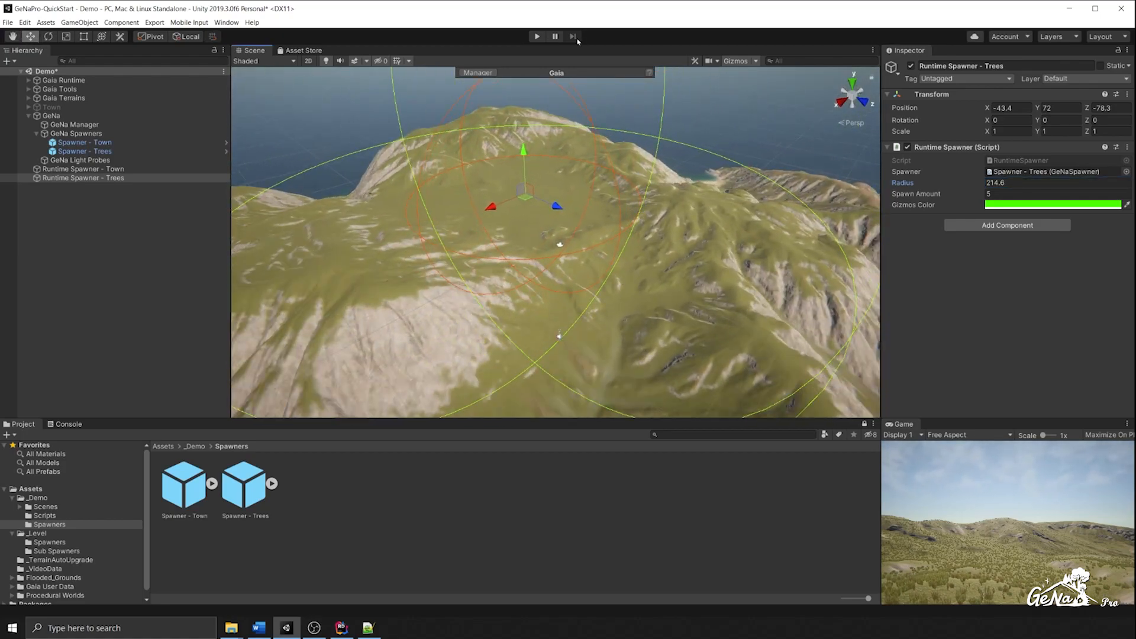
Step: Run the scene to examine how buildings and trees spawn across the terrain, and stop play mode
left_click(534, 38)
scroll(494, 264, "up", 2)
left_click_drag(494, 263, 489, 291, "alt")
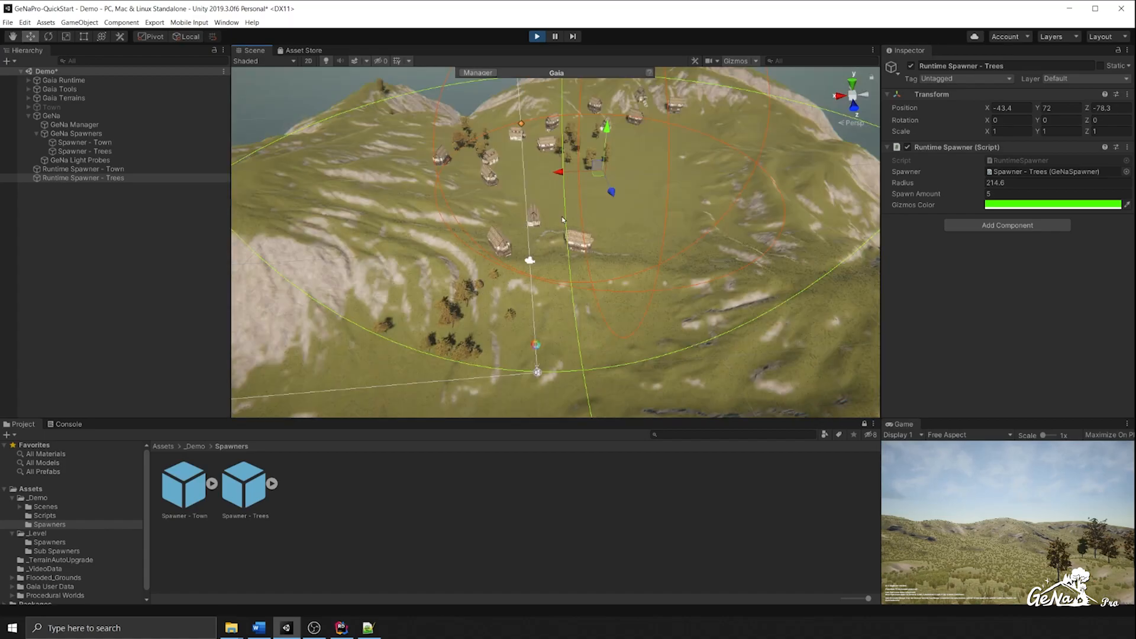
left_click(537, 36)
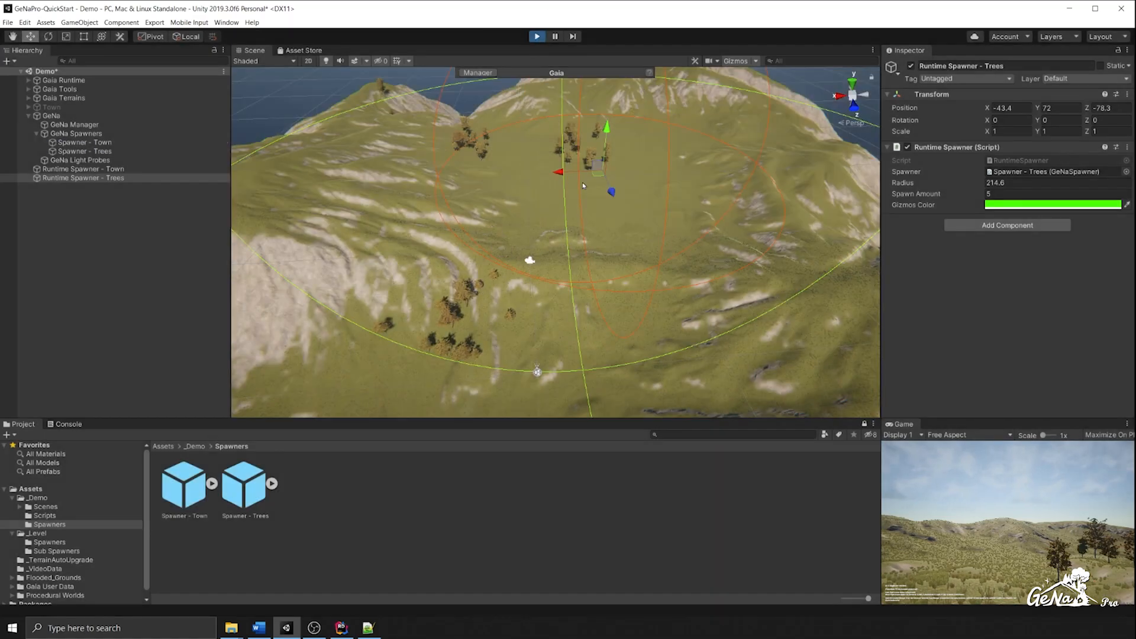
left_click_drag(567, 208, 518, 249, "alt")
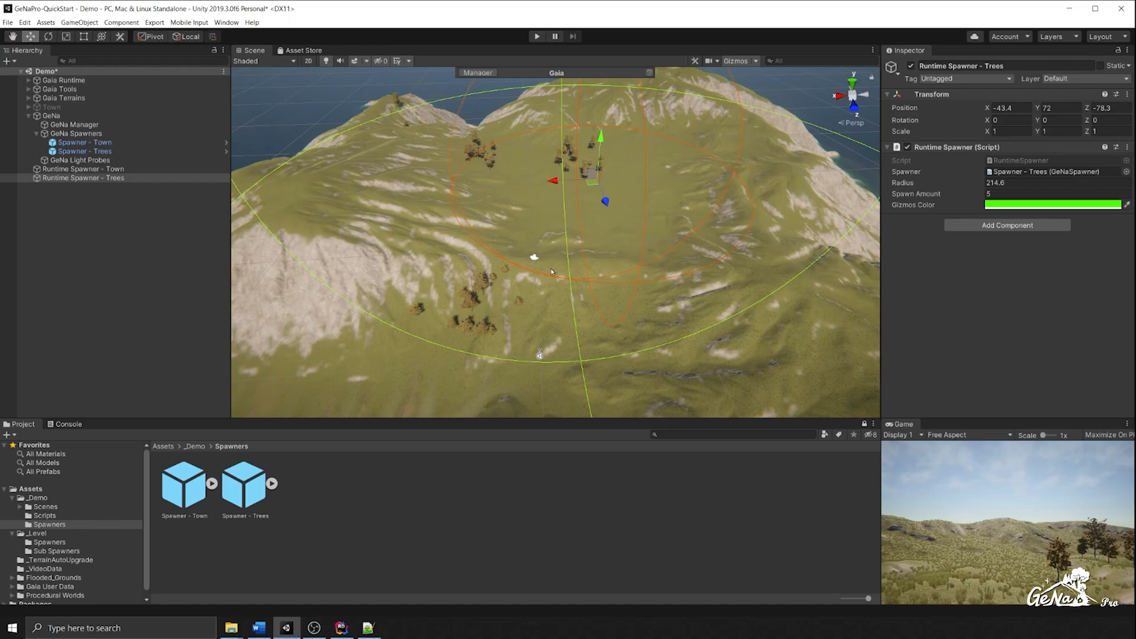
Step: Erase the leftover spawned trees from the terrain with the Paint Trees tool at brush size 1024
left_click(543, 227)
left_click(1007, 161)
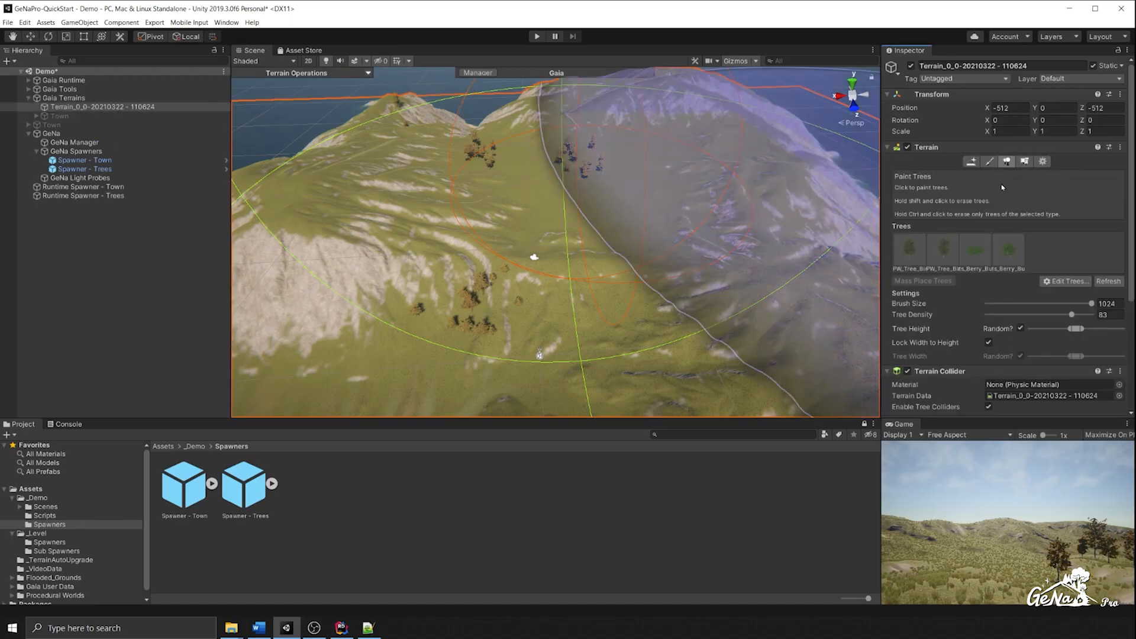
left_click(930, 247)
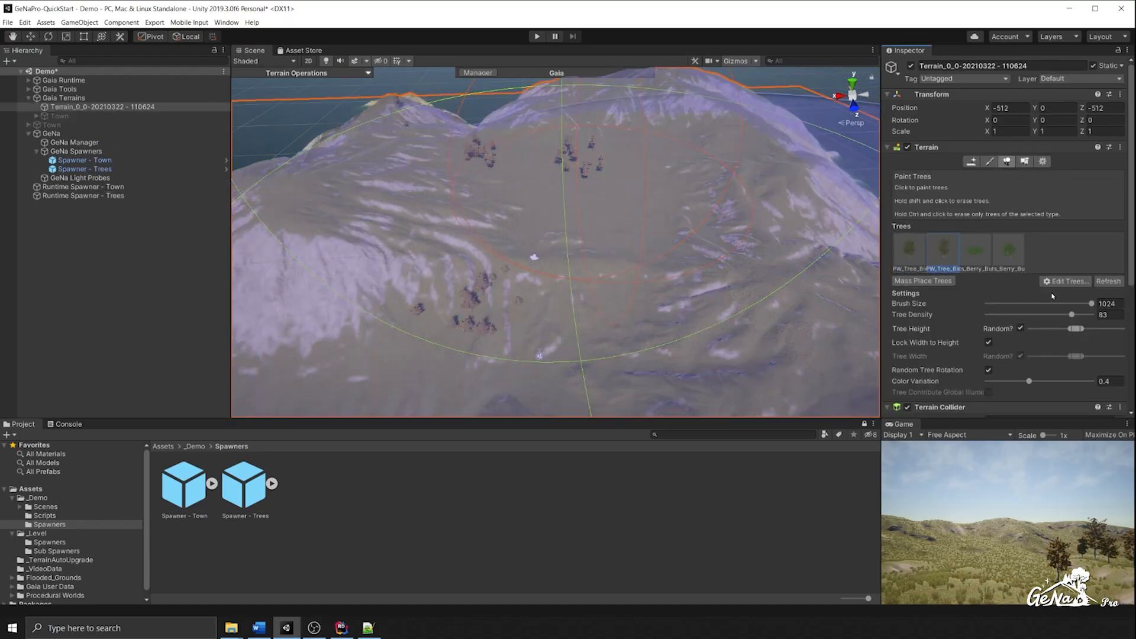
left_click(566, 177, "shift")
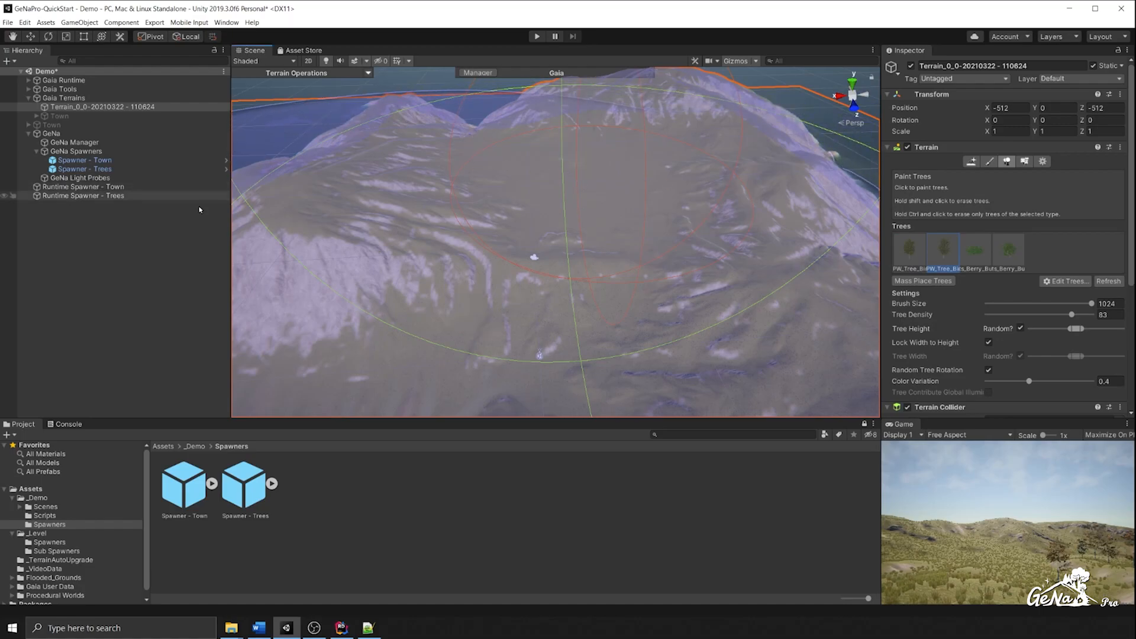
Step: Run the scene on the cleared terrain to examine the town and tree placement, and stop play mode
left_click(537, 37)
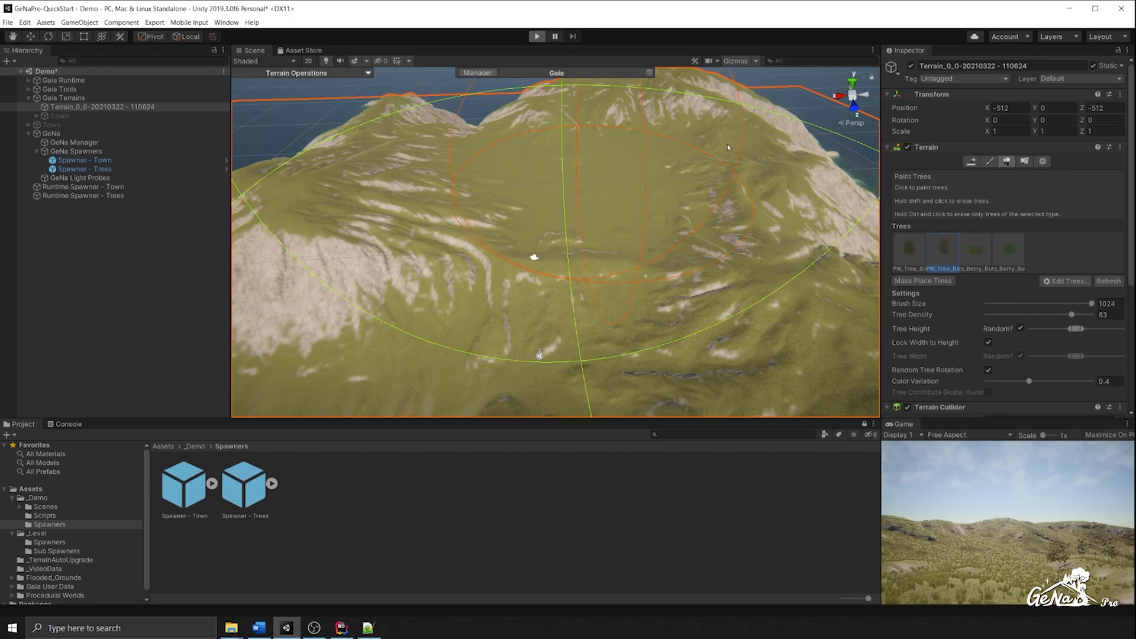
left_click_drag(723, 160, 536, 201, "alt")
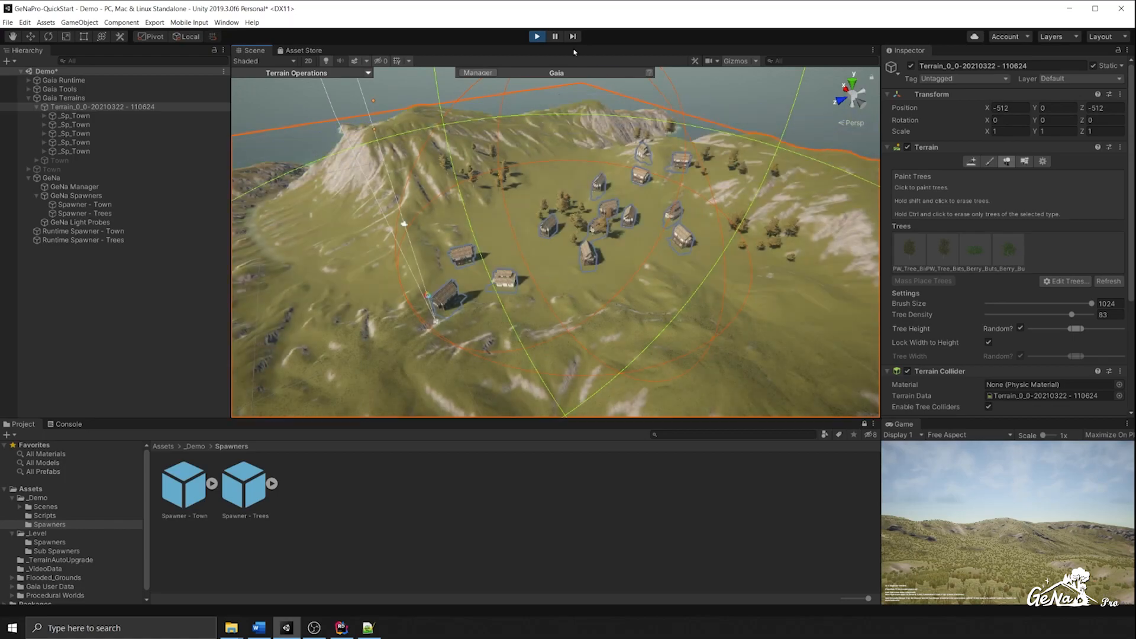
left_click(536, 37)
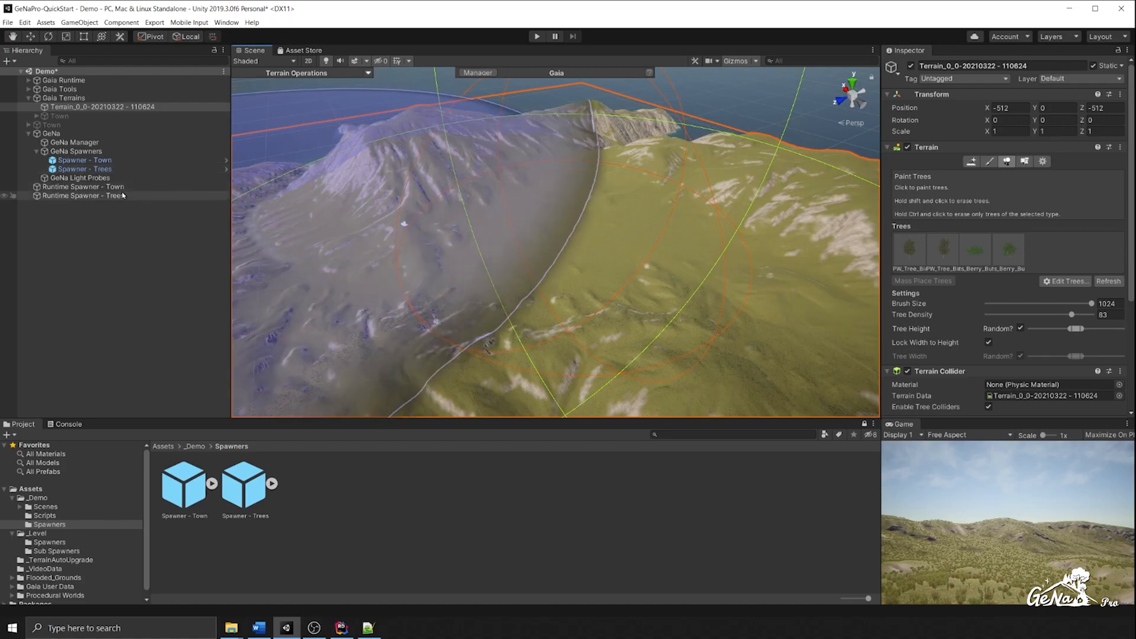
Step: Widen the range of Spawner - Trees to 191, test it with one spawn on the terrain, and undo that spawn
left_click(115, 171)
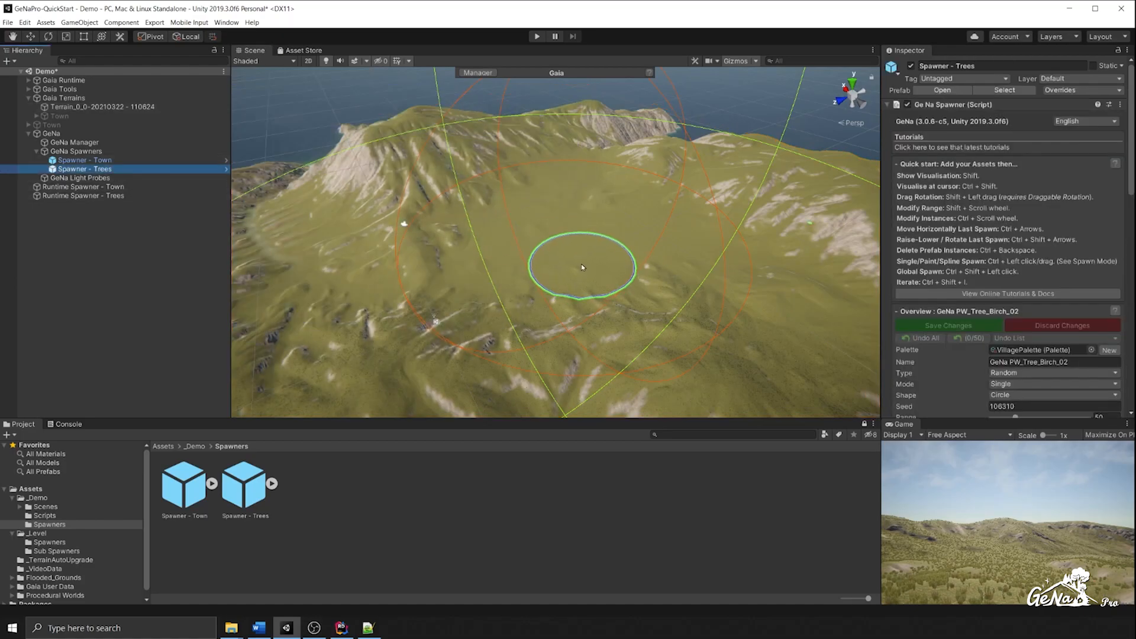
scroll(583, 273, "up", 10, "shift")
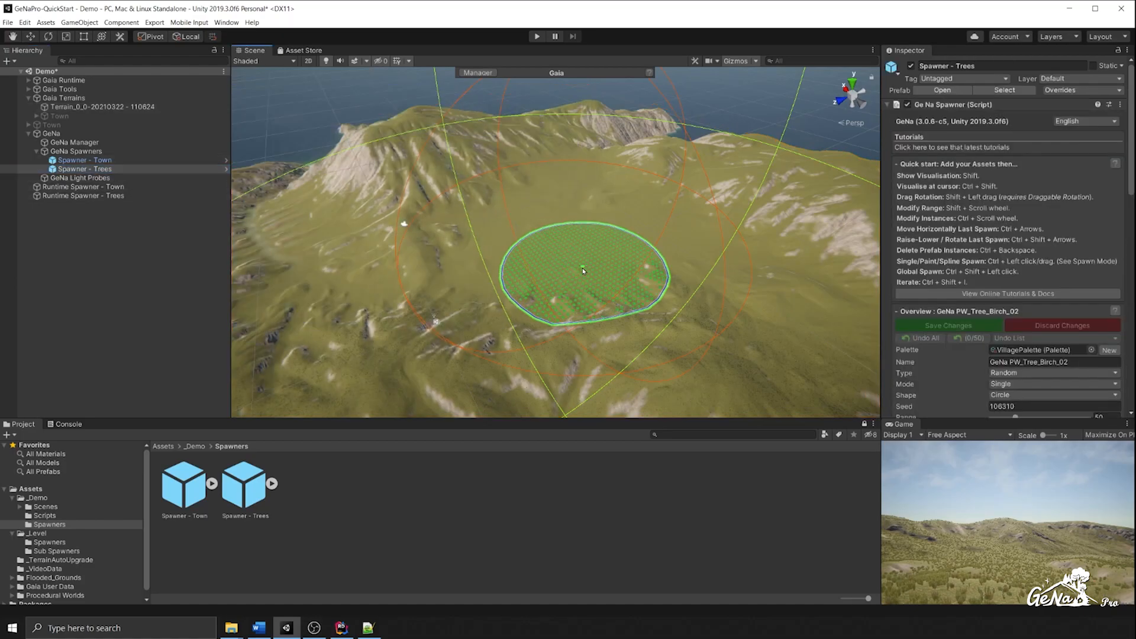
scroll(579, 231, "up", 1, "shift")
left_click(566, 234, "ctrl")
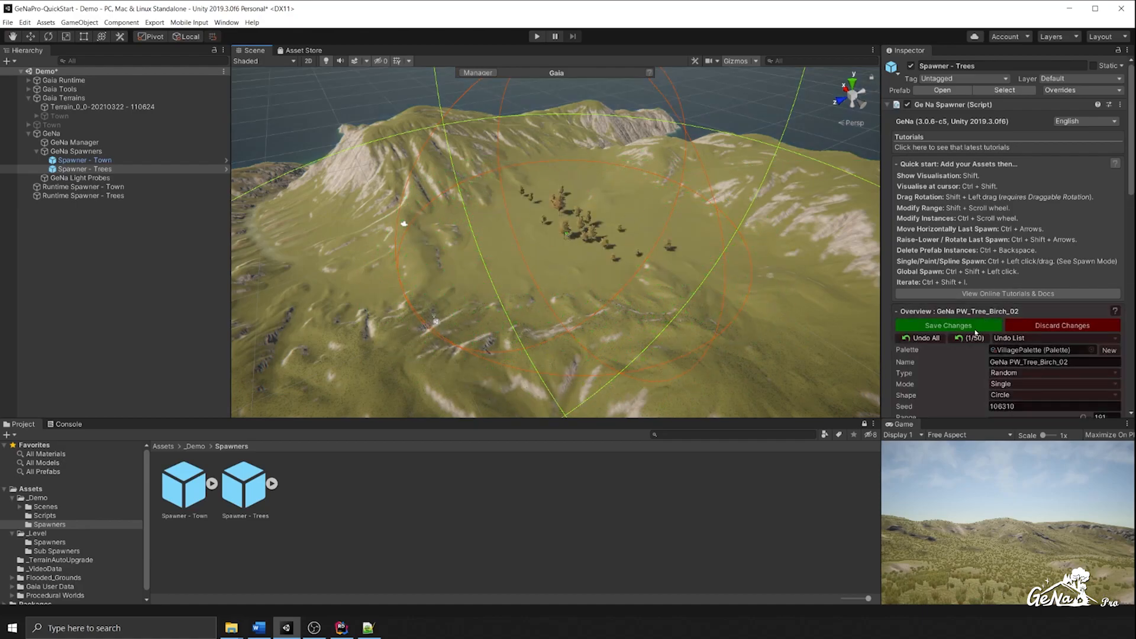
left_click(975, 337)
scroll(975, 340, "down", 3)
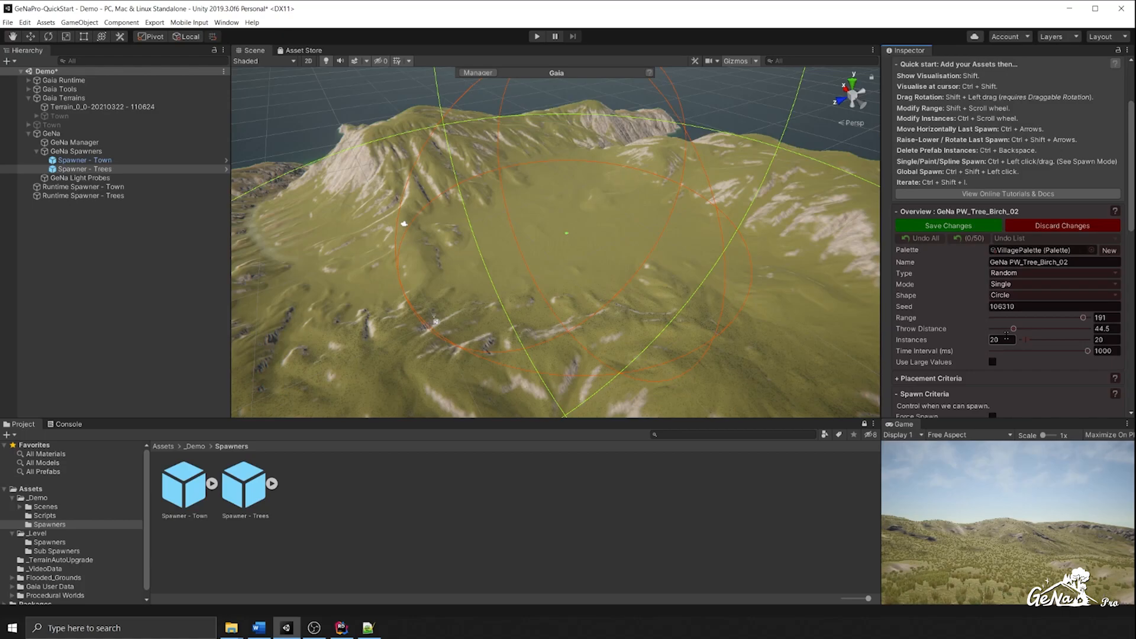
Step: Set the throw distance of Spawner - Trees to 160, test it with spawns on the terrain, and undo them
left_click_drag(1051, 327, 1060, 331)
left_click(551, 244, "ctrl")
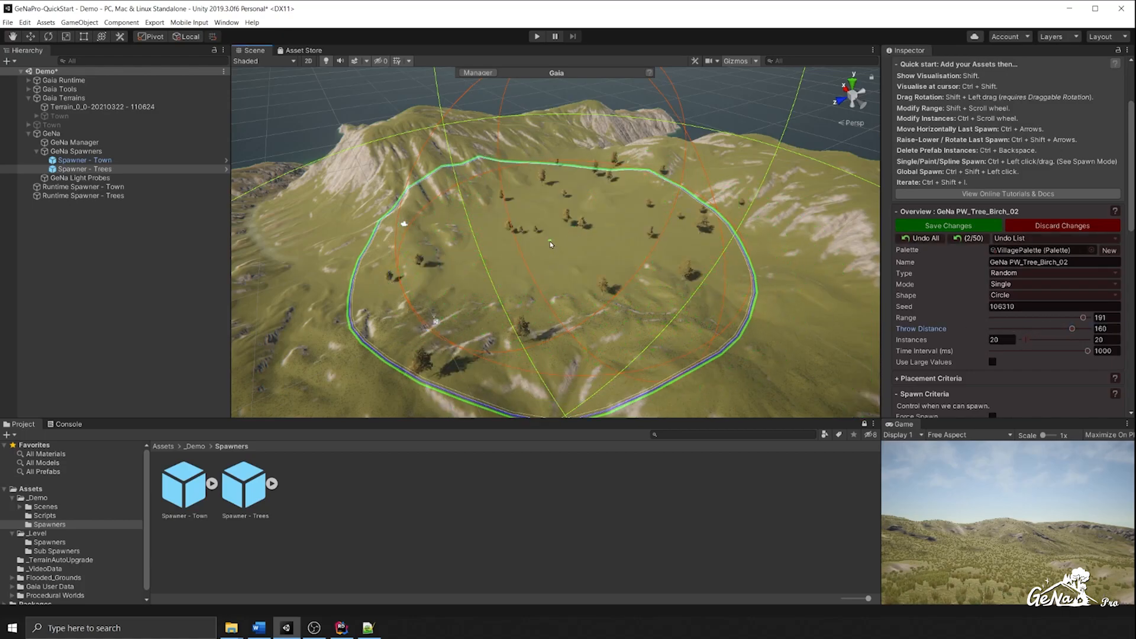
left_click(550, 244, "ctrl")
left_click(554, 235, "ctrl")
left_click(968, 239)
left_click(969, 240)
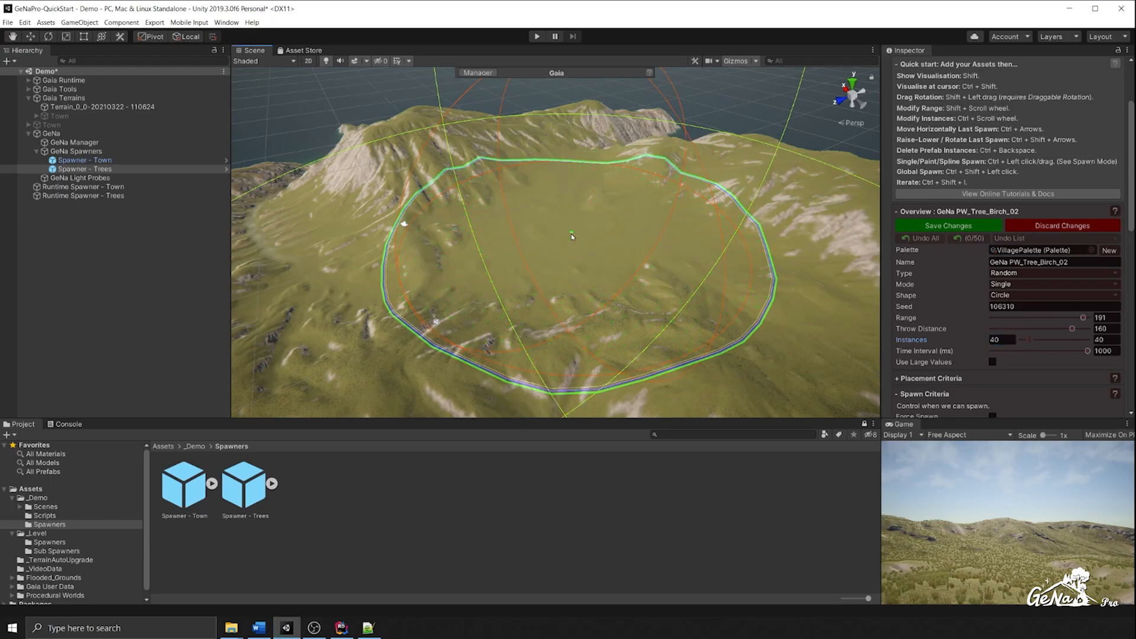
Step: Test and undo one tree spawn with 40 instances, and save the changes to Spawner - Trees
left_click(570, 233, "ctrl")
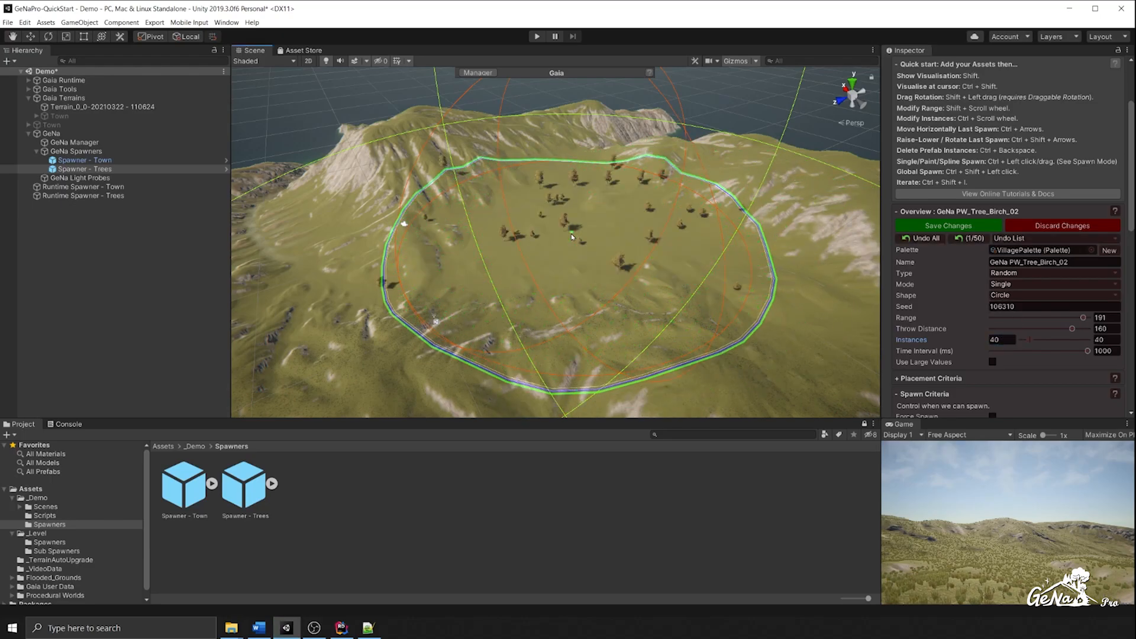
left_click(968, 239)
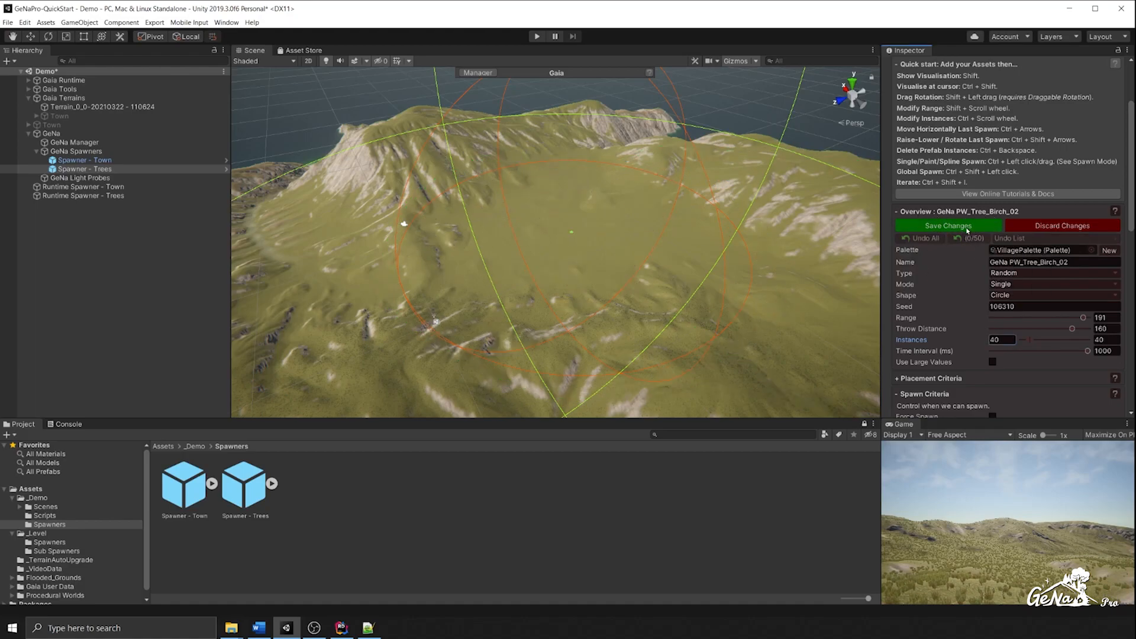
left_click(960, 230)
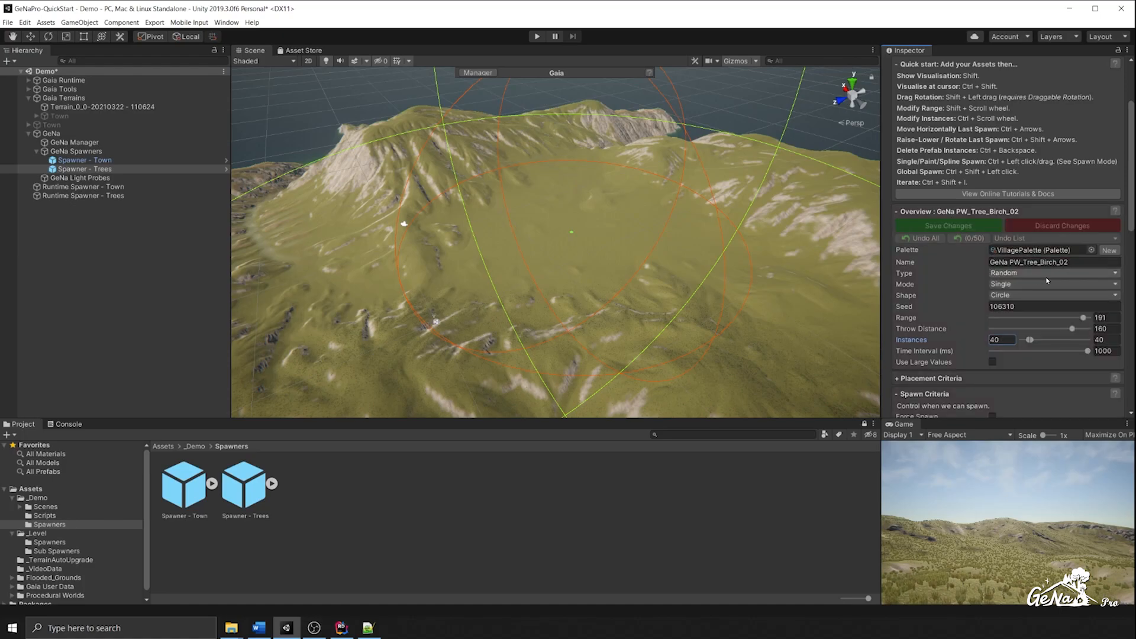
key("shift")
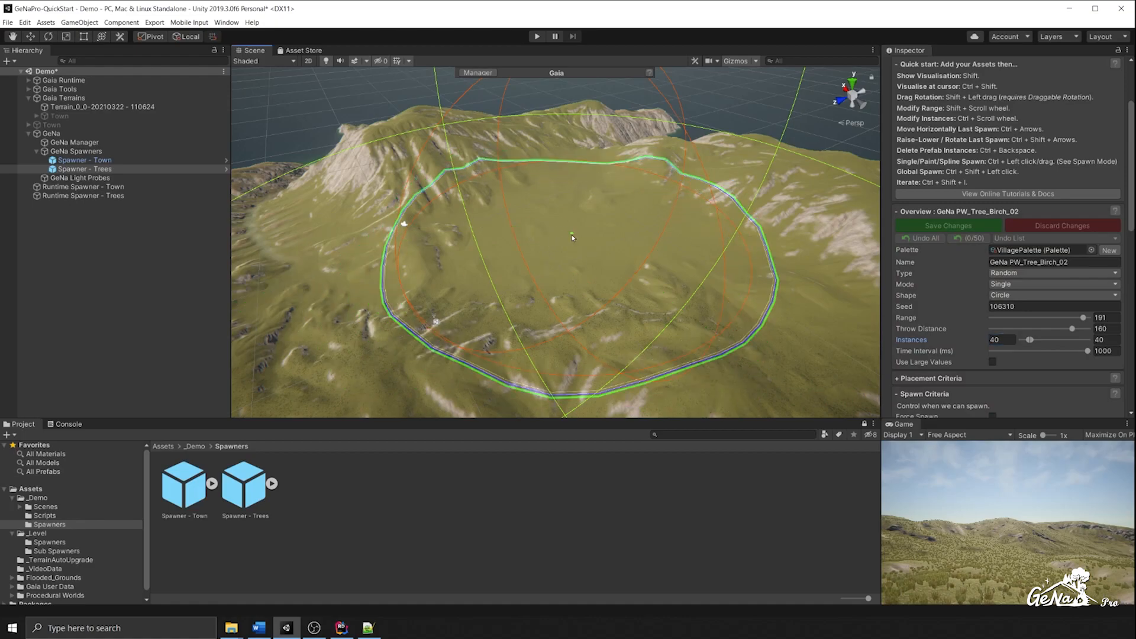
Step: Run the scene with the updated tree spawner, examine the tree spread around the town, and stop play mode
left_click(124, 216)
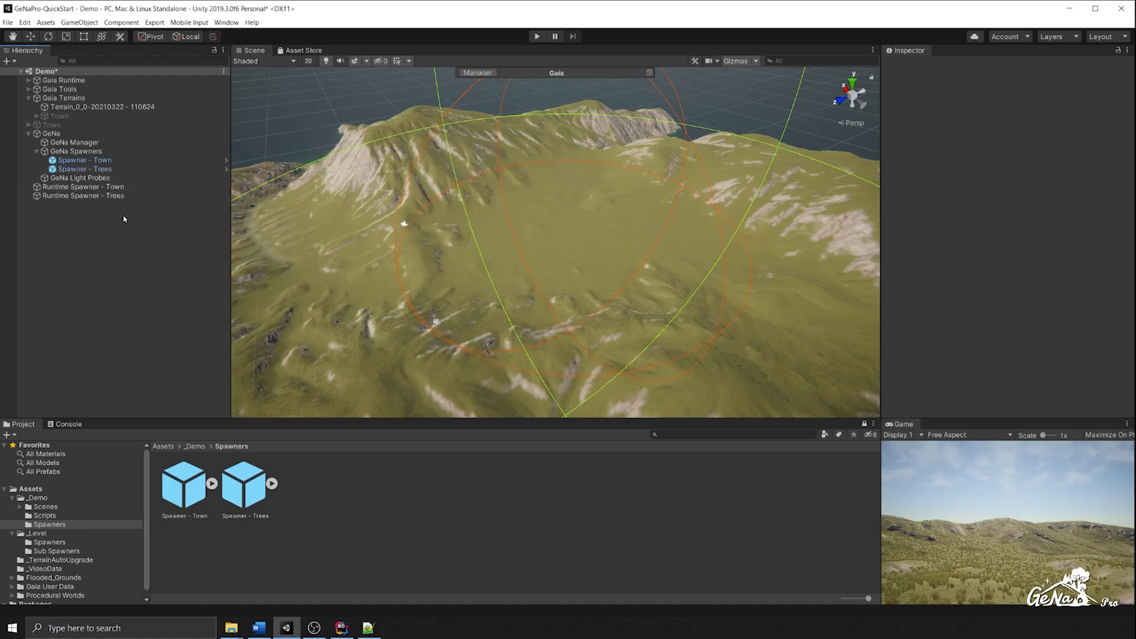
left_click(108, 198)
left_click(1042, 172)
left_click(536, 37)
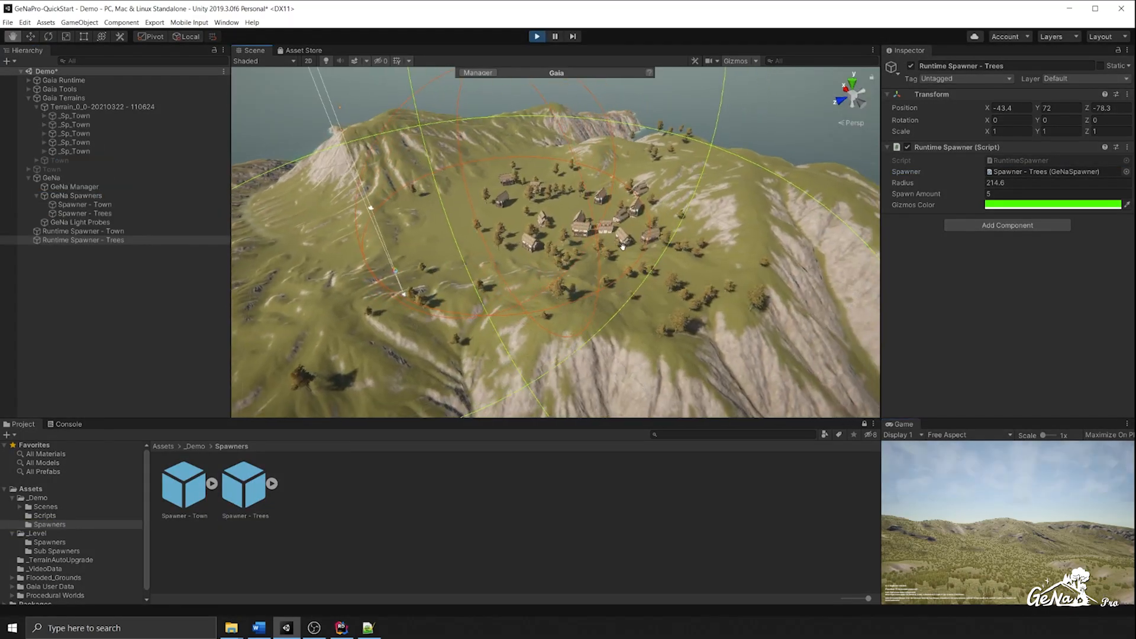
left_click_drag(657, 243, 395, 226, "alt")
scroll(476, 241, "up", 3)
scroll(463, 219, "up", 2)
scroll(520, 216, "down", 10)
scroll(521, 216, "up", 4)
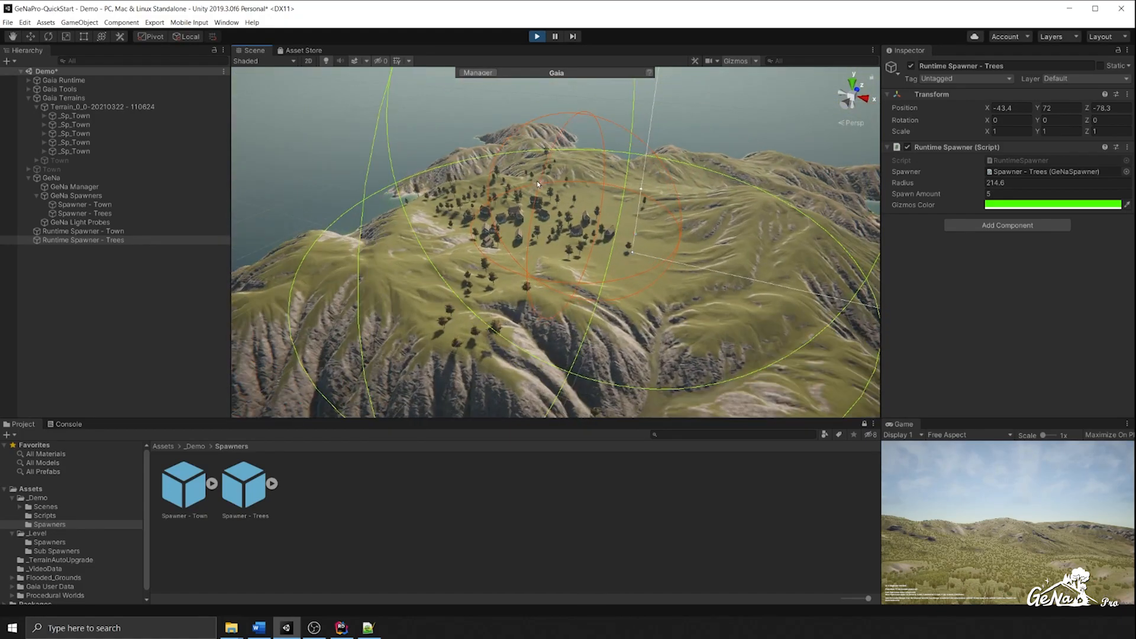
left_click(537, 37)
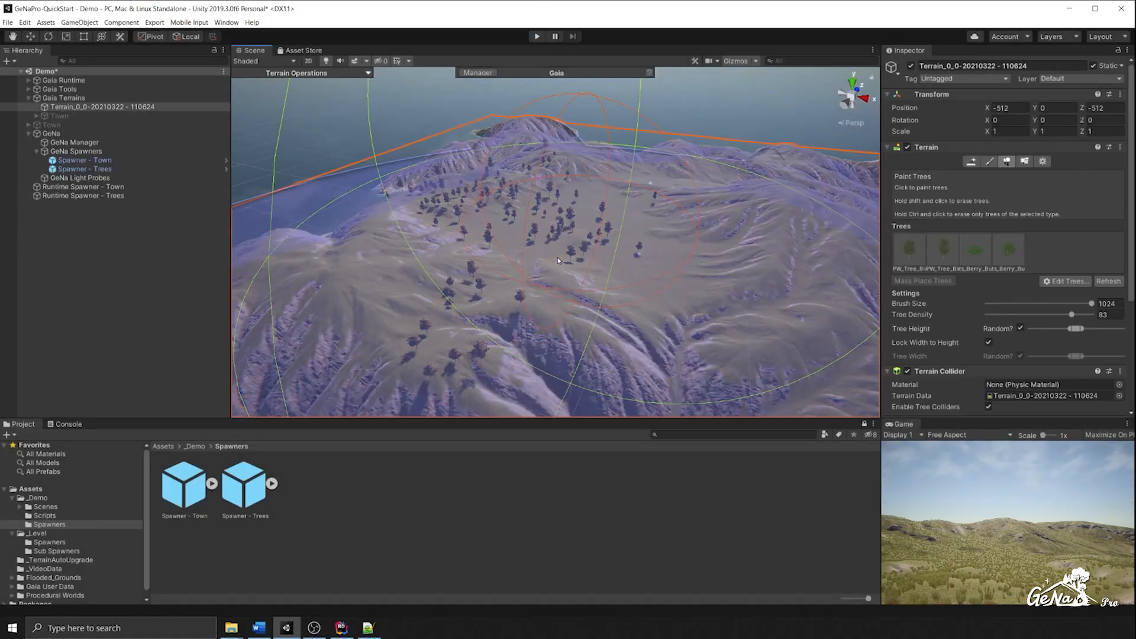
Step: Run the scene once more, inspect the spawned buildings and trees up close, and stop play mode
left_click(538, 37)
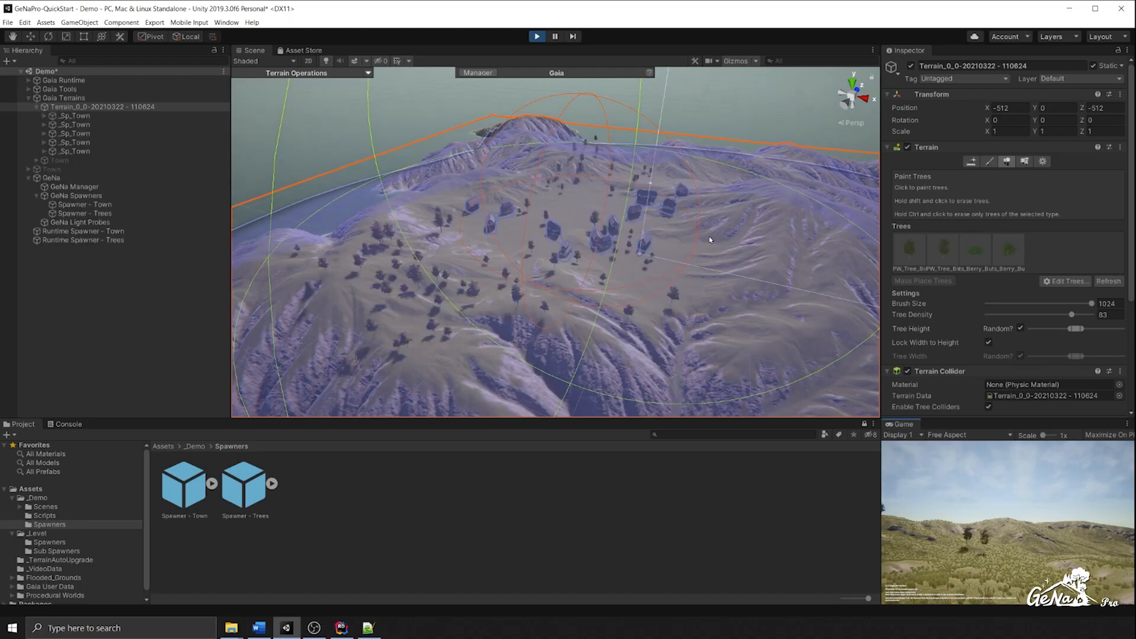
left_click_drag(709, 239, 478, 243, "alt")
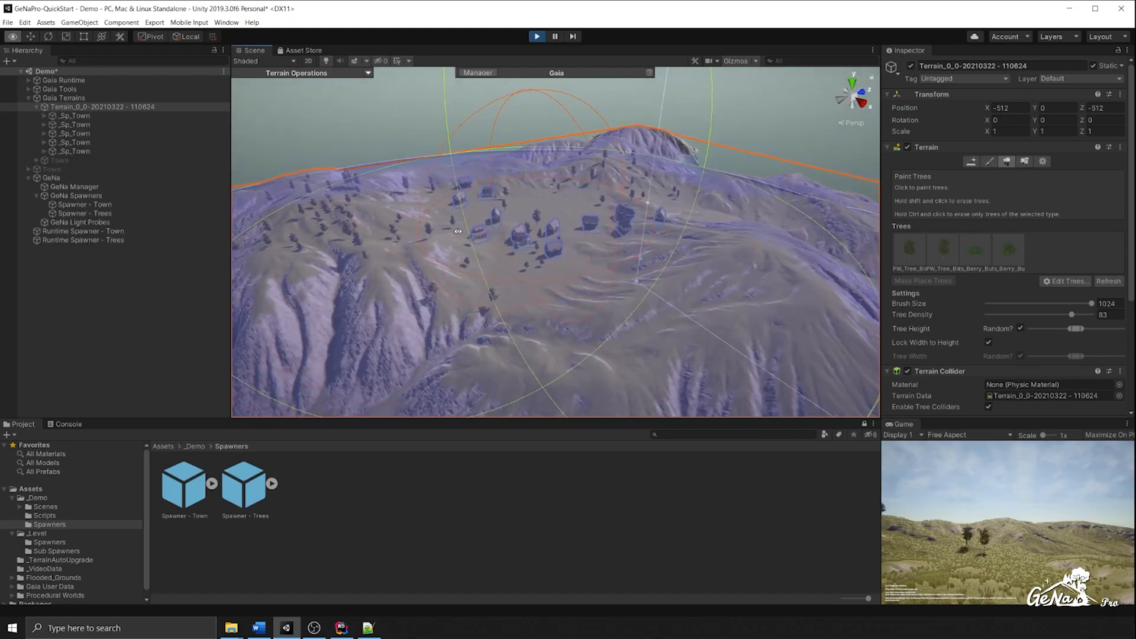
scroll(478, 243, "up", 1)
scroll(479, 242, "up", 10)
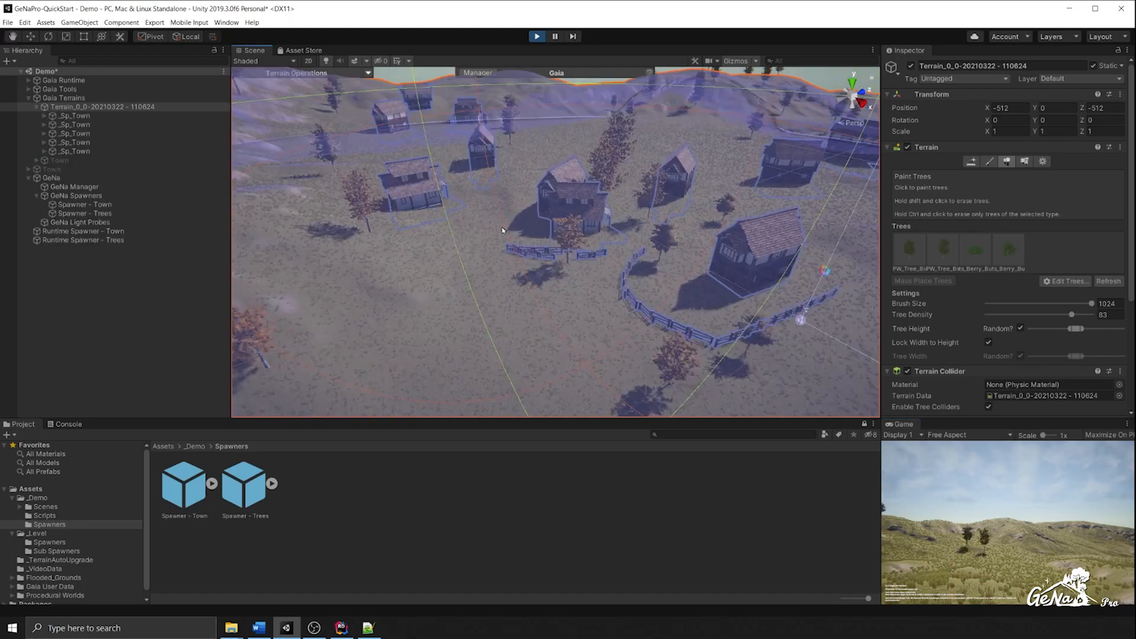
mouse_move(503, 230)
left_mouse_down("alt")
mouse_move(308, 237)
mouse_move(515, 243)
left_mouse_up("alt")
left_click_drag(722, 254, 527, 241, "alt")
left_click(536, 36)
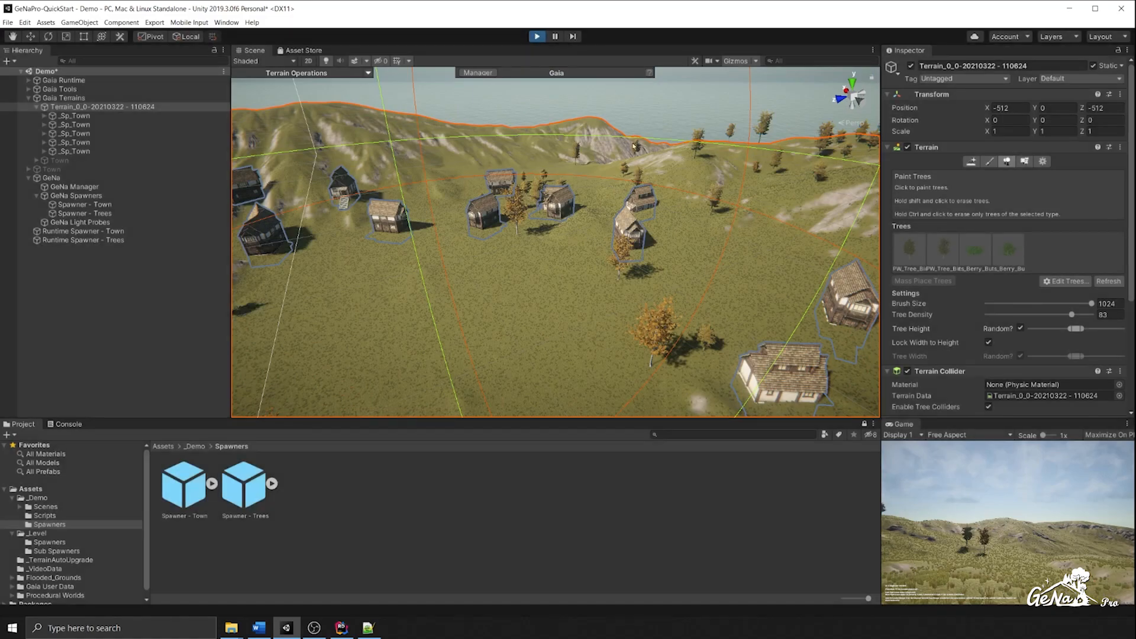
Step: Set the spawn amount of Runtime Spawner - Trees to 50 and run the scene
left_click(83, 196)
left_click(1021, 193)
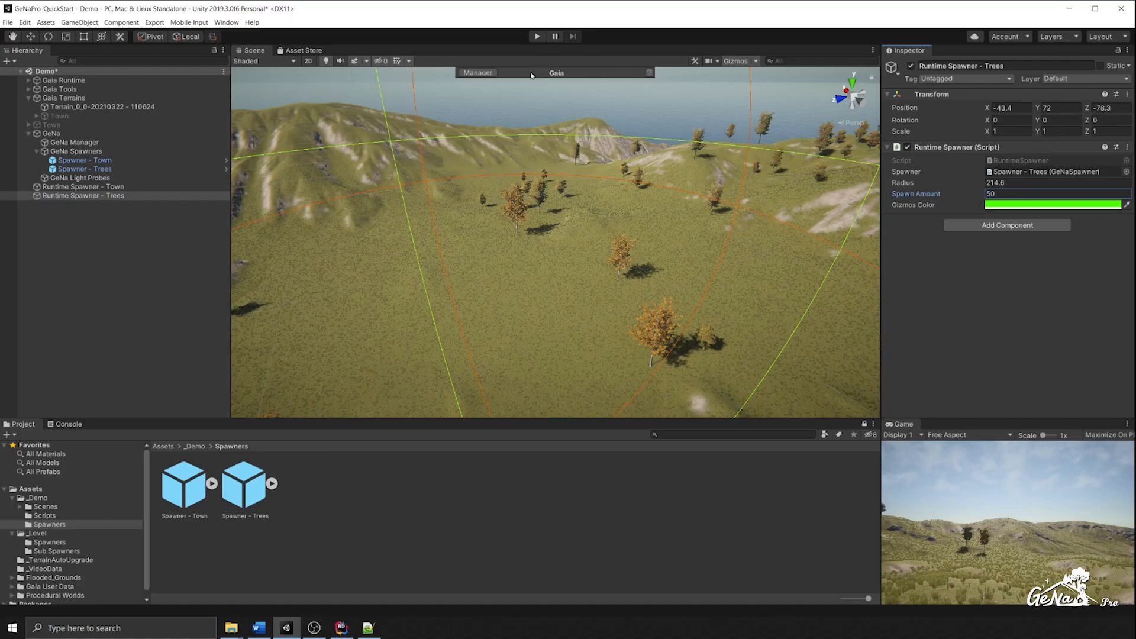
left_click(537, 36)
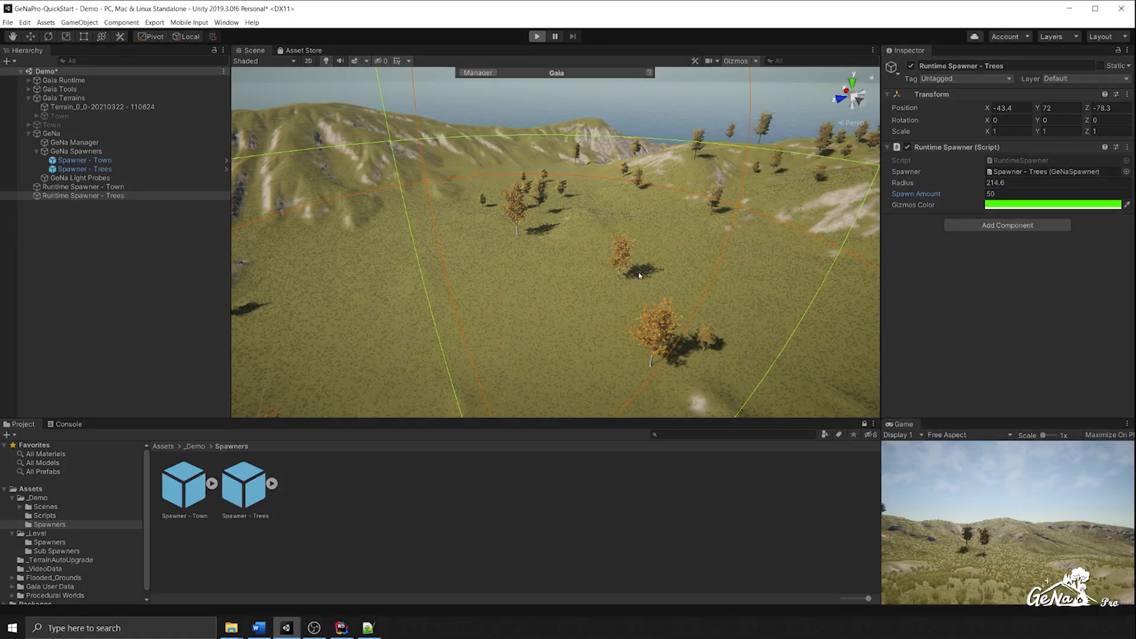
Step: Examine the density and spread of the spawned trees around the town buildings, and stop play mode
scroll(639, 277, "down", 3)
left_click_drag(641, 279, 667, 259, "alt")
scroll(651, 254, "up", 10)
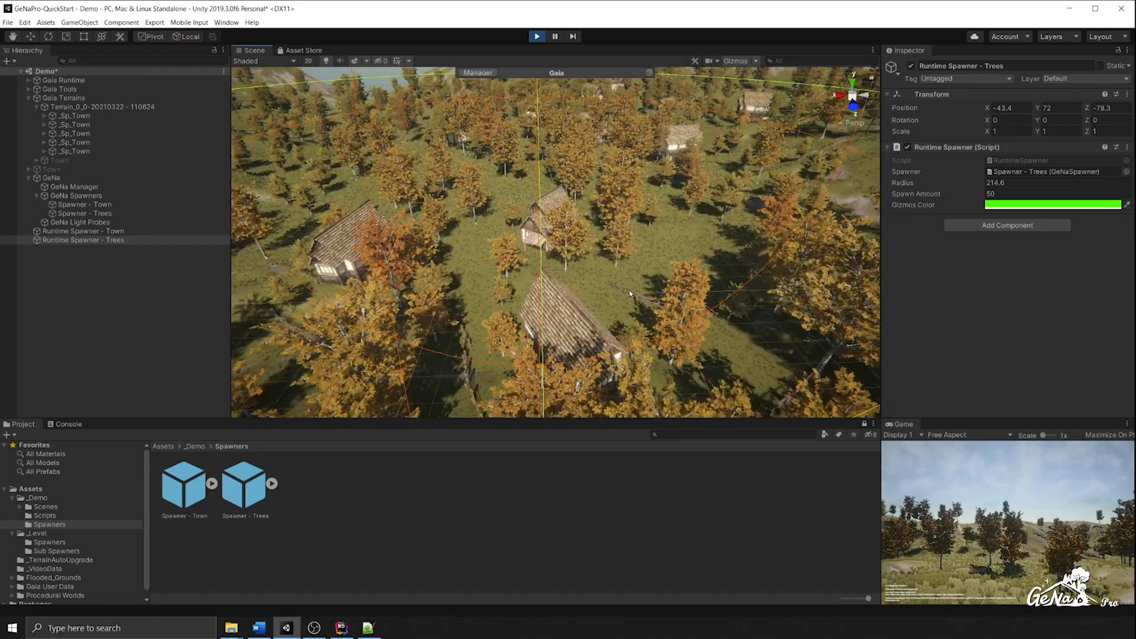
scroll(631, 293, "down", 3)
left_click_drag(631, 293, 332, 269, "alt")
scroll(642, 290, "down", 2)
scroll(533, 267, "down", 3)
left_click_drag(597, 273, 450, 279, "alt")
scroll(450, 279, "down", 4)
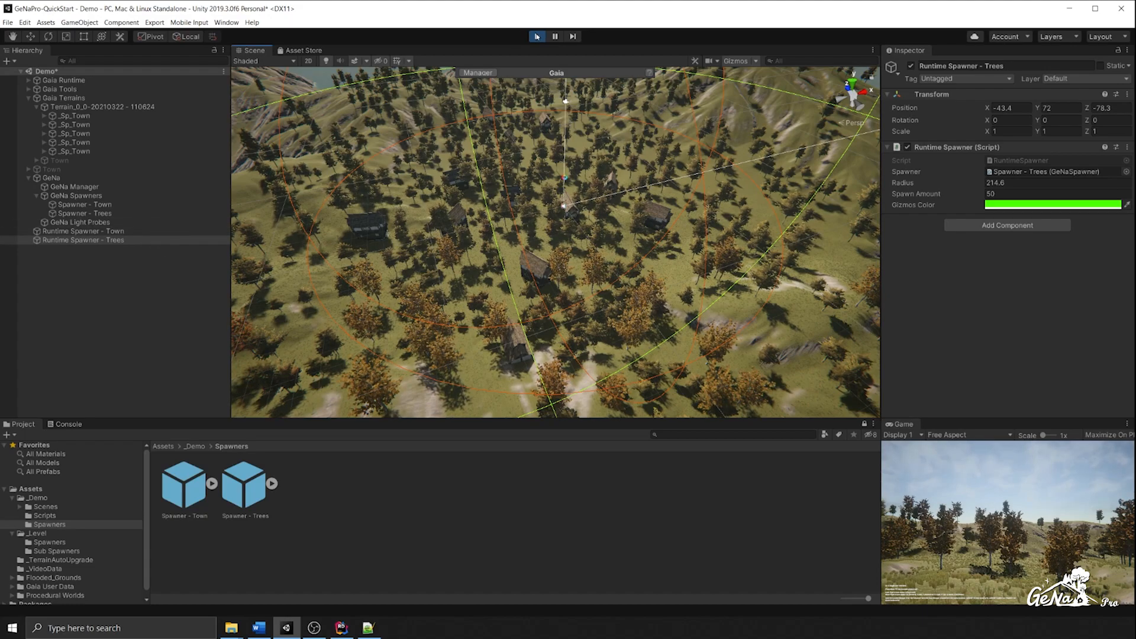
middle_click_drag(495, 180, 527, 179)
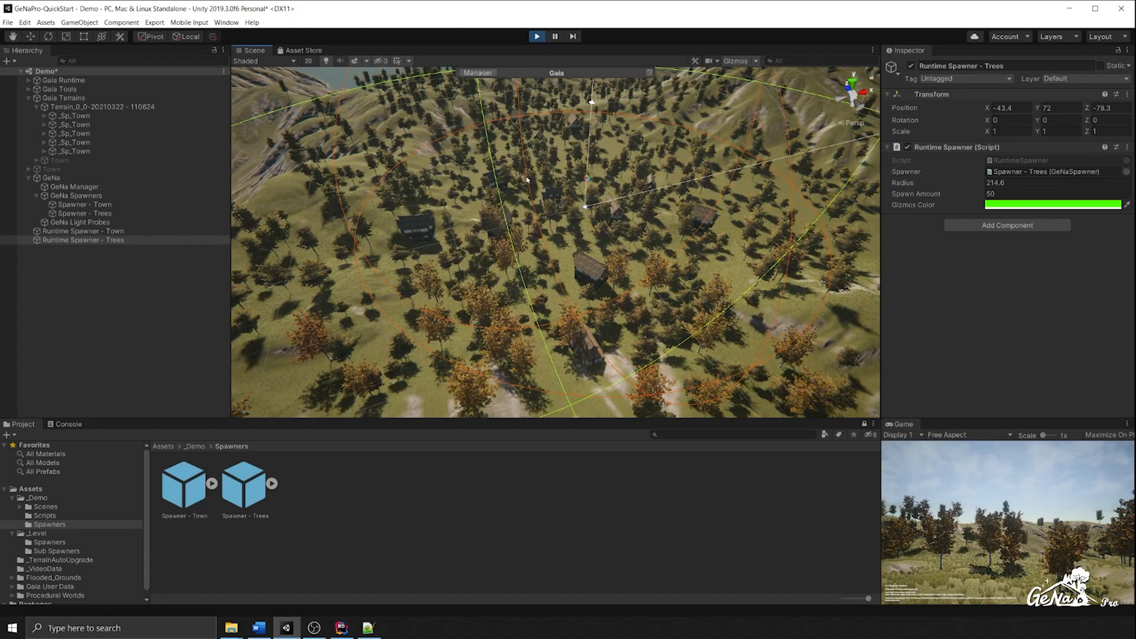
left_click(535, 37)
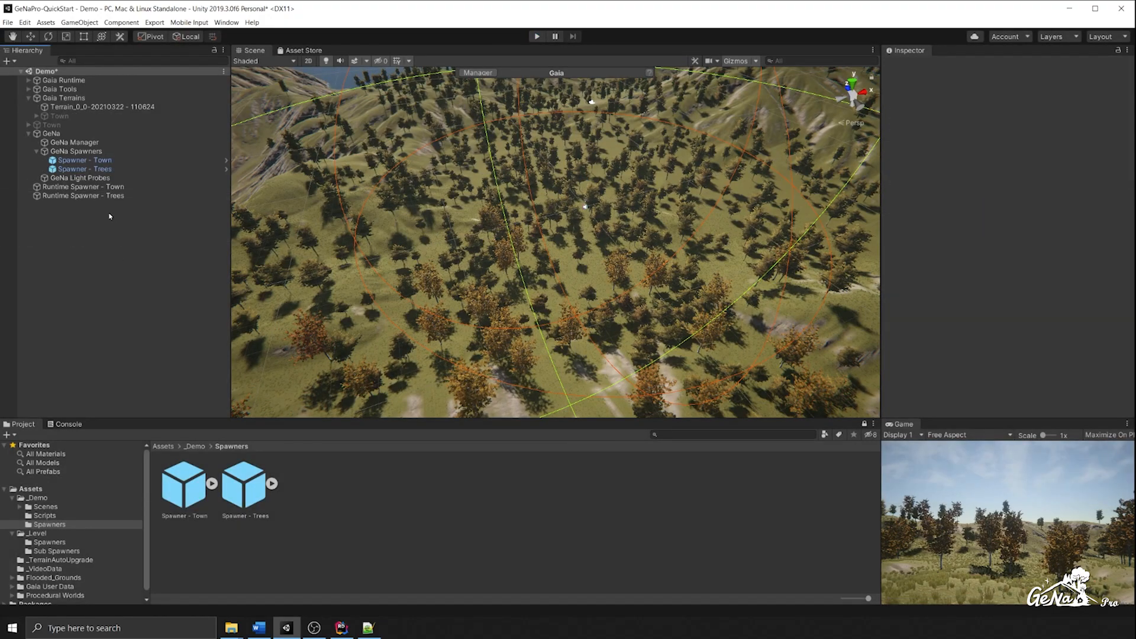
Step: Create an empty root-level game object named Runtime Executor and reset its transform
right_click(109, 214)
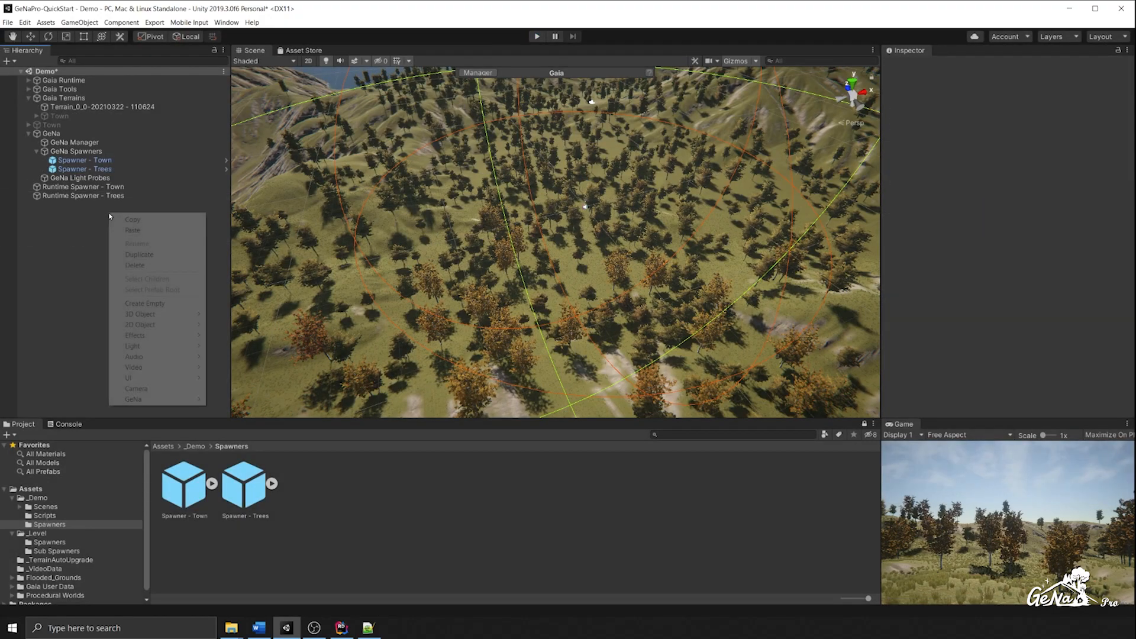
left_click(165, 303)
type("Runti")
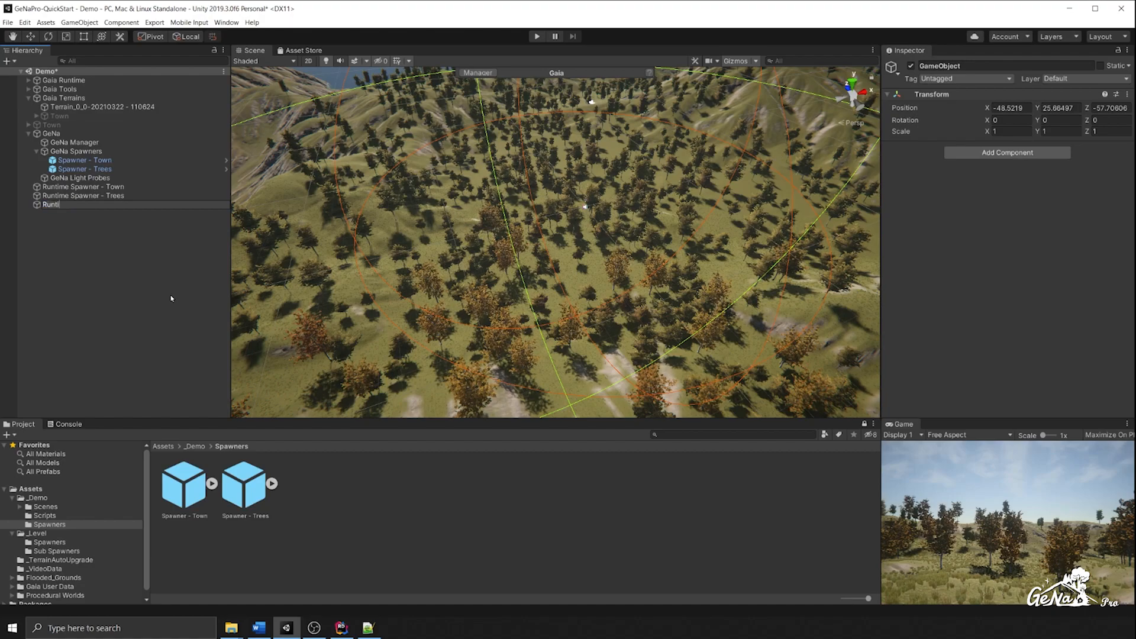
type("me Executor")
key("Return")
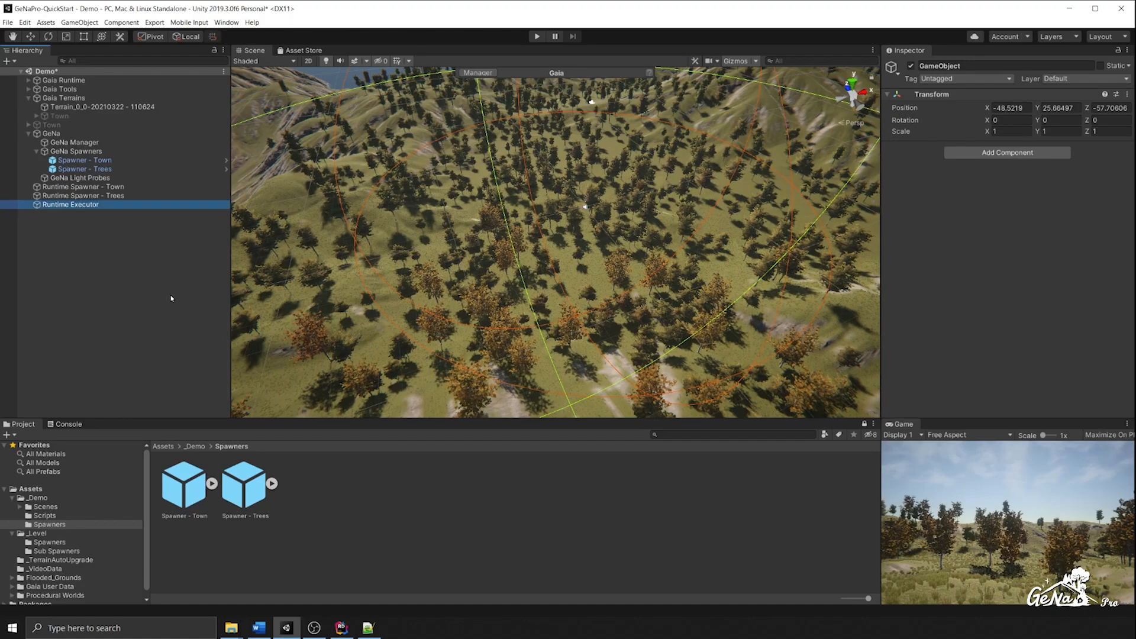
right_click(966, 95)
left_click(977, 103)
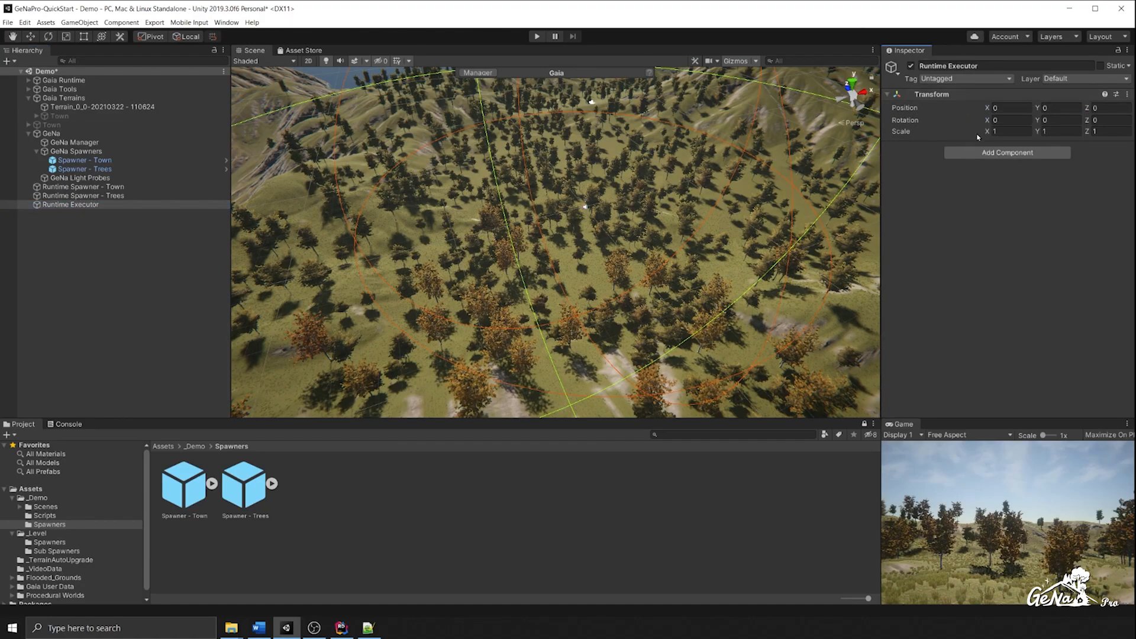
Step: Make Runtime Spawner - Town and Runtime Spawner - Trees children of Runtime Executor
left_click(118, 196)
left_click(97, 187, "shift")
left_click_drag(97, 207, 92, 205)
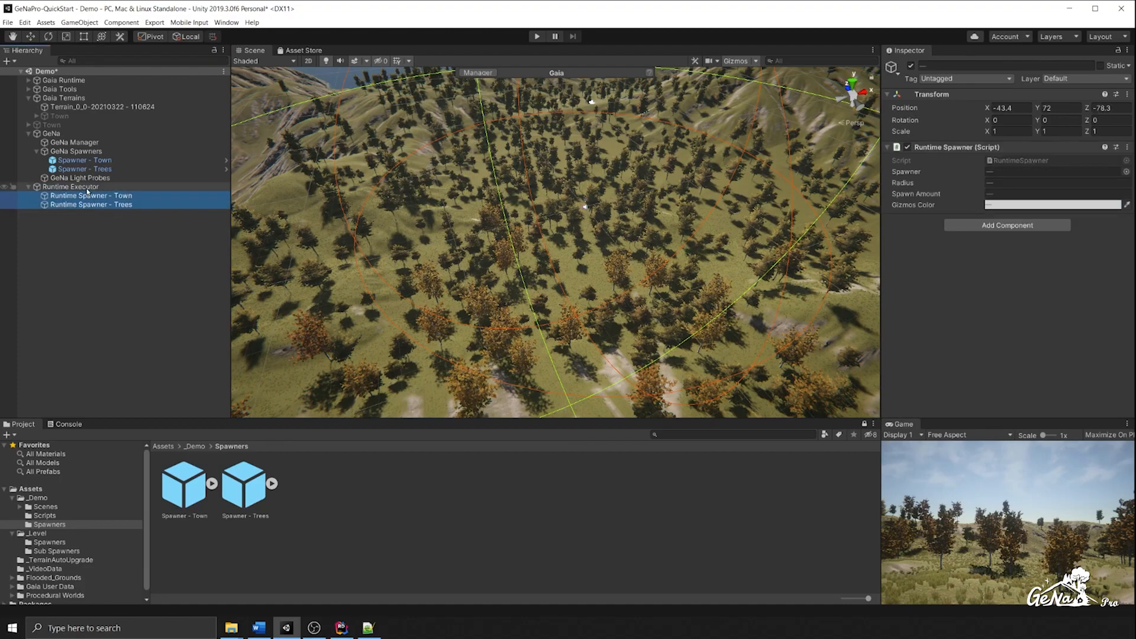
Step: Attach the RuntimeExecutor script from the Scripts folder to Runtime Executor and open the script in the code editor
left_click(87, 187)
left_click(45, 516)
left_click_drag(199, 487, 983, 168)
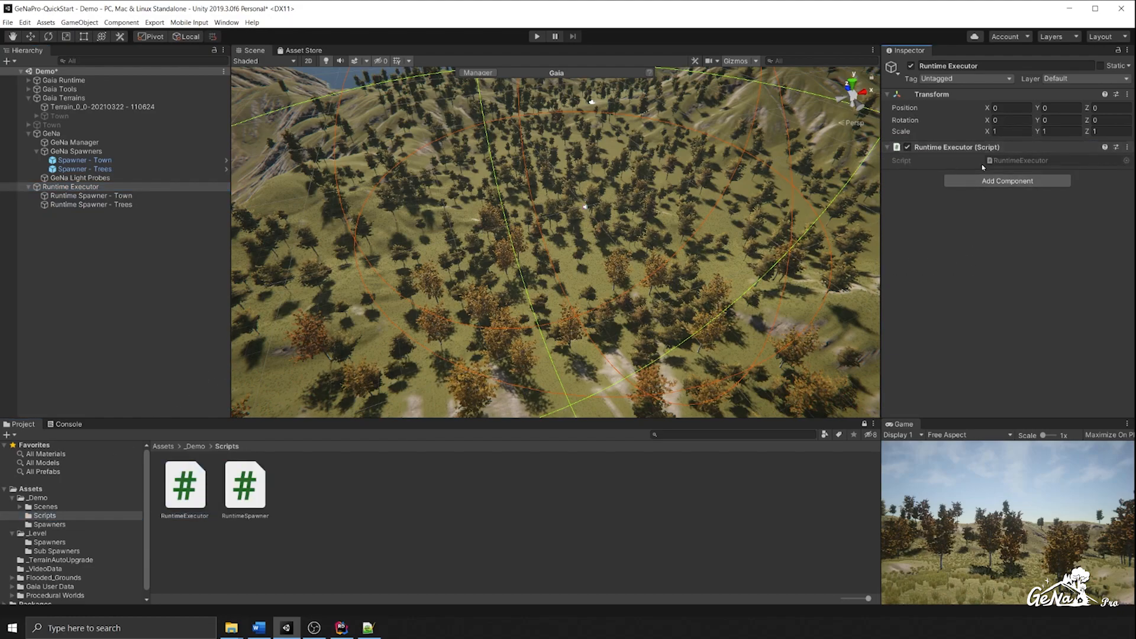
double_click(1024, 161)
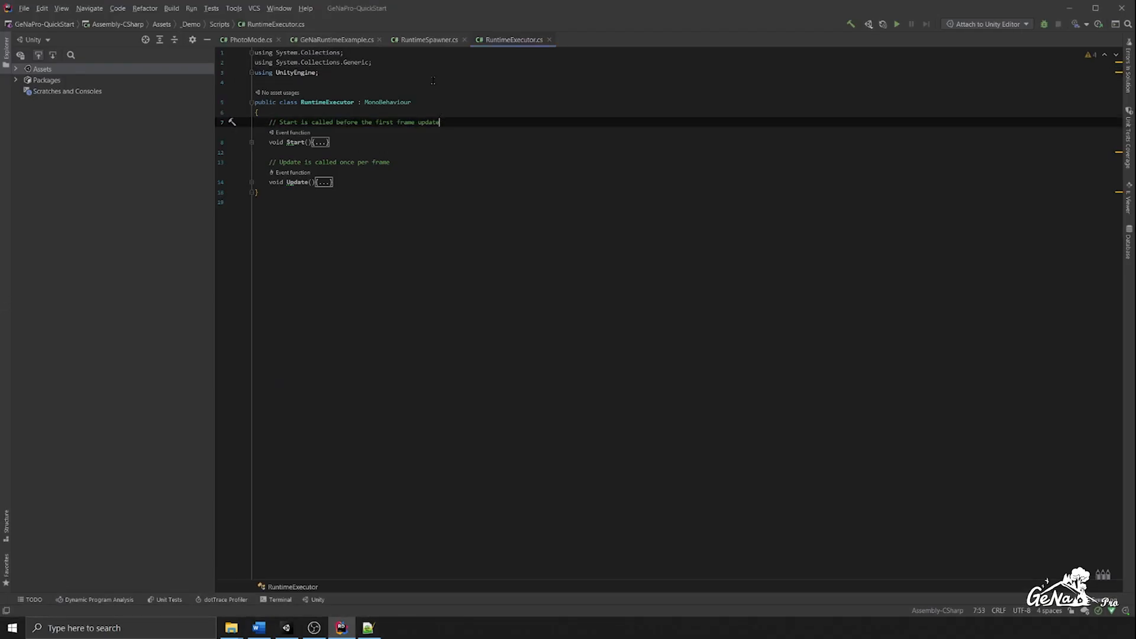
Step: Delete the Start method and its comment from RuntimeSpawner.cs, keeping the public PerformSpawn method
left_click(423, 44)
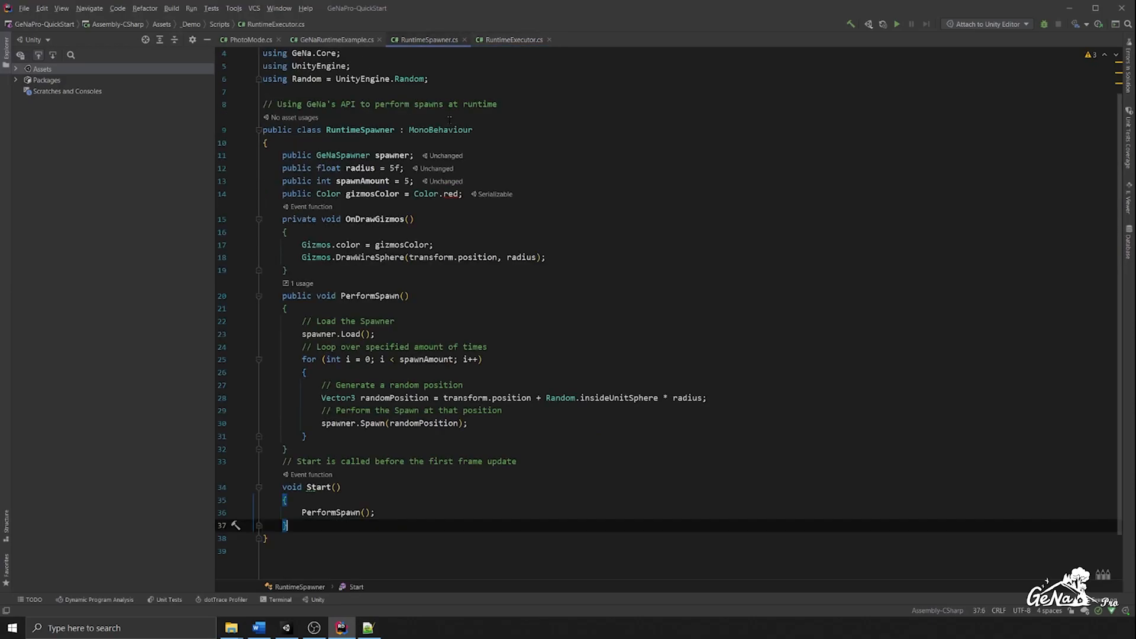
scroll(426, 336, "down", 1)
scroll(426, 335, "up", 4, "ctrl")
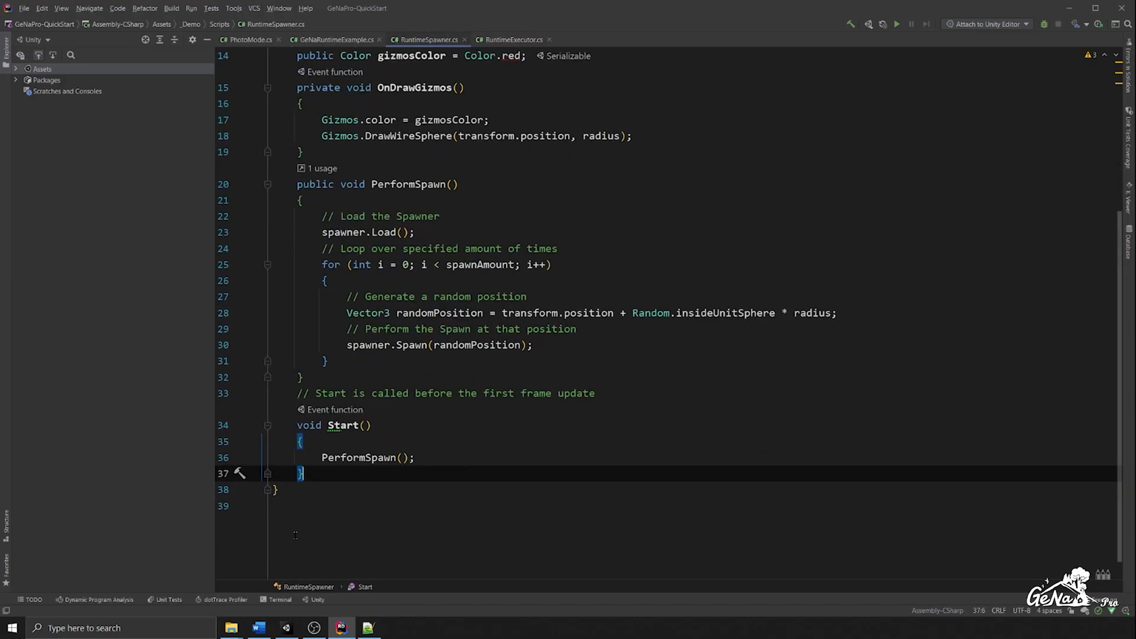
left_click_drag(331, 469, 366, 362)
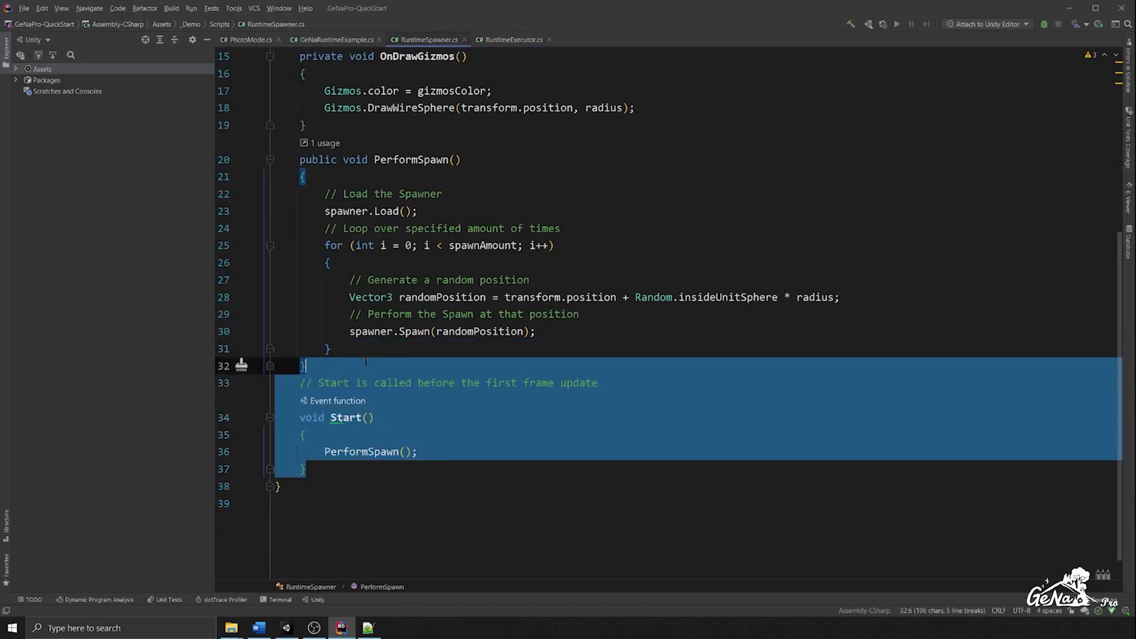
key("BackSpace")
scroll(379, 395, "up", 3)
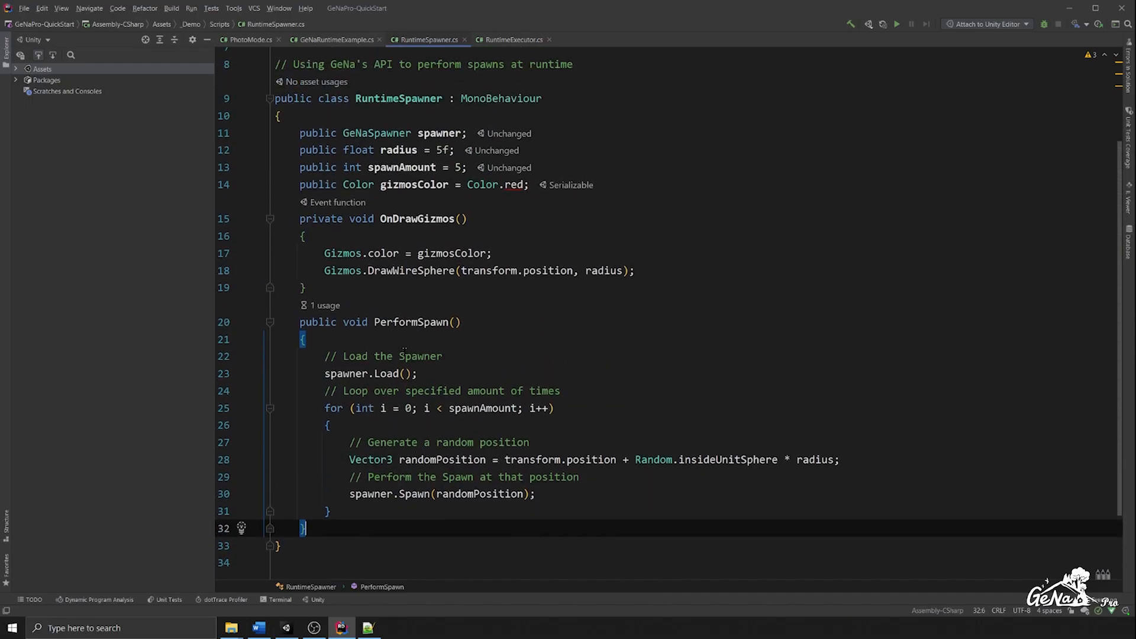
double_click(392, 337)
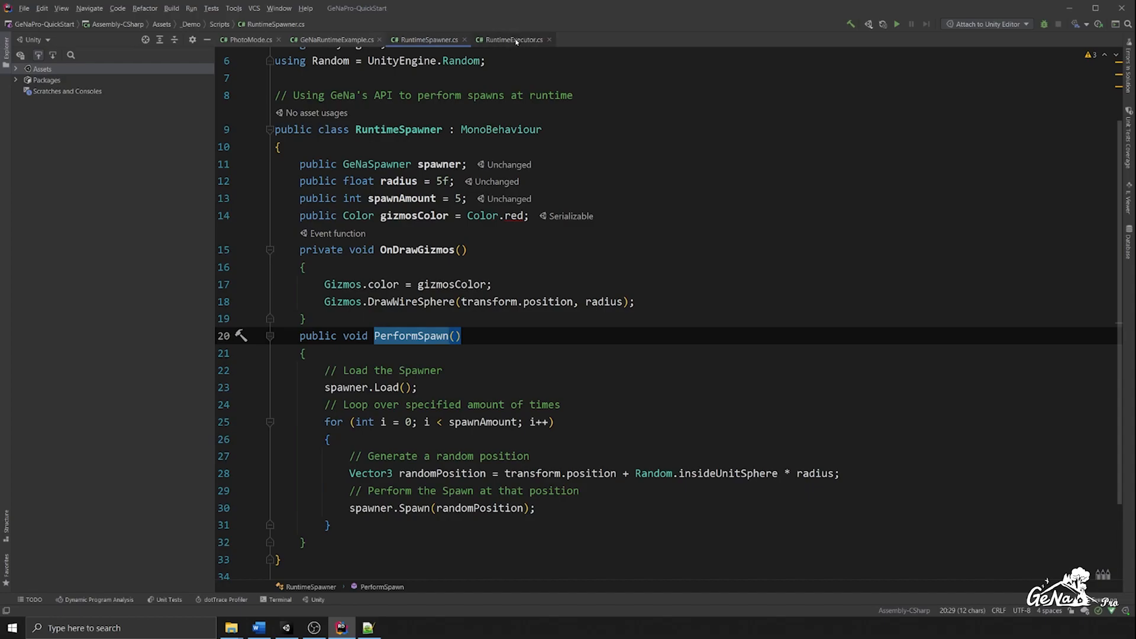
left_click(568, 272)
key("alt+Tab")
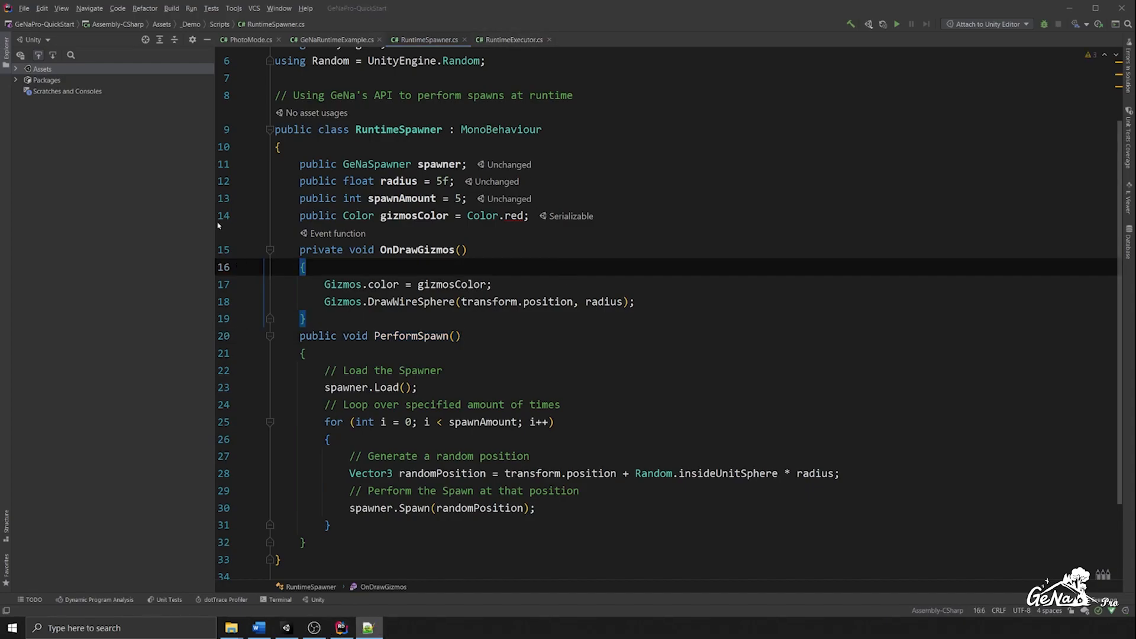
Step: Remove the System.Collections and System.Collections.Generic using directives and the Update method from RuntimeExecutor.cs
left_click(510, 39)
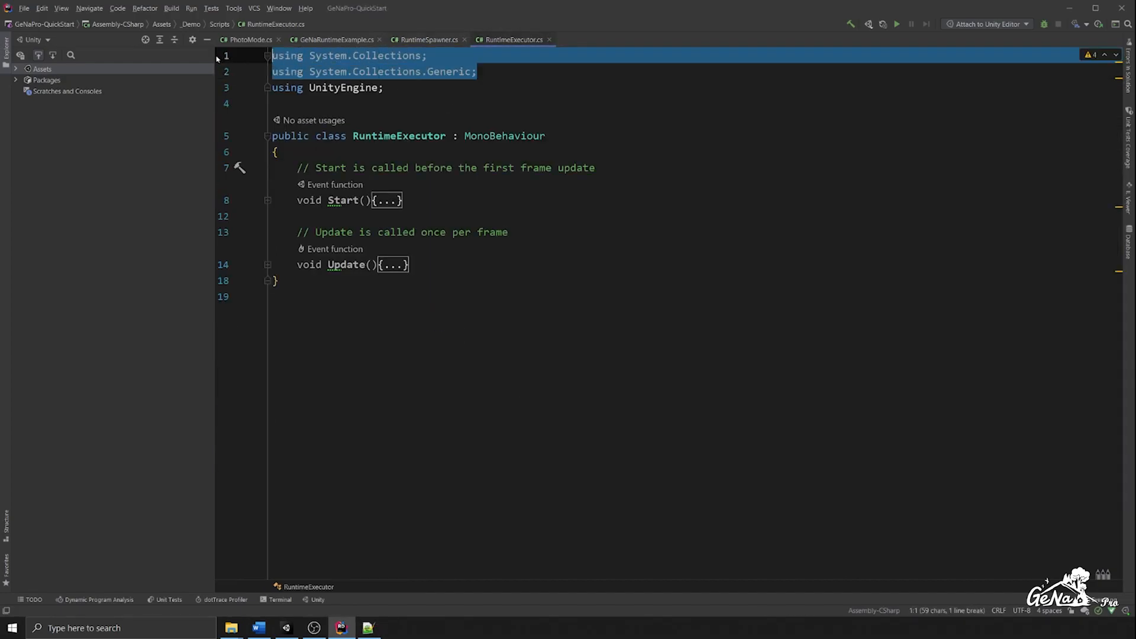
key("Delete")
key("Delete")
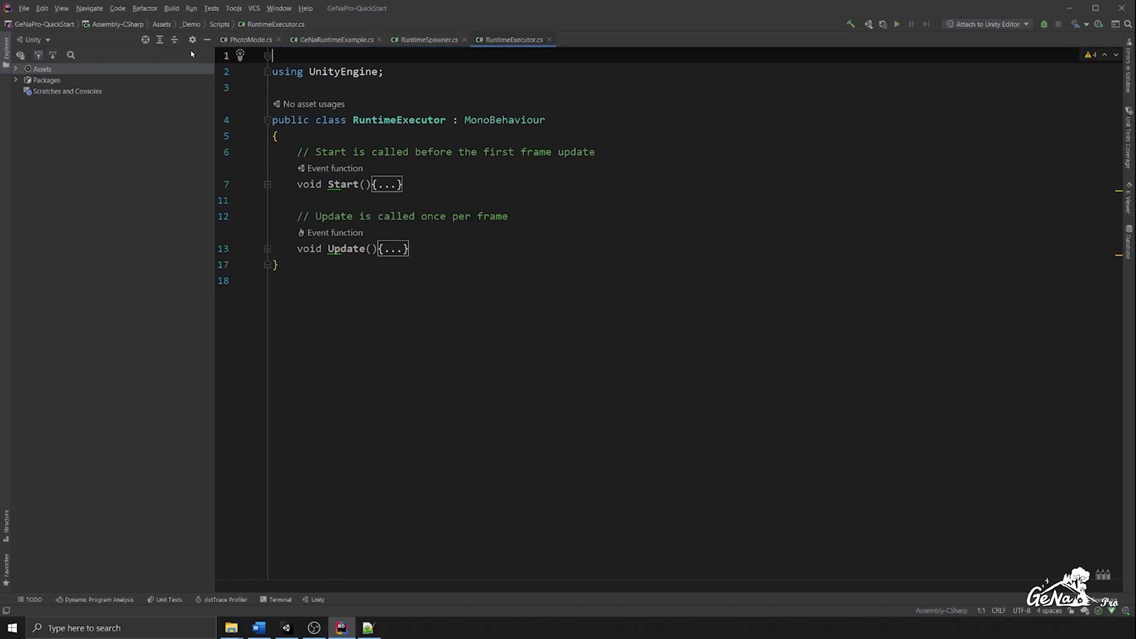
left_click_drag(465, 232, 452, 188)
key("Delete")
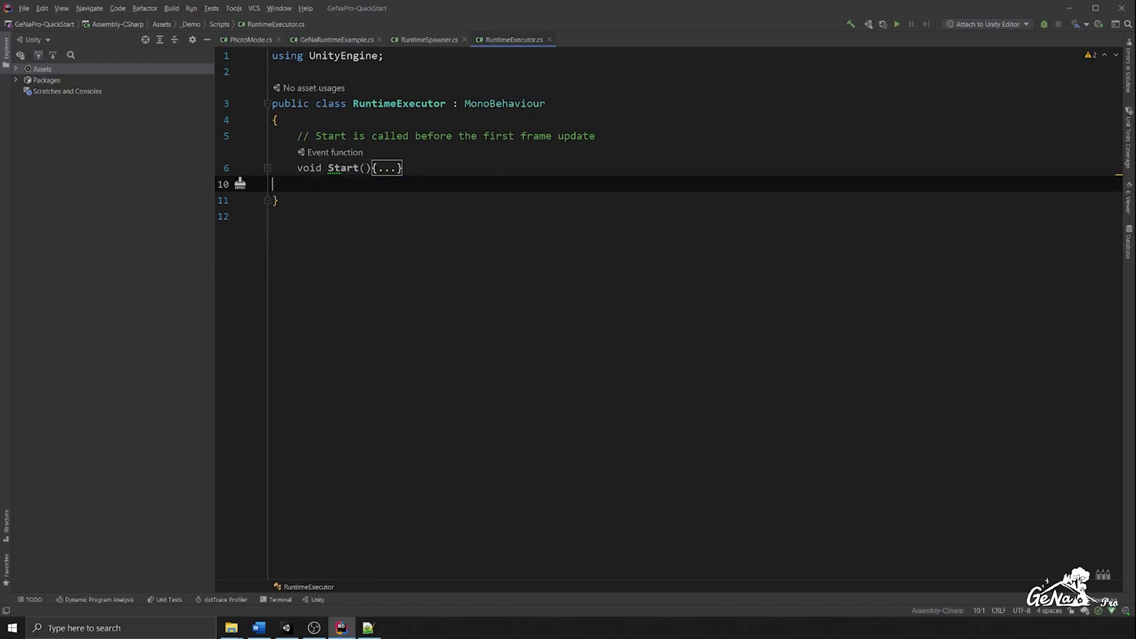
Step: Declare the field "private RuntimeSpawner[] runtimeSpawners;" at the beginning of the RuntimeExecutor class
left_click(449, 119)
key("Return")
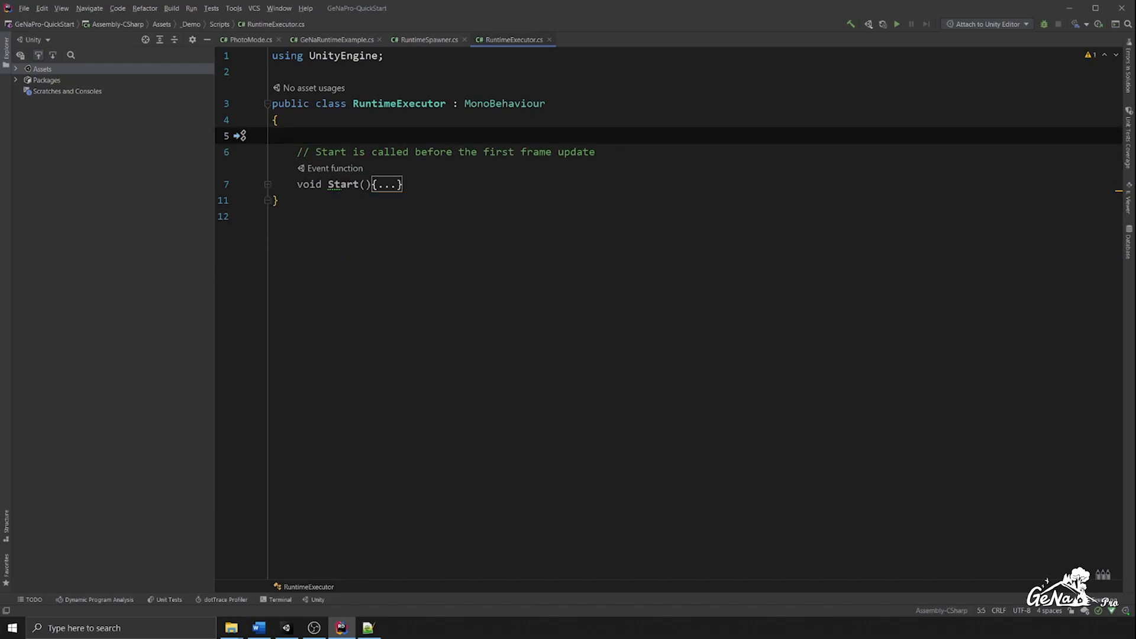
type("private ")
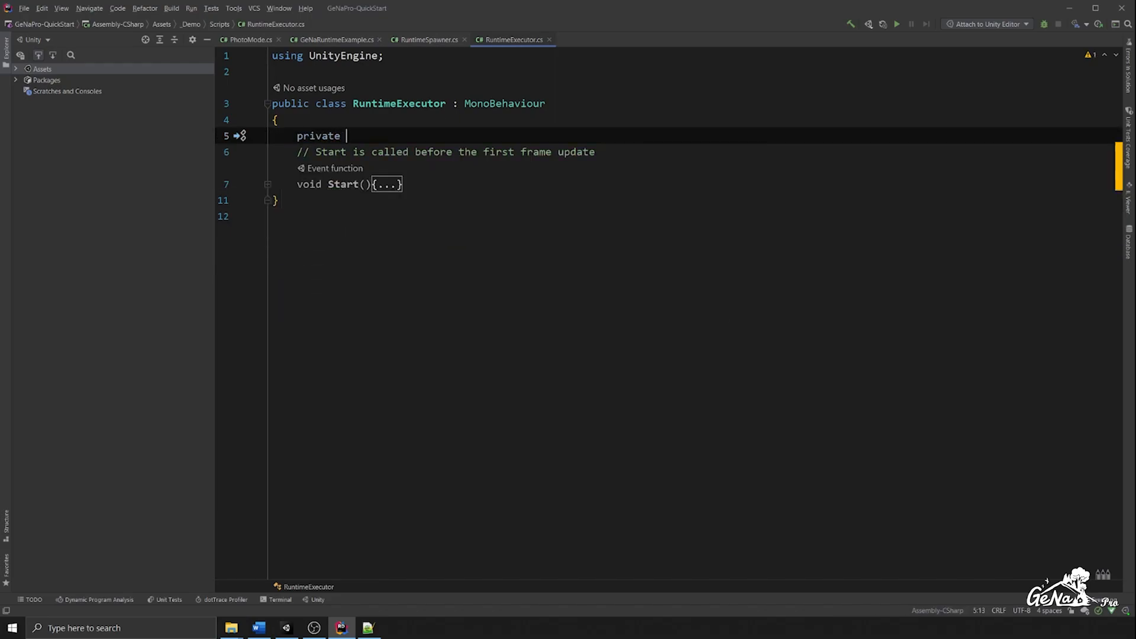
type("RuntimeSp")
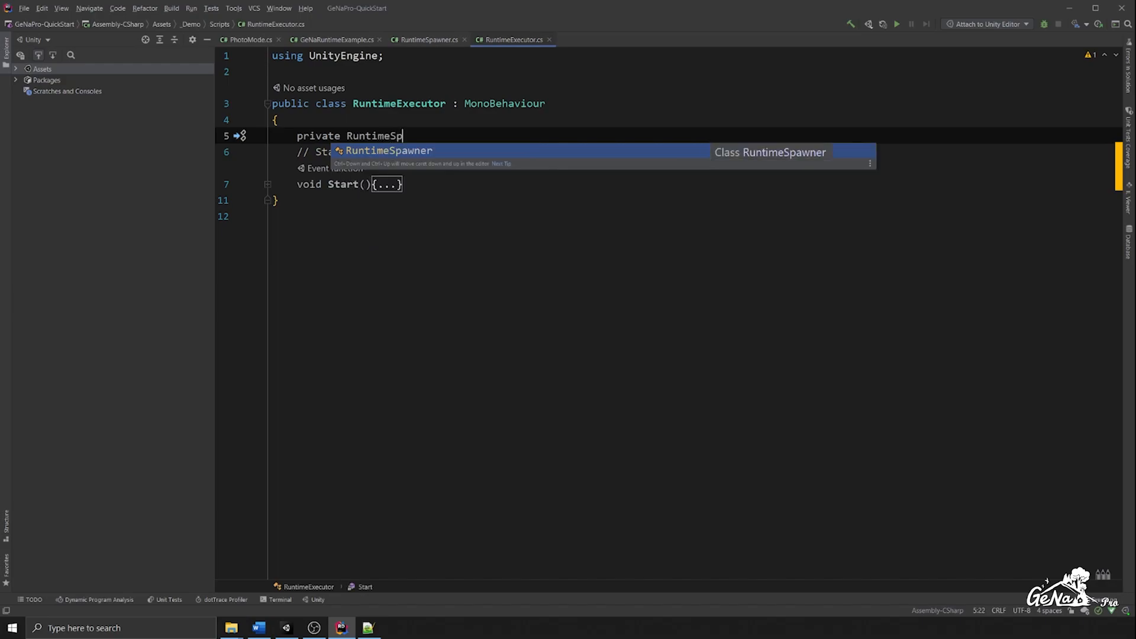
key("Return")
type("[] runt")
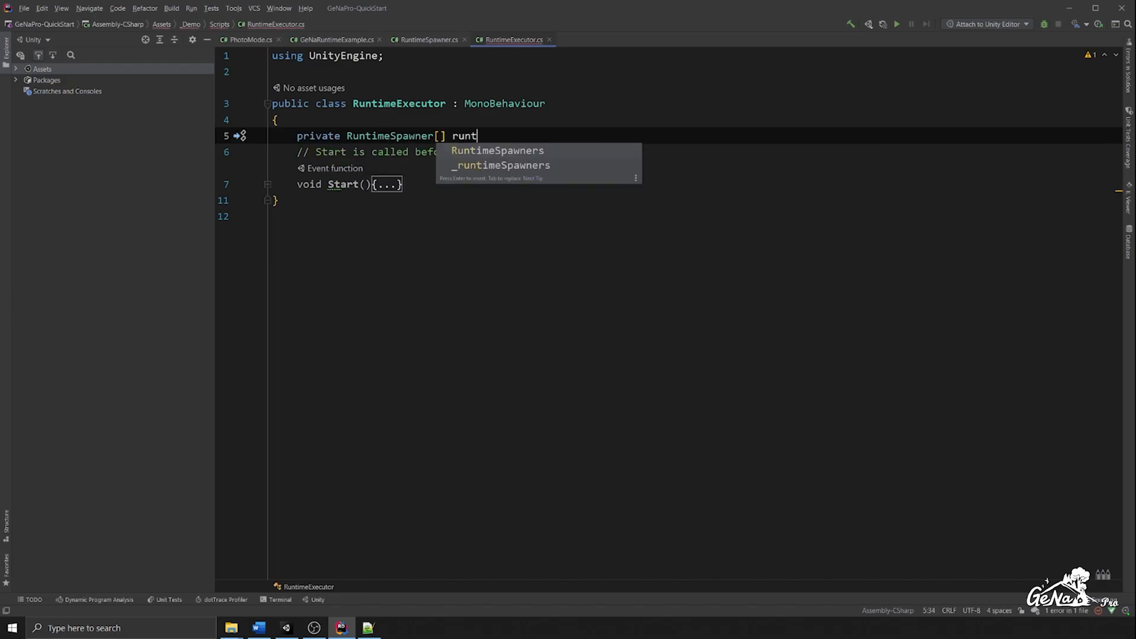
key("Return")
type(";")
key("ctrl+Left")
key("ctrl+Left")
key("Delete")
type("r")
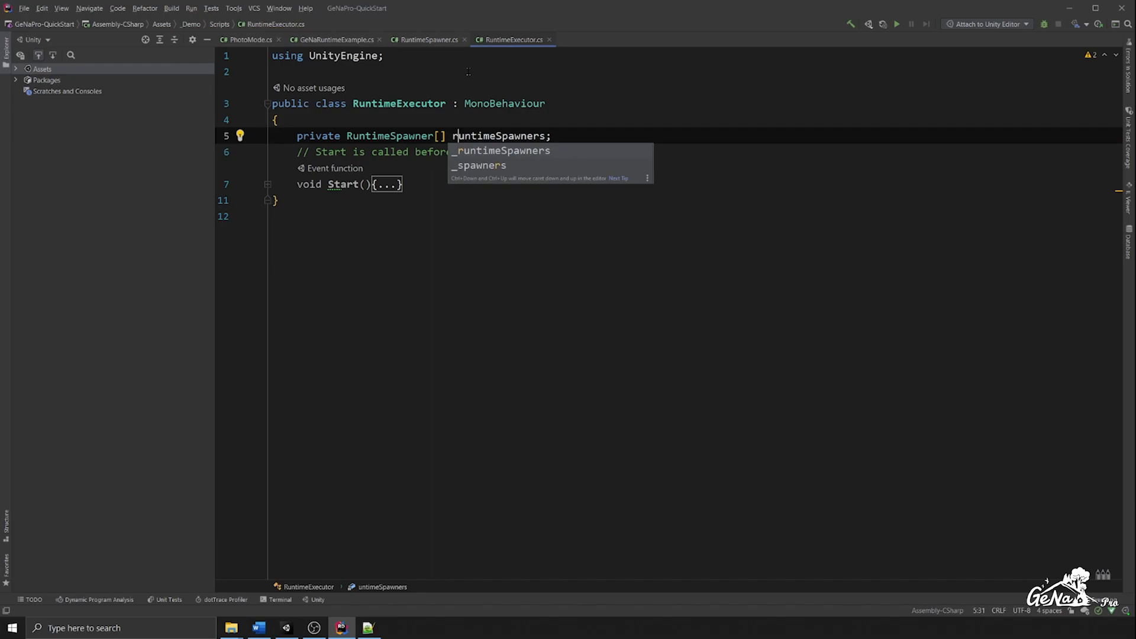
Step: Expand the Start method and add the comment "// Grab all of the Runtime Spawners in hierarchial order" to its body
left_click(438, 118)
left_click(393, 183)
key("Down")
key("Down")
type("//")
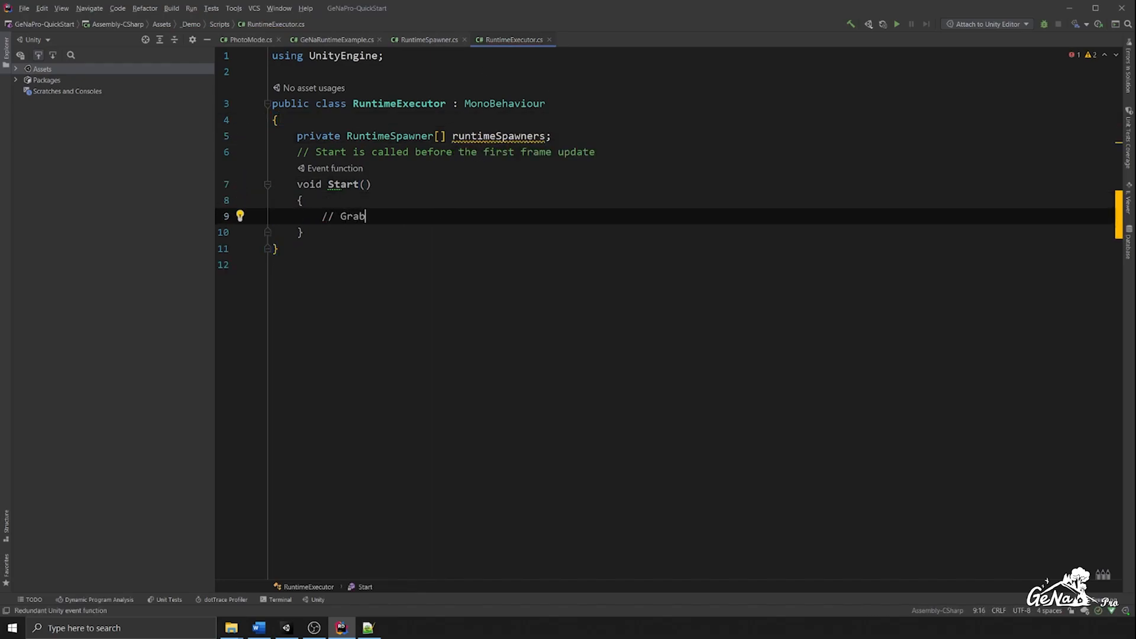
type(" Grab all of the Runtime Spawners in hierarchial o")
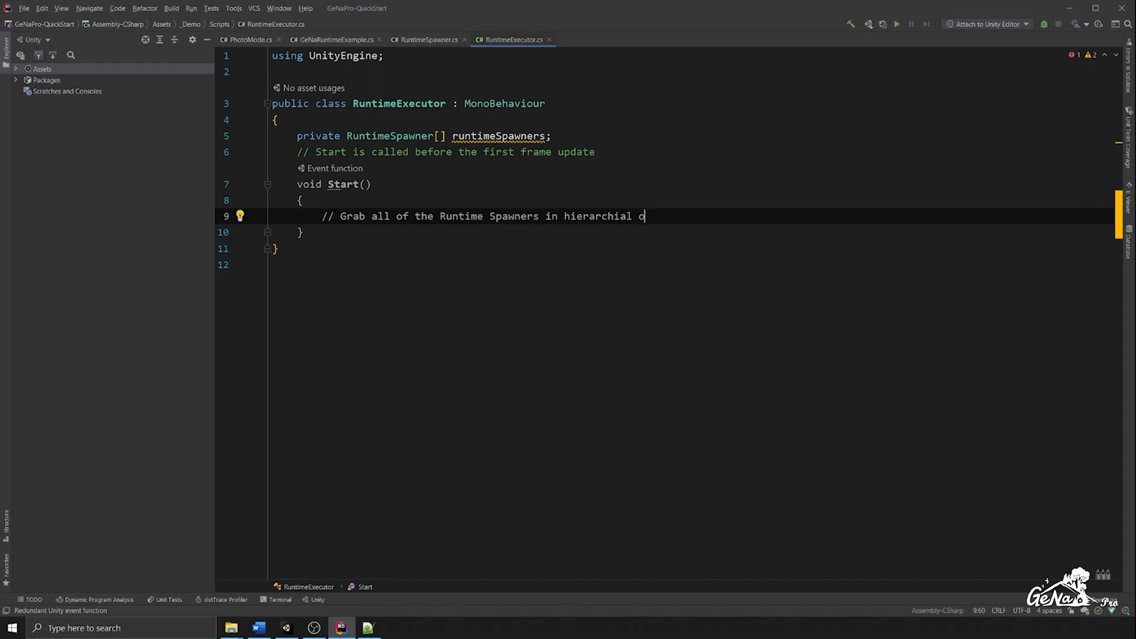
type("rde")
Step: Below the comment, add the statement "runtimeSpawners = GetComponentsInChildren<RuntimeSpawner>();"
key("Return")
type("run")
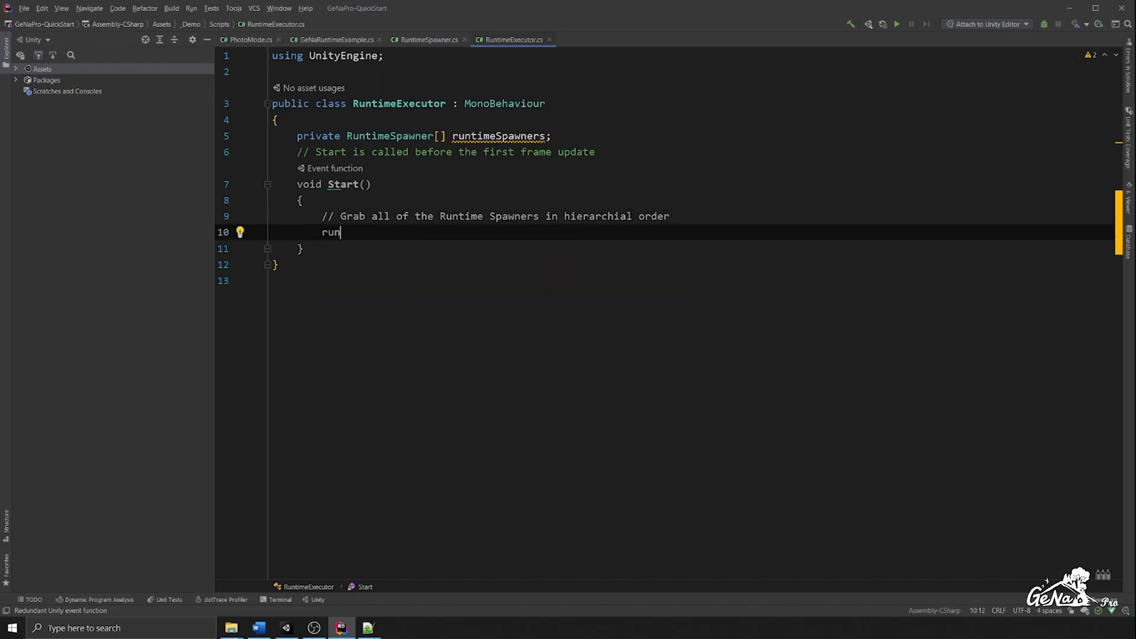
type("timeSpawners = Get")
key("Down")
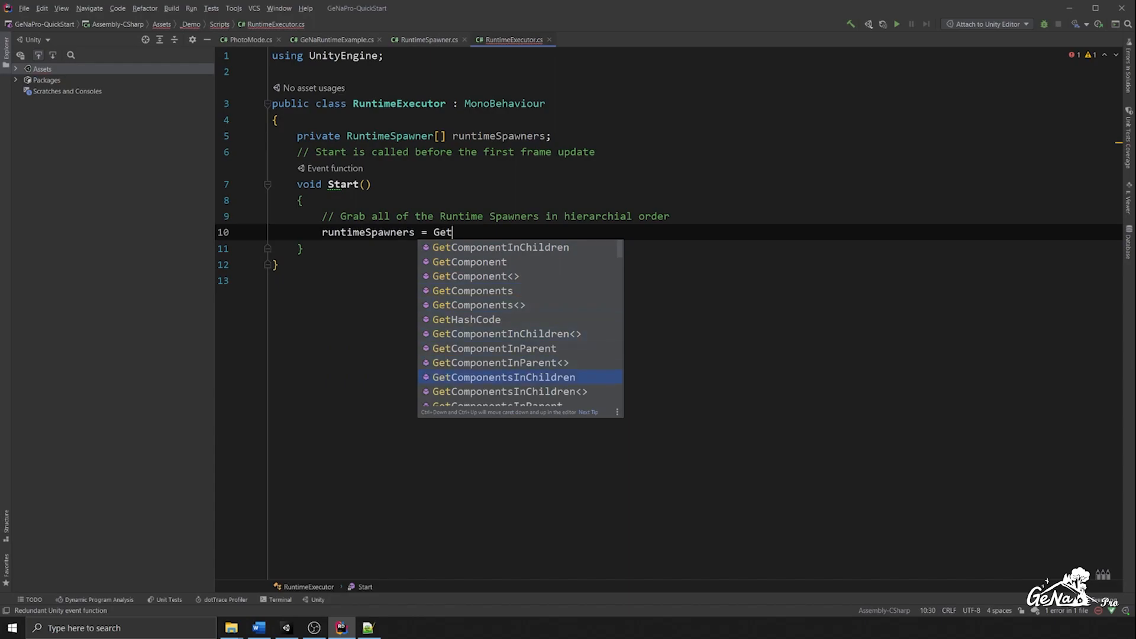
key("Return")
type("<R")
key("Return")
type(">();")
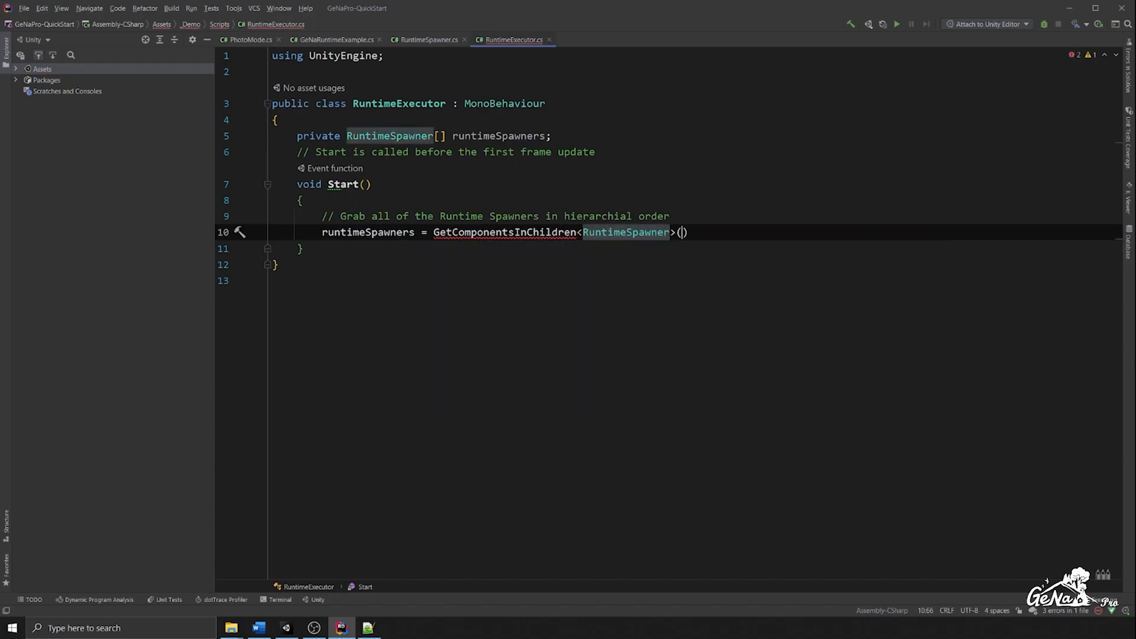
Step: Add the comment "// Loop over each of the runtime spawners sequentially" below the assignment in Start
key("Return")
type("//")
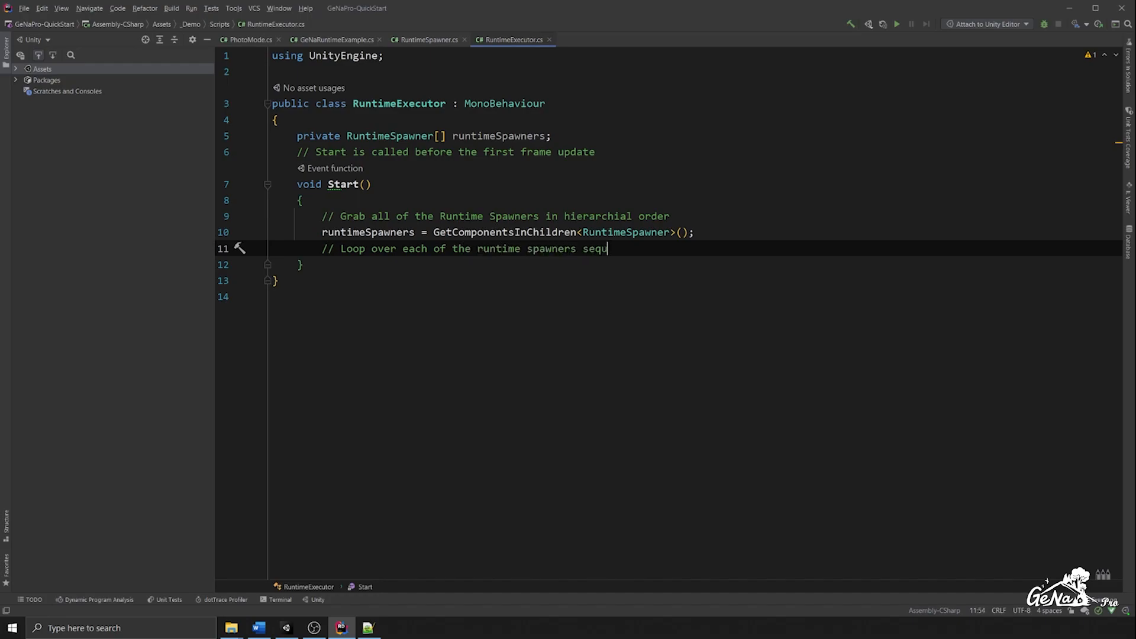
type("y")
Step: Insert the loop "foreach (var runtimeSpawner in runtimeSpawners)" with an empty body below the comment
key("Return")
type("foreach")
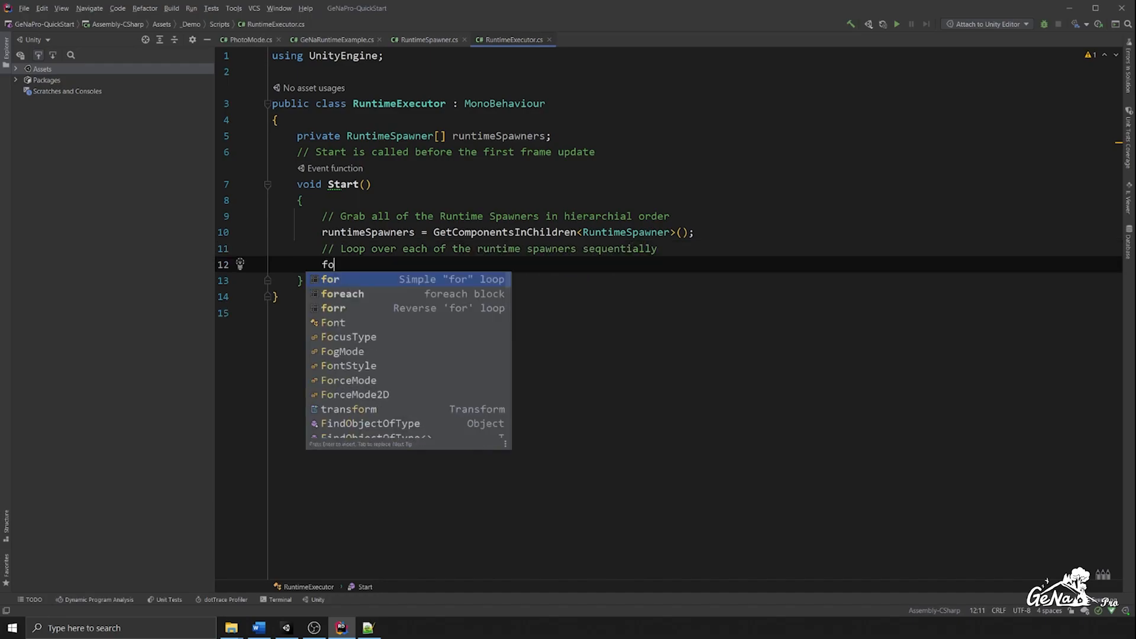
key("Tab")
type("run")
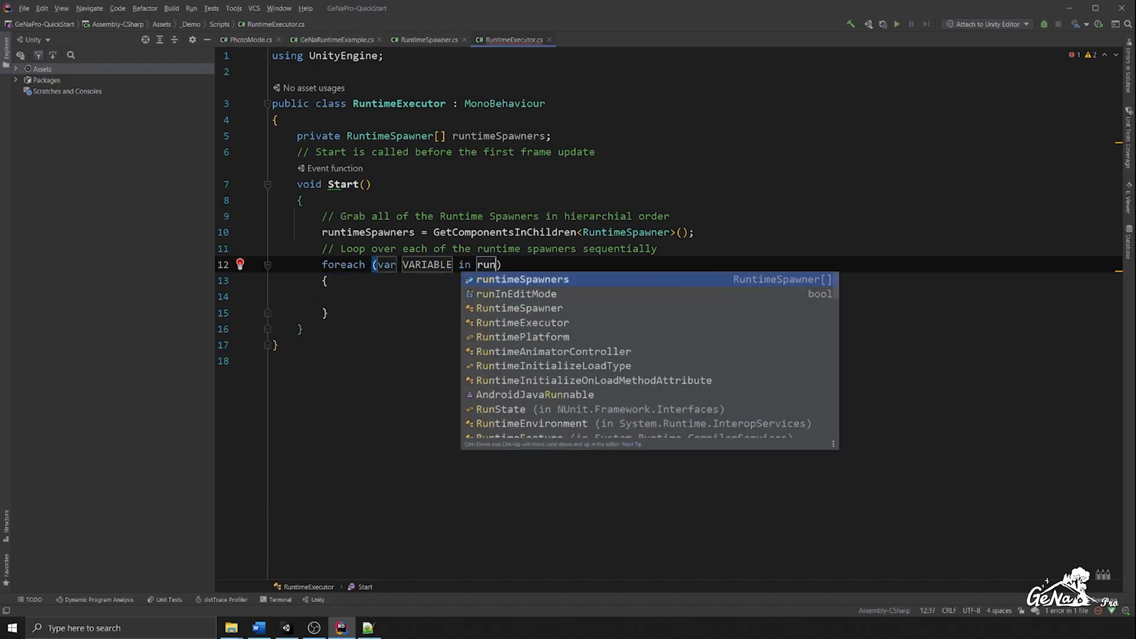
key("Return")
type("ru")
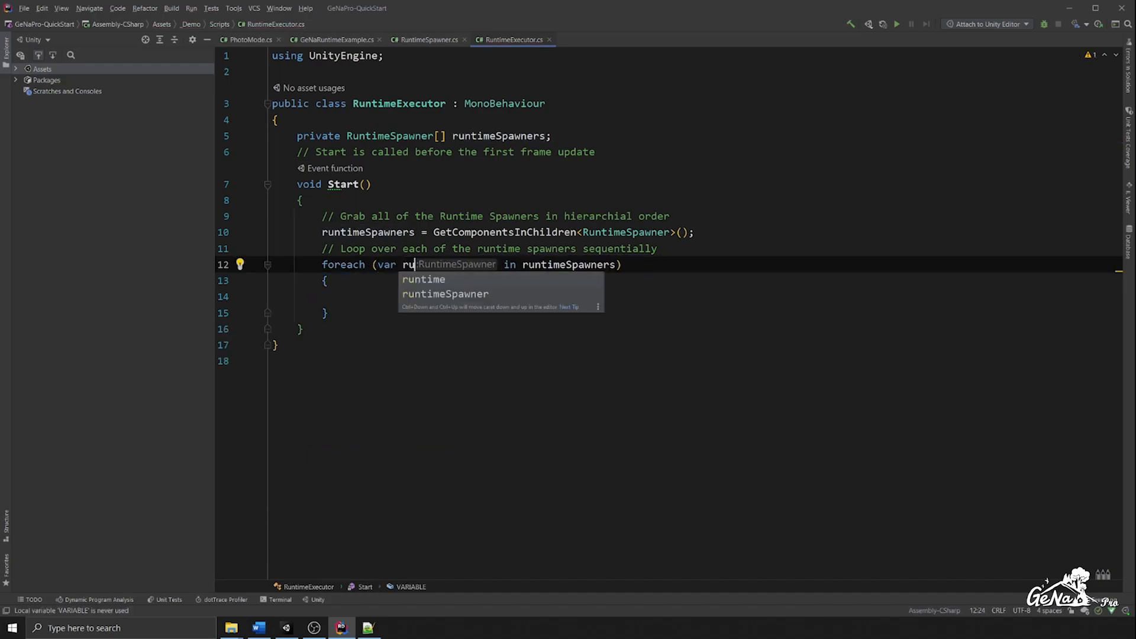
key("Return")
key("Return")
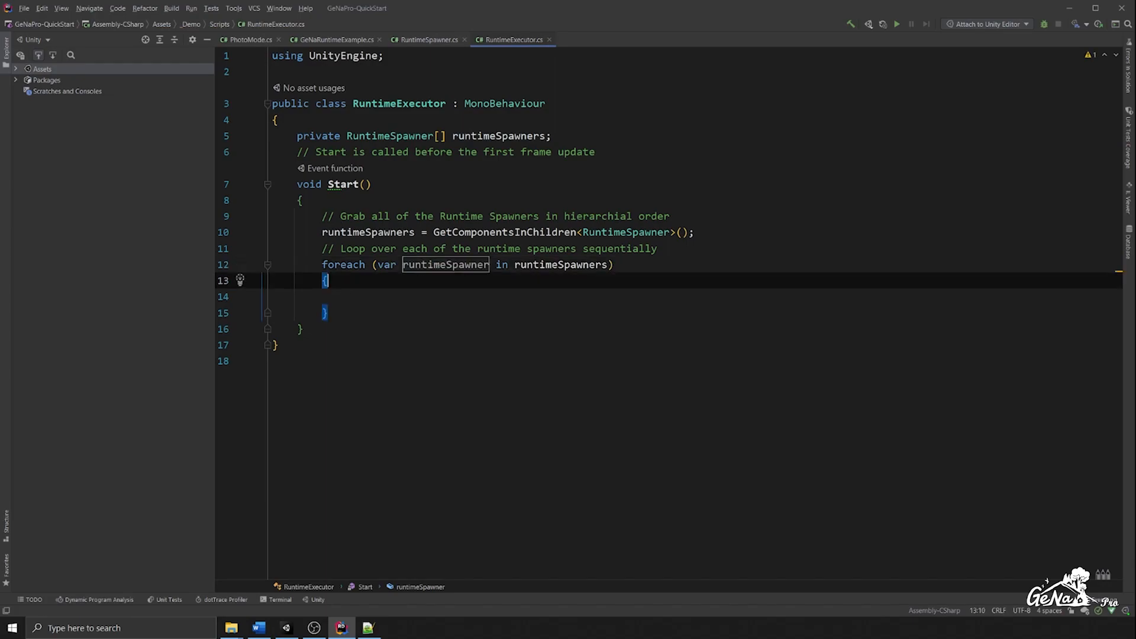
Step: Inside the foreach loop, add the comment "// Perform the Spawn!" and the call "runtimeSpawner.PerformSpawn();" below it
type("// Perform the Spawn!")
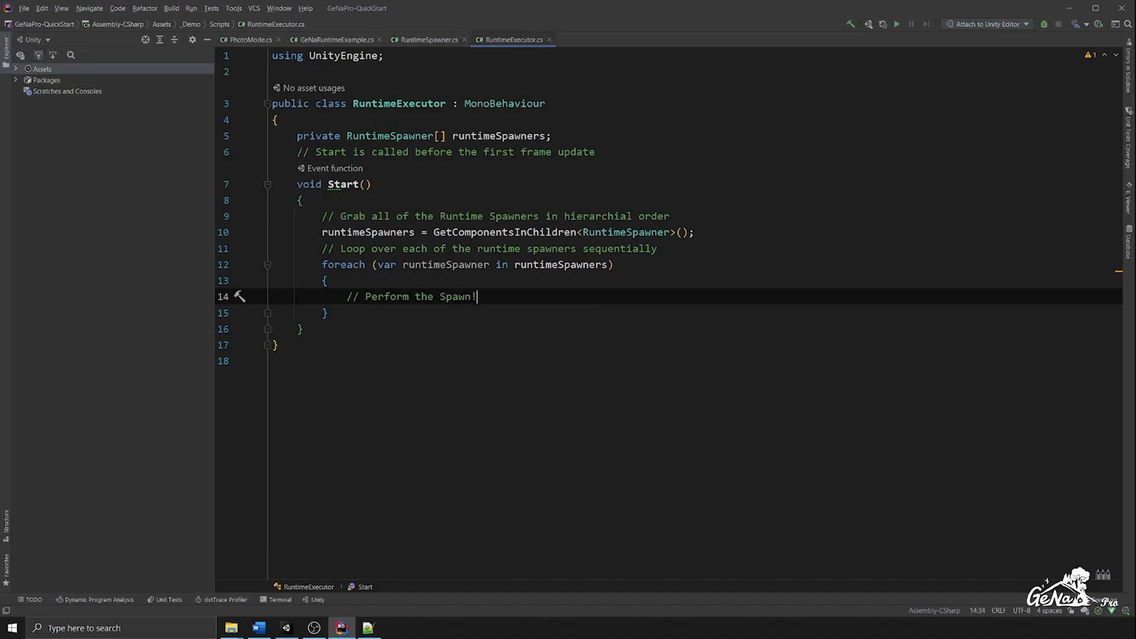
key("Return")
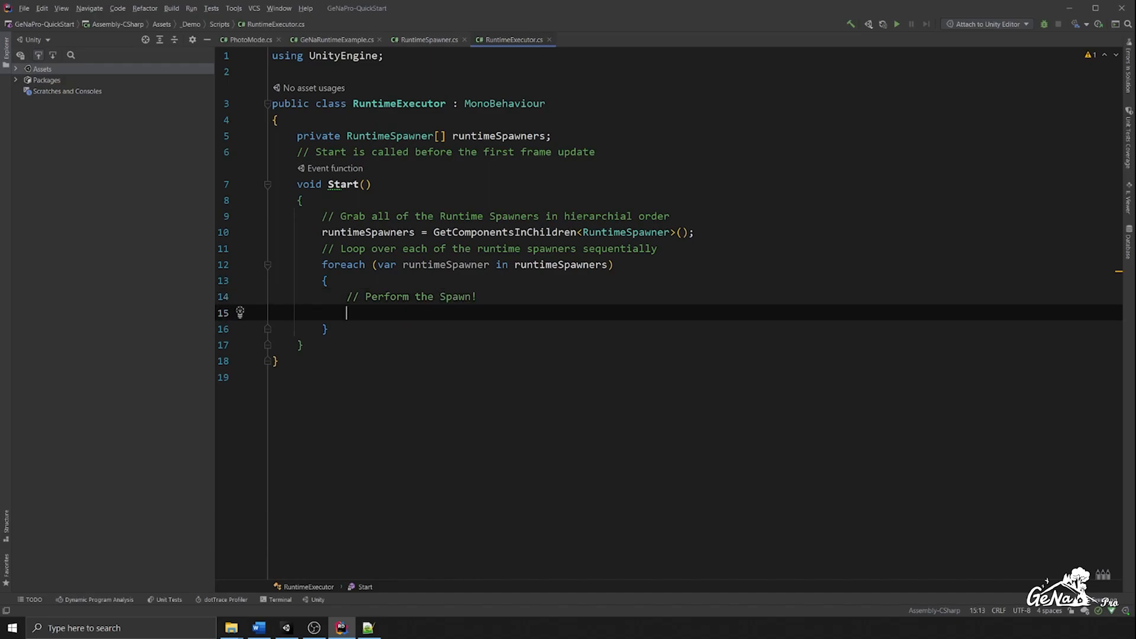
type("runtimeSpawner.")
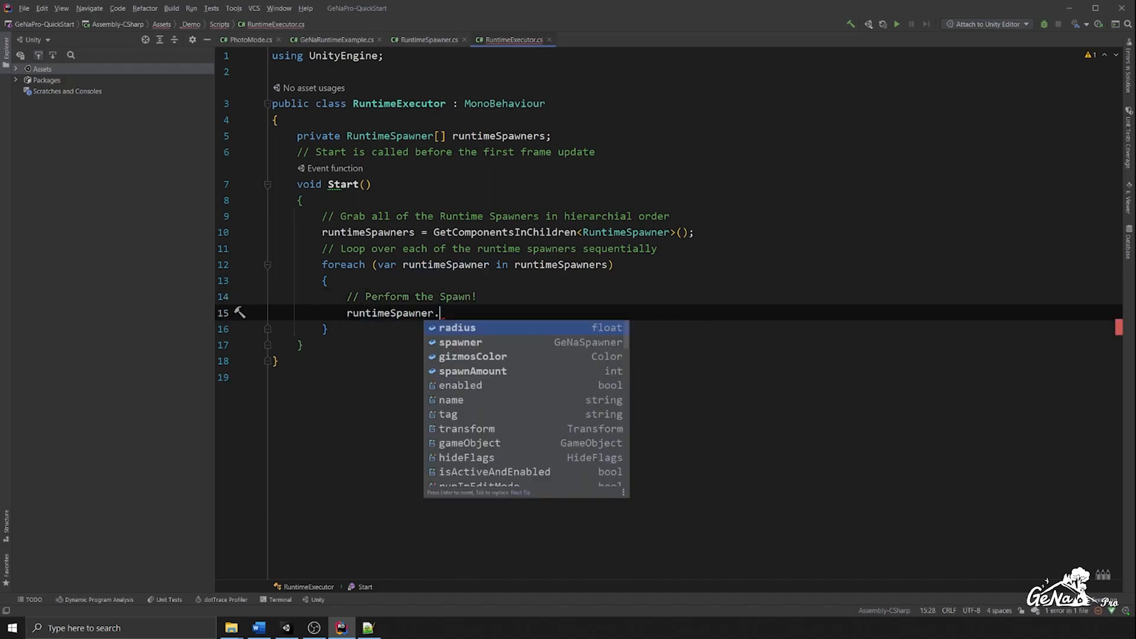
type("Sp")
key("Down")
key("Down")
key("Return")
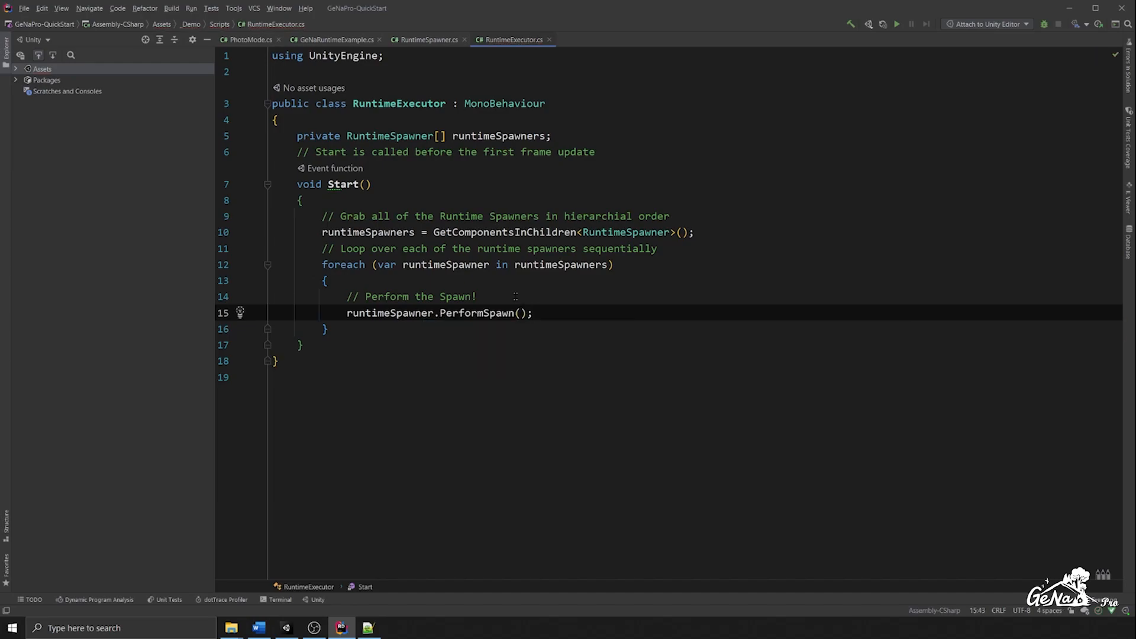
Step: Review the RuntimeExecutor code by highlighting the GetComponentsInChildren assignment, the class name, the foreach loop and the PerformSpawn call
left_click_drag(320, 232, 751, 232)
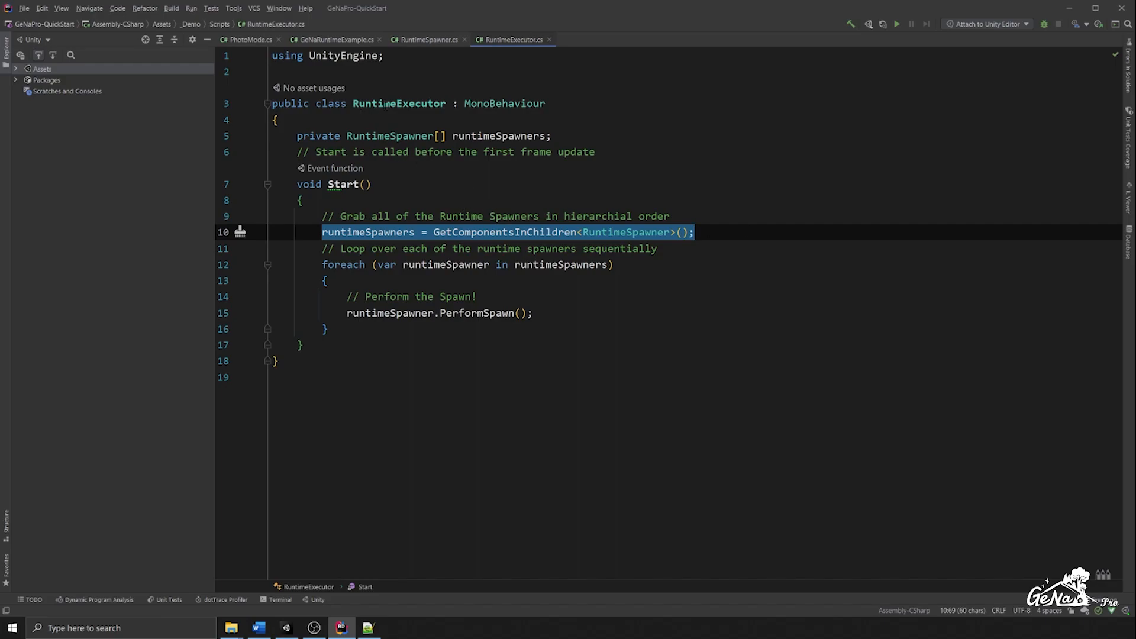
double_click(389, 104)
left_click_drag(322, 248, 650, 325)
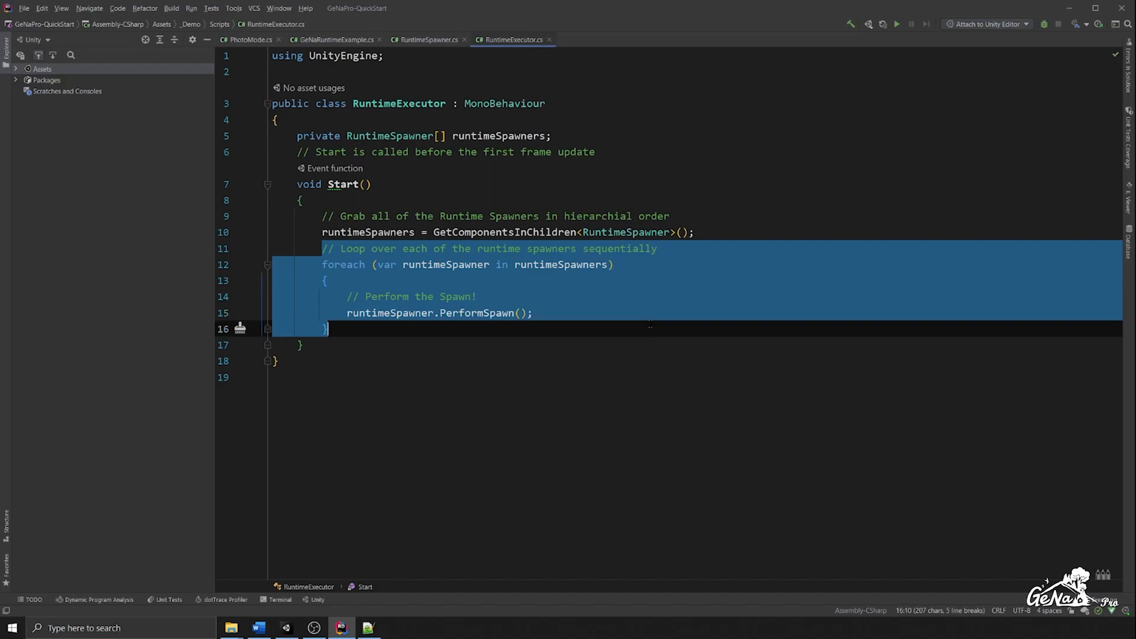
double_click(560, 266)
left_click_drag(347, 313, 533, 313)
double_click(477, 313)
left_click(564, 304)
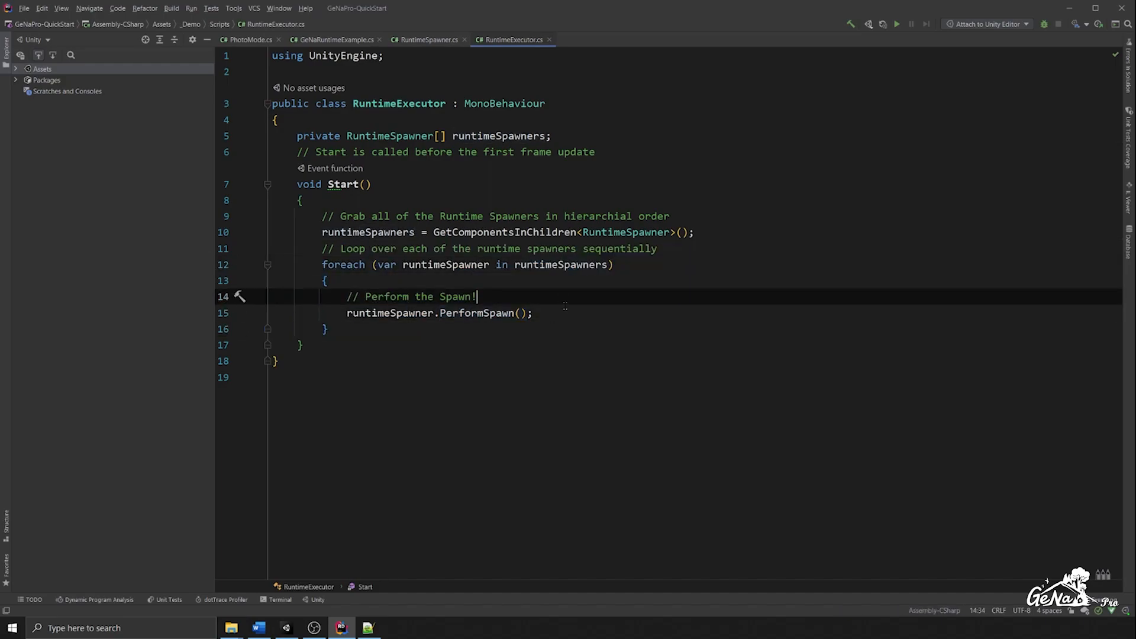
Step: Switch to Unity and erase the existing trees from the terrain with the Paint Trees tool
left_click(1069, 8)
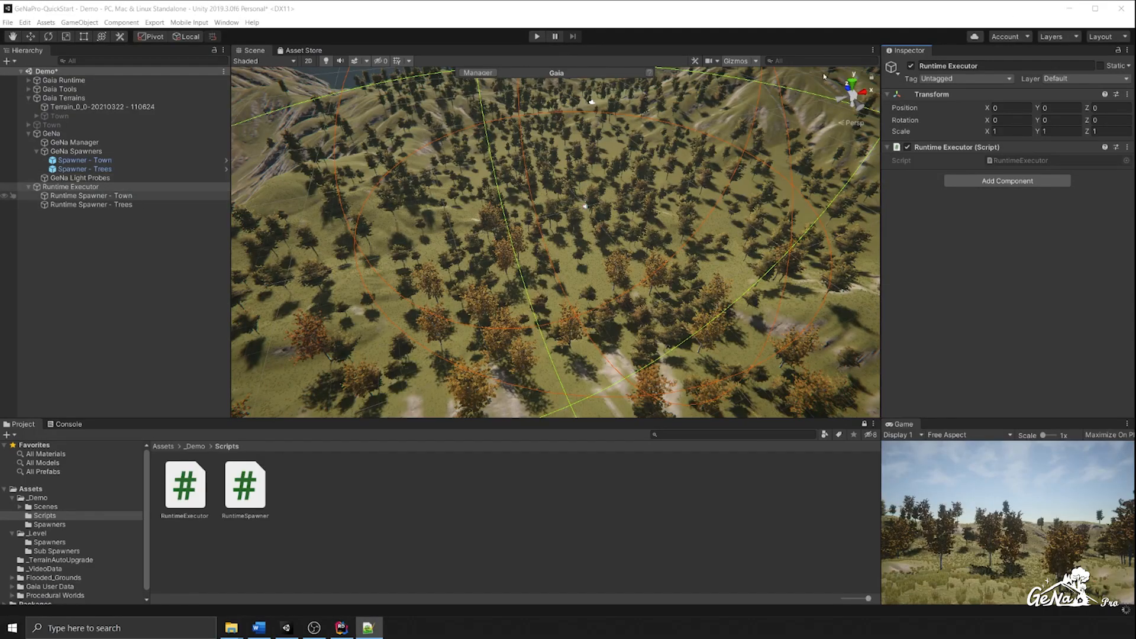
left_click(525, 205)
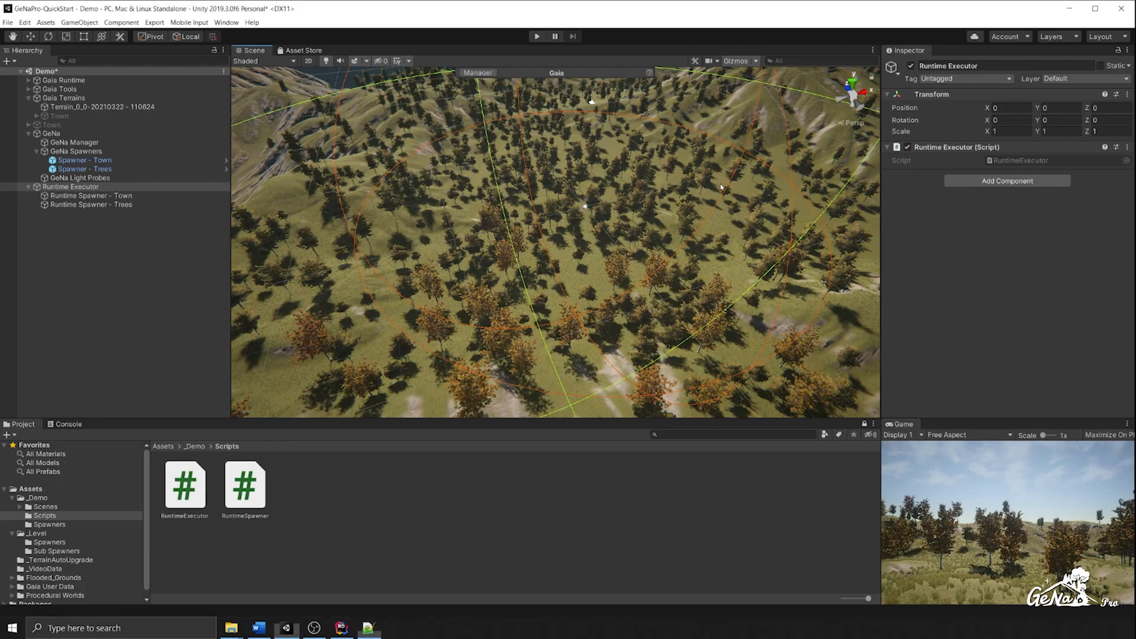
scroll(525, 205, "down", 4)
left_click(525, 205, "shift")
Step: Run the scene, inspect the spawned town buildings and trees from several angles, and stop playback
left_click(536, 36)
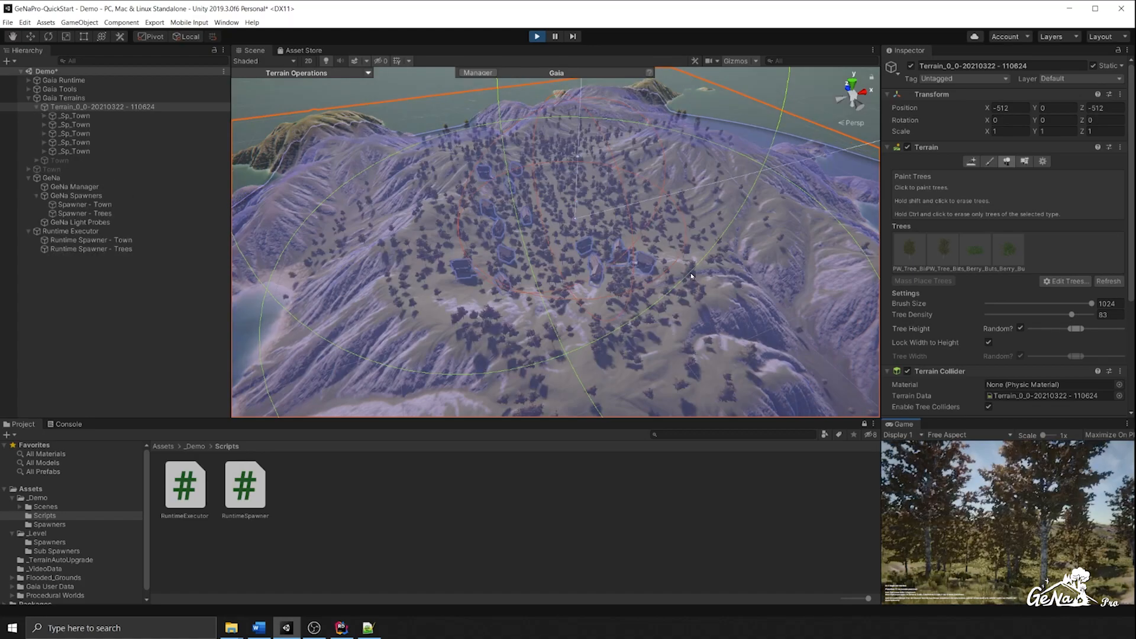
scroll(686, 268, "up", 3)
mouse_move(685, 267)
left_mouse_down("alt")
mouse_move(401, 280)
mouse_move(168, 258)
left_mouse_up("alt")
left_click(58, 260)
scroll(583, 255, "up", 4)
left_click_drag(583, 256, 525, 196, "alt")
scroll(514, 252, "up", 5)
scroll(514, 252, "down", 10)
scroll(525, 196, "down", 6)
left_click(537, 36)
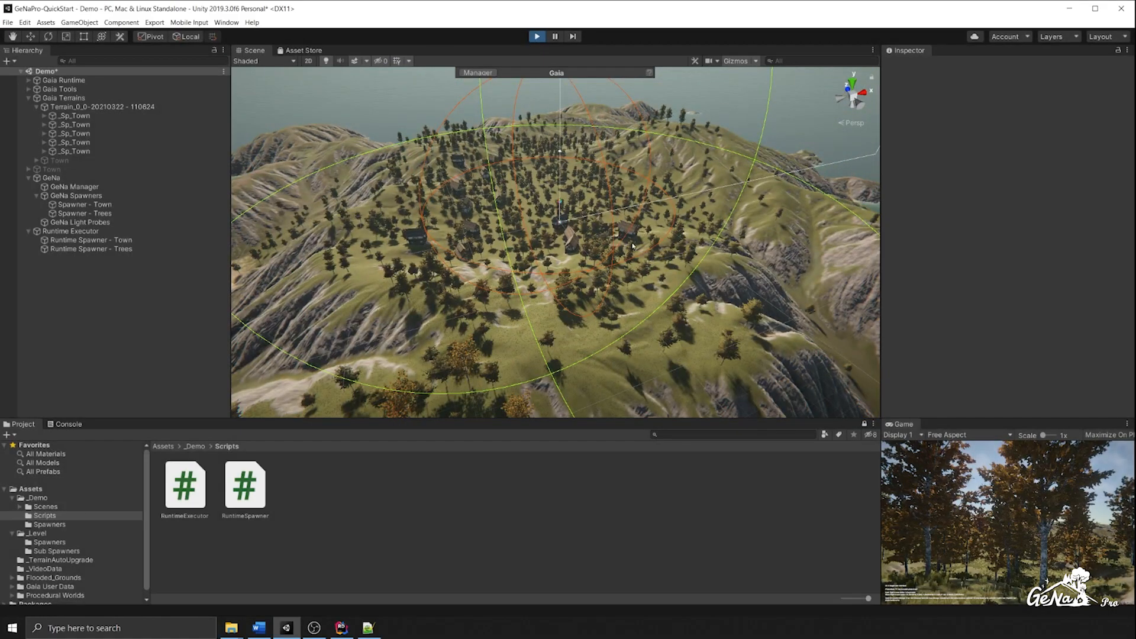
Step: Duplicate the Runtime Spawner - Town object under Runtime Executor and name the copy "Runtime Spawner - Town"
scroll(591, 261, "down", 4)
left_click_drag(590, 261, 268, 189, "alt")
left_click(89, 195)
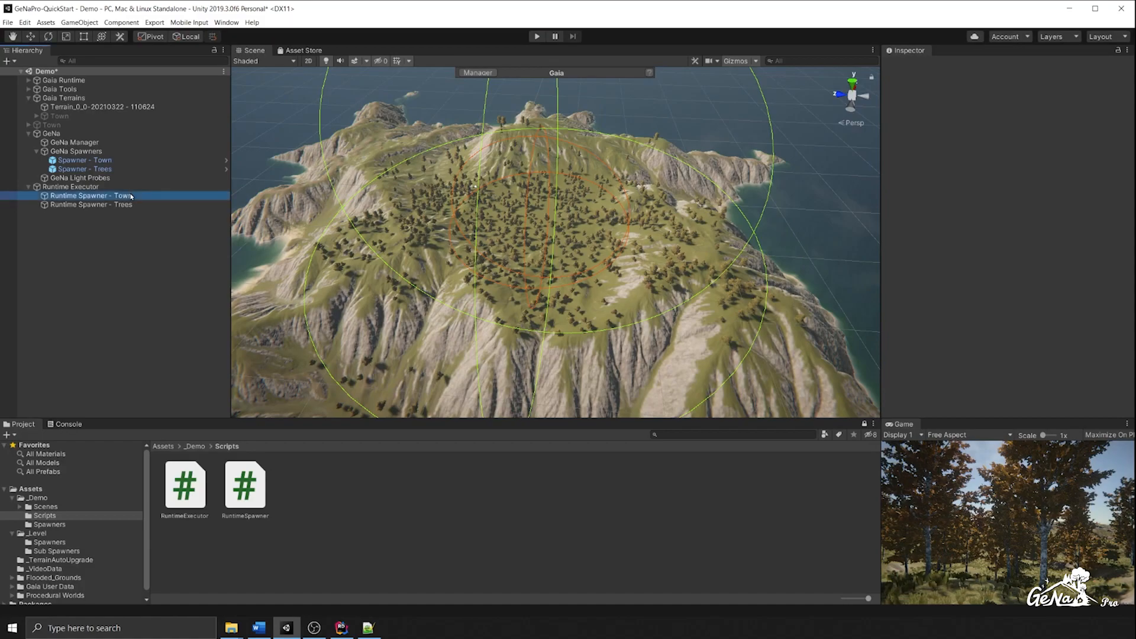
key("ctrl+d")
left_click_drag(119, 213, 136, 205)
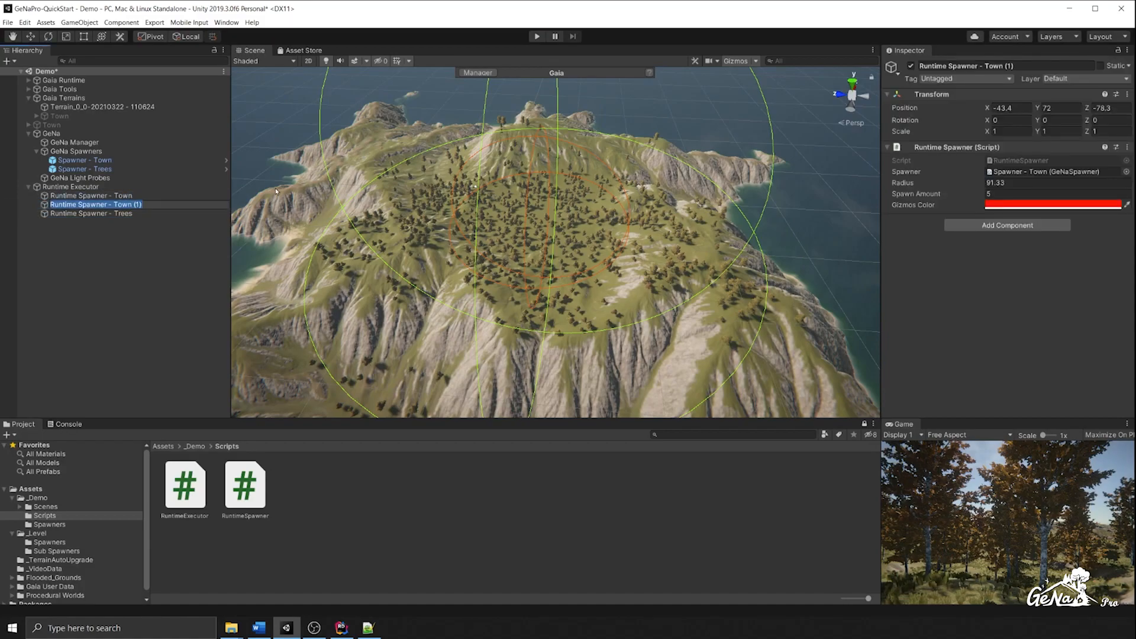
key("Return")
Step: Move the duplicated town spawner across the island to about X 127.6, Y 60.7, Z 162.8
left_click_drag(619, 239, 923, 242, "alt")
middle_click_drag(566, 247, 567, 186)
key("w")
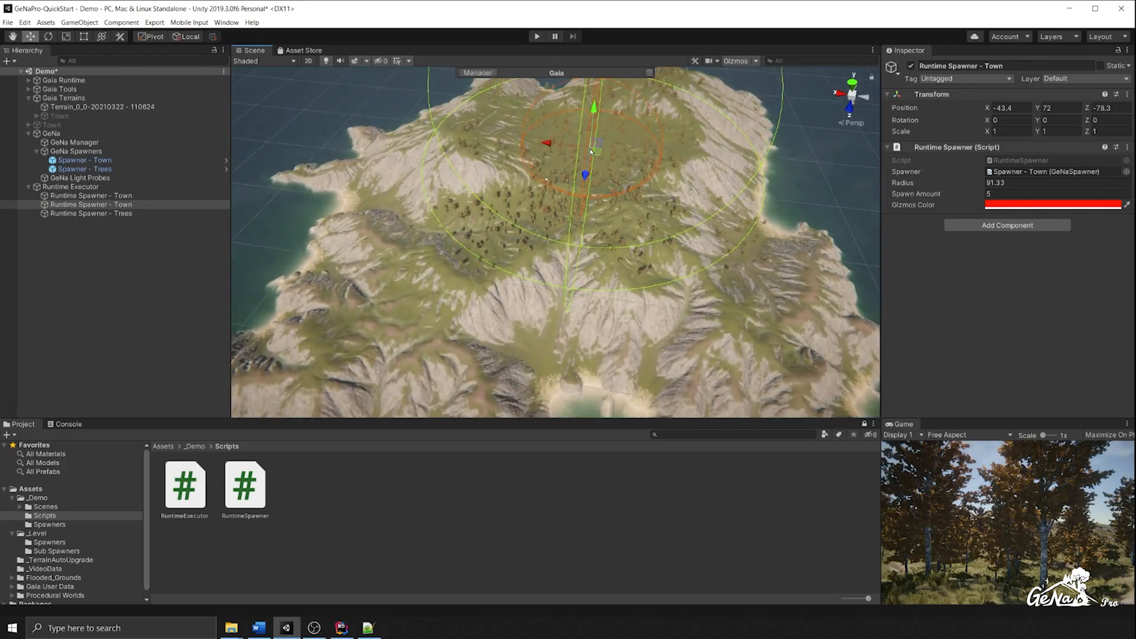
left_click_drag(590, 153, 412, 295)
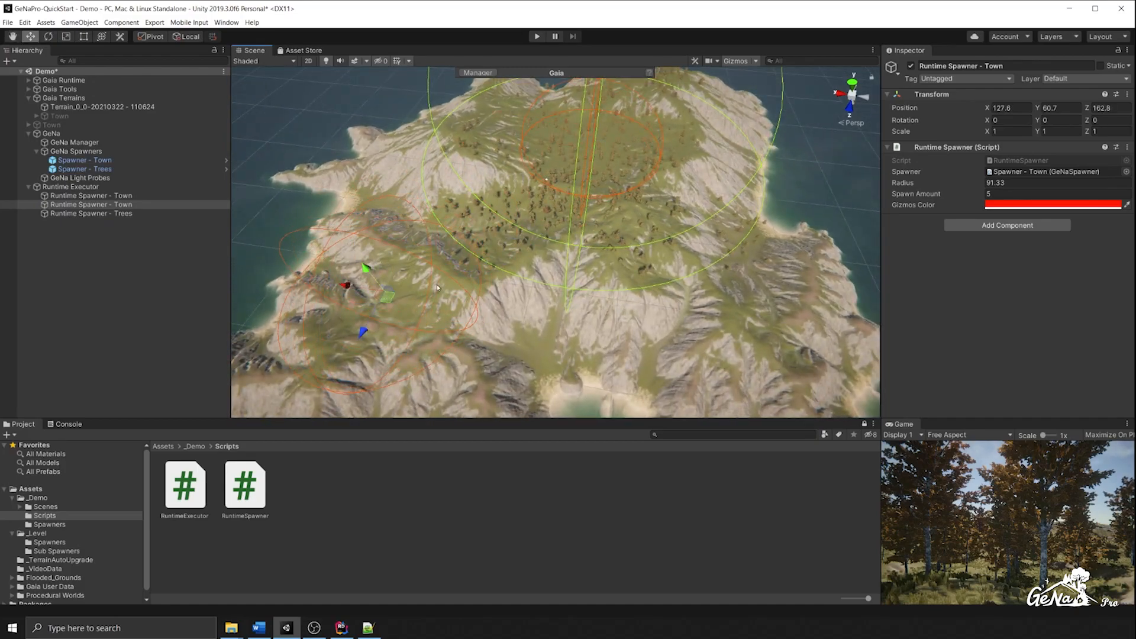
Step: Reposition the original Runtime Spawner - Town to about X -42.2, Y 71.9, Z -55.5
left_click(91, 195)
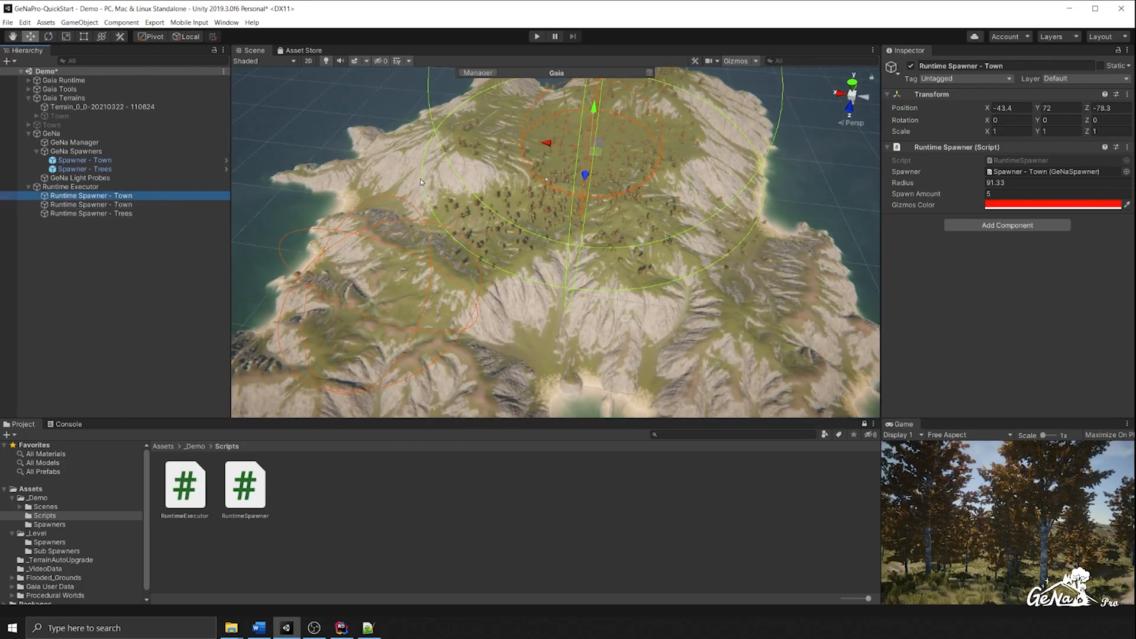
left_click_drag(596, 153, 583, 147)
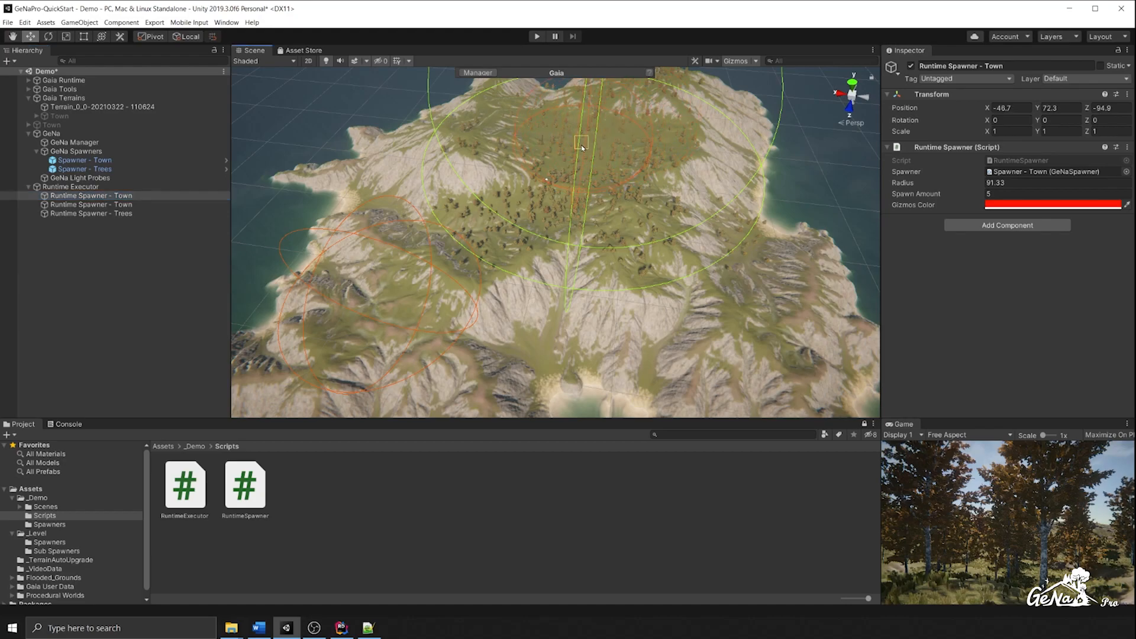
left_click_drag(613, 200, 438, 151, "alt")
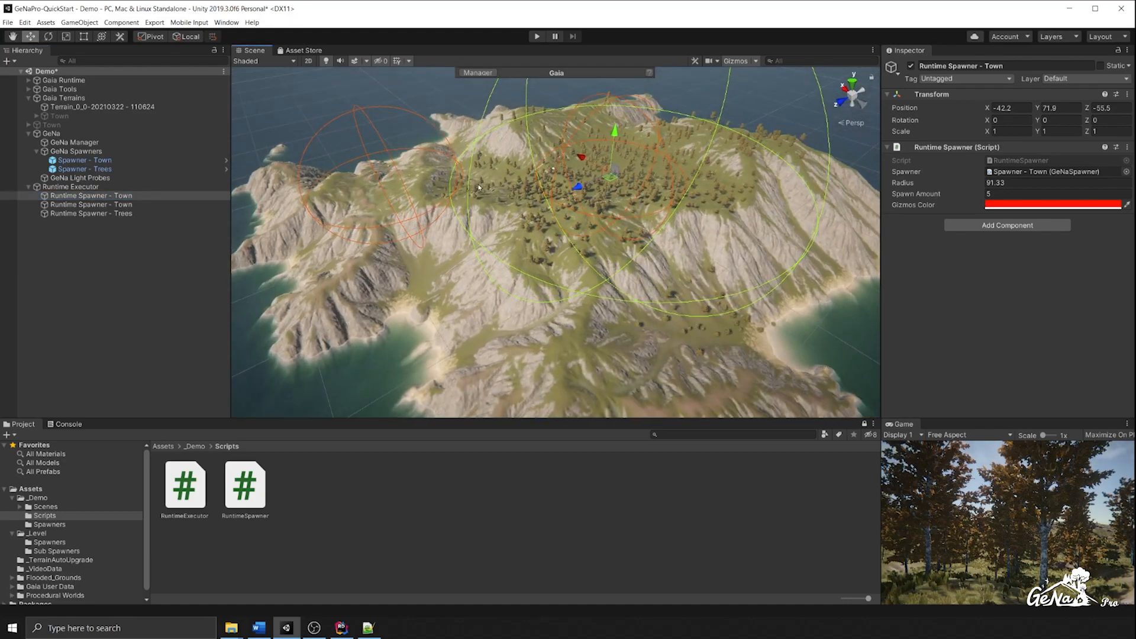
Step: Duplicate Runtime Spawner - Trees, move the copy to about X 107.5, Y 63.5, Z 156.6, and save the scene
scroll(351, 169, "down", 3)
left_click(110, 214)
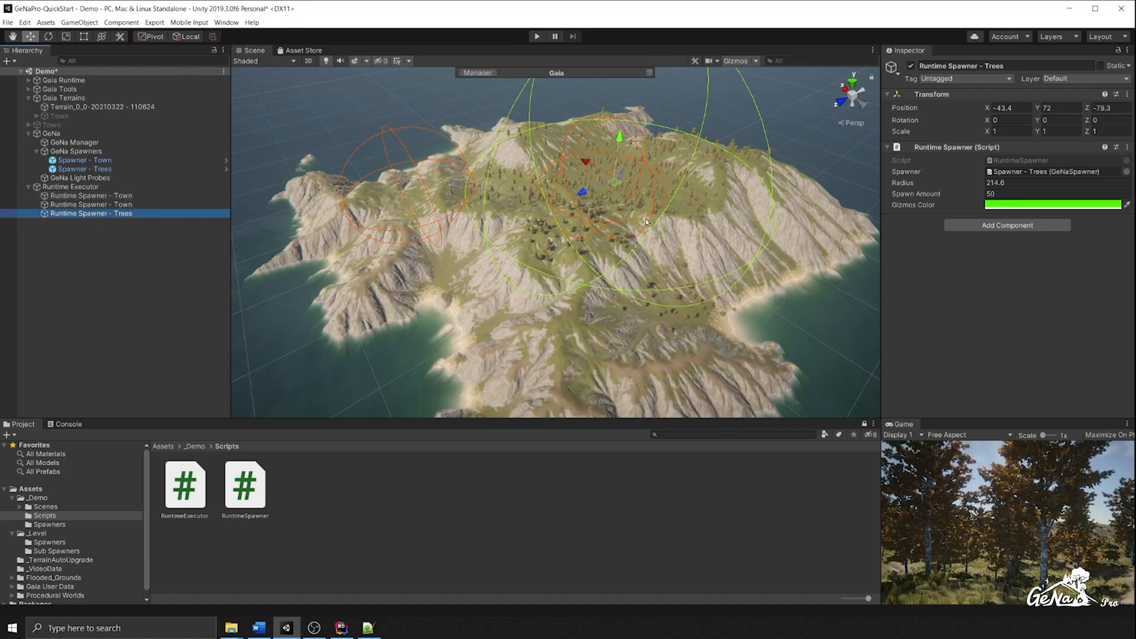
key("ctrl+d")
left_click_drag(615, 187, 420, 194)
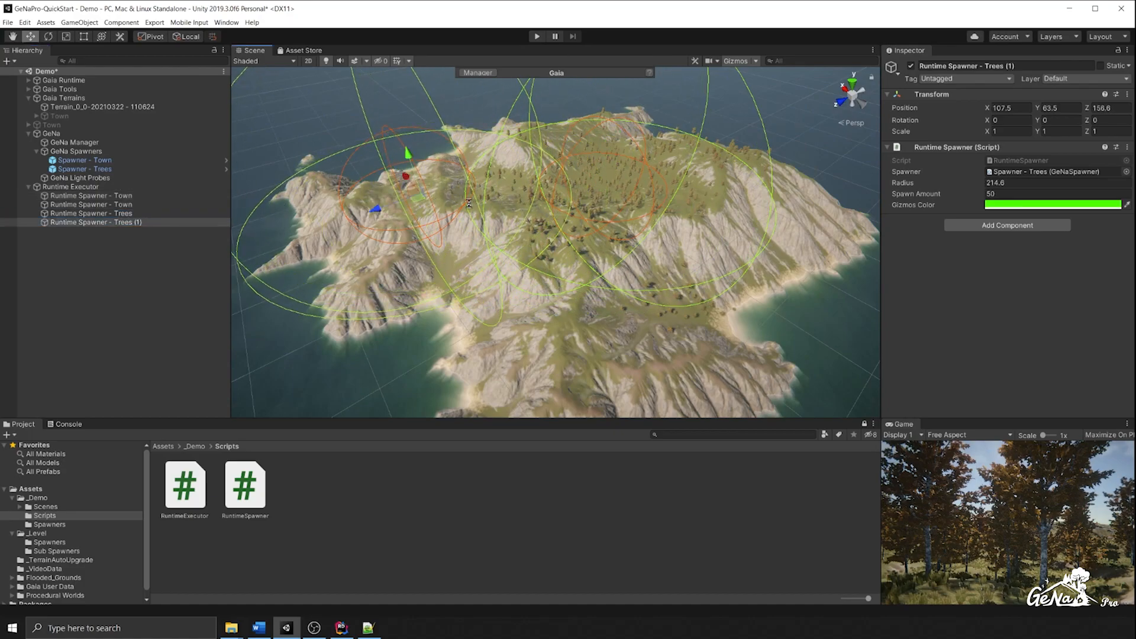
key("ctrl+s")
Step: Run the scene to test the two town and two tree spawners together, and stop playback
mouse_move(463, 252)
left_mouse_down("alt")
mouse_move(450, 249)
mouse_move(555, 254)
mouse_move(471, 243)
left_mouse_up("alt")
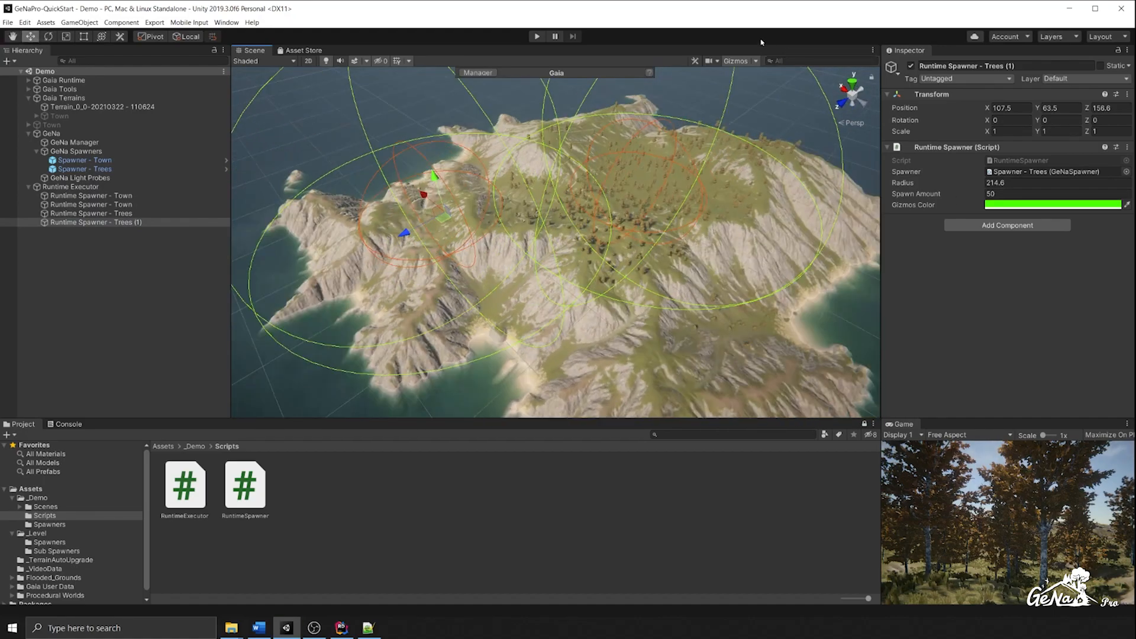
left_click(537, 36)
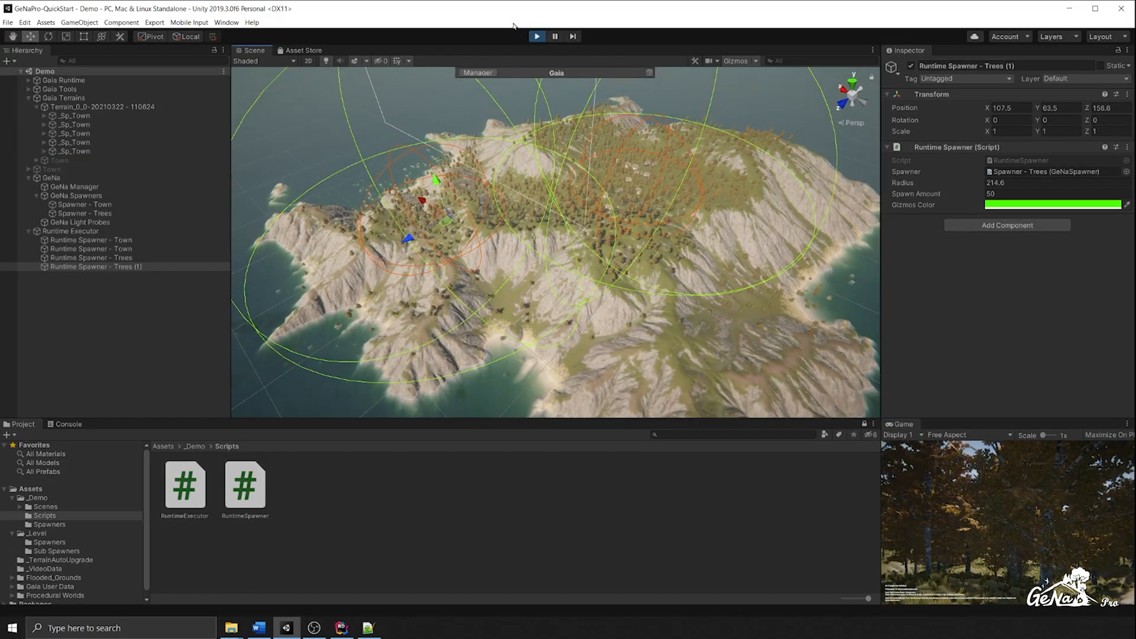
left_click(536, 37)
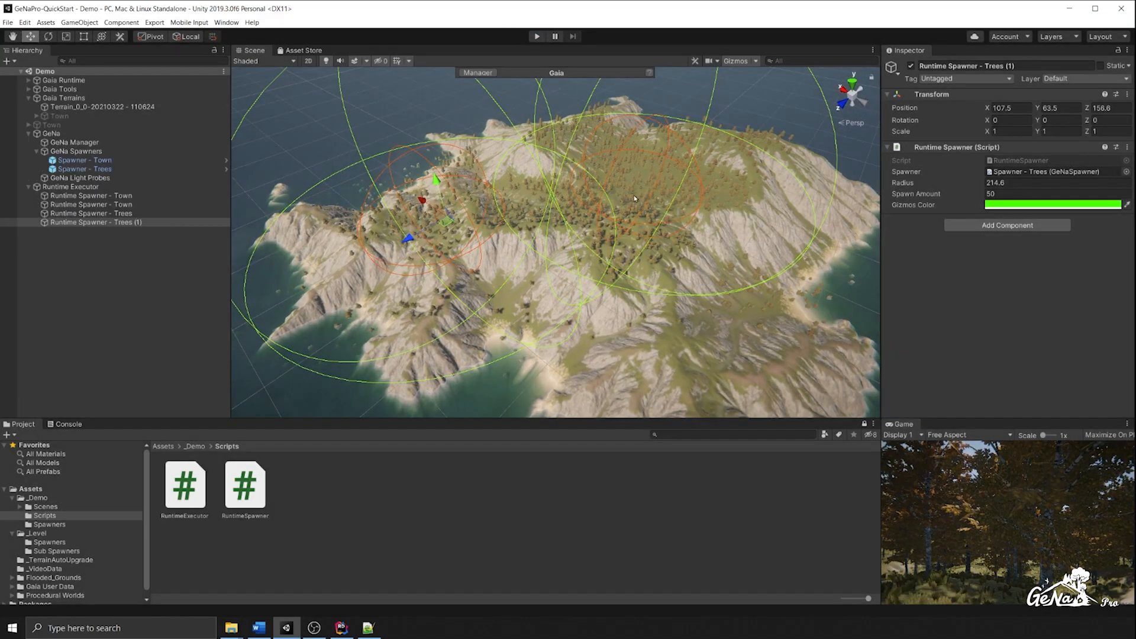
Step: Select the terrain, erase all its trees with the Paint Trees tool, and collapse the Demo scene's hierarchy
left_click(587, 179)
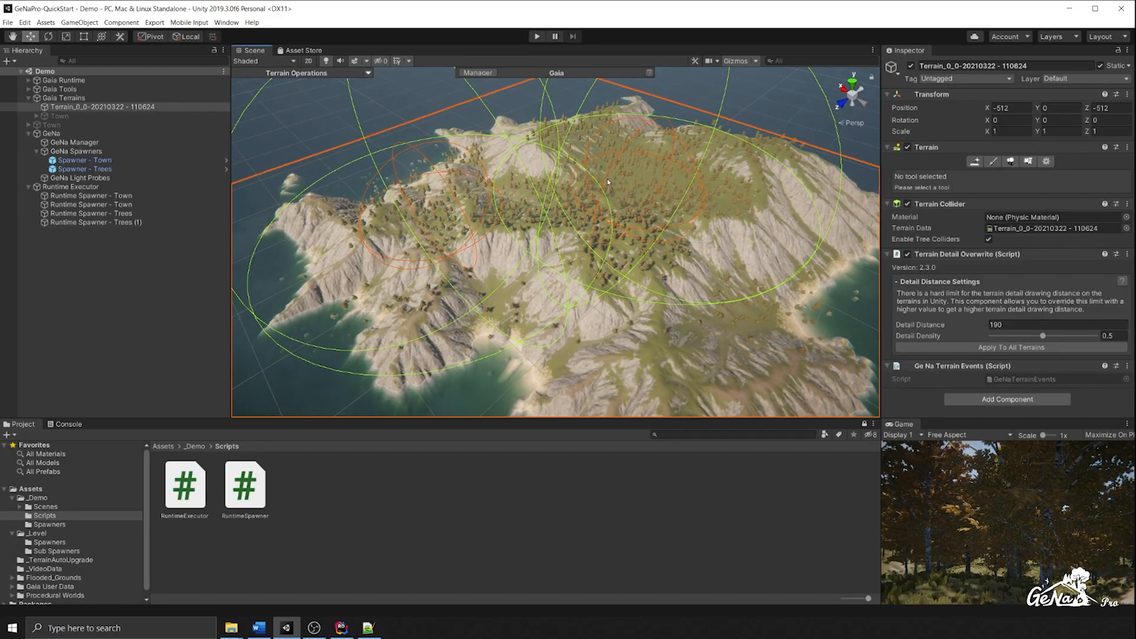
left_click(563, 187)
left_click(619, 276)
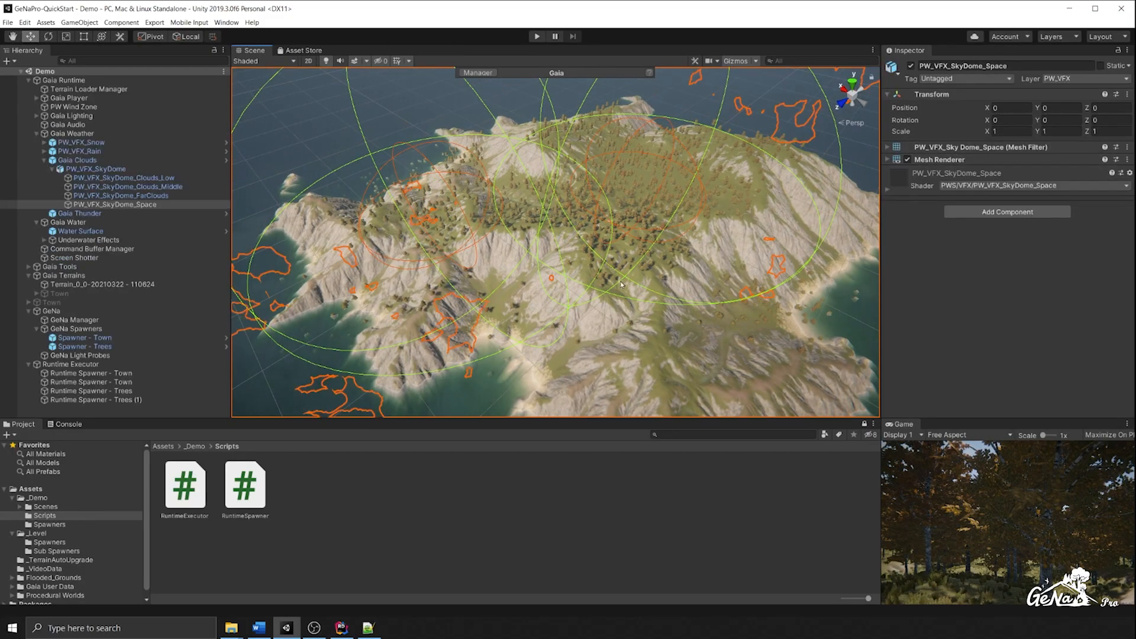
left_click(627, 301)
left_click_drag(624, 298, 747, 233)
left_click(746, 233)
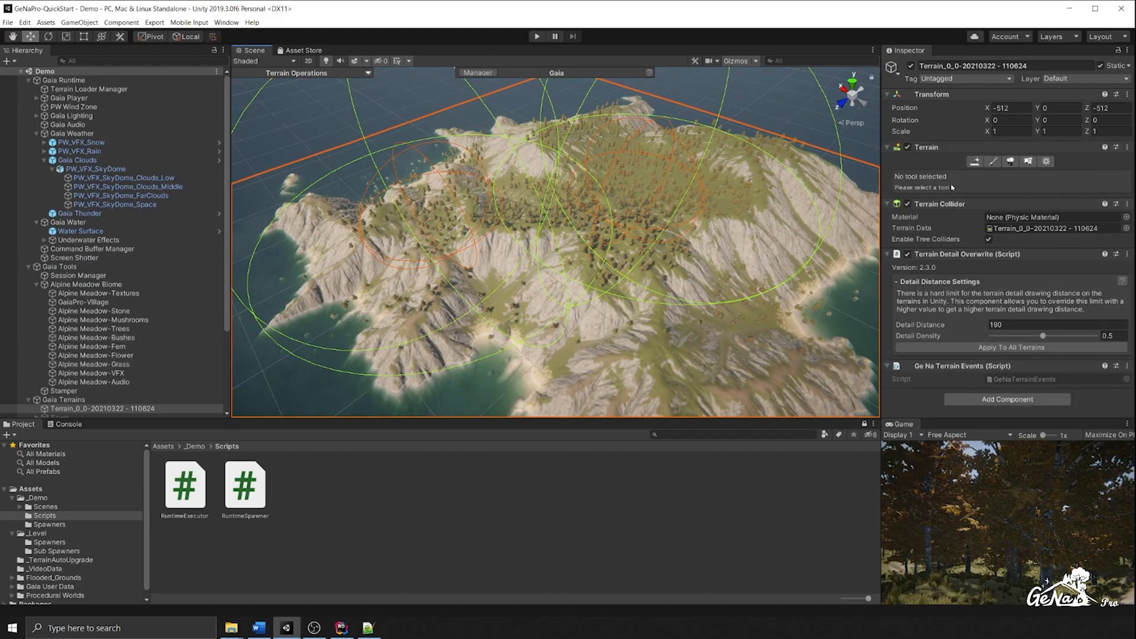
left_click(1010, 161)
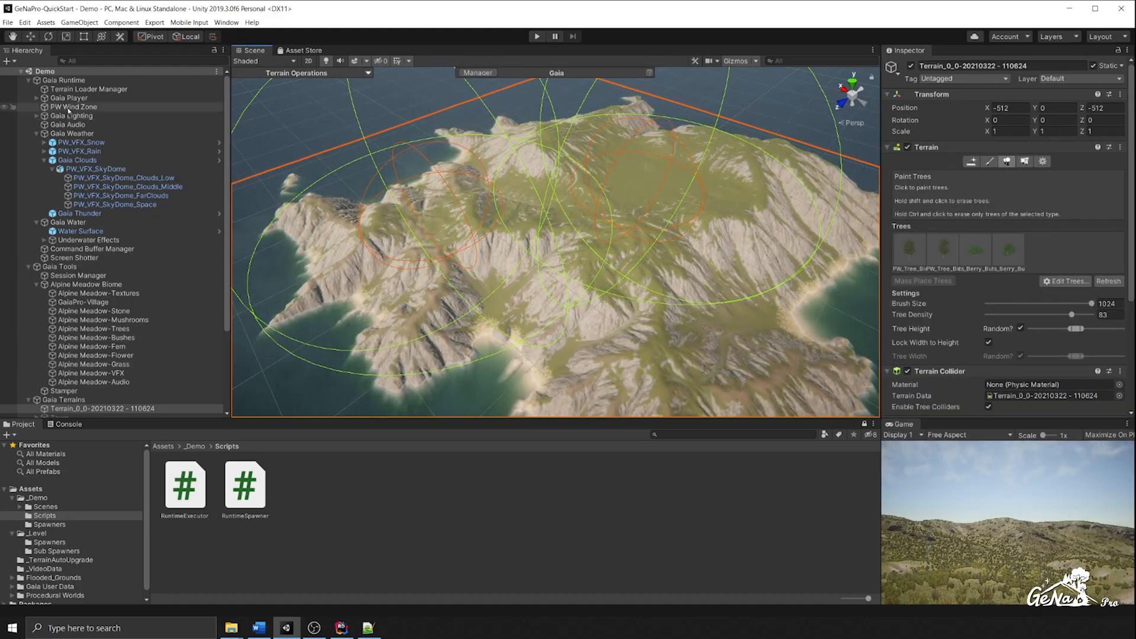
left_click(21, 71)
left_click(21, 72)
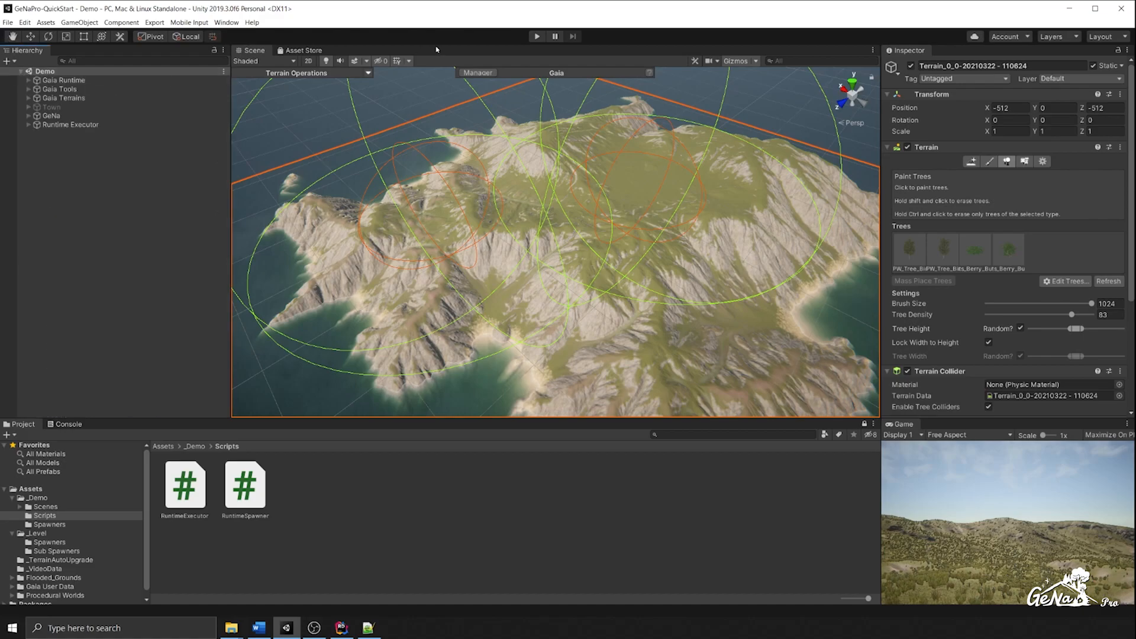
Step: Run the scene again, examine the towns and trees spawned around both areas of the island, and stop playback
left_click(537, 36)
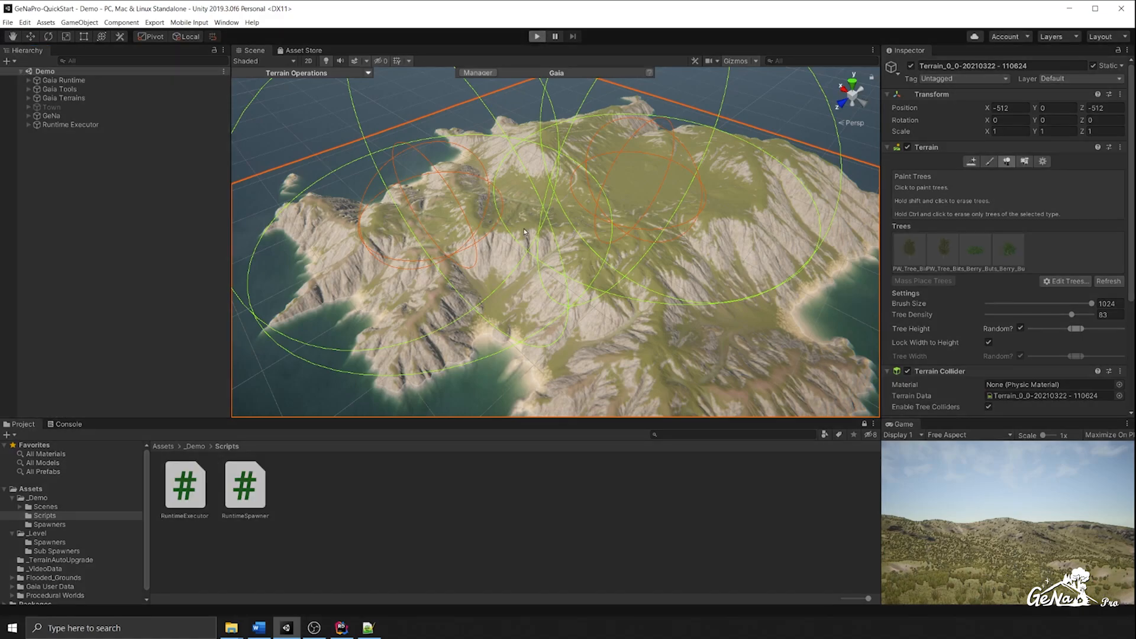
scroll(524, 208, "up", 4)
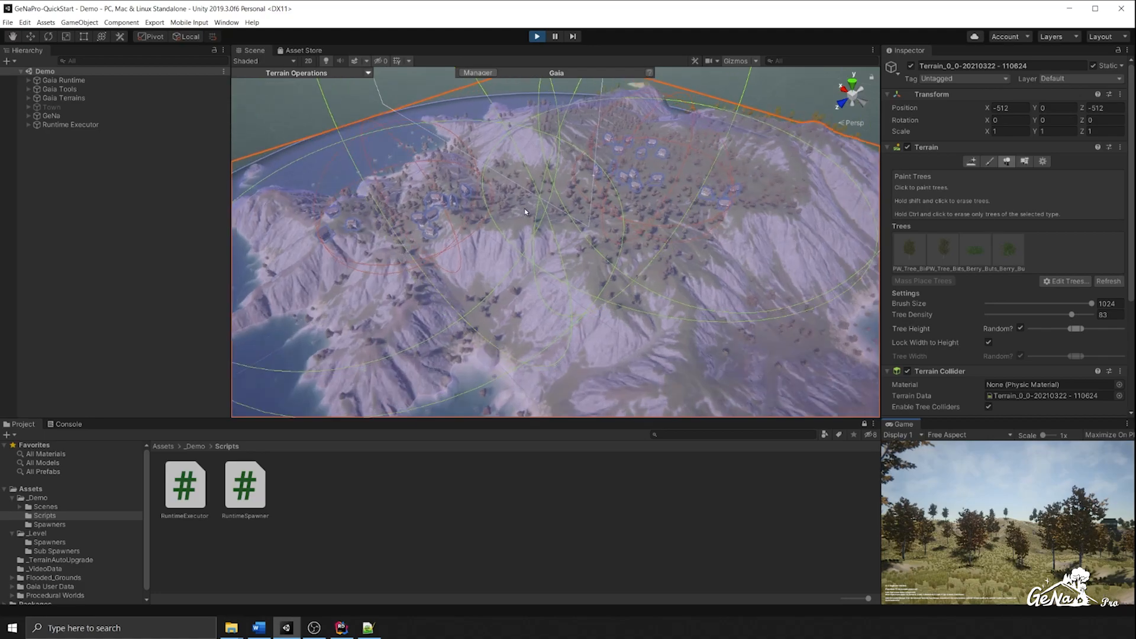
left_click(205, 227)
left_click_drag(488, 263, 430, 242, "alt")
left_click_drag(852, 236, 1, 209, "alt")
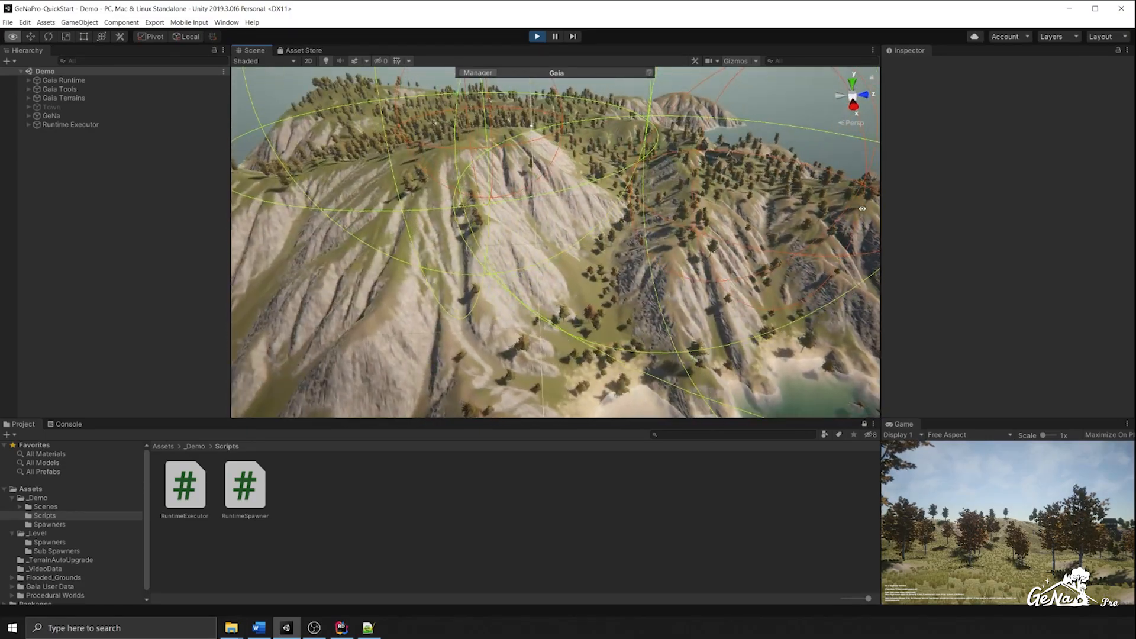
left_click_drag(1133, 209, 898, 210, "alt")
scroll(556, 249, "down", 3, "alt")
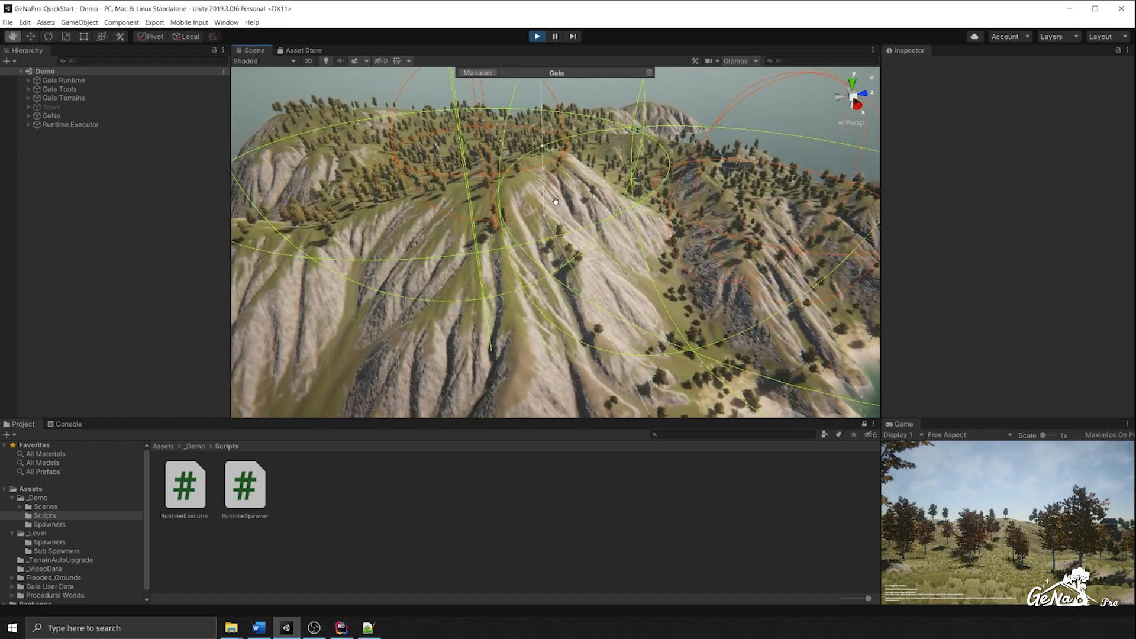
left_click_drag(696, 302, 378, 303, "alt")
left_click(537, 37)
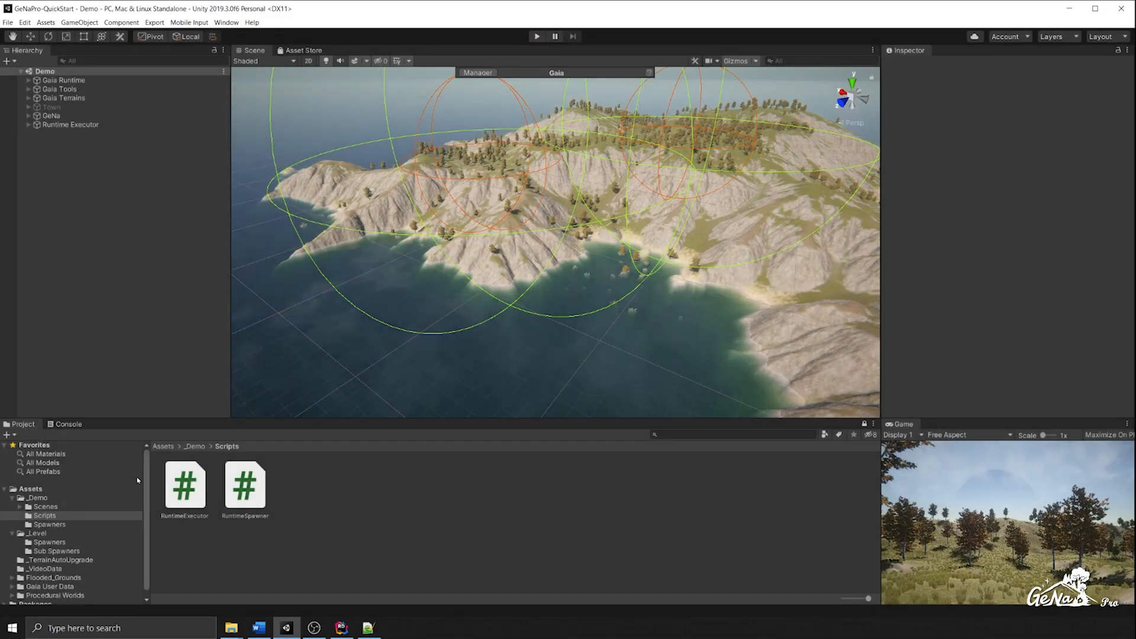
Step: Open the Spawner - Trees prefab's settings from the _Demo/Spawners folder and set its Check Height criterion to Range
left_click(94, 525)
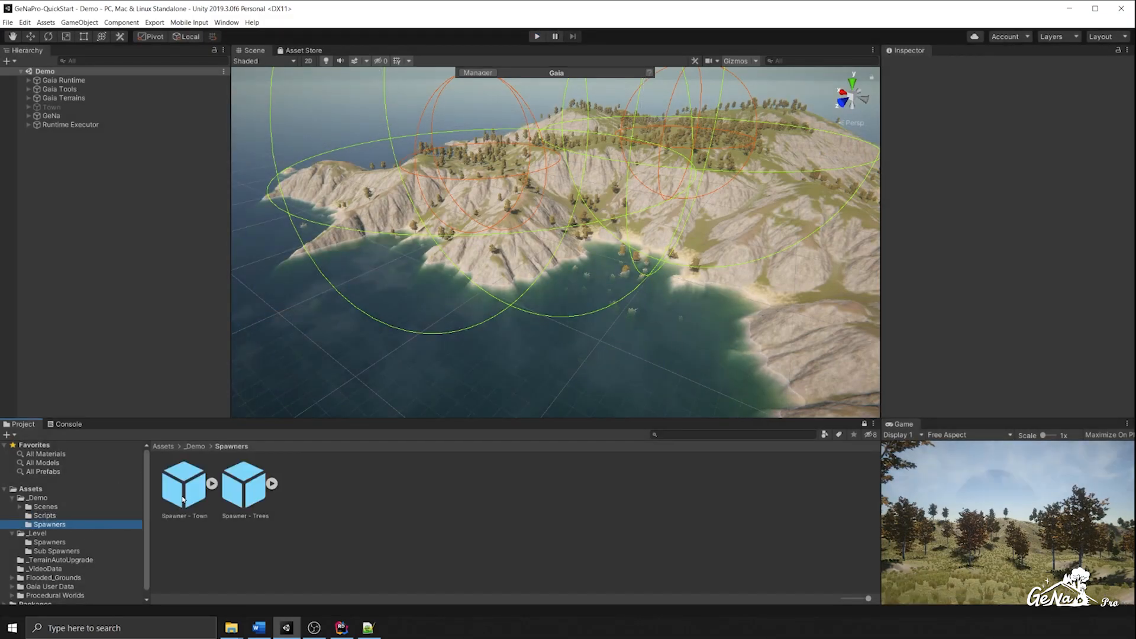
left_click(235, 488)
scroll(947, 290, "down", 10)
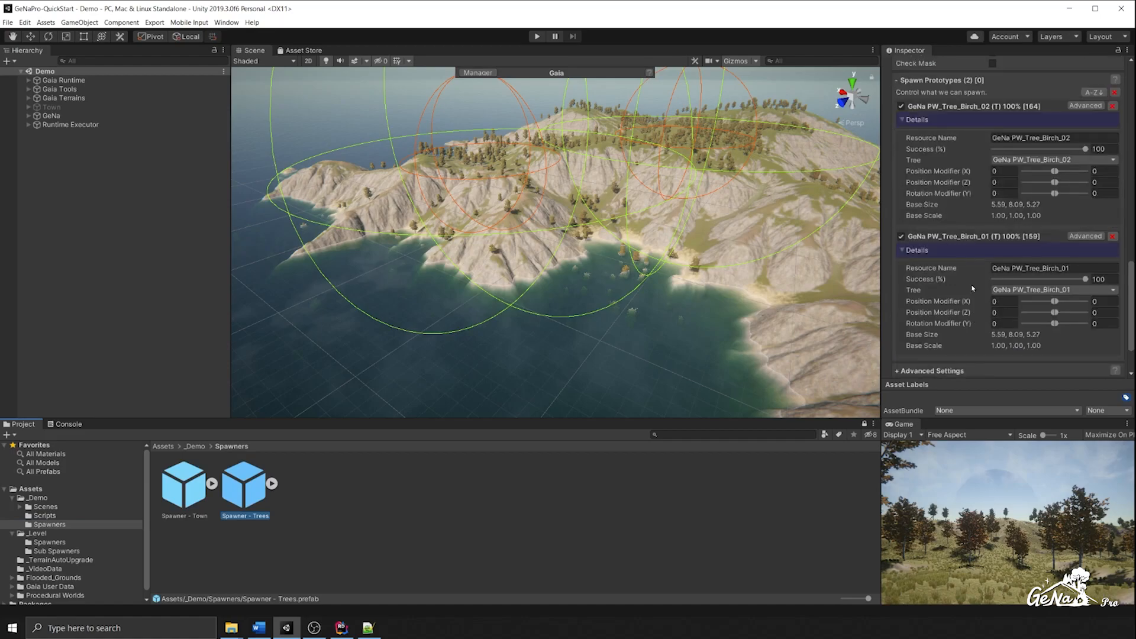
scroll(959, 267, "up", 5)
left_click(1003, 229)
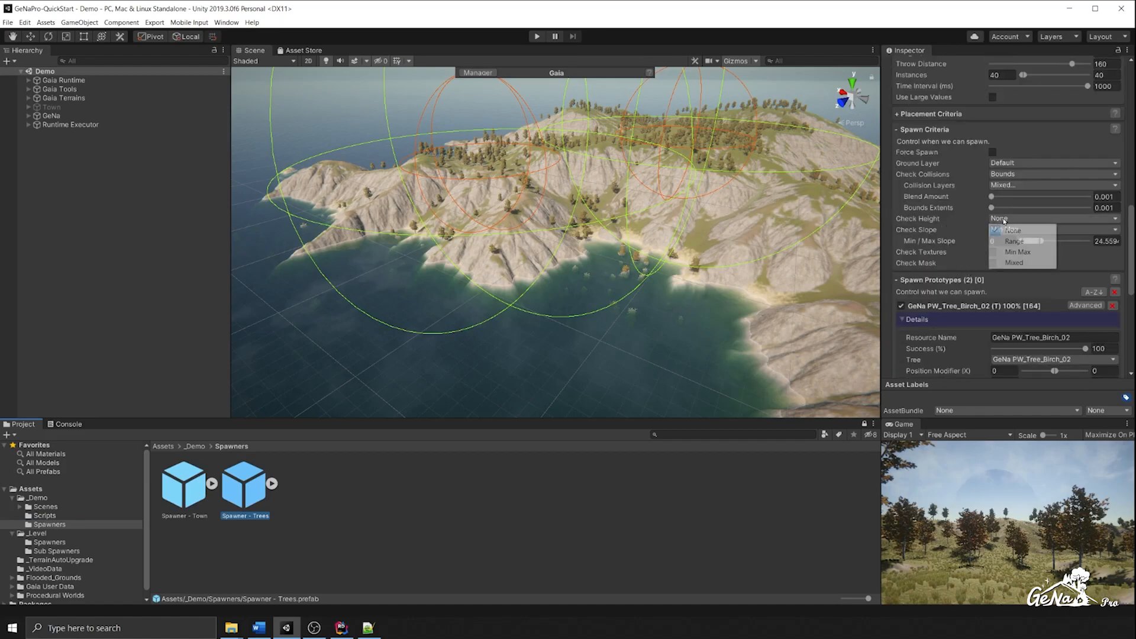
left_click(1026, 241)
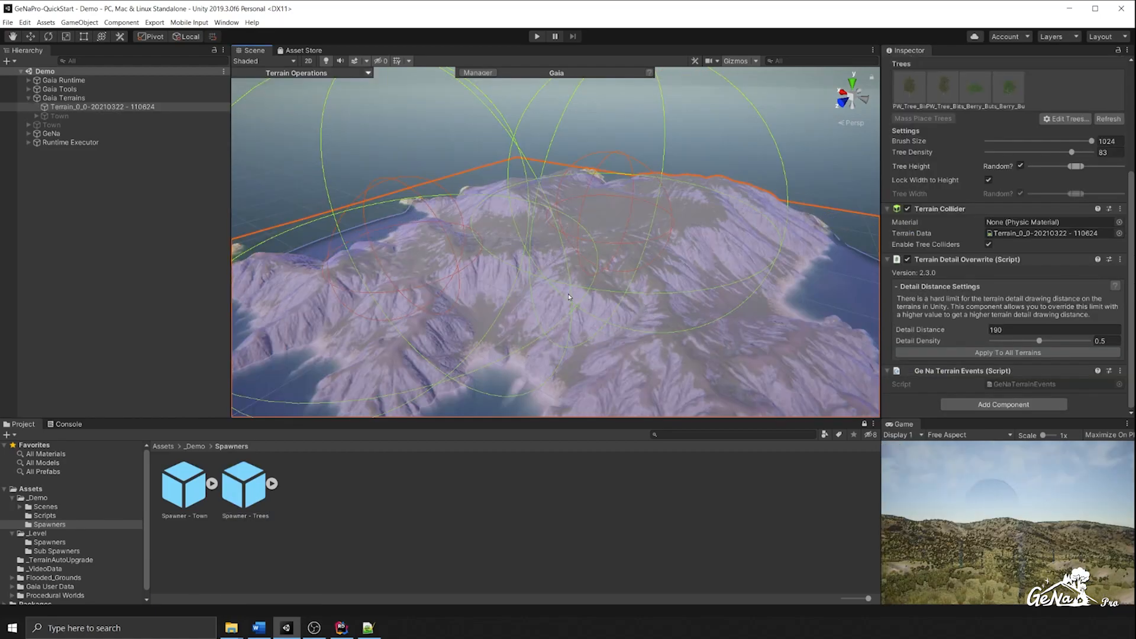
Step: Run the scene to examine the height-limited tree spawning, and erase the terrain's trees with the Paint Trees tool once playback is stopped
key("ctrl+p")
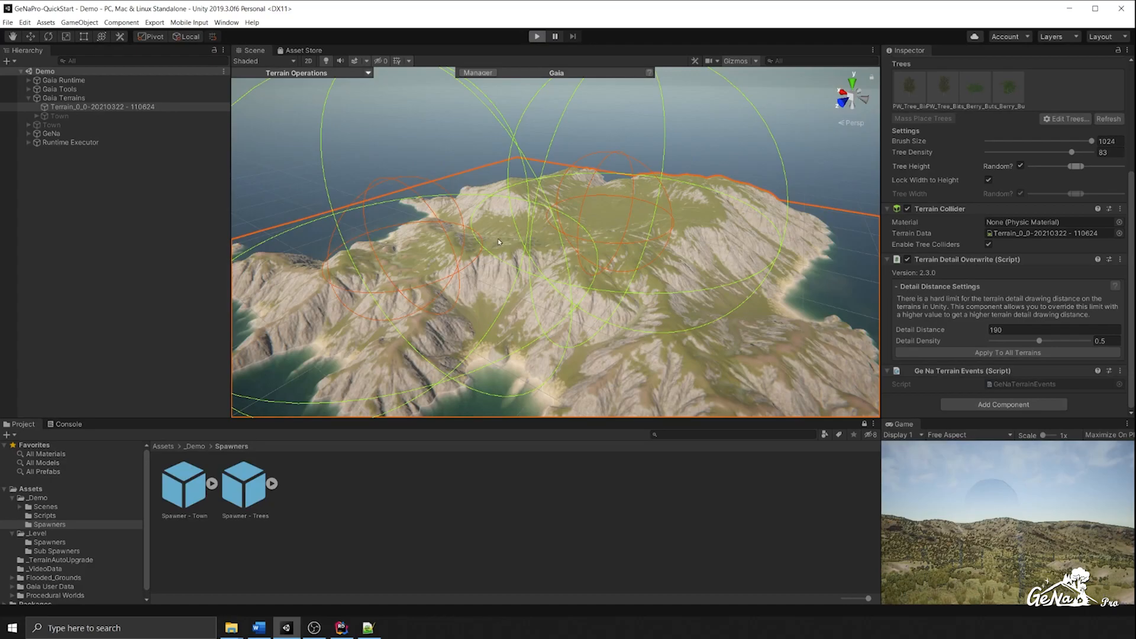
mouse_move(515, 279)
left_mouse_down("alt")
mouse_move(803, 222)
mouse_move(528, 280)
left_mouse_up("alt")
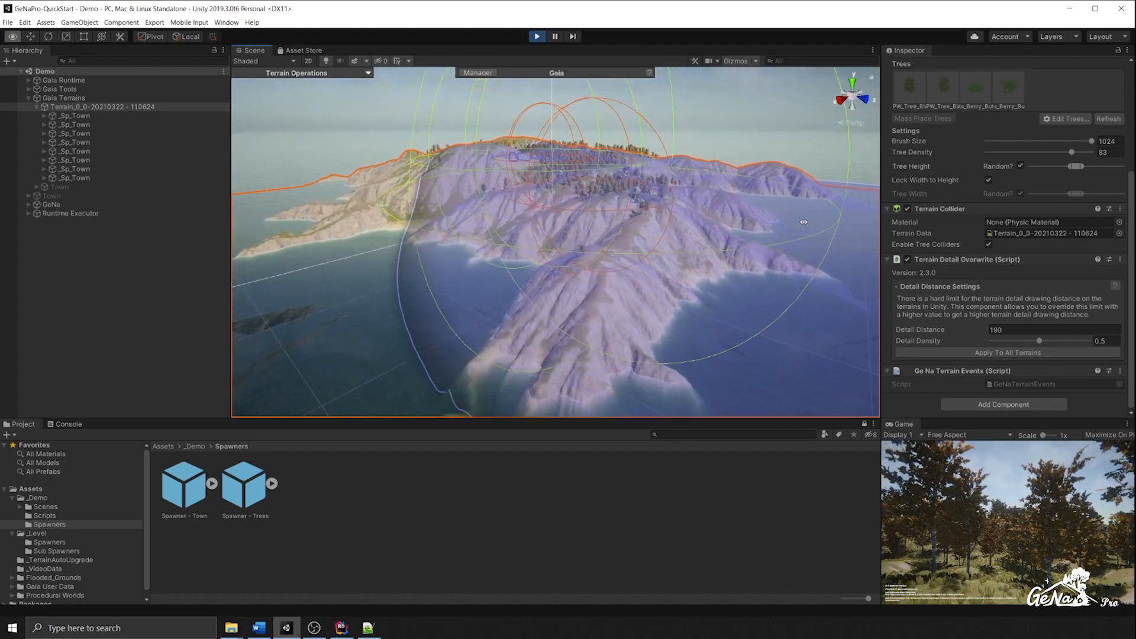
scroll(529, 280, "up", 4)
scroll(529, 280, "down", 5)
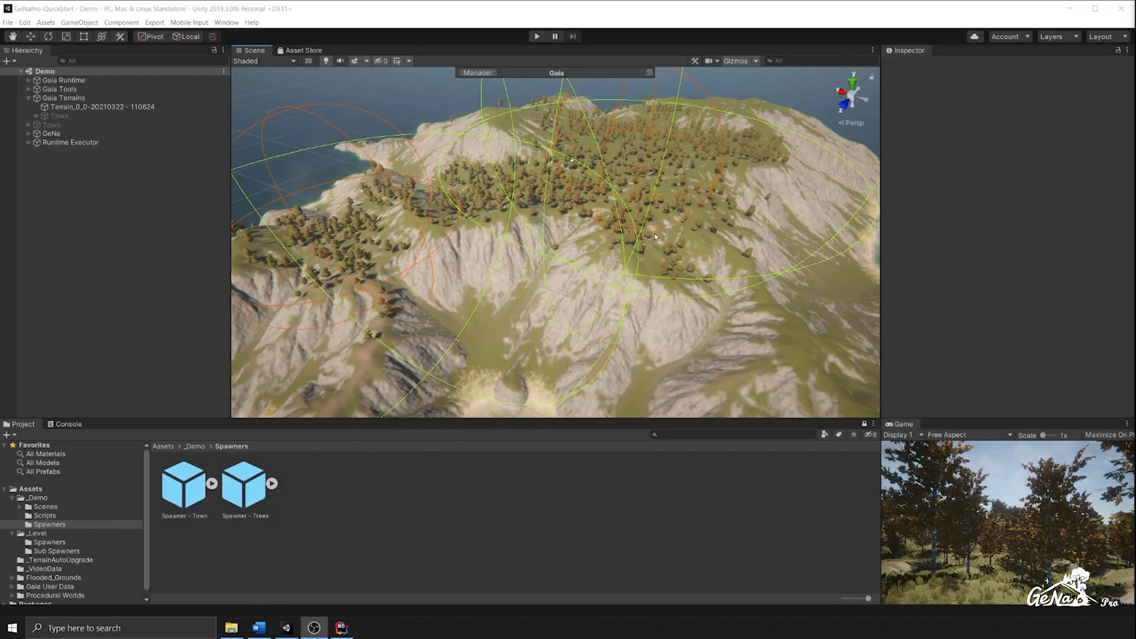
left_click(698, 248)
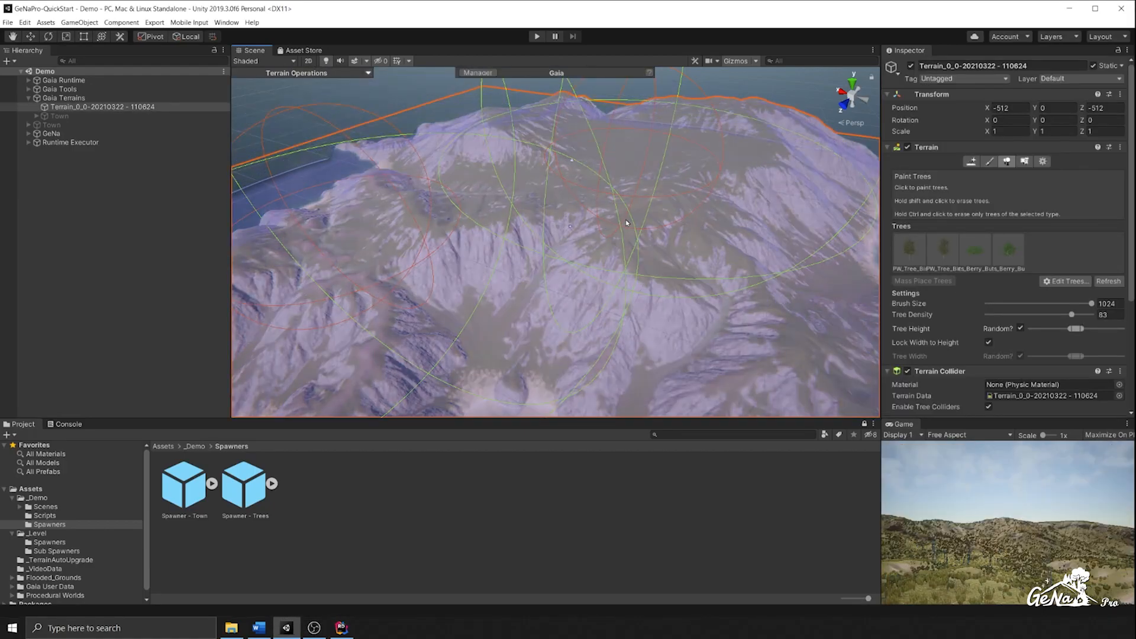
Step: Switch to Rider and add "GeNaSpawnerData data = spawner.SpawnerData;" after spawner.Load() in the PerformSpawn method of RuntimeSpawner.cs
left_click(342, 628)
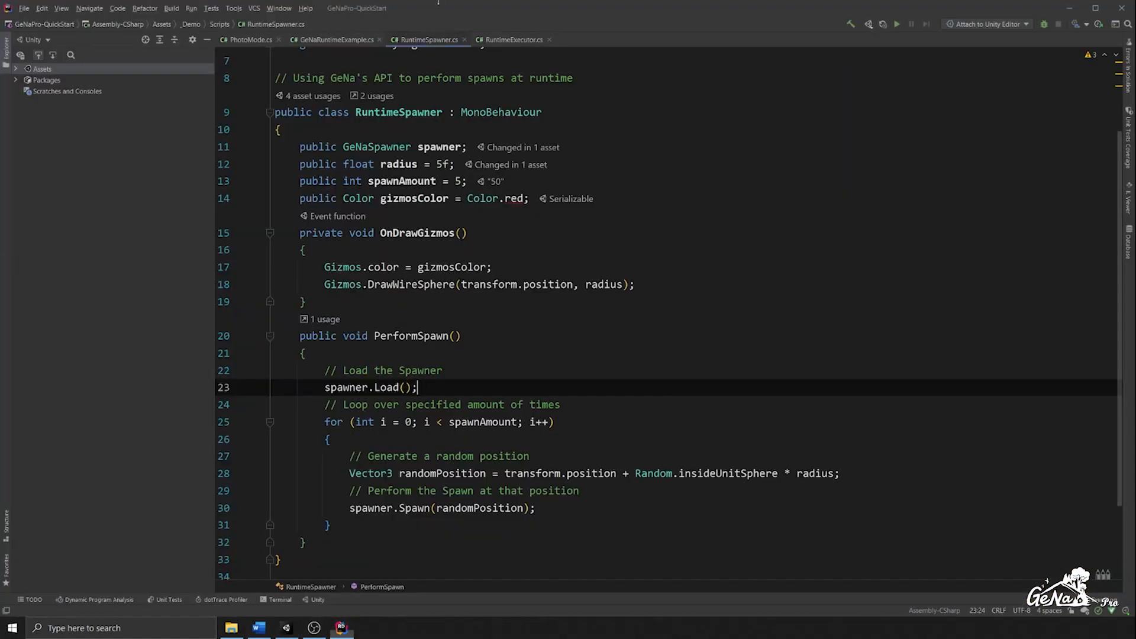
scroll(434, 399, "up", 3, "ctrl")
left_click_drag(354, 255, 491, 253)
left_click(521, 253)
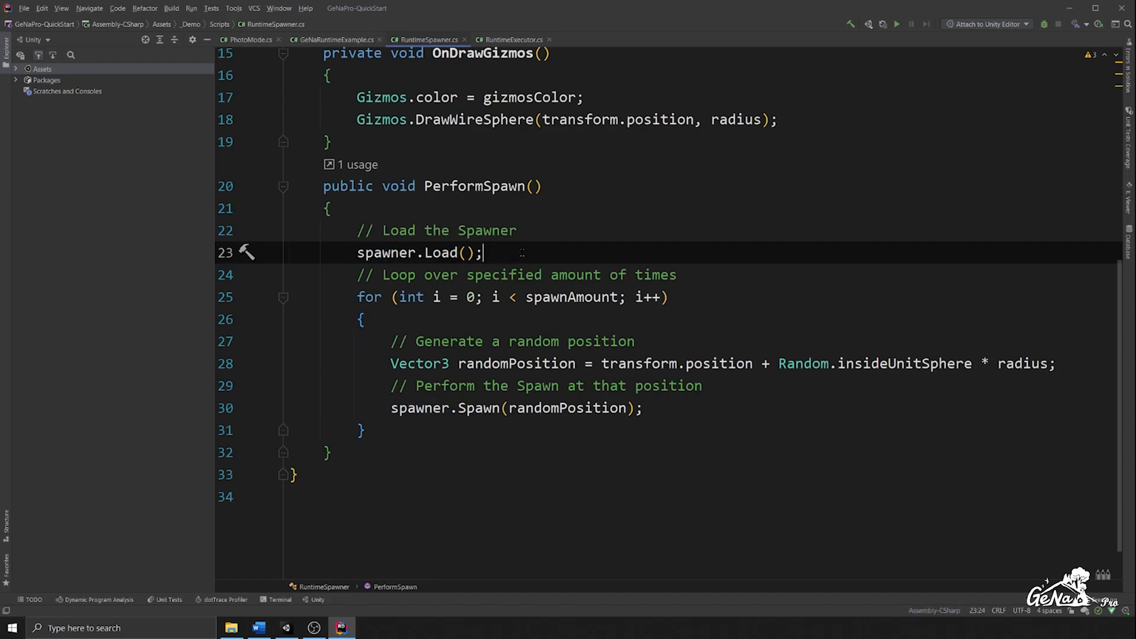
key("Return")
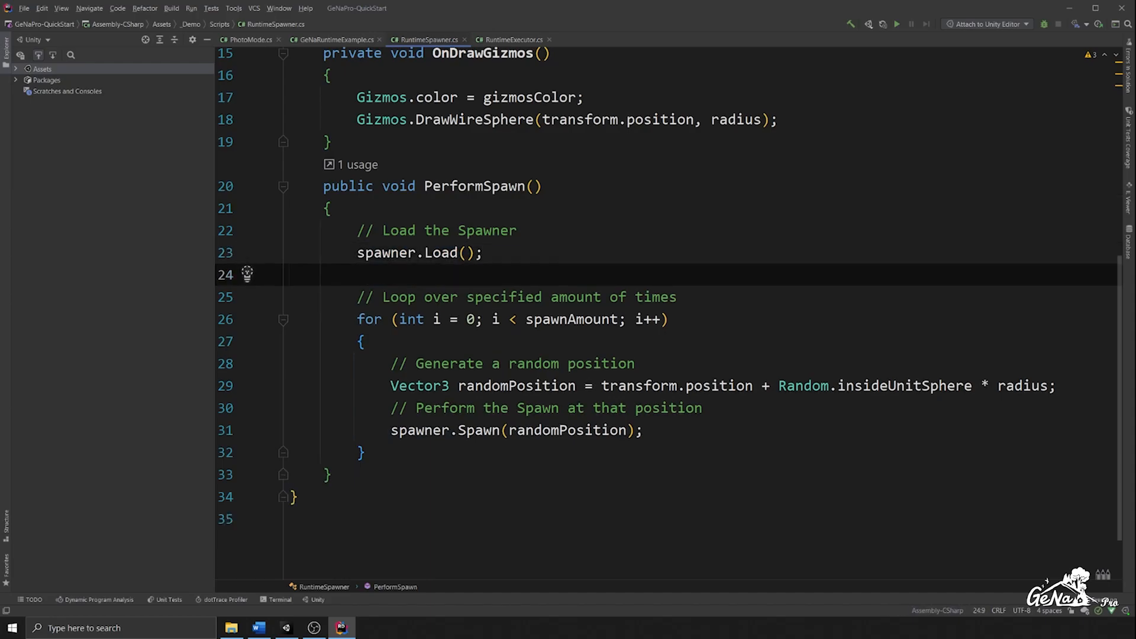
type("GeNaSpawnerD")
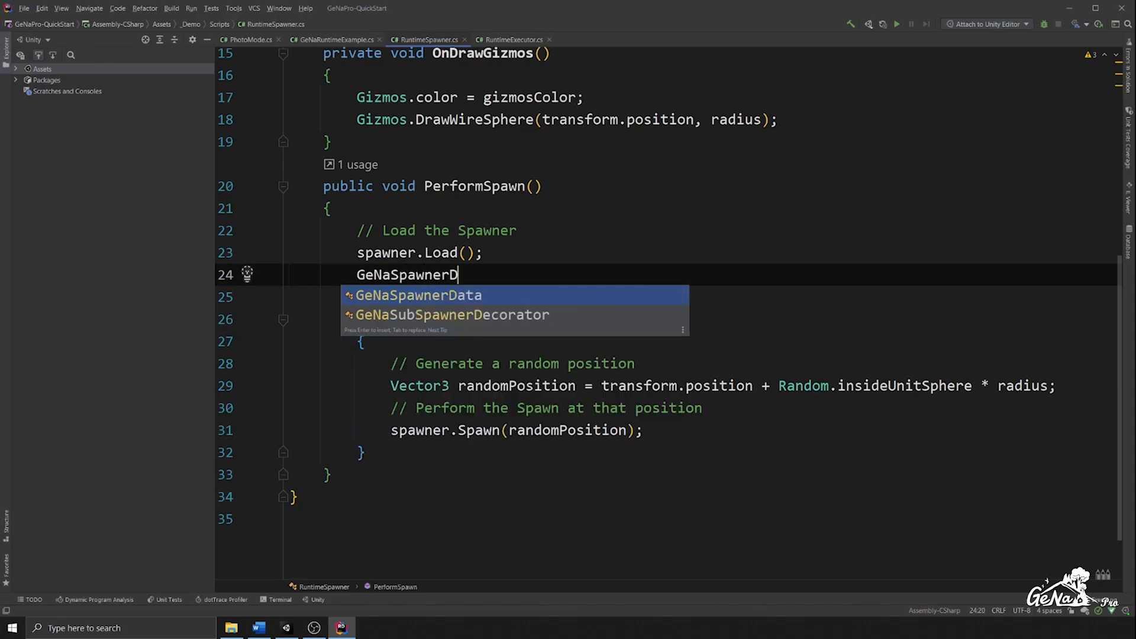
key("Return")
type("data = s")
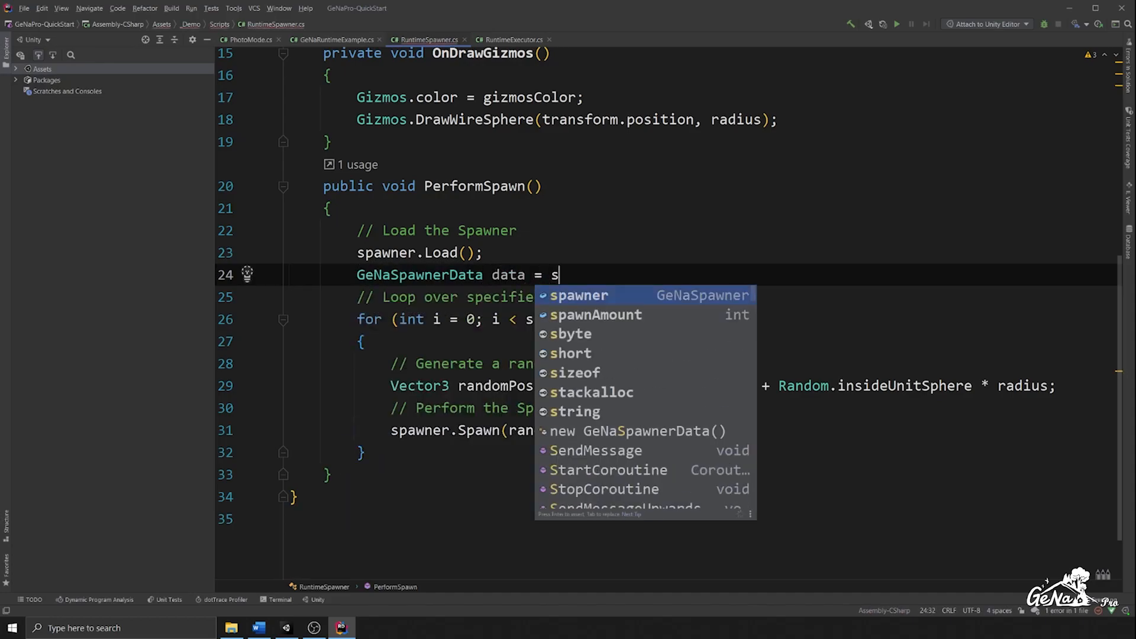
type("pawner.")
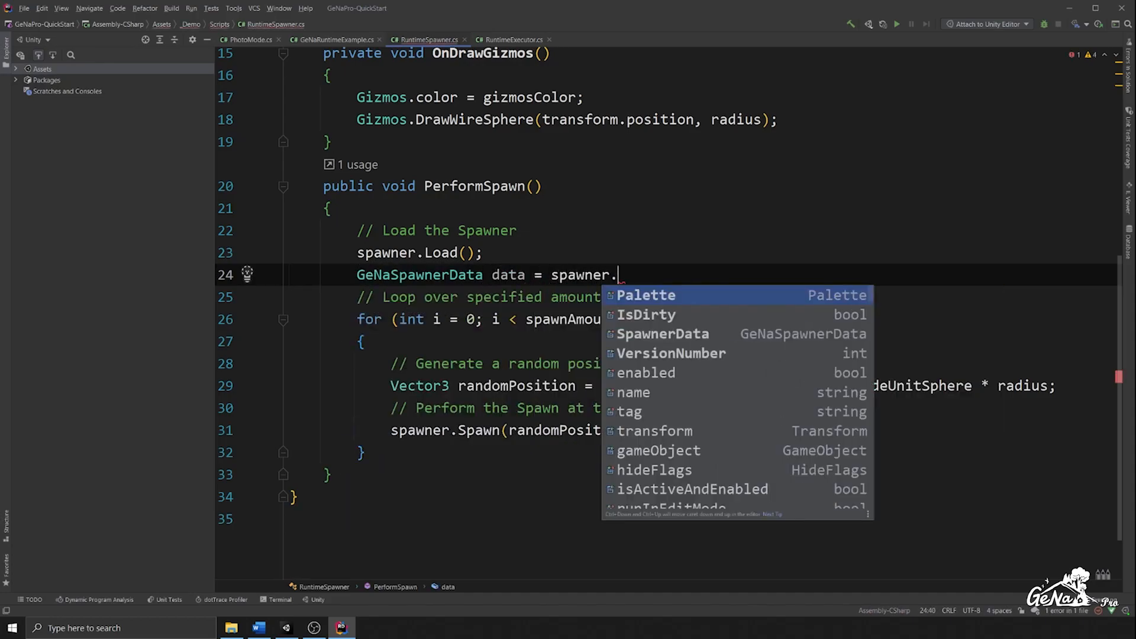
type("SpawnerD")
key("Return")
type(";")
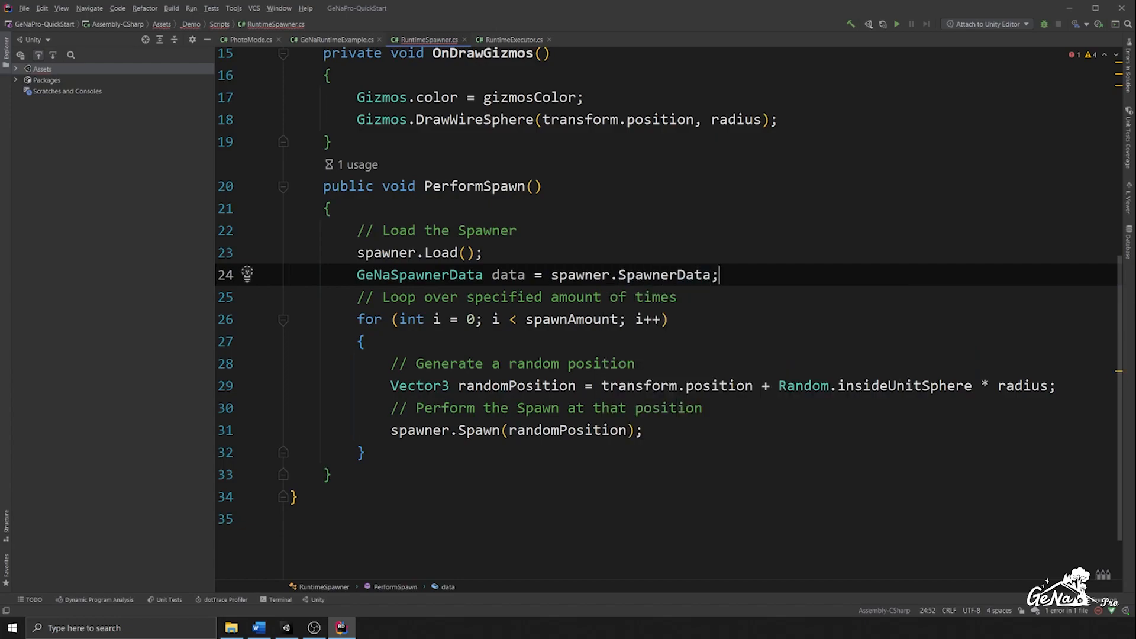
left_click(669, 275)
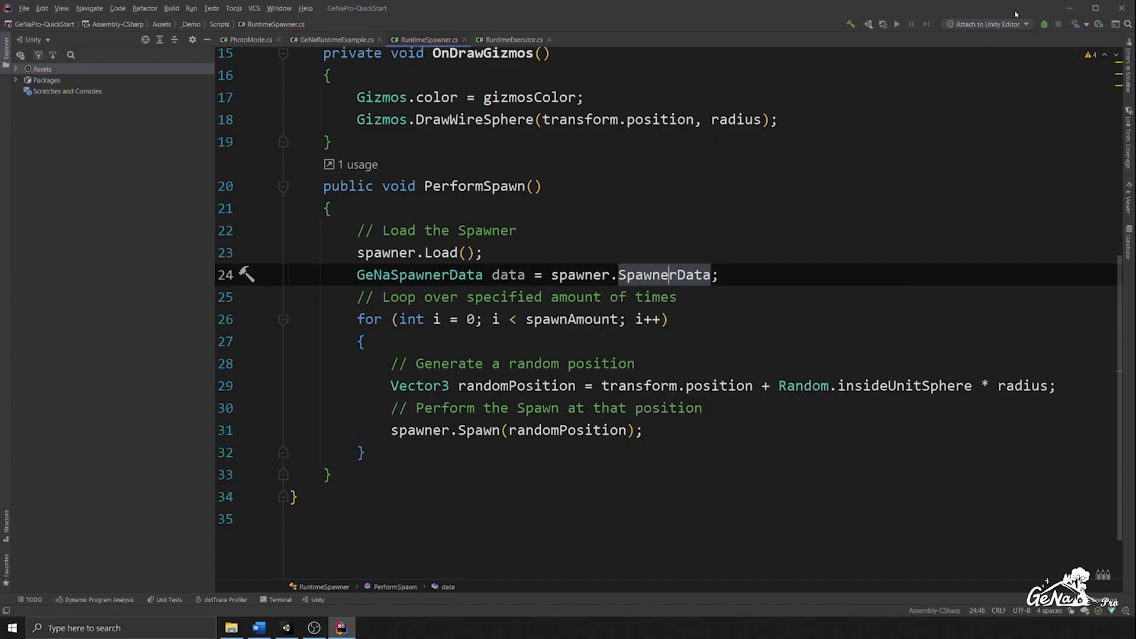
Step: Switch to Unity and examine the Spawner - Town prefab's overview settings and spawn prototypes
left_click(1068, 8)
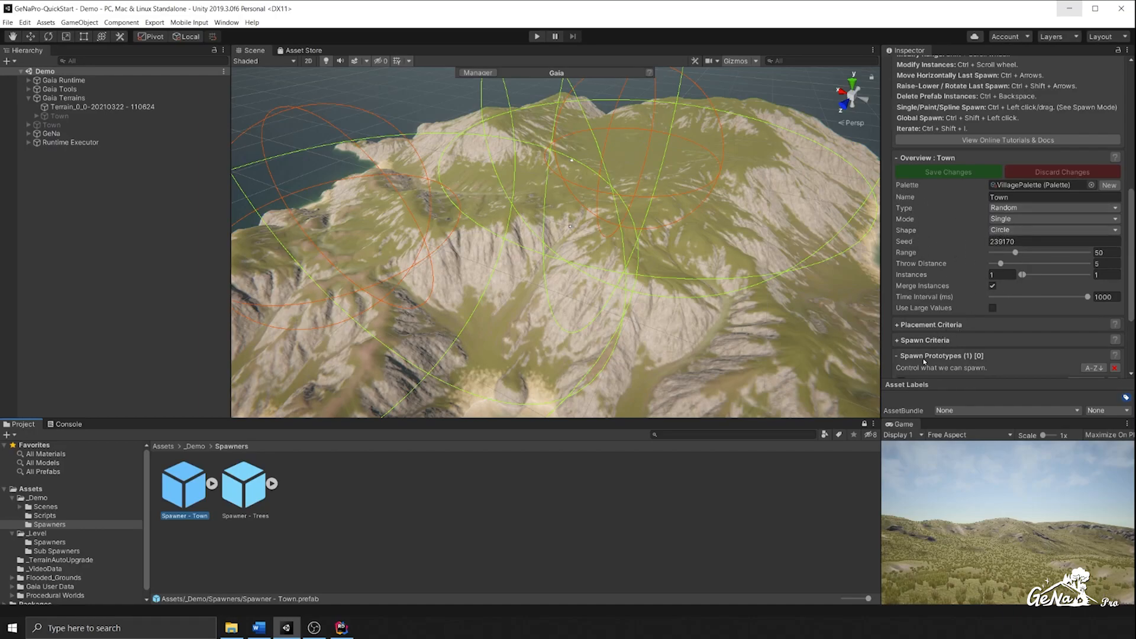
scroll(979, 351, "down", 5)
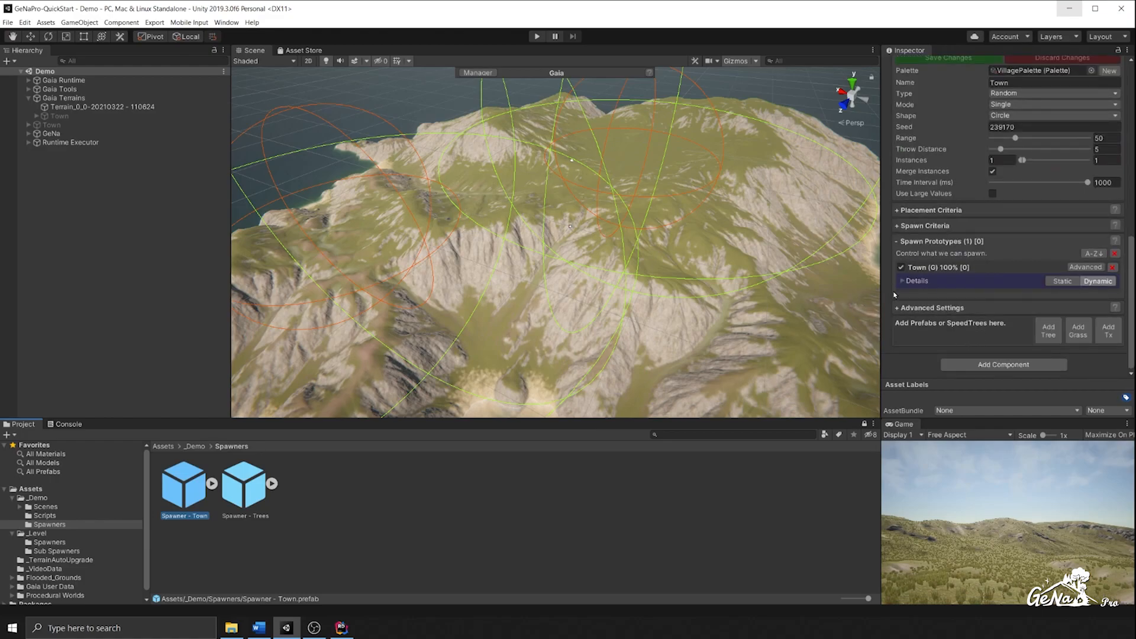
scroll(979, 294, "up", 8)
scroll(958, 250, "down", 8)
Step: Return to Rider and add "data.SpawnRange = 100f;" below the spawner data declaration in PerformSpawn
left_click(341, 627)
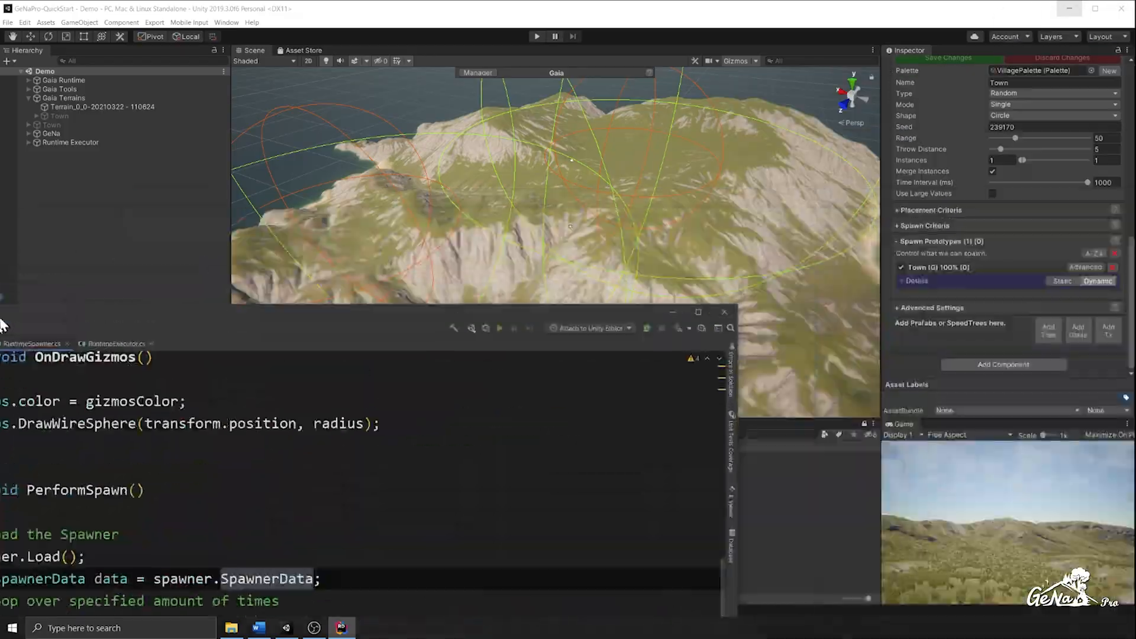
left_click(560, 275)
left_click(716, 276)
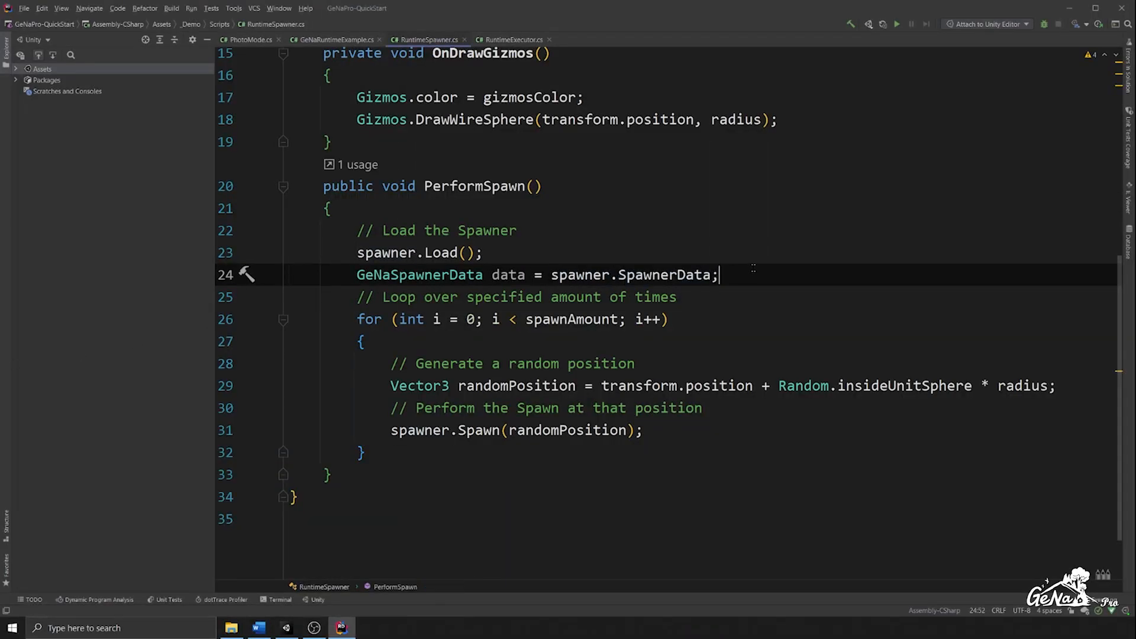
key("Return")
type("data.Spawnra")
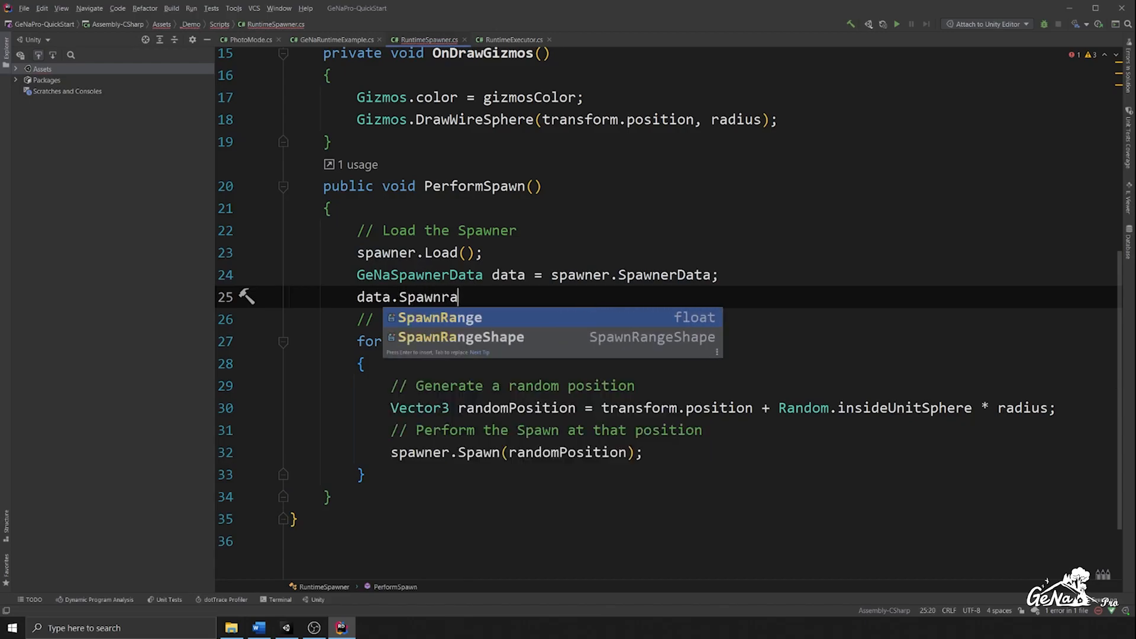
key("Return")
type("= 100f;")
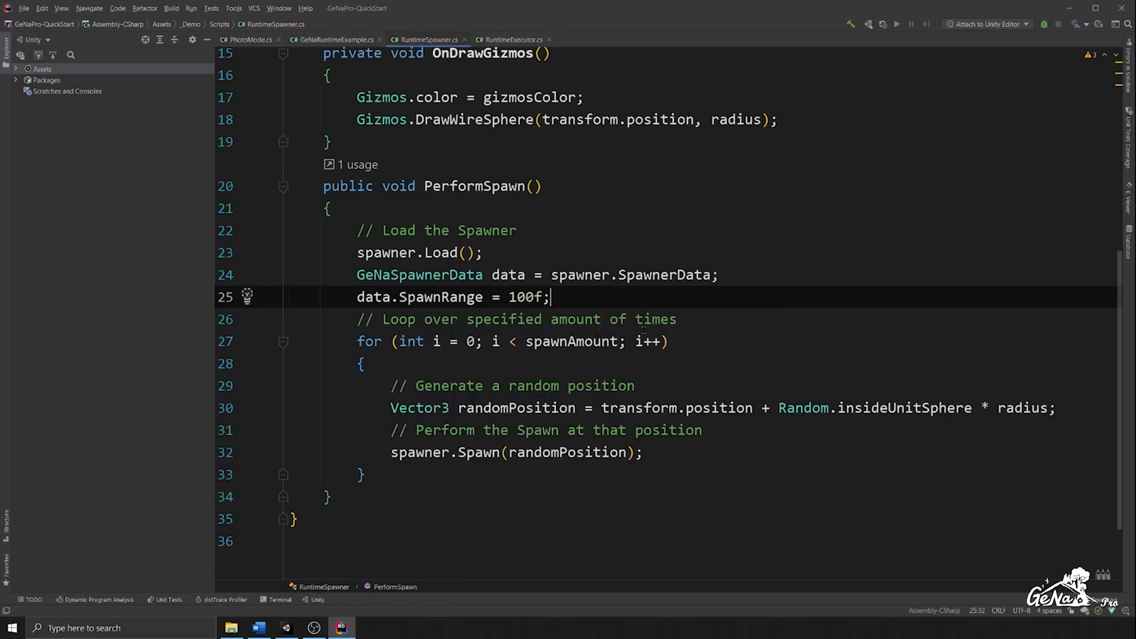
left_click_drag(457, 296, 356, 296)
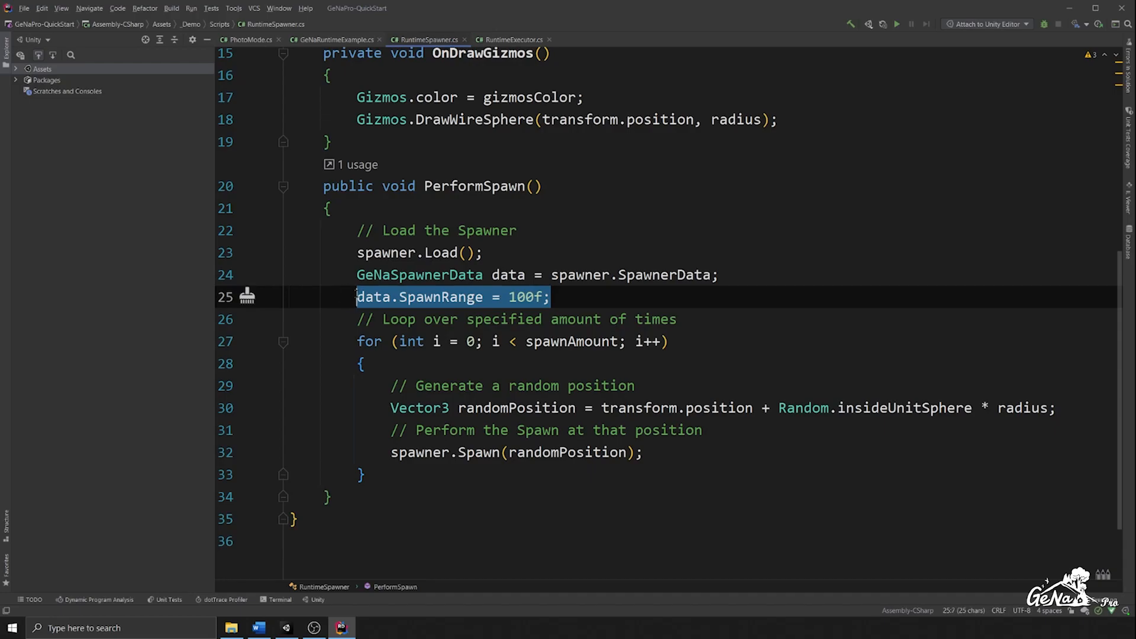
left_click(554, 296)
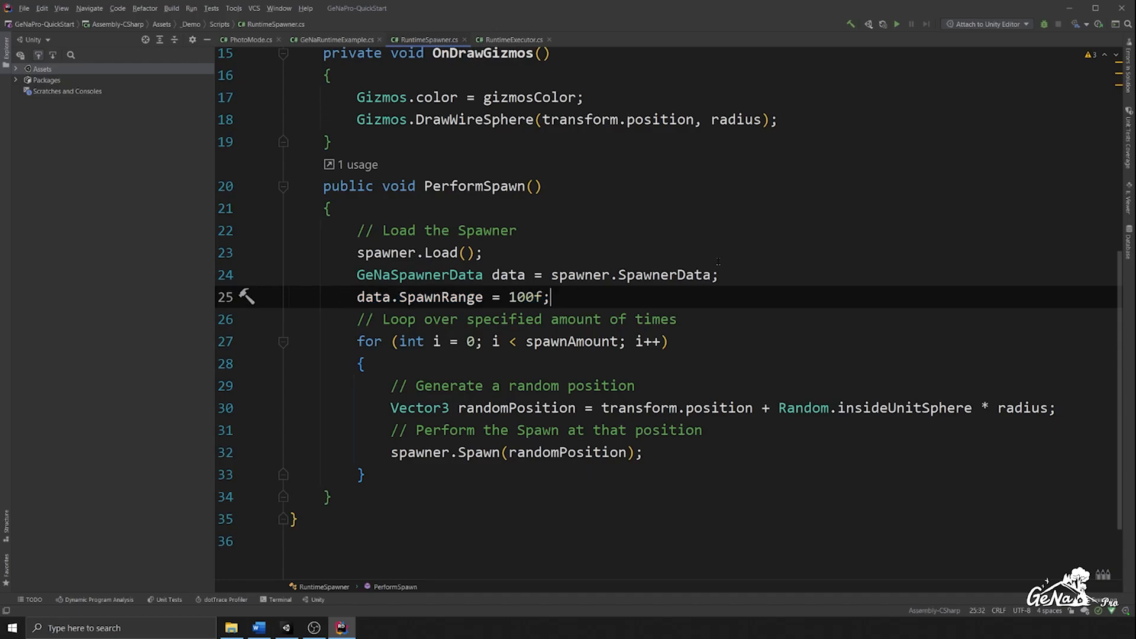
Step: Add "spawner.Save();" below the range assignment and label the code "1. Load the Spawner", "2. Modify Data" and "3. Save the data to the Spawner"
key("Return")
type("spawner.Sav")
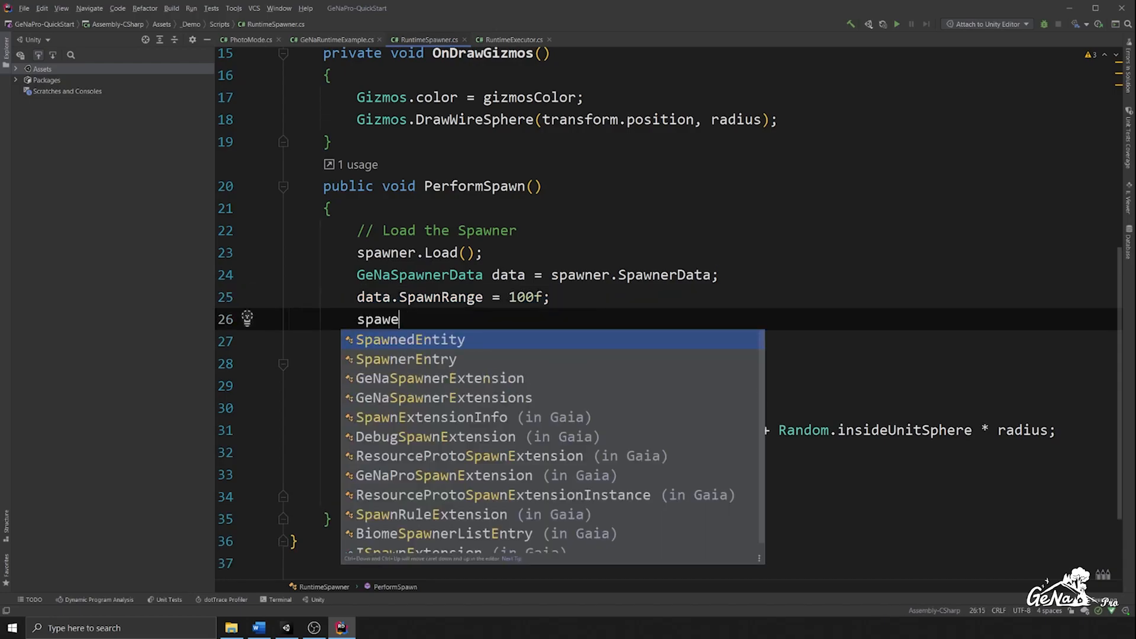
key("Return")
type(";")
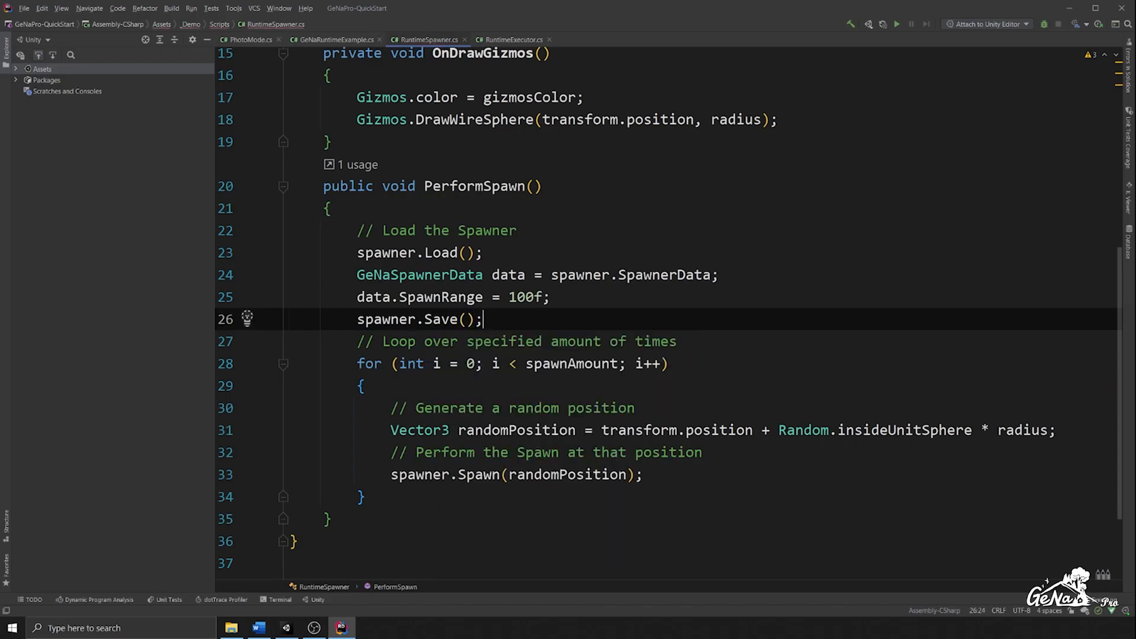
key("Up")
key("ctrl+Right")
key("ctrl+Right")
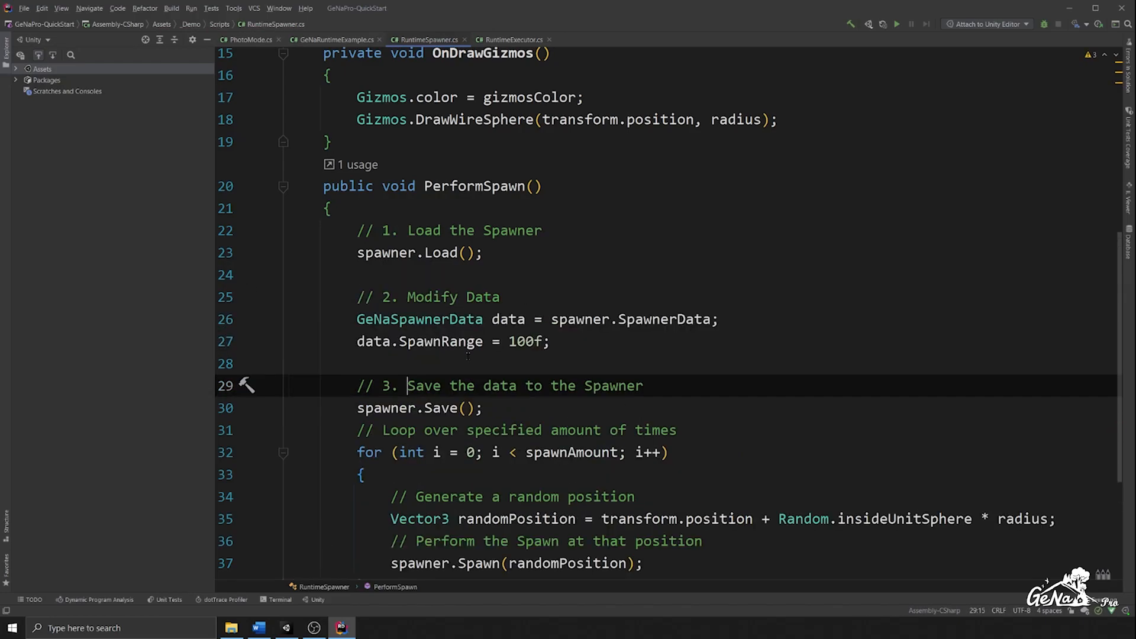
Step: Review the numbered load, modify and save sections of PerformSpawn, ending at the SpawnRange assignment
left_click_drag(356, 232, 482, 254)
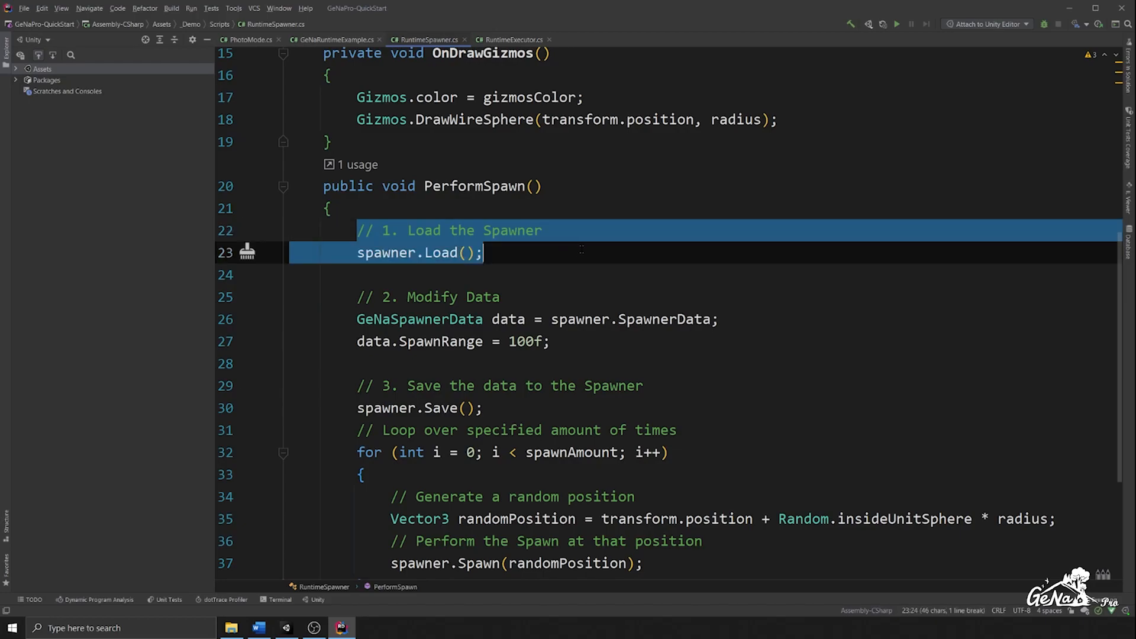
left_click_drag(357, 274, 684, 367)
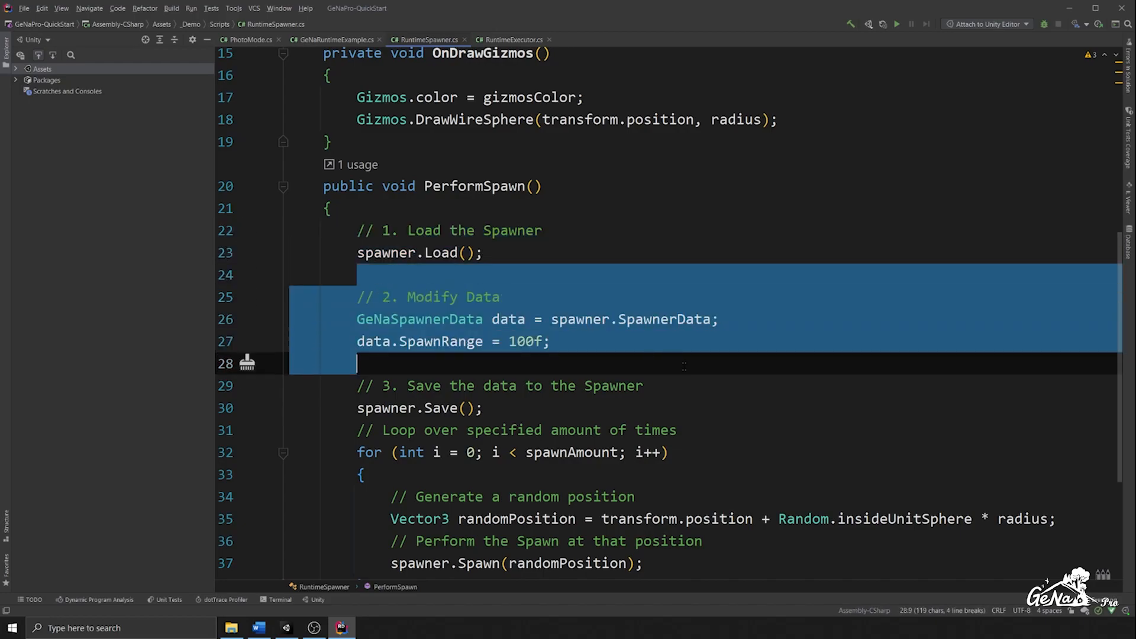
left_click_drag(358, 386, 543, 406)
left_click(552, 412)
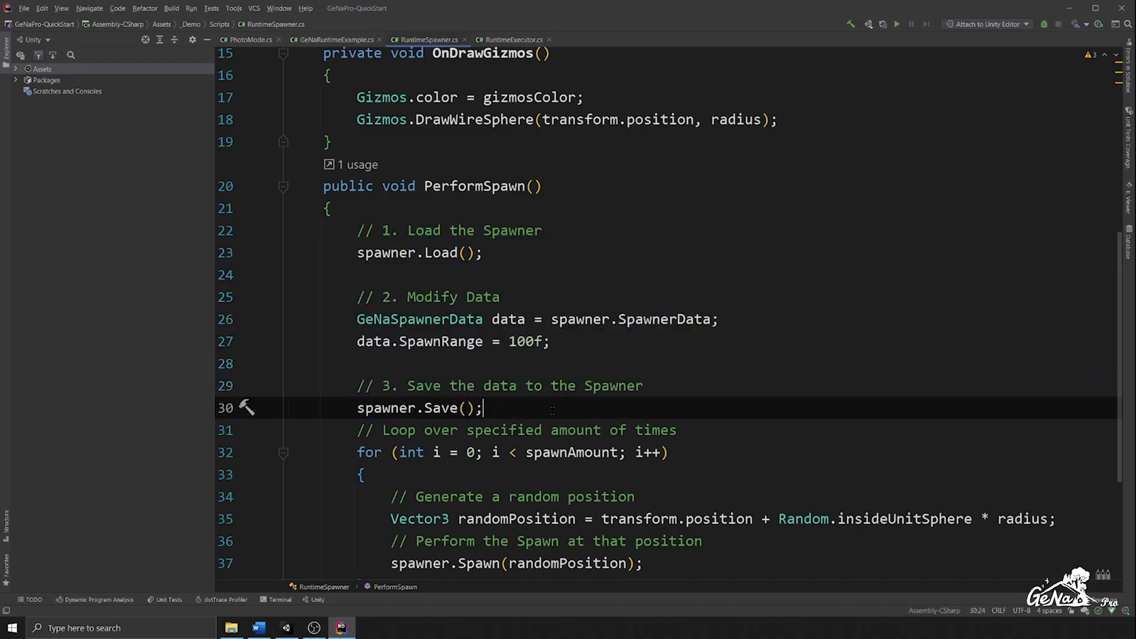
left_click(525, 341)
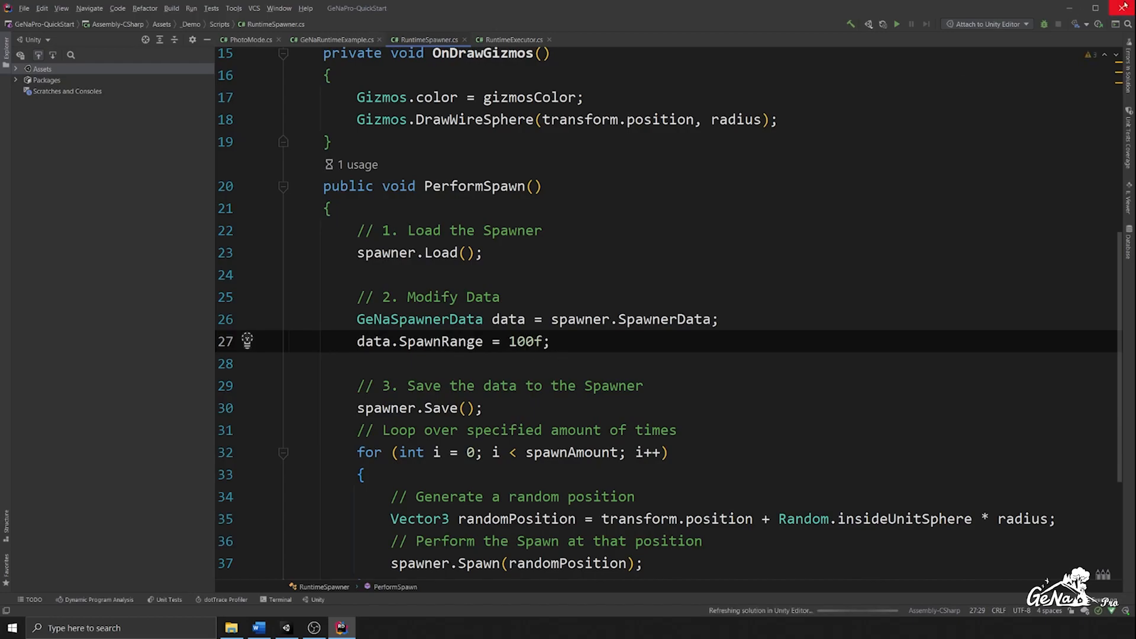
Step: Switch to Unity, run the scene with the scripted spawn range, and examine the spawned towns and trees
left_click(1069, 8)
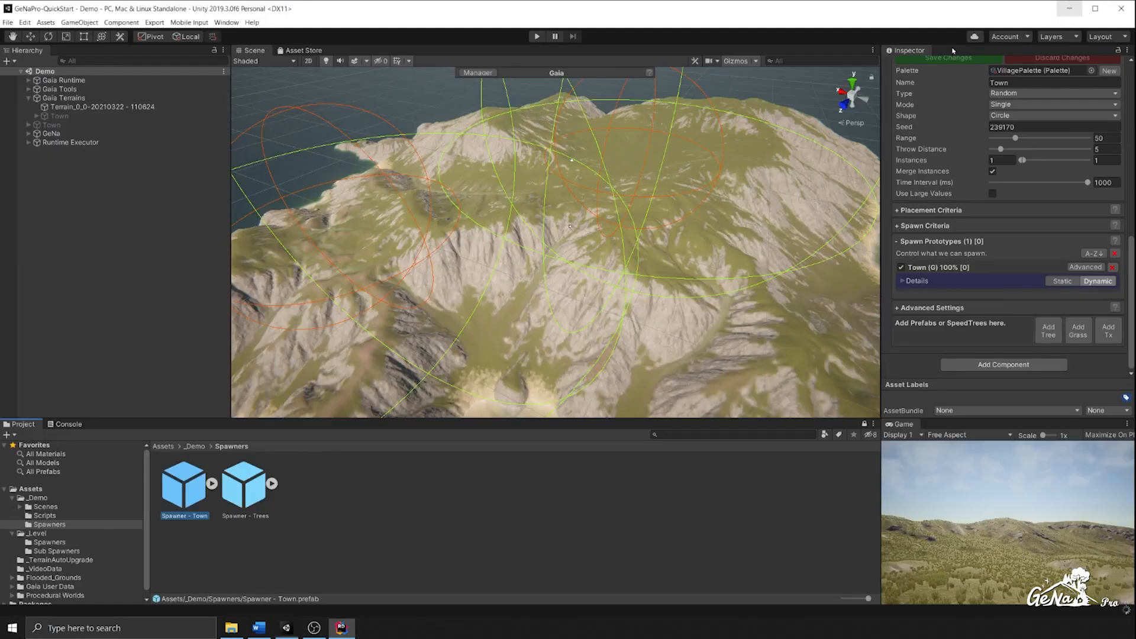
left_click(537, 37)
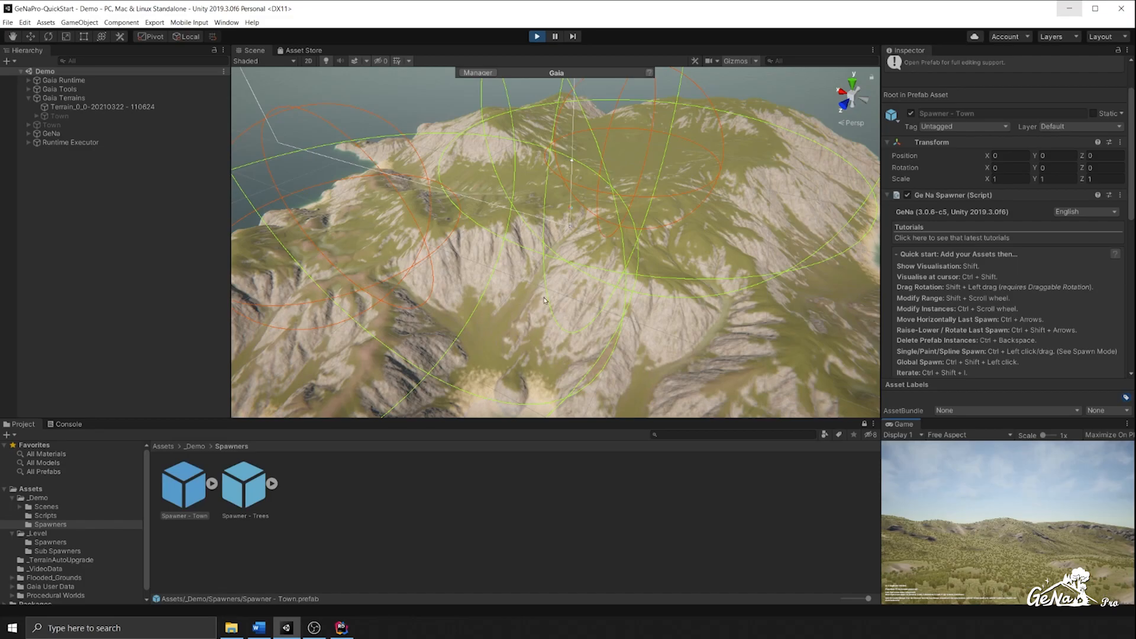
left_click(612, 275, "ctrl")
left_click_drag(612, 275, 471, 225, "alt")
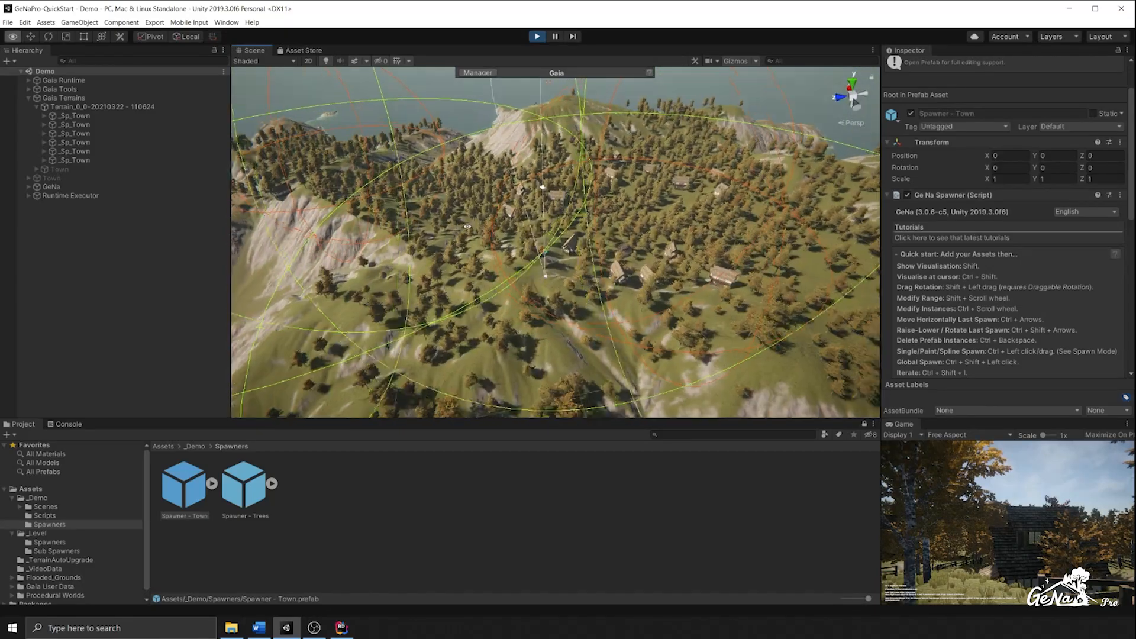